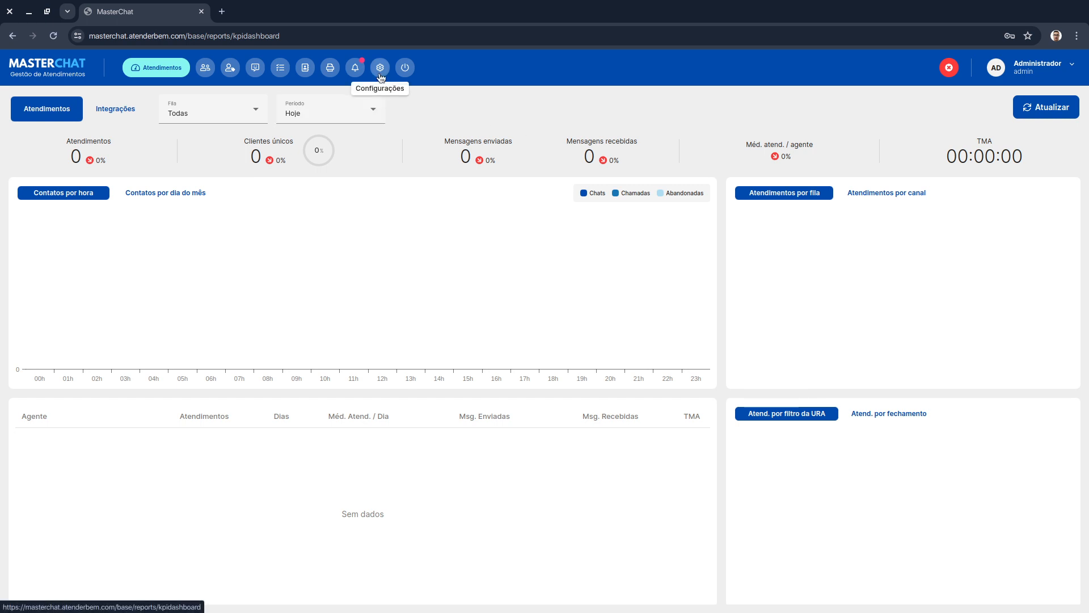
# - Open the custom forms list from the settings registrations and start adding a new form
pyautogui.click(379, 75)
pyautogui.moveTo(305, 234)
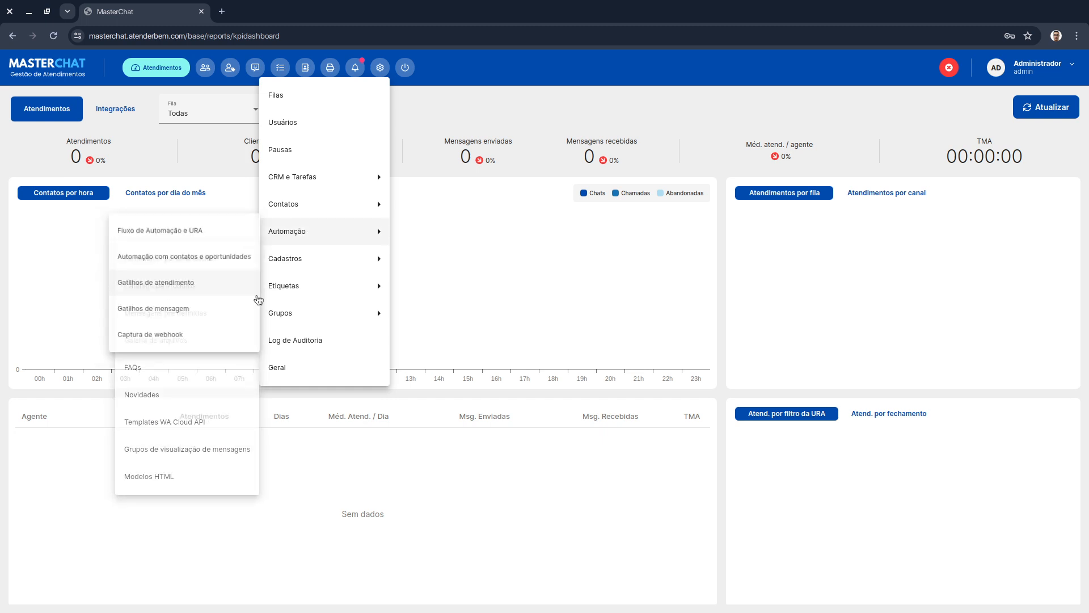
pyautogui.moveTo(271, 259)
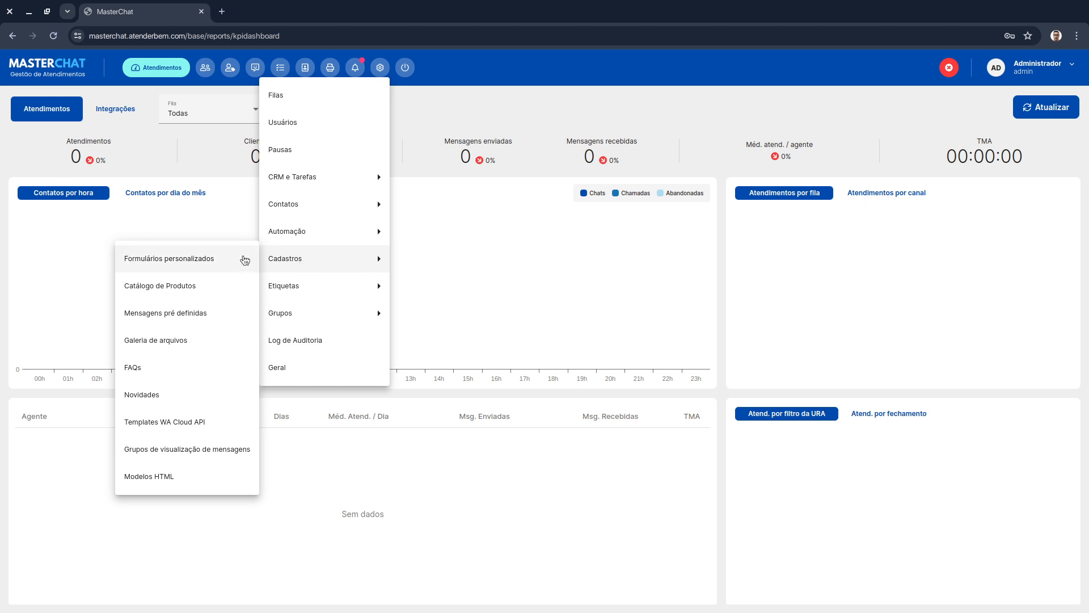
pyautogui.click(244, 260)
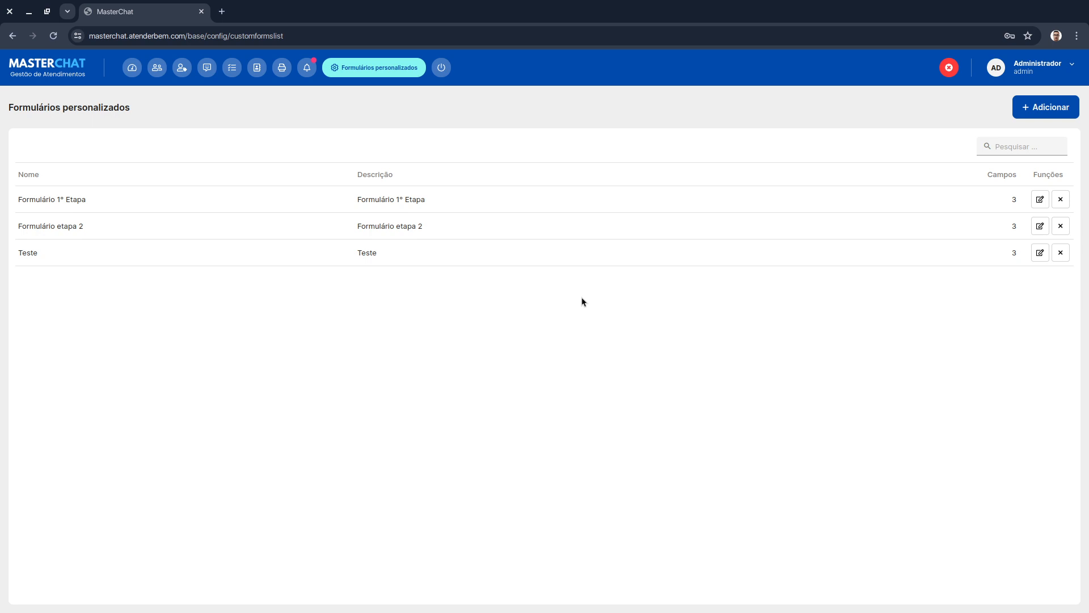
pyautogui.click(1025, 116)
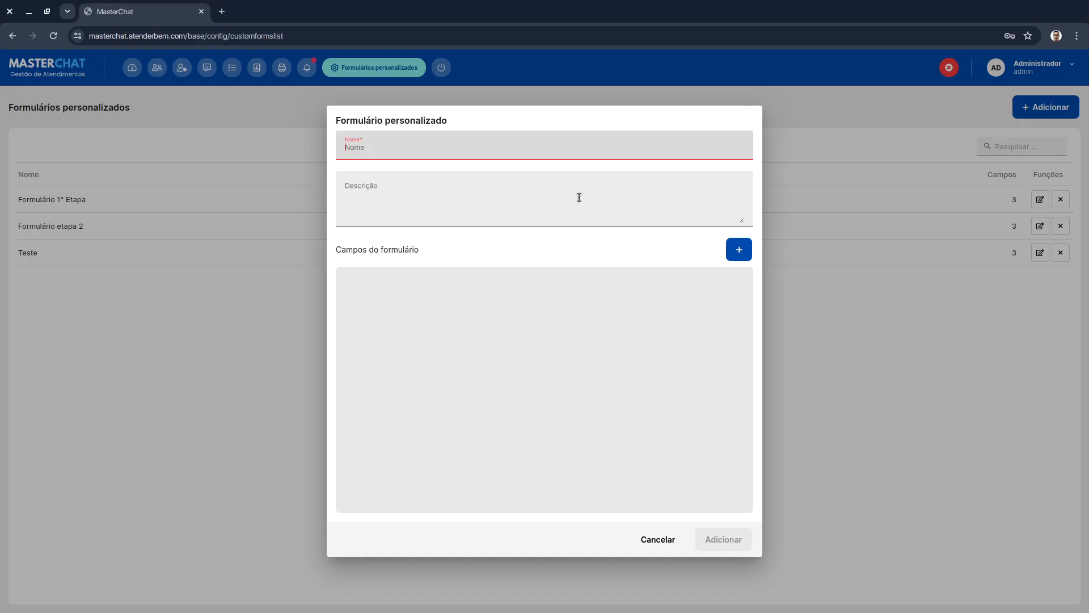
# - Name the form "Documentos pendentes → Assinar contrato"
pyautogui.write('Docum')
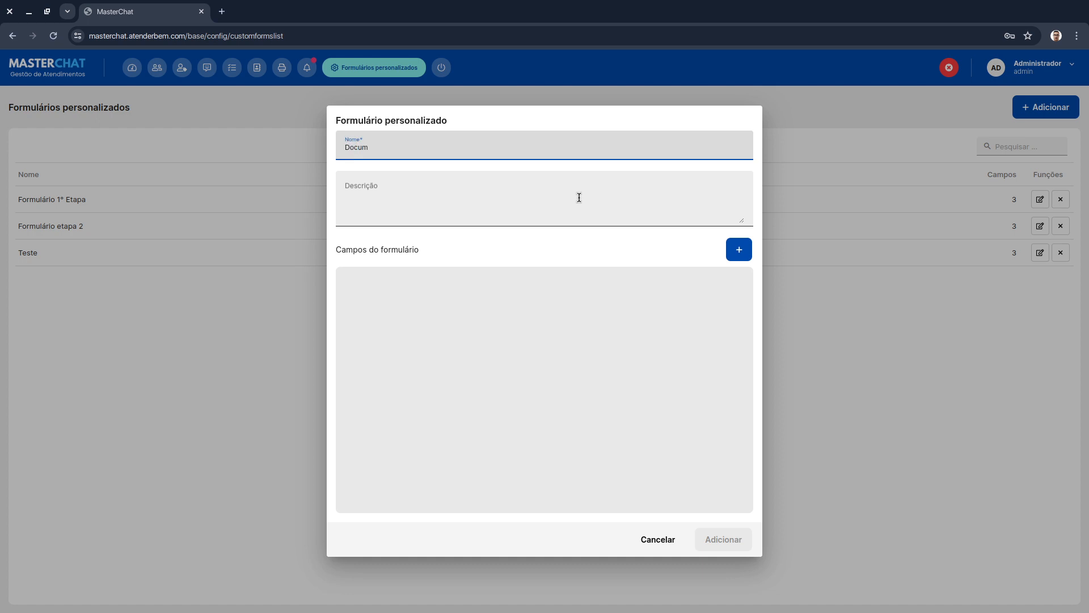
pyautogui.write('ntentos pendentes -> Assinar contrato')
# - Enter the description "Formulário responsável por garantir que toda oportunidade que está na etapa "Documentos pendentes" só possa avançar caso tenha todos os documentos preenchidos."
pyautogui.click(579, 197)
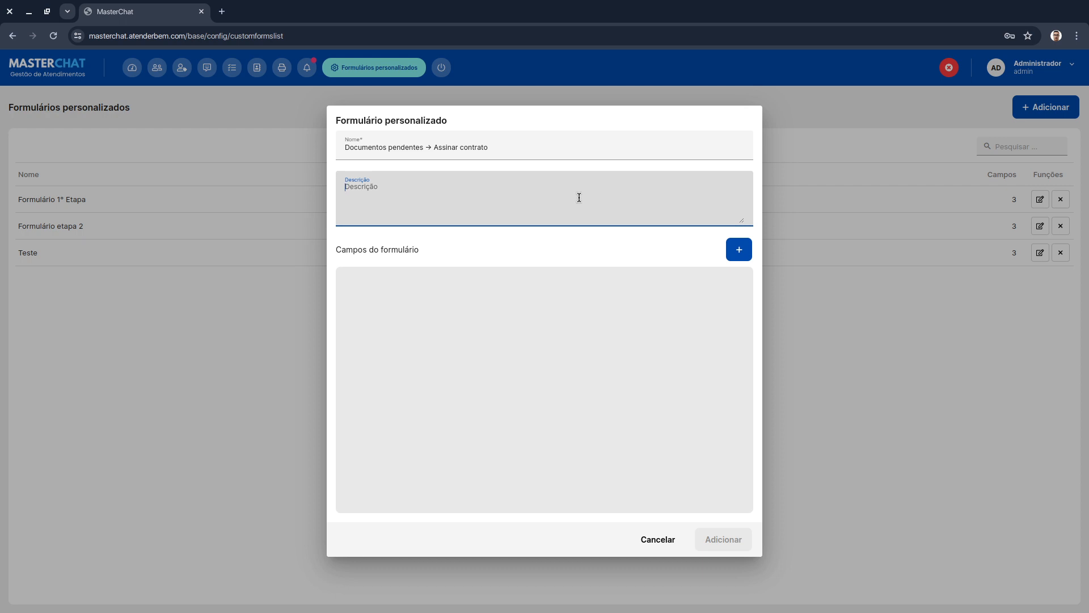
pyautogui.write('Formulário responsável por garantir que toda oport')
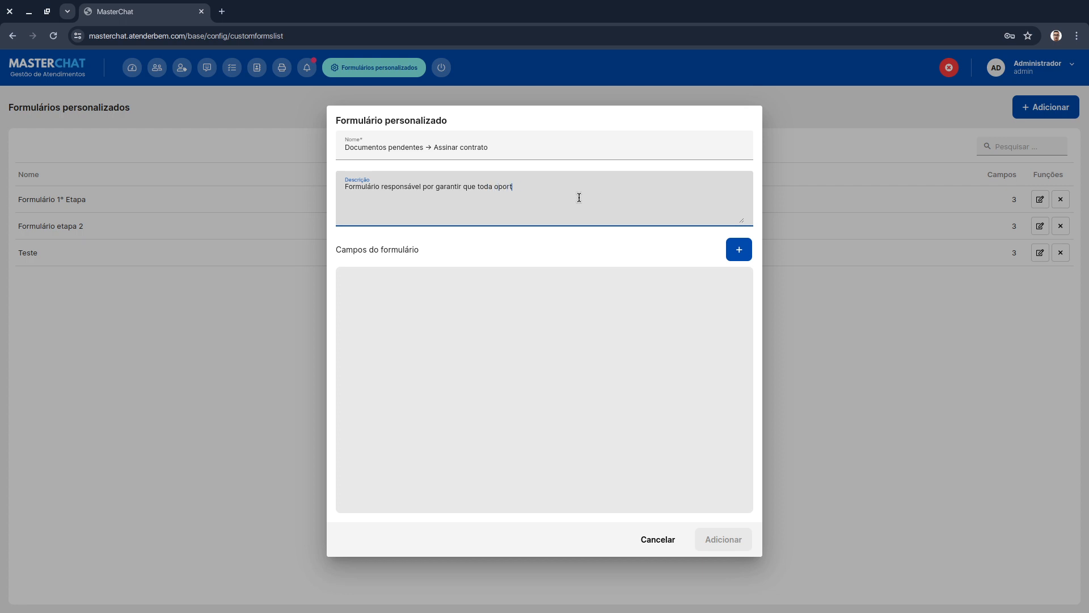
pyautogui.write('unidade que está ')
pyautogui.write('na etapa')
pyautogui.write(' "Docu')
pyautogui.write('mentos pendente')
pyautogui.write('s')
pyautogui.press('End')
pyautogui.write('só avanc')
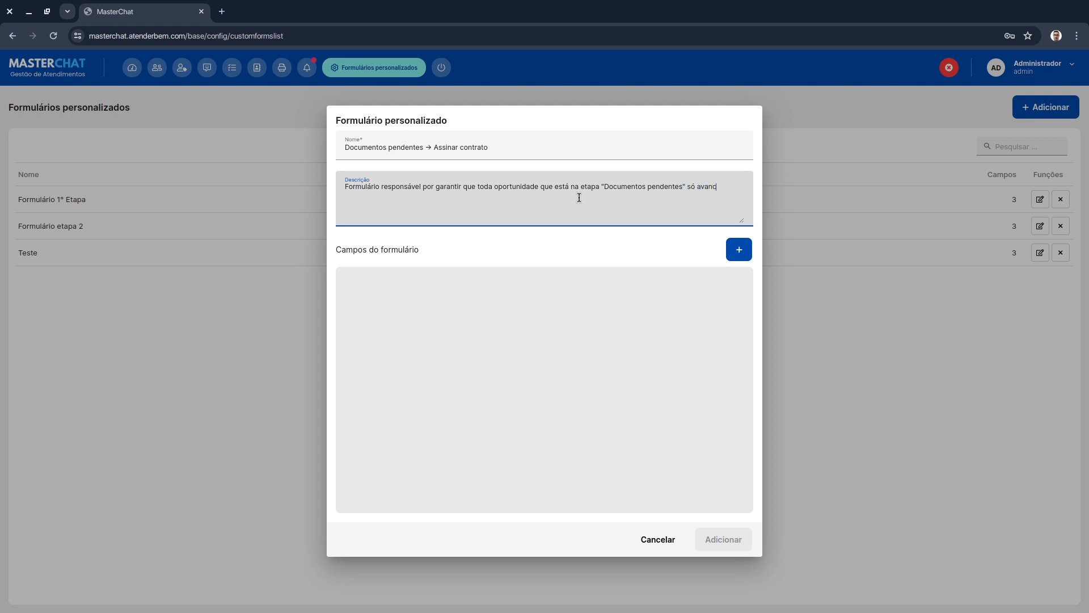
pyautogui.press('BackSpace')
pyautogui.write('çe')
pyautogui.press('BackSpace')
pyautogui.press('BackSpace')
pyautogui.press('BackSpace')
pyautogui.write('ce')
pyautogui.press('BackSpace')
pyautogui.press('BackSpace')
pyautogui.press('BackSpace')
pyautogui.press('BackSpace')
pyautogui.write('possa avançar caso tenha tdo')
pyautogui.press('BackSpace')
pyautogui.press('BackSpace')
pyautogui.write('odos os documentos pr')
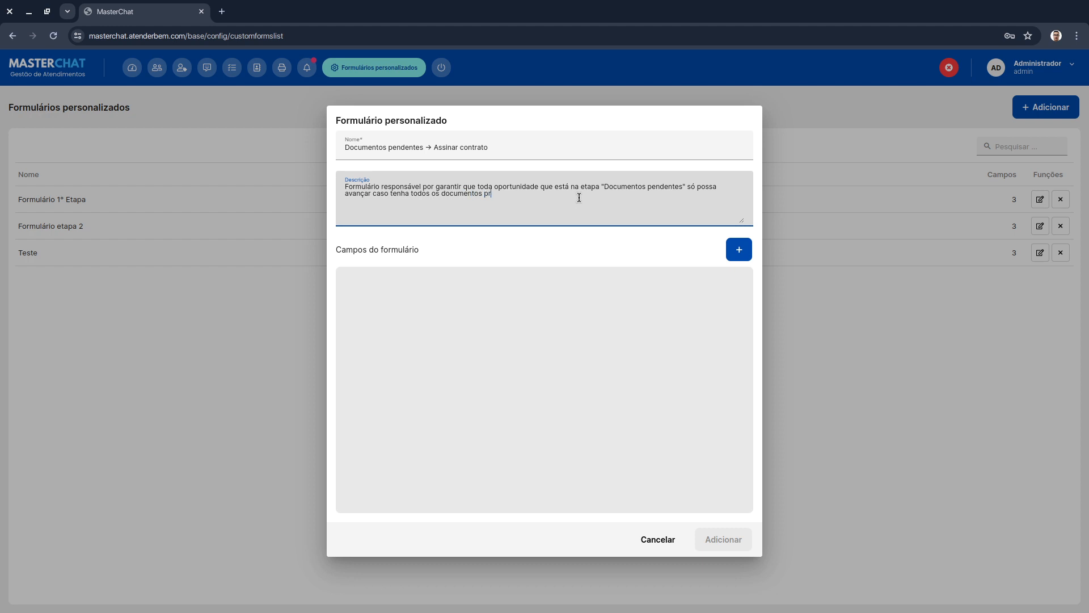
pyautogui.write('eenchidos.')
pyautogui.hotkey('alt', 'Tab')
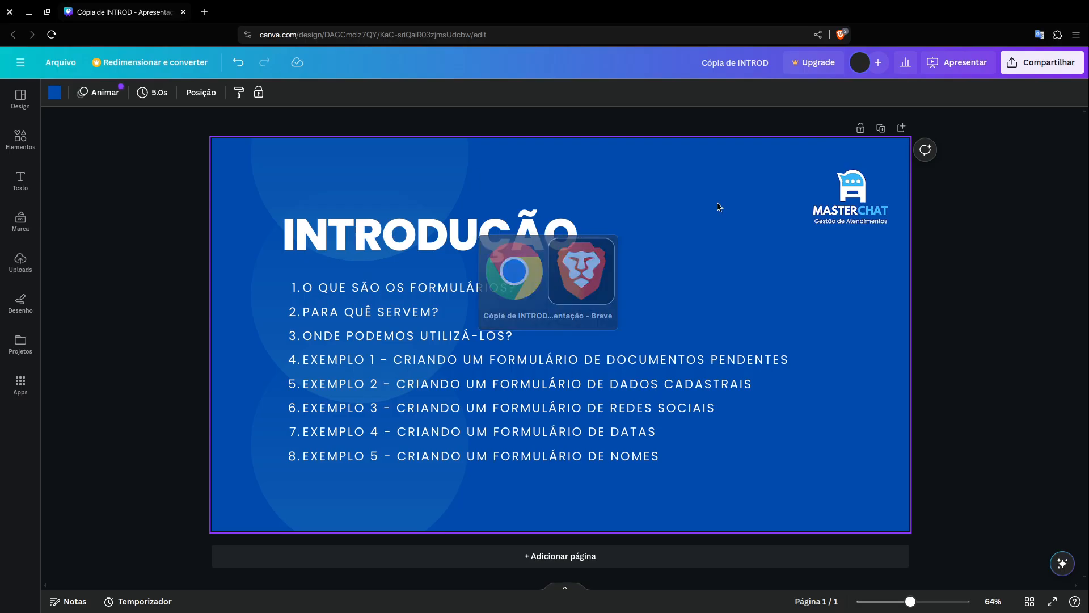
pyautogui.hotkey('alt', 'Tab')
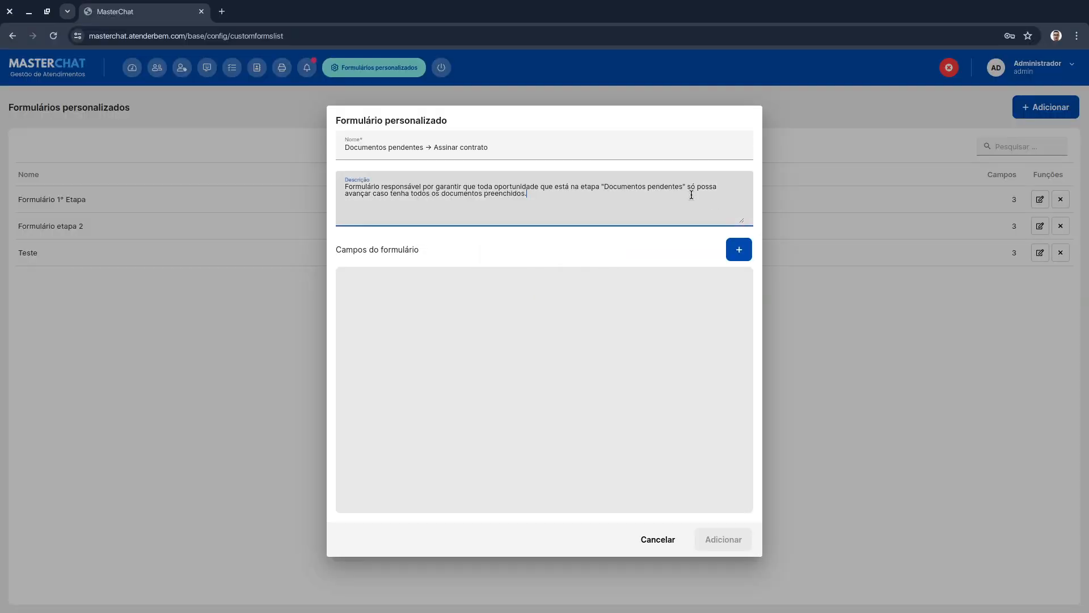
# - Add a Texto field named RG, marked required and with manual editing prevented
pyautogui.click(658, 245)
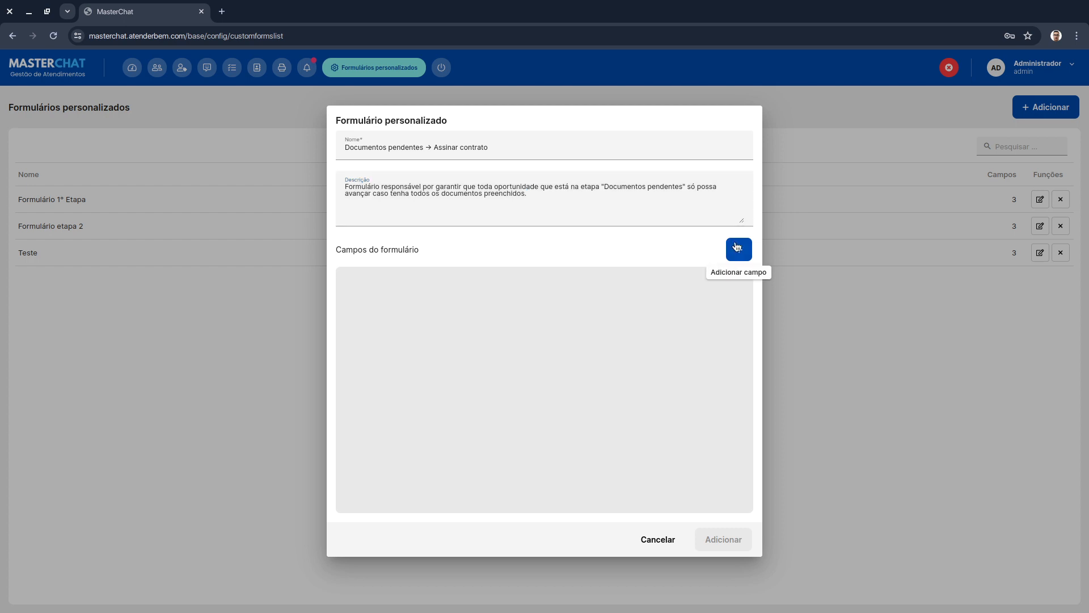
pyautogui.click(737, 248)
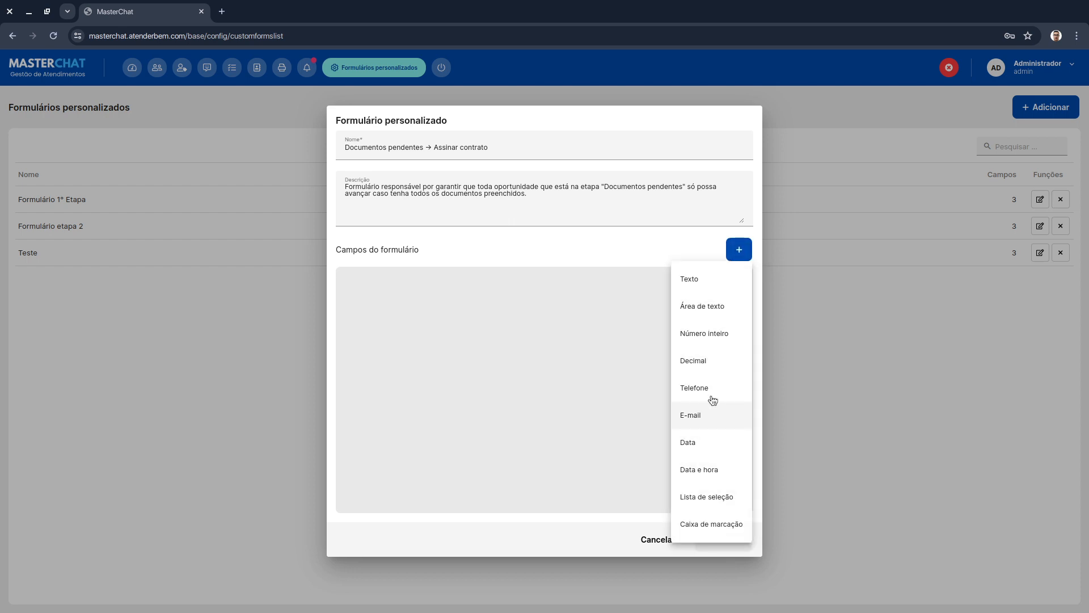
pyautogui.click(719, 289)
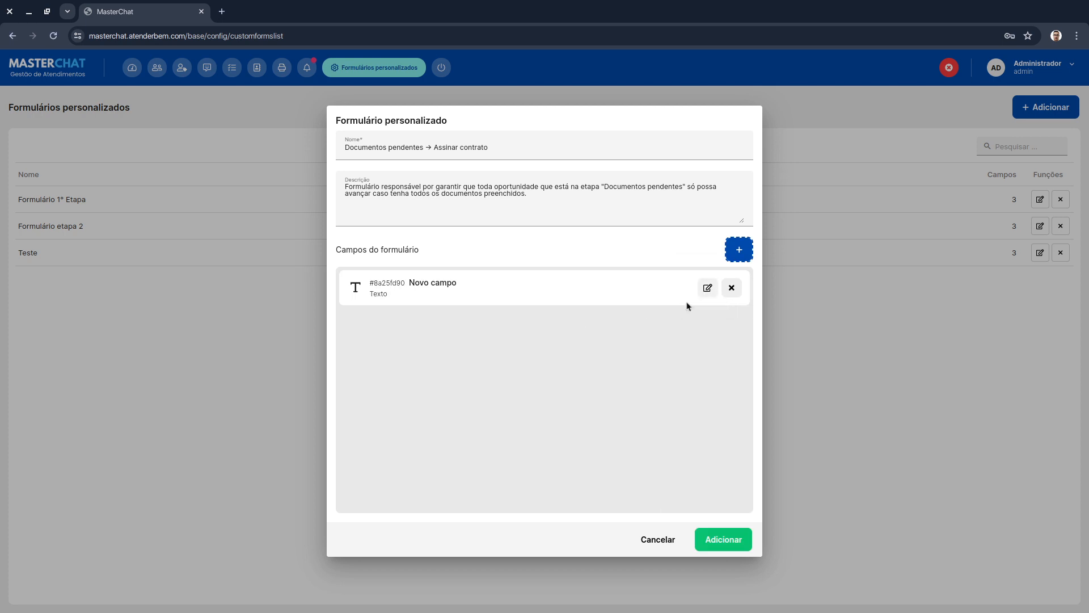
pyautogui.click(707, 289)
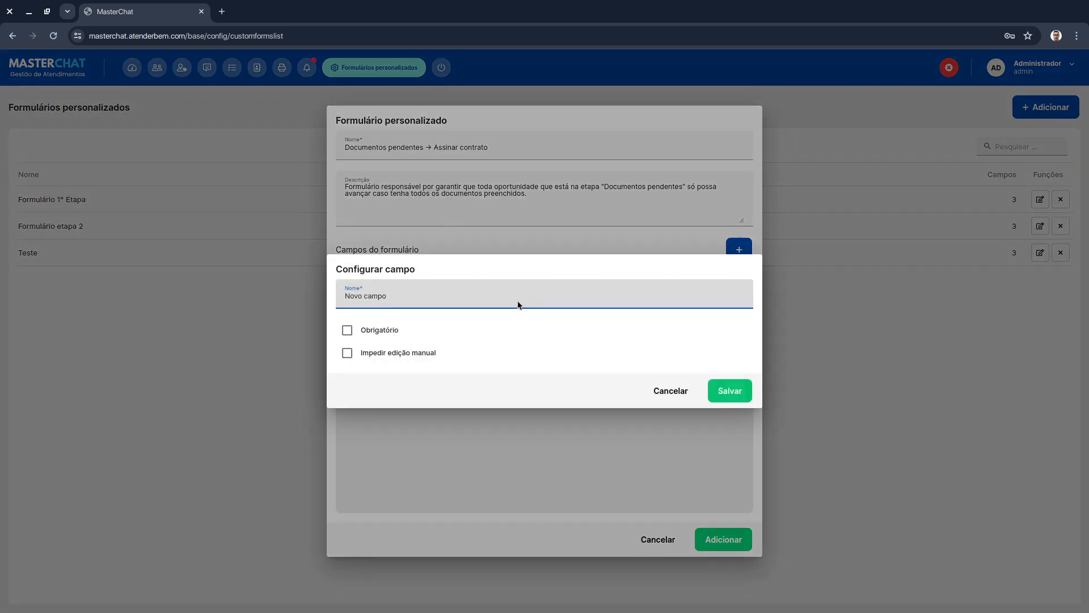
pyautogui.tripleClick(505, 294)
pyautogui.write('RG')
pyautogui.click(371, 327)
pyautogui.click(359, 332)
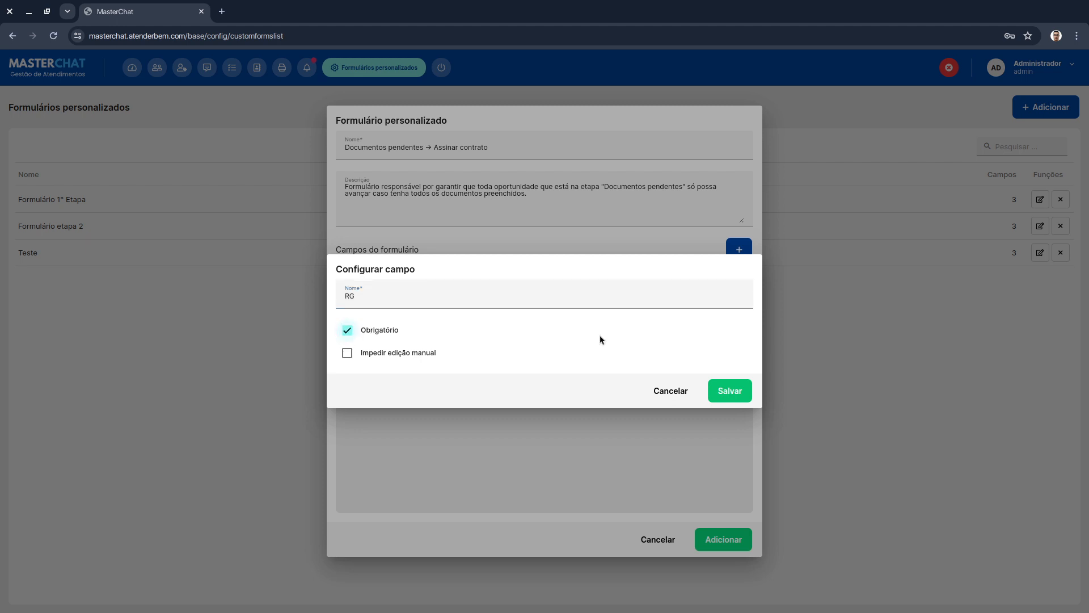
pyautogui.click(399, 355)
pyautogui.click(730, 390)
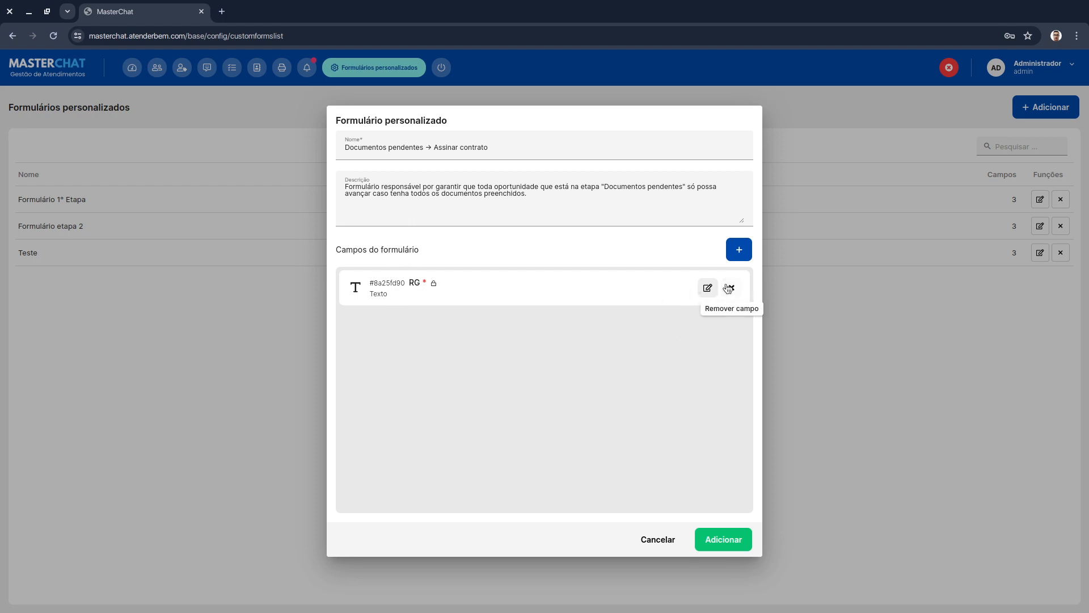
pyautogui.click(707, 287)
pyautogui.click(684, 390)
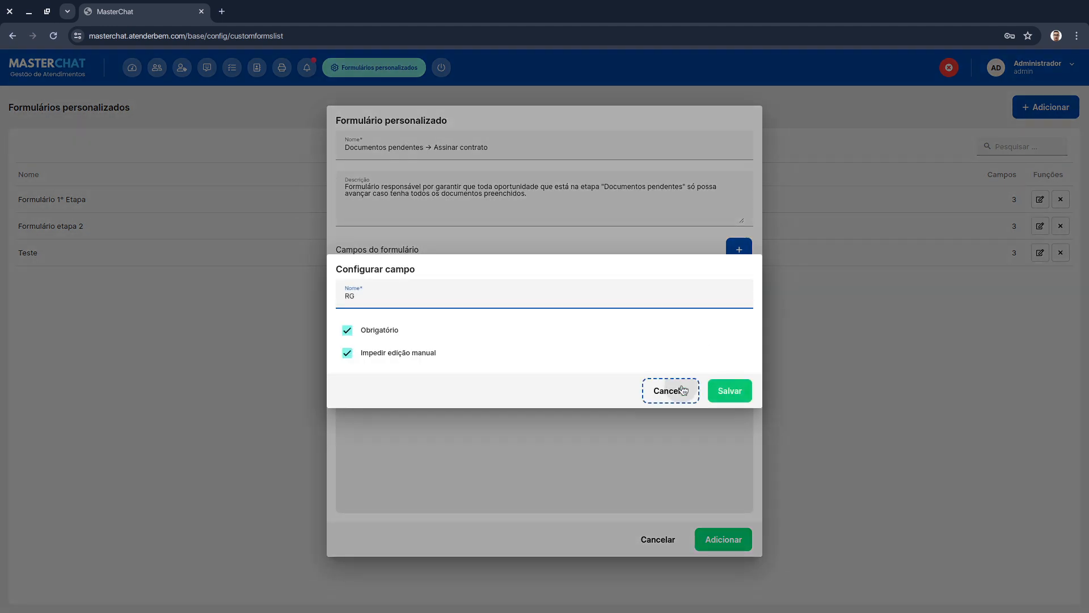
# - Add a Decimal field named CPF, marked required and with manual editing prevented
pyautogui.click(739, 250)
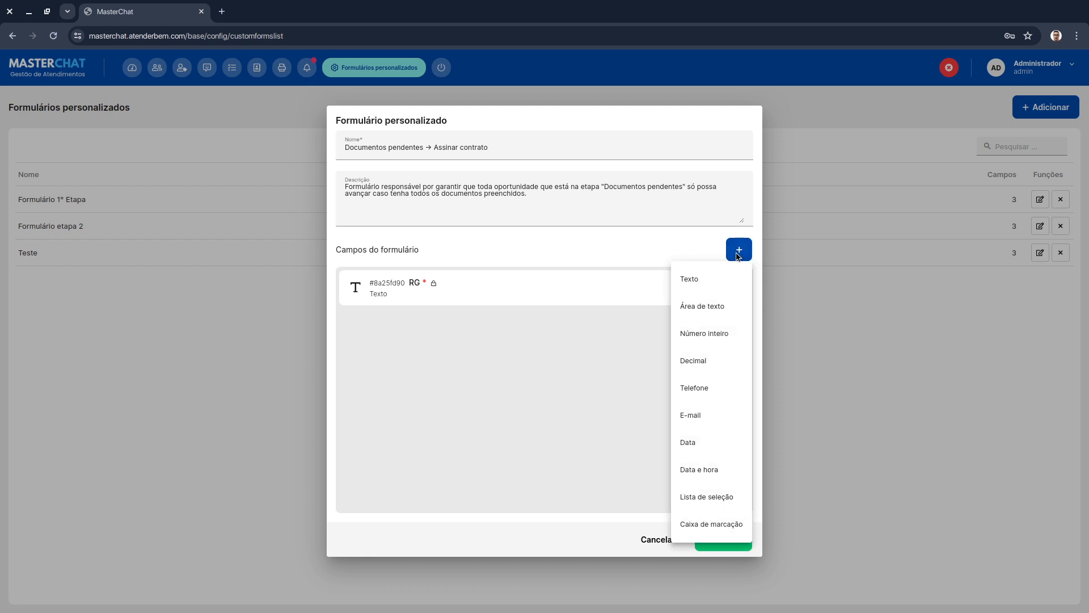
pyautogui.click(715, 360)
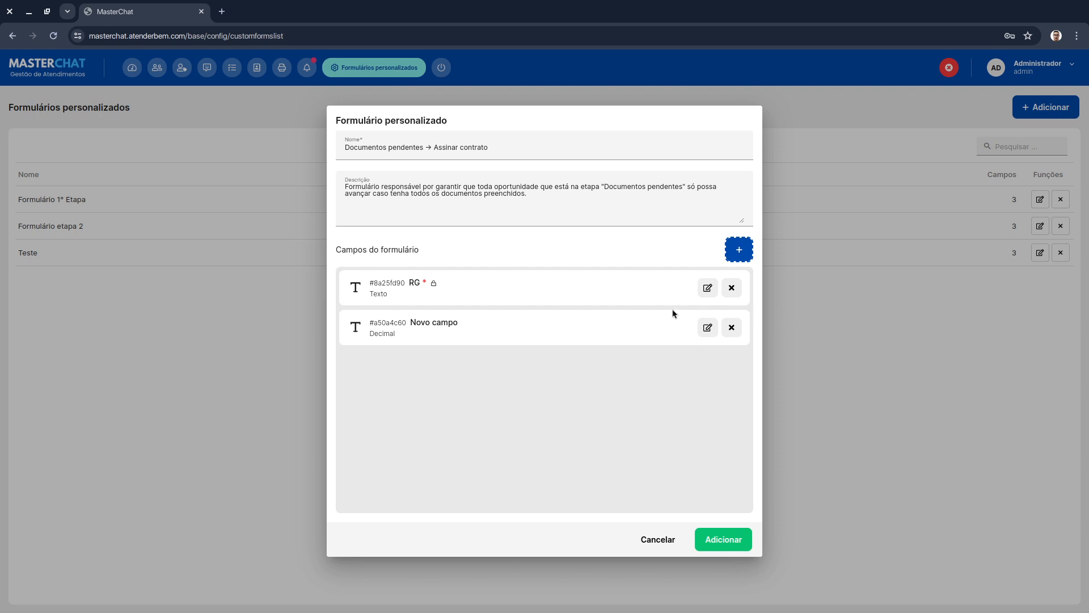
pyautogui.click(708, 327)
pyautogui.tripleClick(494, 297)
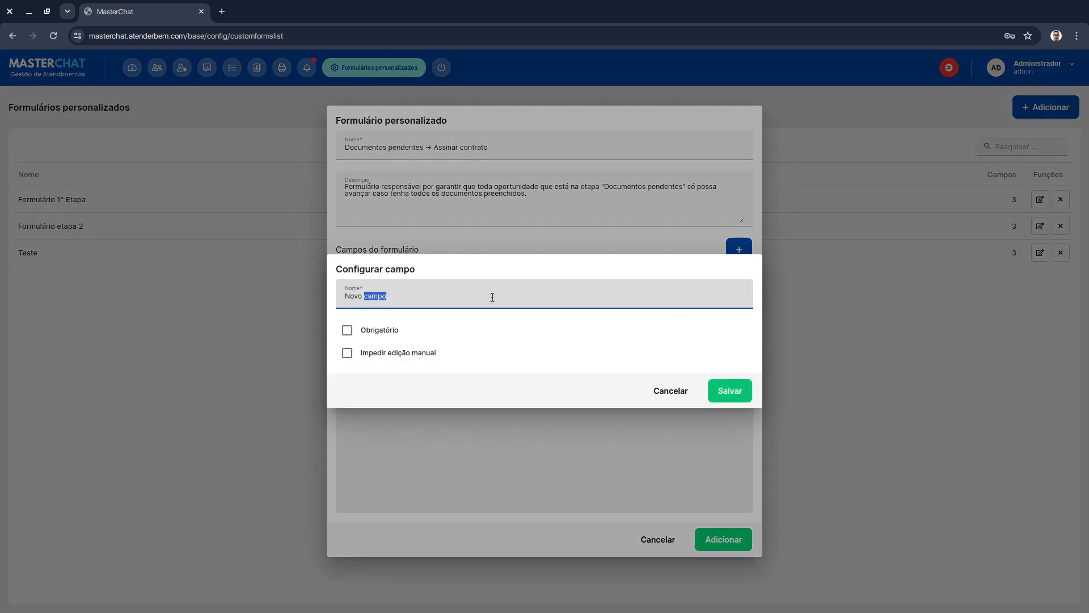
pyautogui.write('CPF')
pyautogui.click(385, 332)
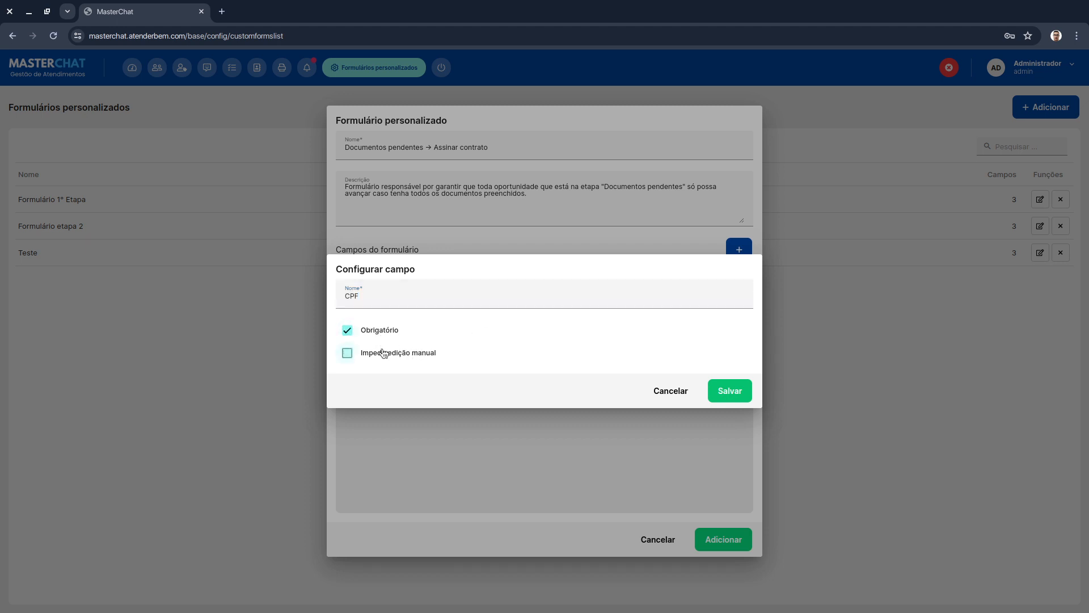
pyautogui.click(384, 352)
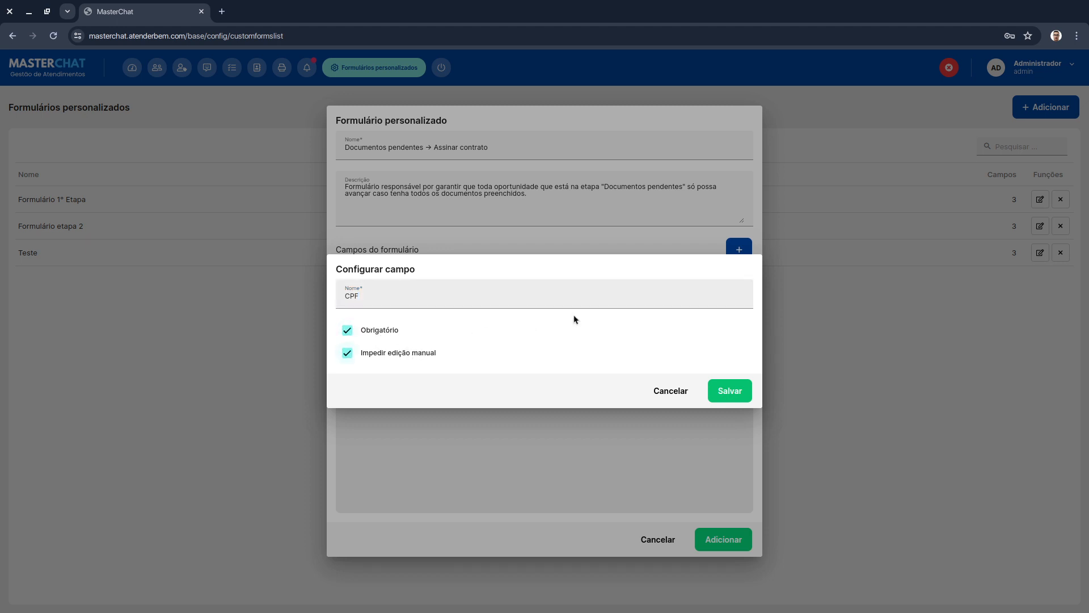
pyautogui.click(740, 389)
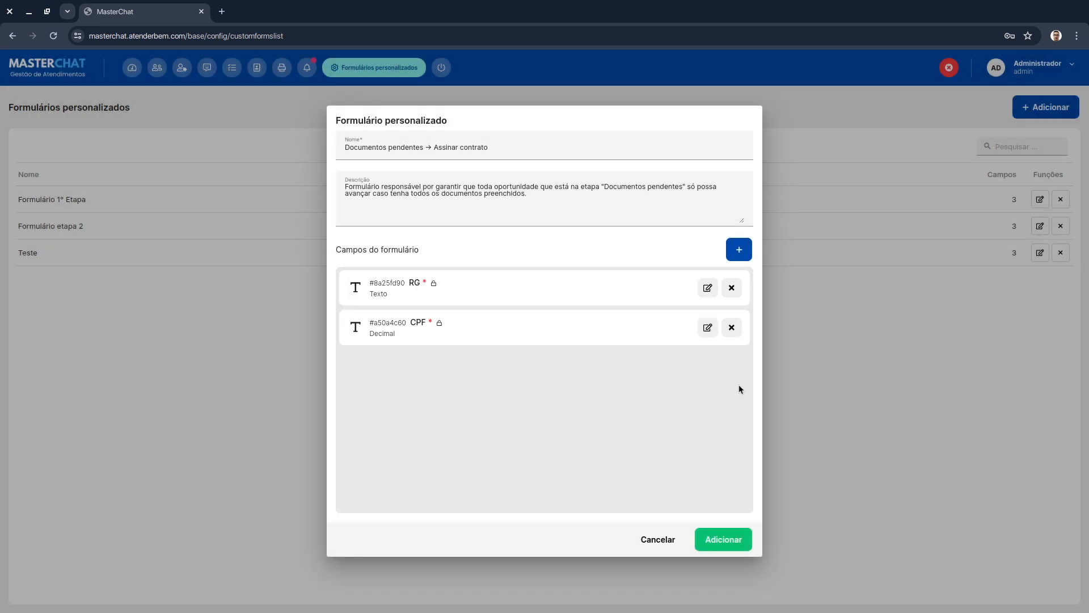
# - Add a required, edit-locked Texto field named Título de eleitor and save the new form
pyautogui.click(731, 246)
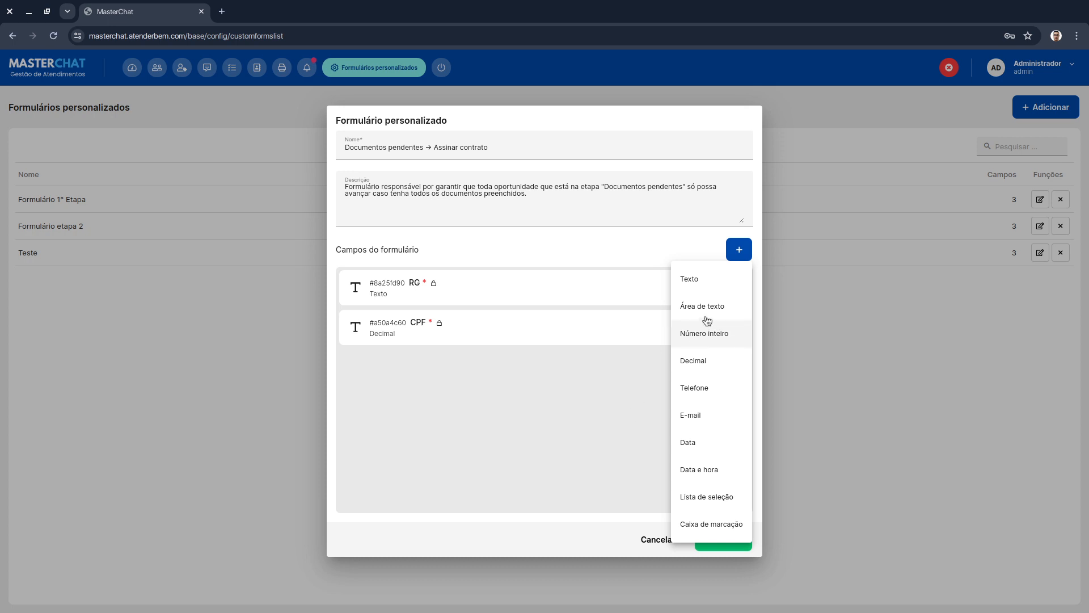
pyautogui.click(690, 280)
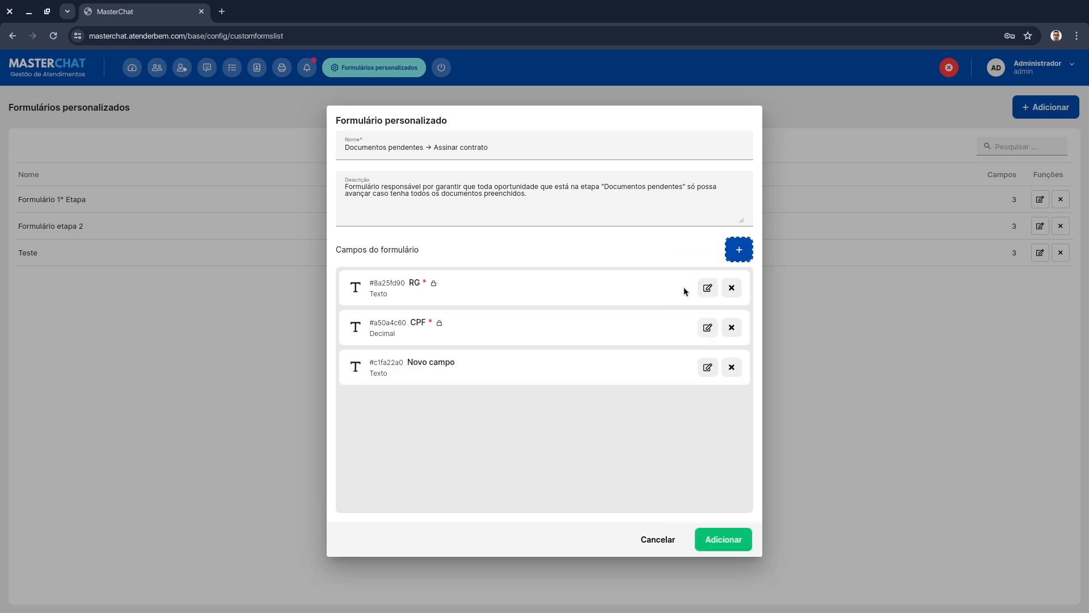
pyautogui.click(707, 372)
pyautogui.tripleClick(485, 297)
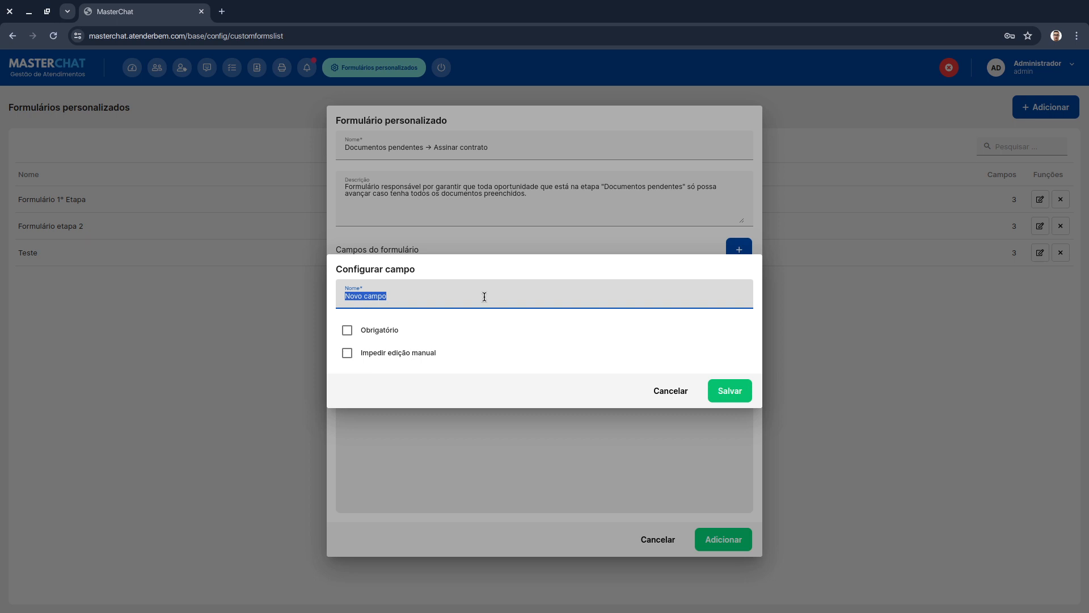
pyautogui.write('Título de eleitor')
pyautogui.click(369, 331)
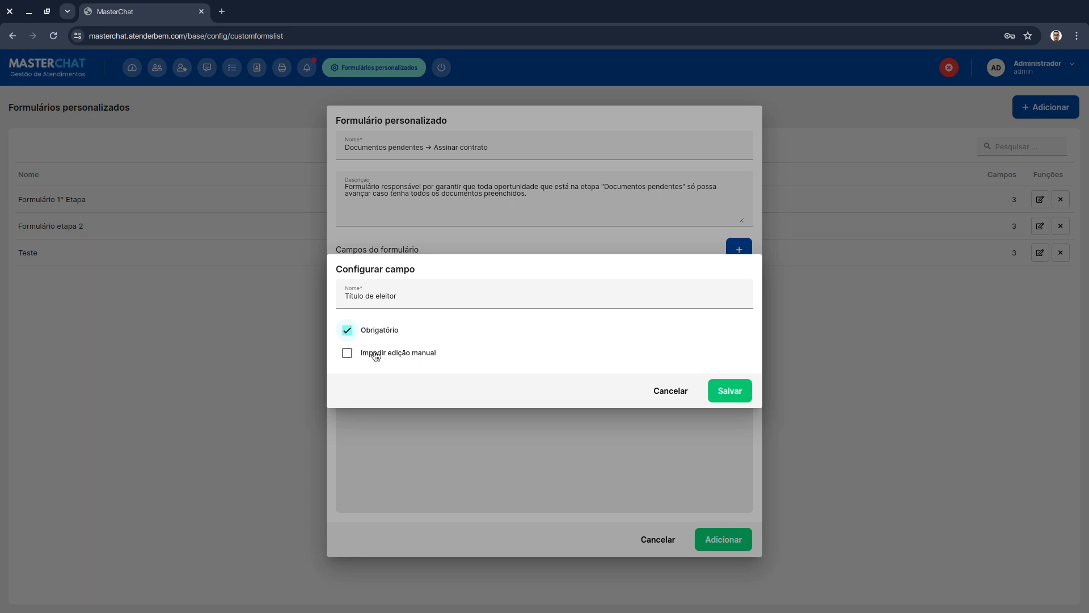
pyautogui.click(376, 355)
pyautogui.click(743, 395)
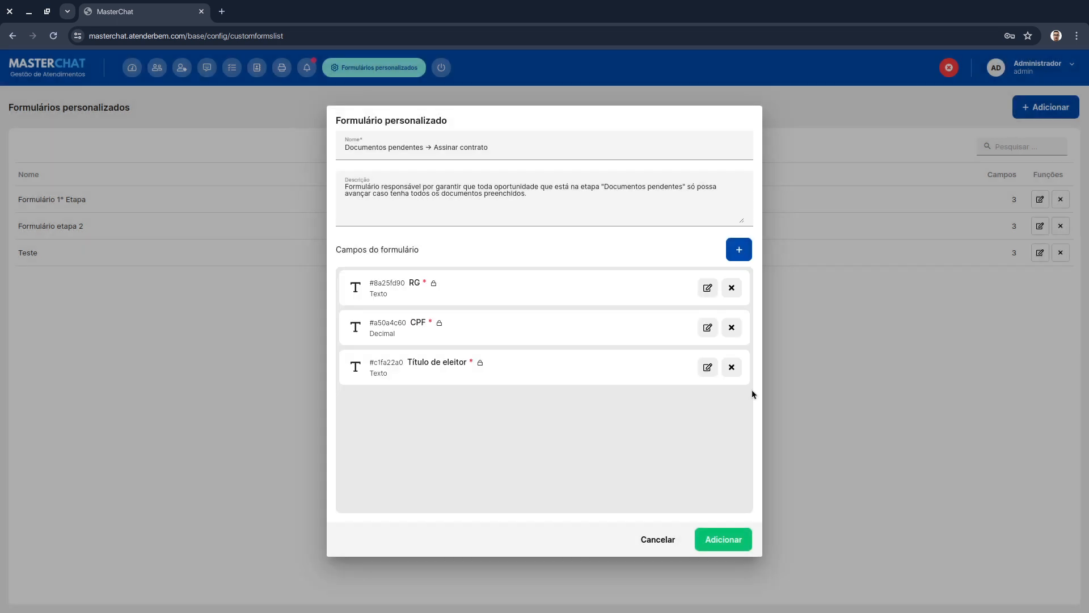
pyautogui.click(712, 543)
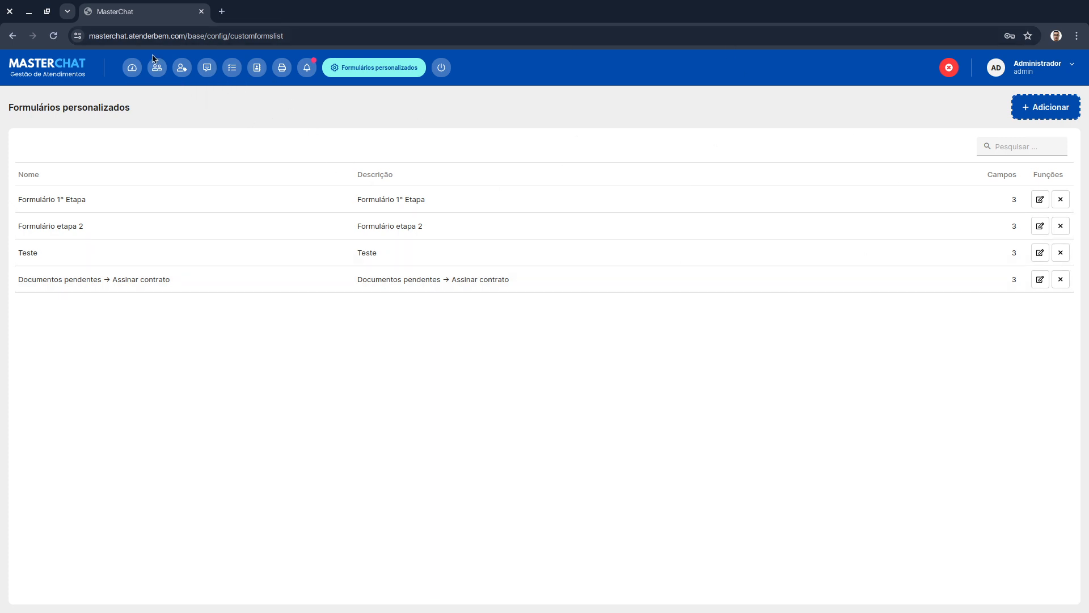
# - Open the CRM and start a new funnel named TESTE 2
pyautogui.click(180, 69)
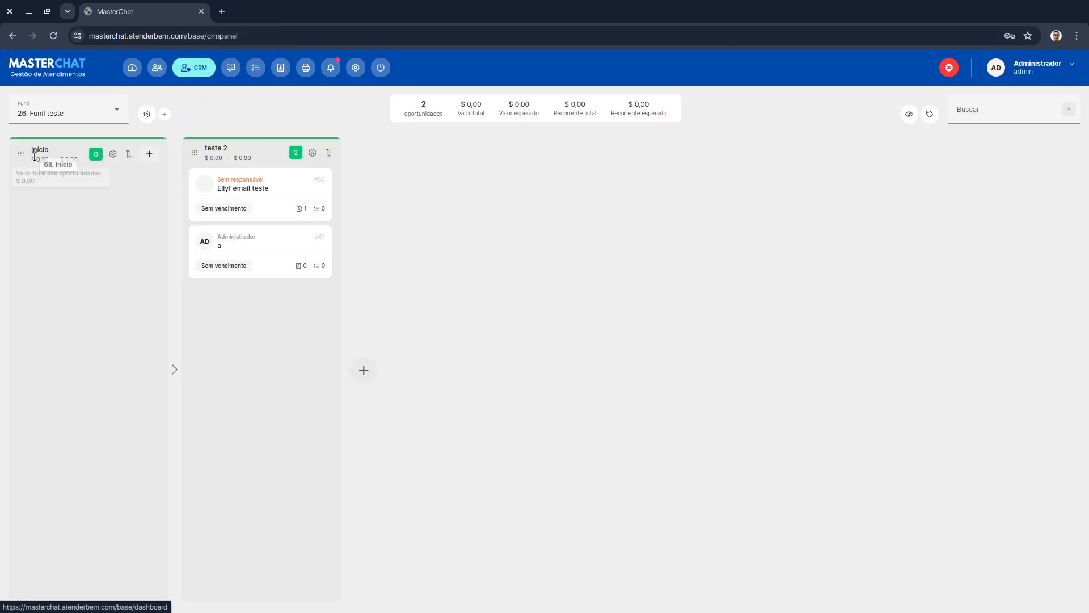
pyautogui.click(165, 115)
pyautogui.write('T')
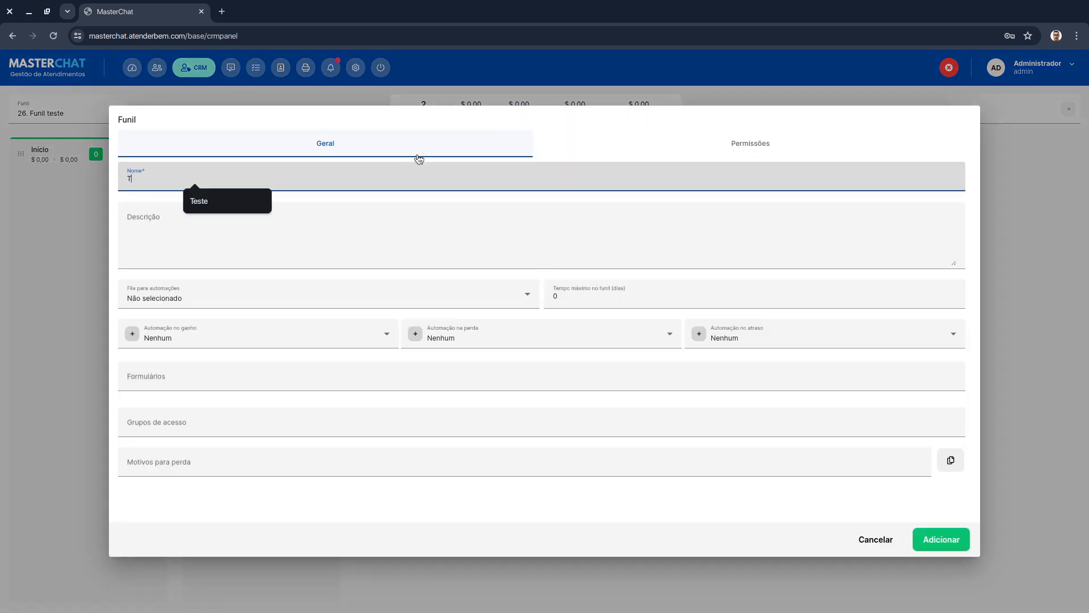
pyautogui.write('ESTE 2')
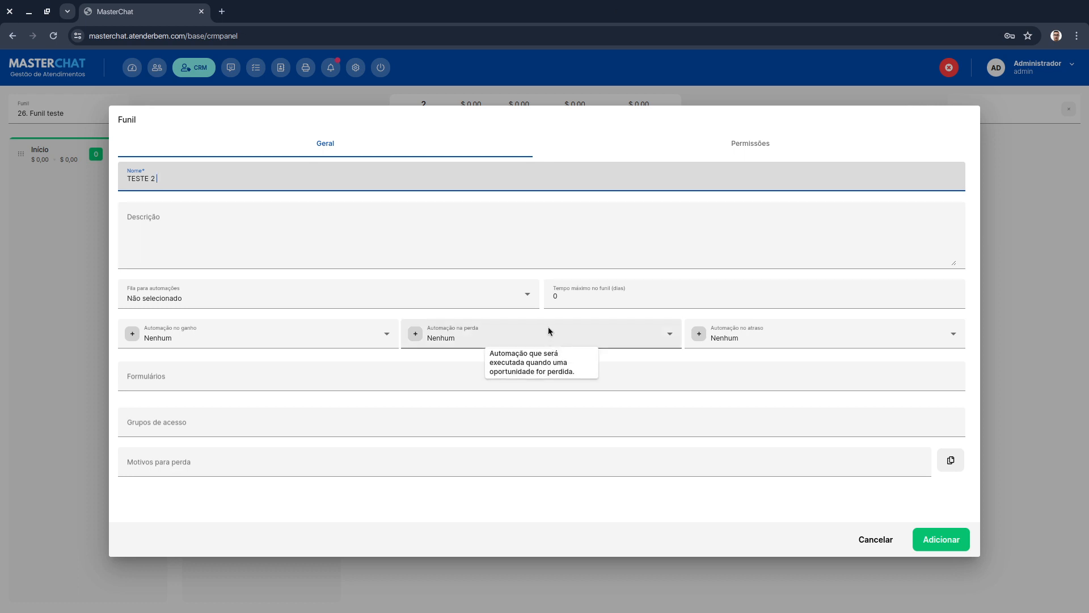
# - Attach the "Documentos pendentes → Assinar contrato" form to the funnel's forms
pyautogui.click(172, 389)
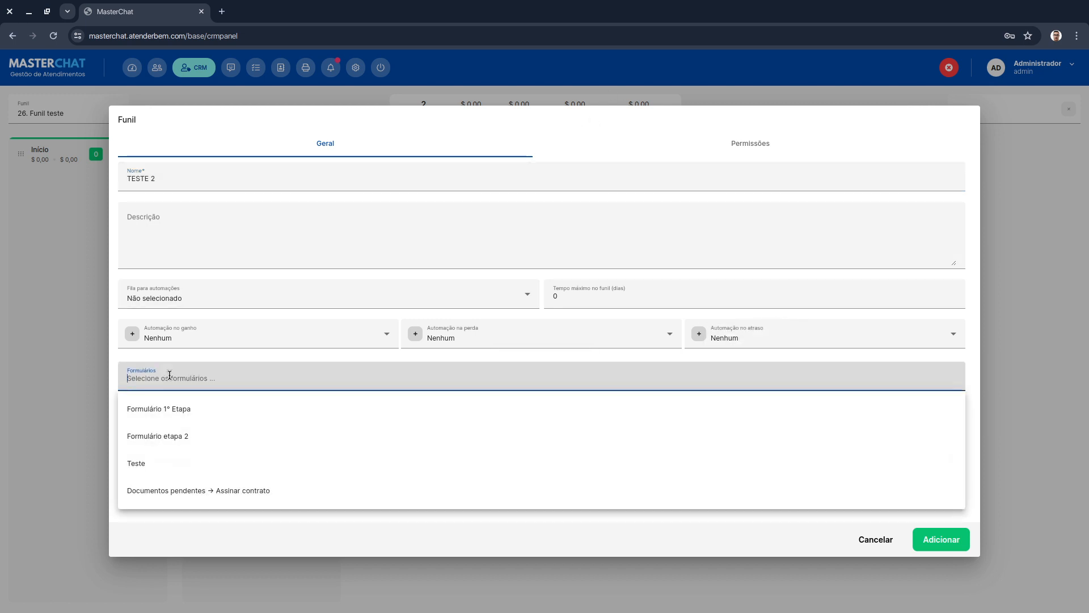
pyautogui.click(241, 489)
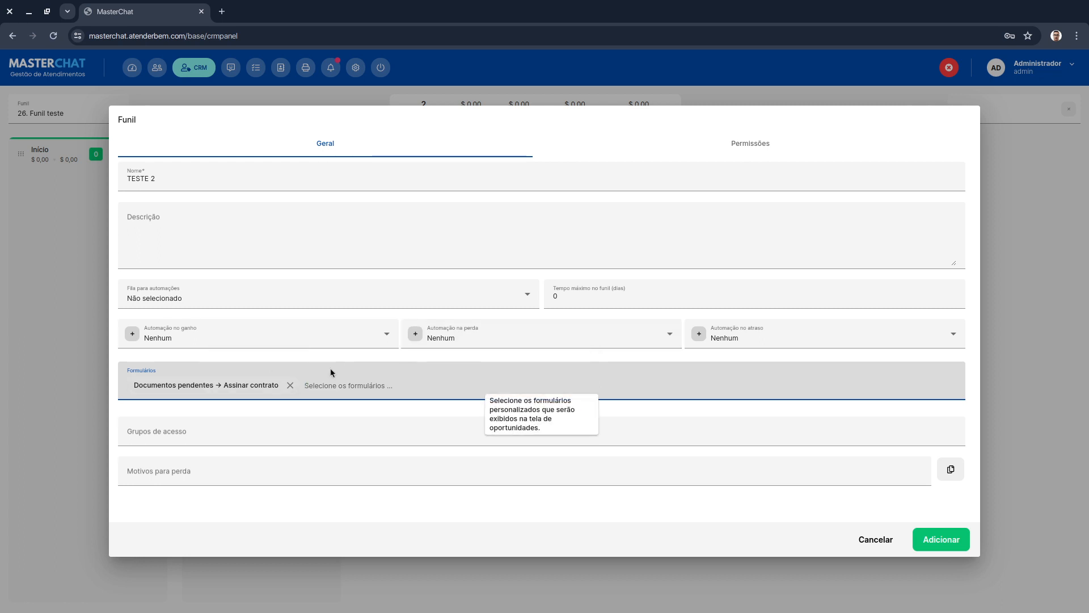
pyautogui.click(395, 359)
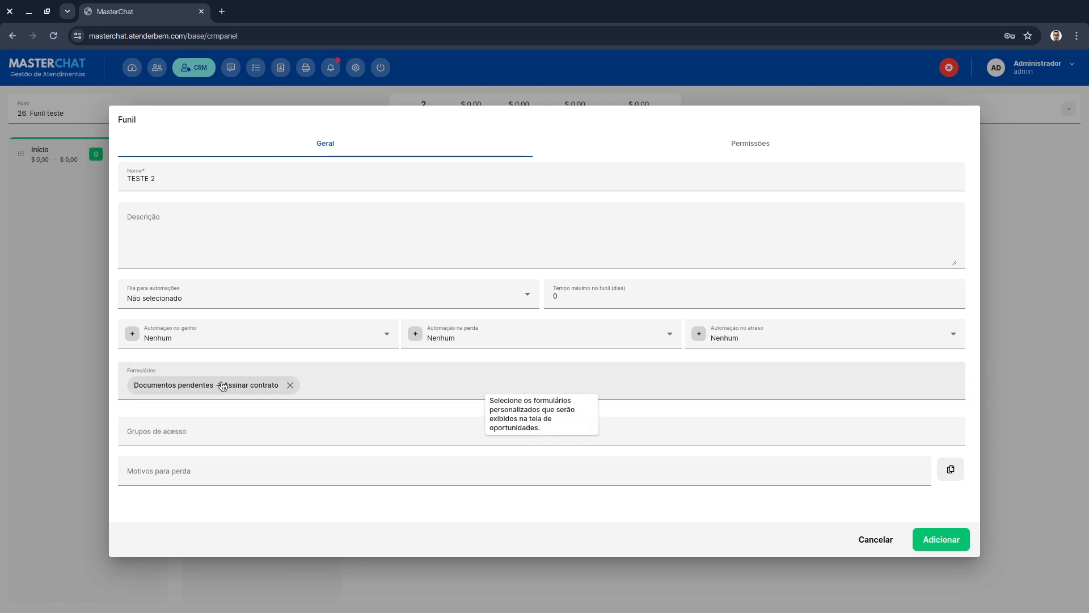
# - Save the new TESTE 2 funnel and switch the CRM board to it
pyautogui.click(923, 542)
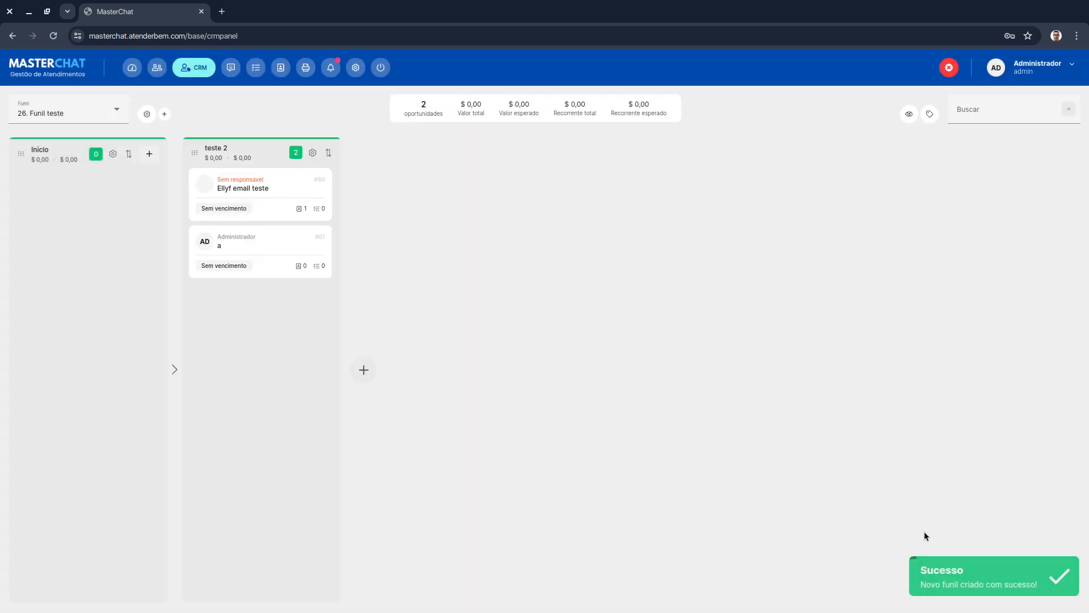
pyautogui.click(97, 110)
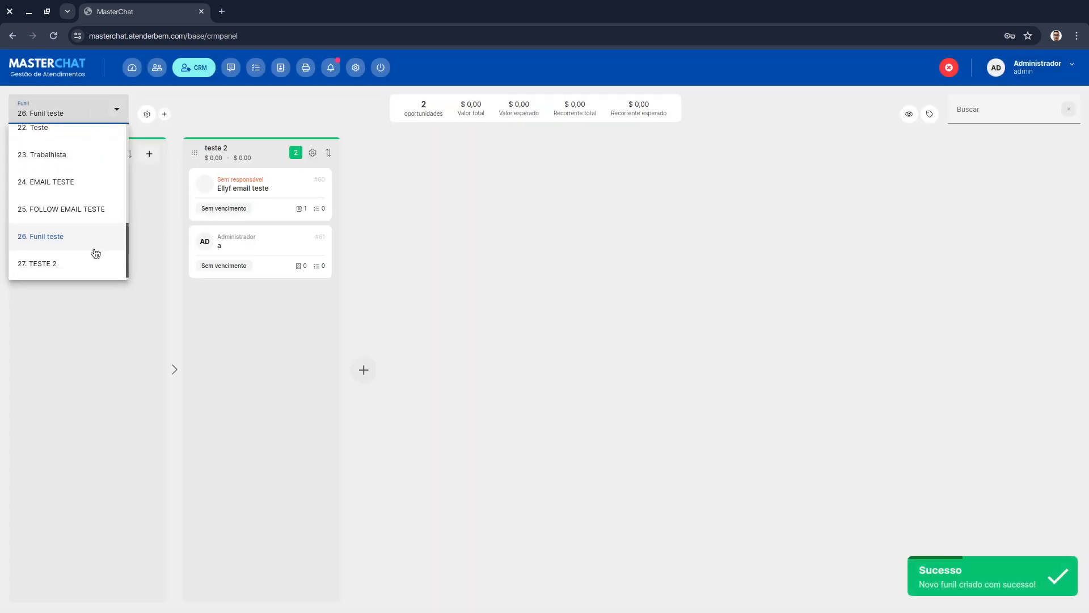
pyautogui.click(93, 254)
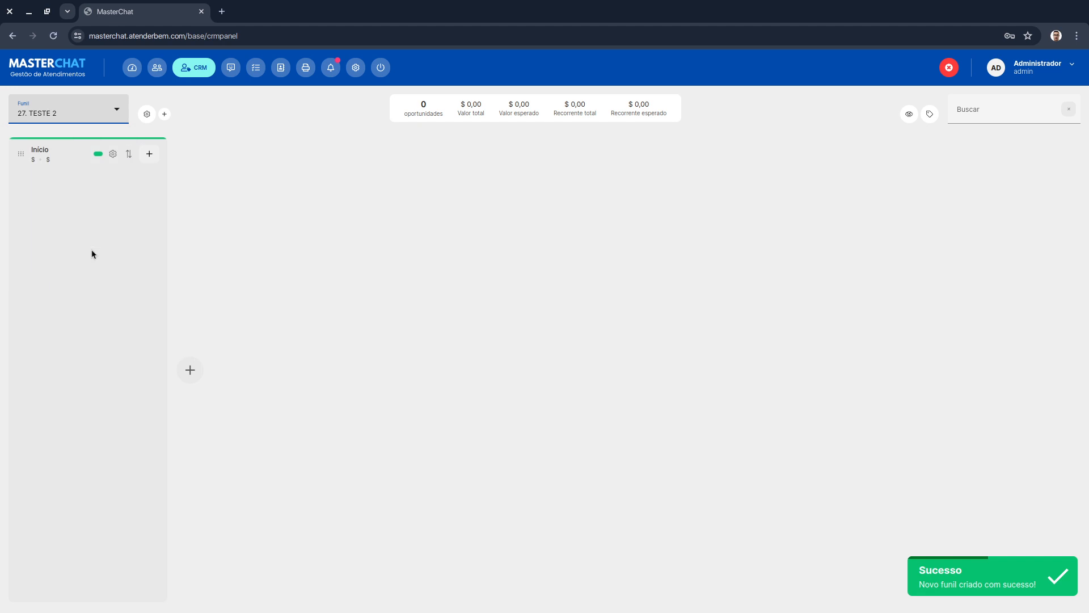
# - Add a new stage named Qualificado to the funnel
pyautogui.click(113, 154)
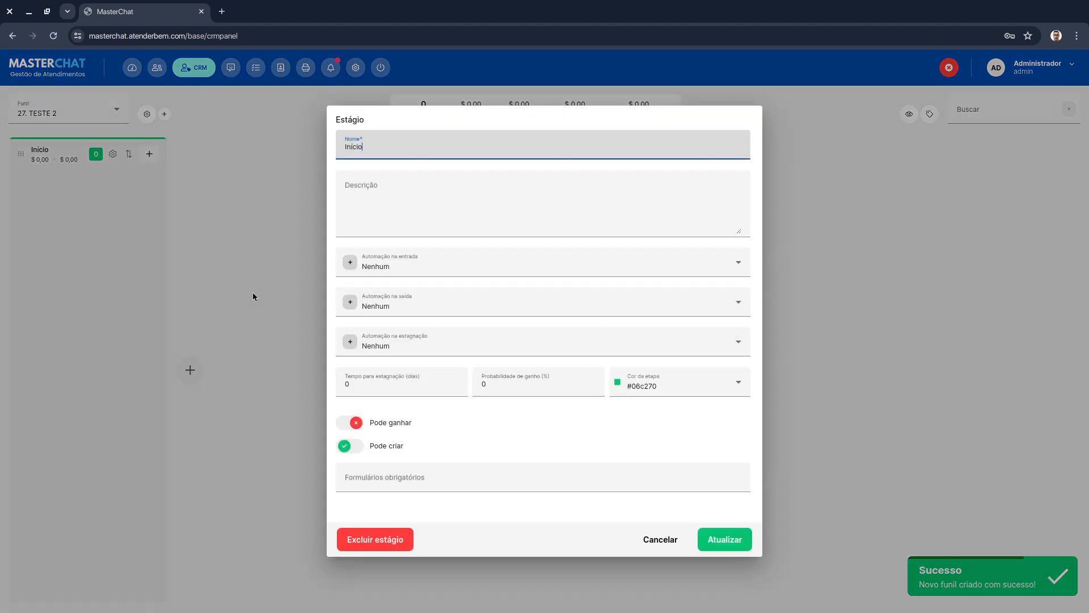
pyautogui.click(661, 539)
pyautogui.click(190, 370)
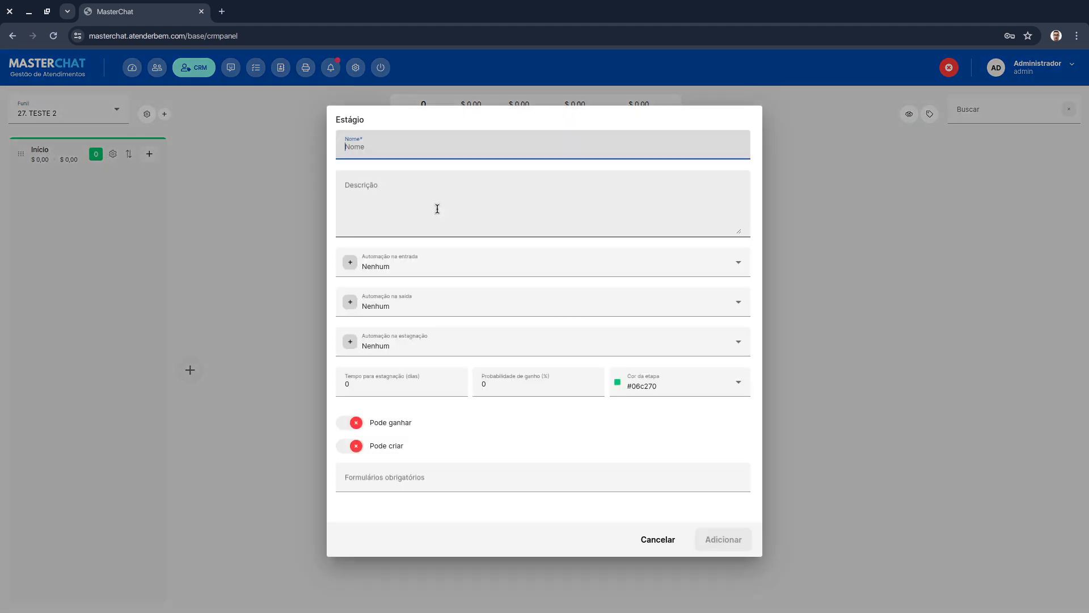
pyautogui.write('Qualificado')
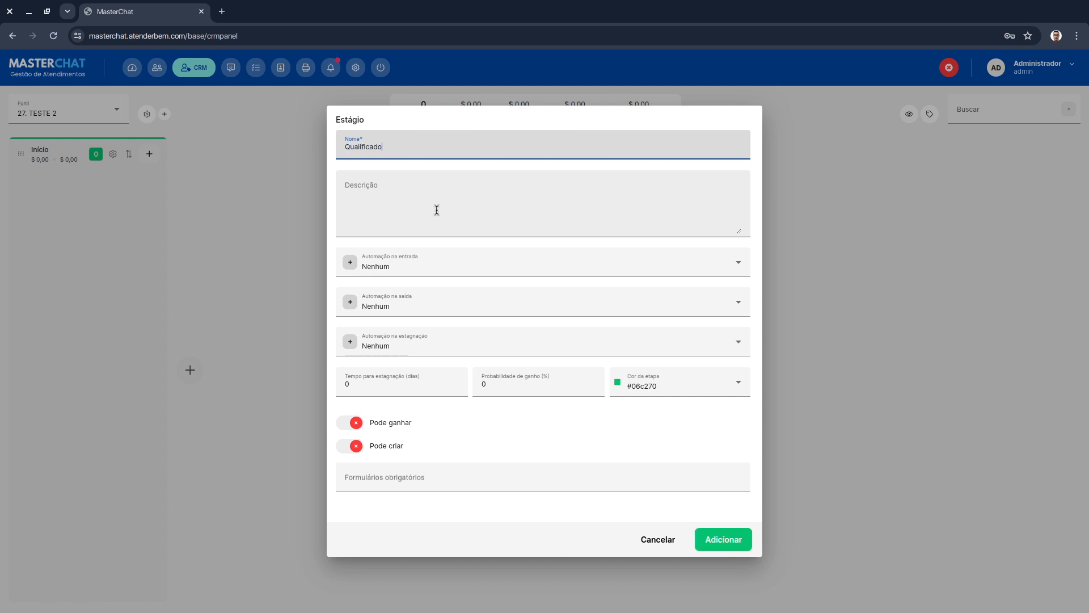
pyautogui.click(724, 544)
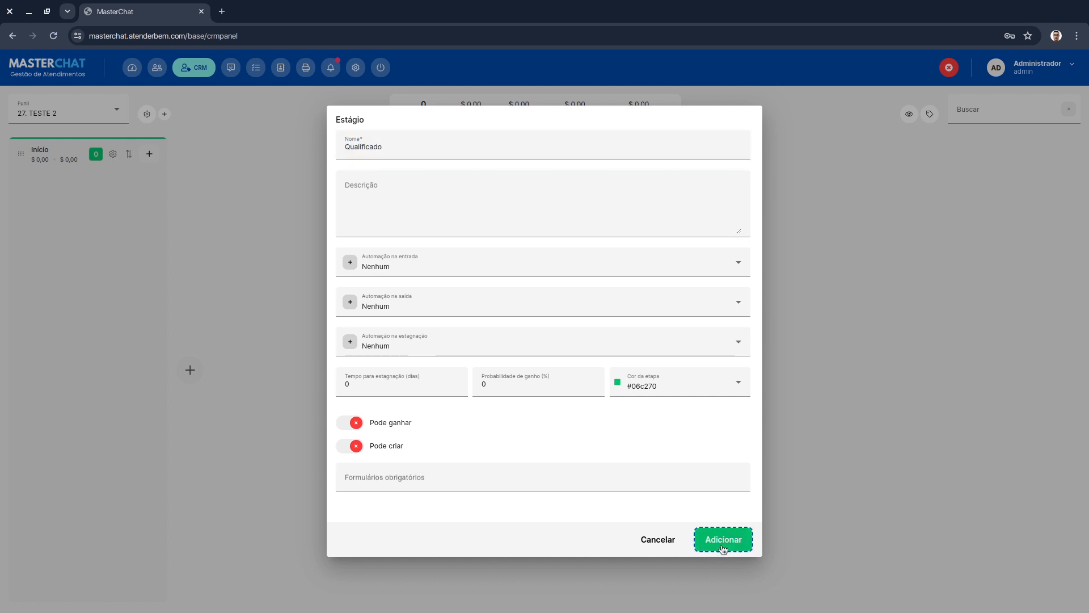
# - Add a stage named Documentos pendentes after Qualificado
pyautogui.click(360, 367)
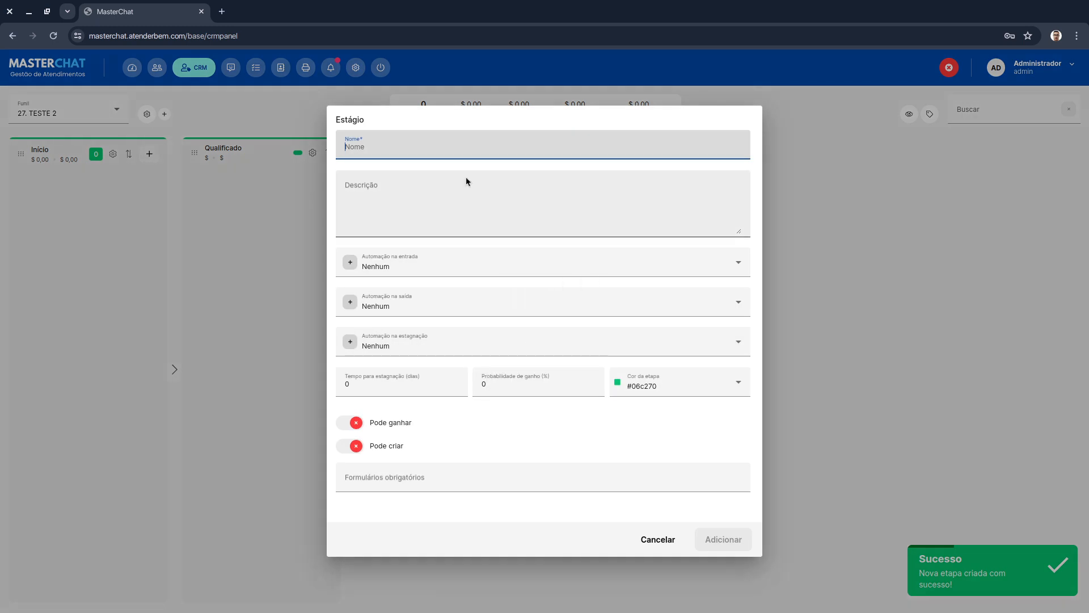
pyautogui.write('D')
pyautogui.press('BackSpace')
pyautogui.write('D')
pyautogui.press('BackSpace')
pyautogui.write('D')
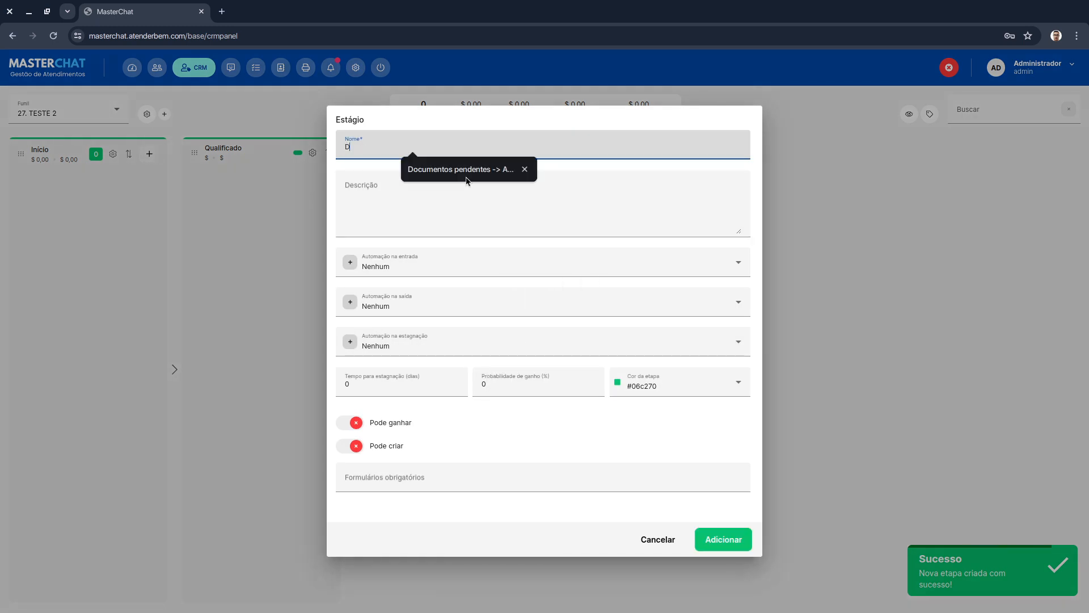
pyautogui.write('ocumentos ')
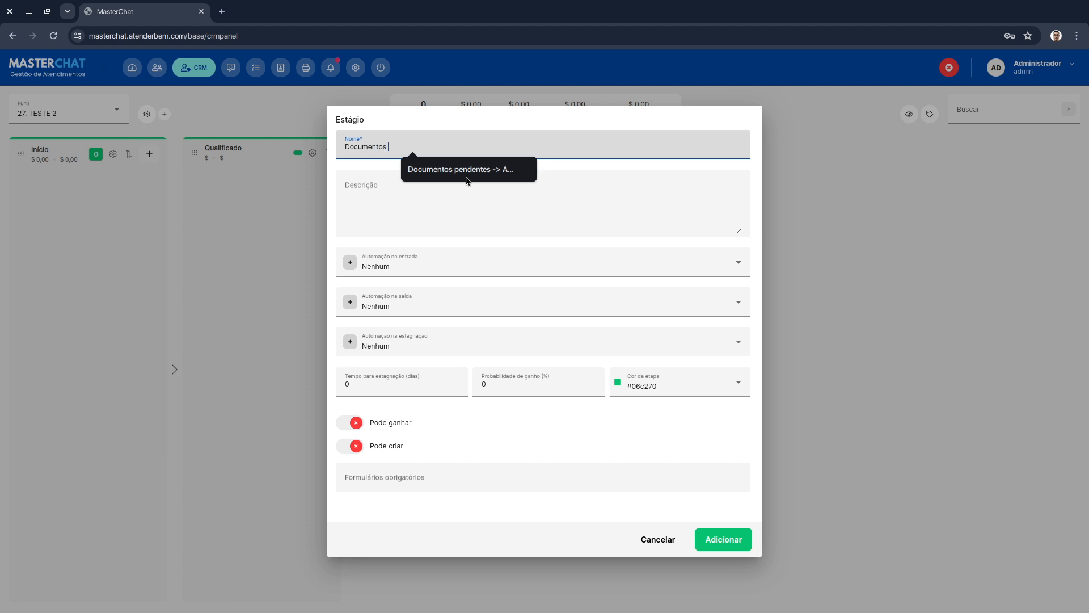
pyautogui.write('pendentes -> Assinar contrato')
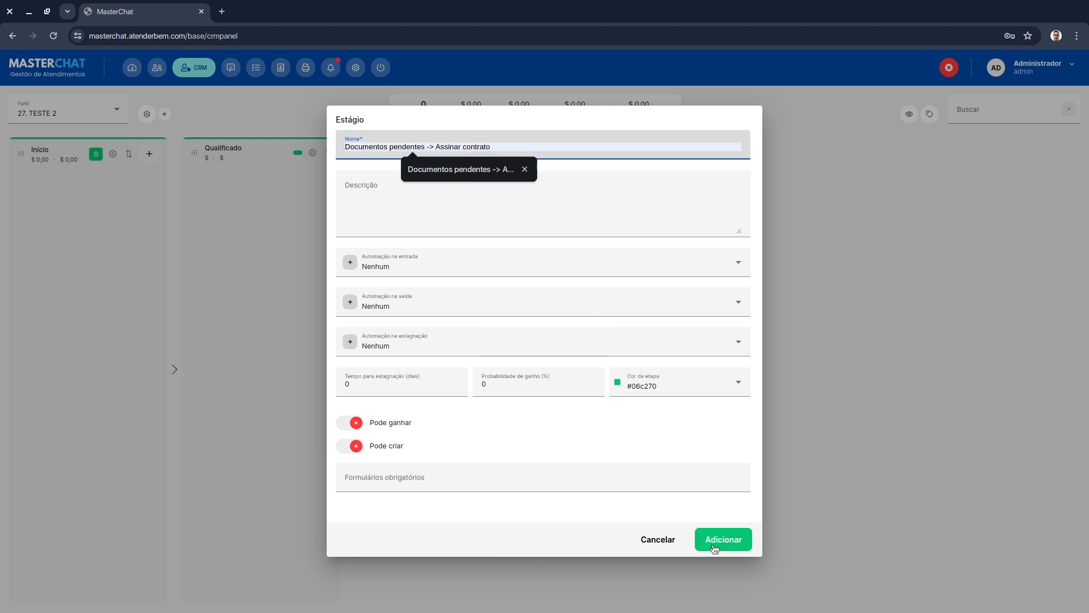
pyautogui.click(717, 540)
# - Add a stage named Assinar contrato after Documentos pendentes
pyautogui.click(538, 369)
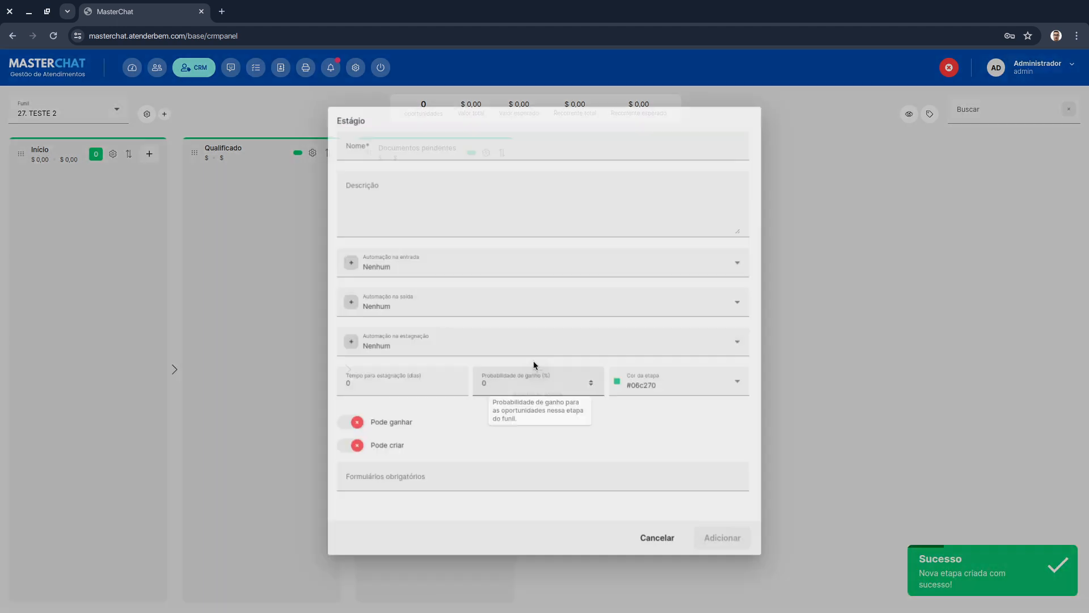
pyautogui.write('Ass')
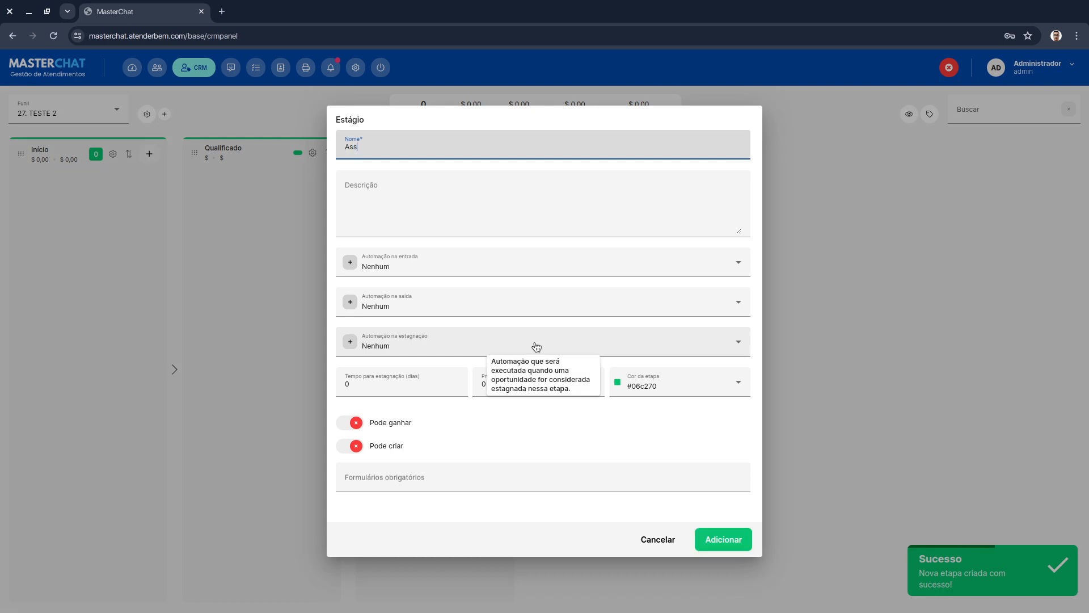
pyautogui.write('inar contrato')
pyautogui.click(701, 534)
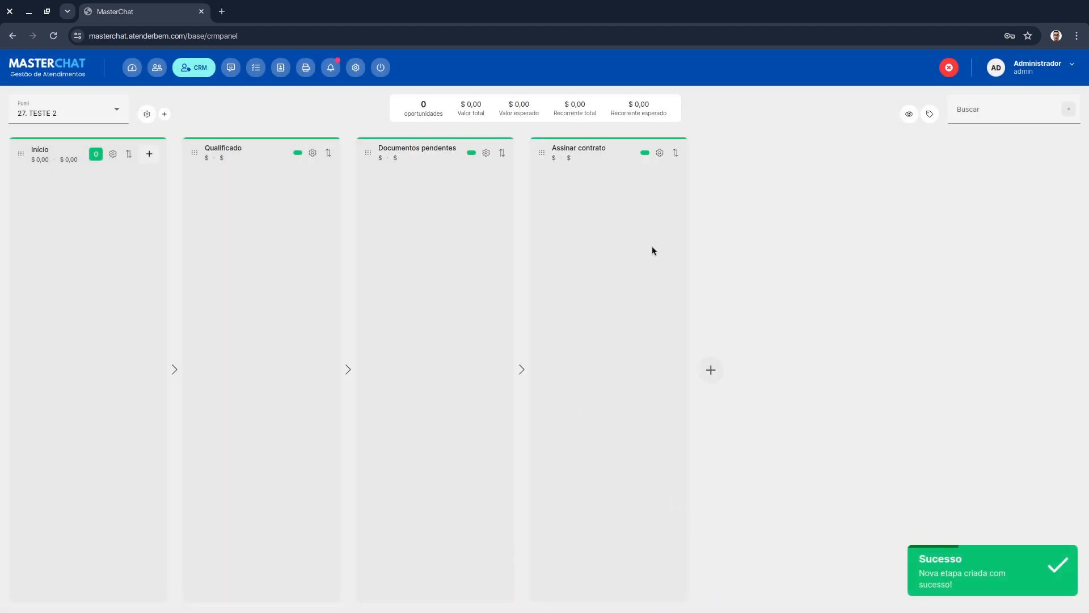
# - Add a stage named Desqualificado after Assinar contrato
pyautogui.click(710, 370)
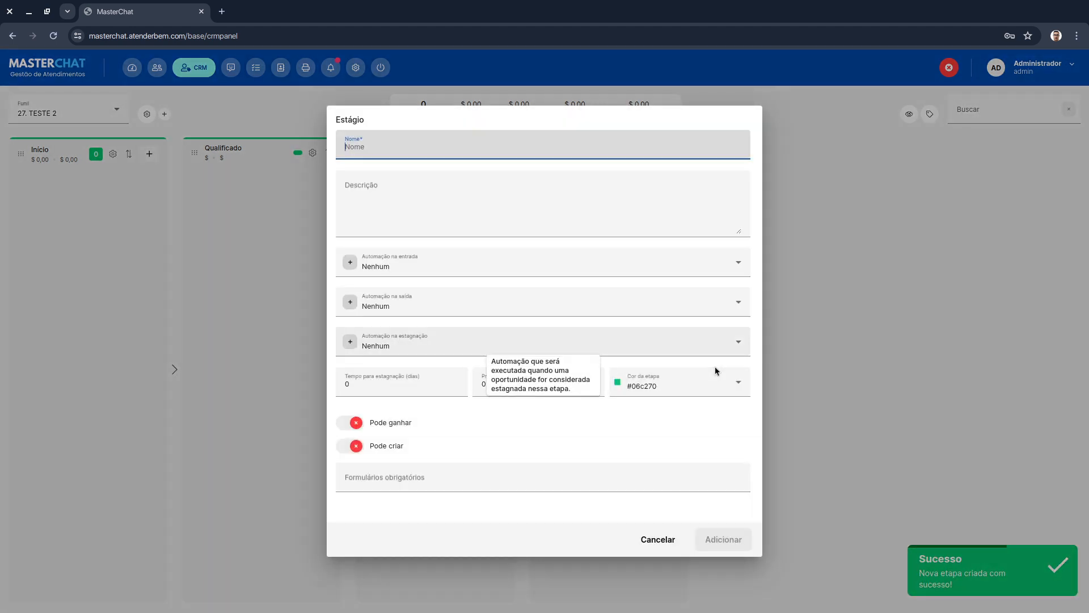
pyautogui.write('Des')
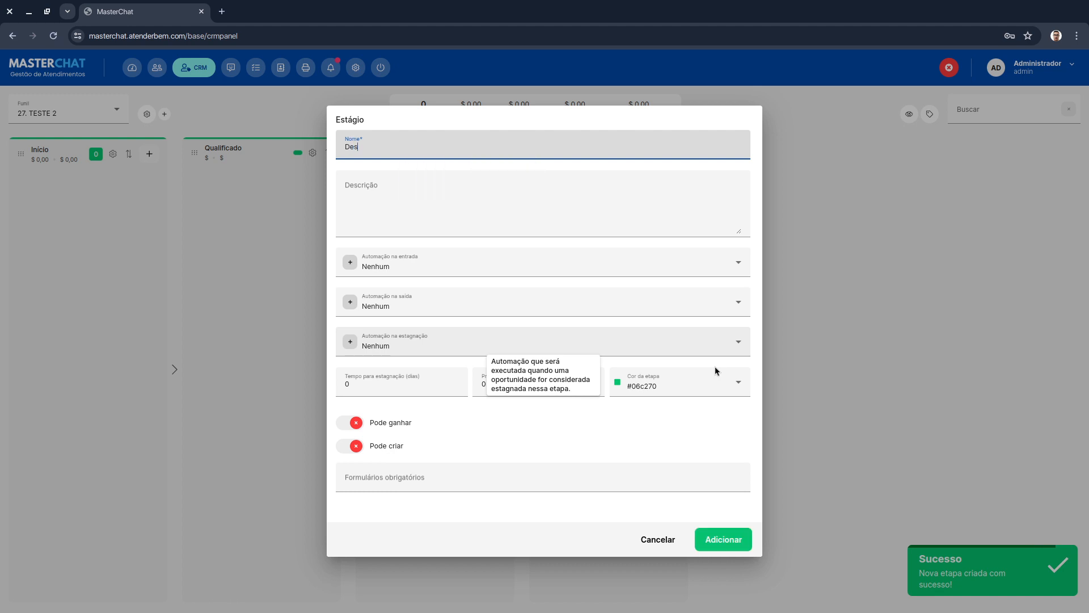
pyautogui.write('qualificado')
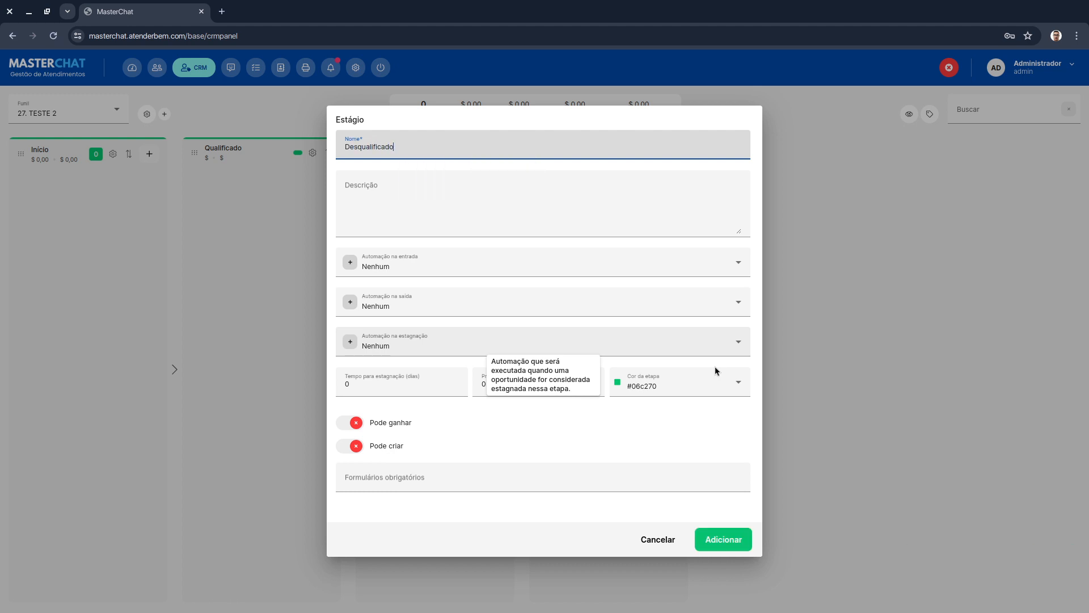
pyautogui.click(737, 539)
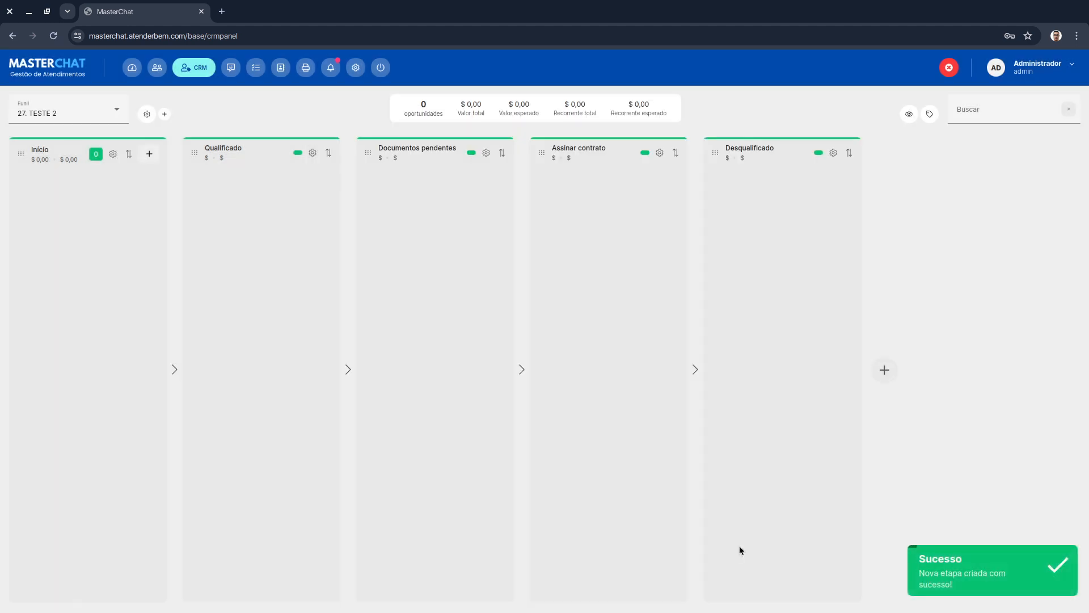
# - Add a Contrato assinado stage and move it ahead of the Desqualificado stage
pyautogui.click(884, 370)
pyautogui.write('Contrato assinado')
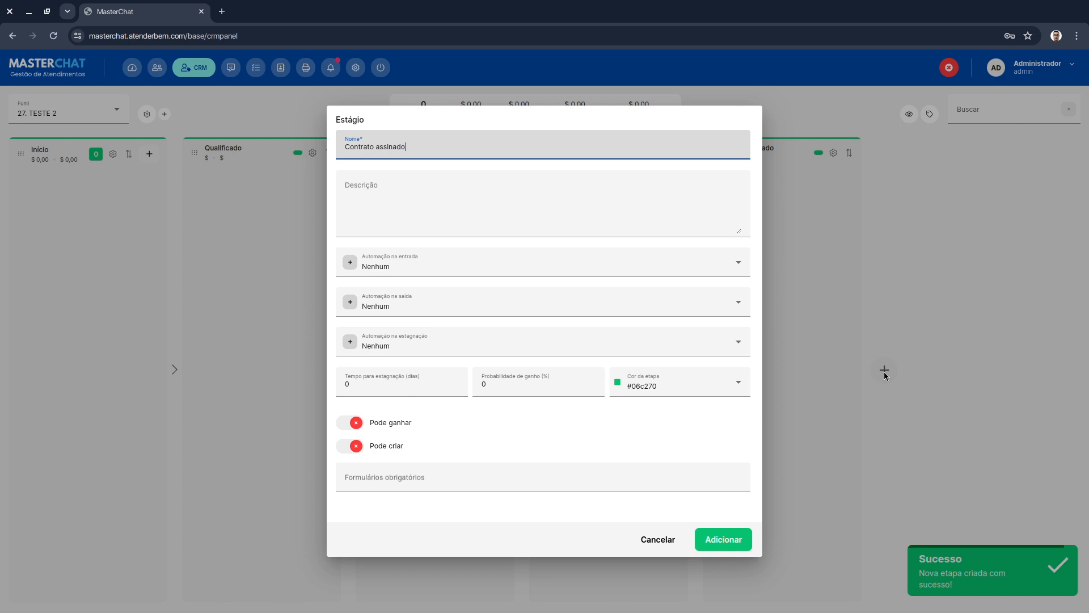
pyautogui.click(724, 536)
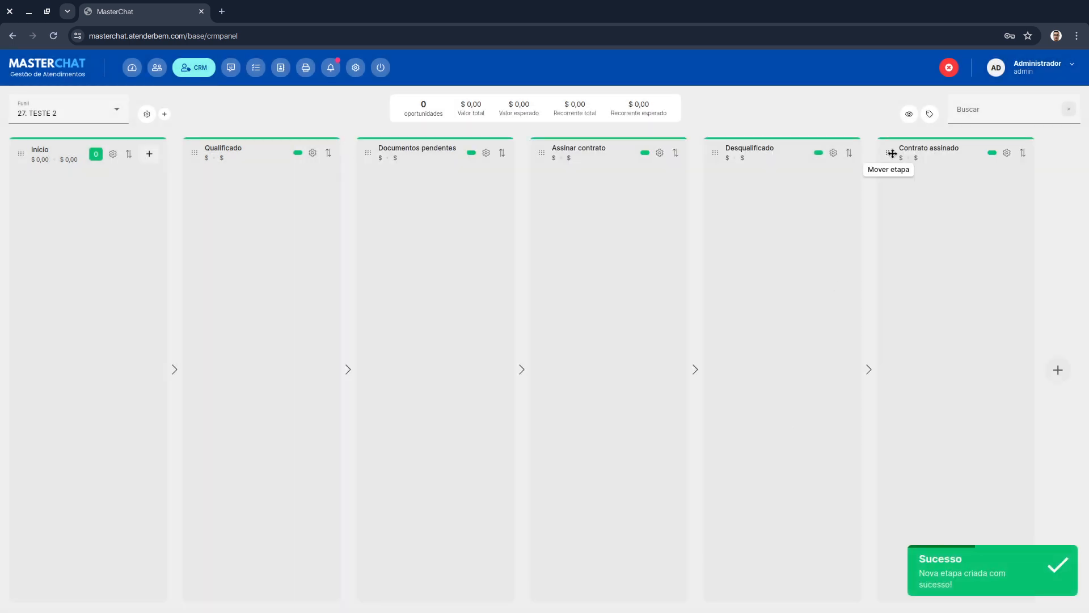
pyautogui.moveTo(892, 154); pyautogui.dragTo(723, 159)
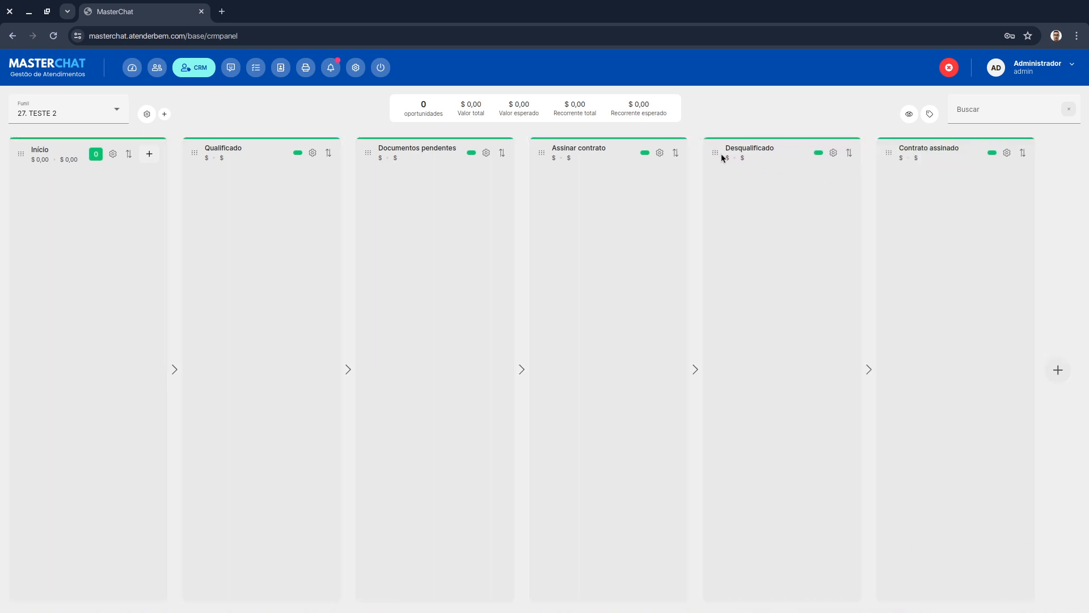
pyautogui.moveTo(888, 152); pyautogui.dragTo(952, 165)
# - Make the "Documentos pendentes → Assinar contrato" form required for entering the Assinar contrato stage
pyautogui.click(659, 153)
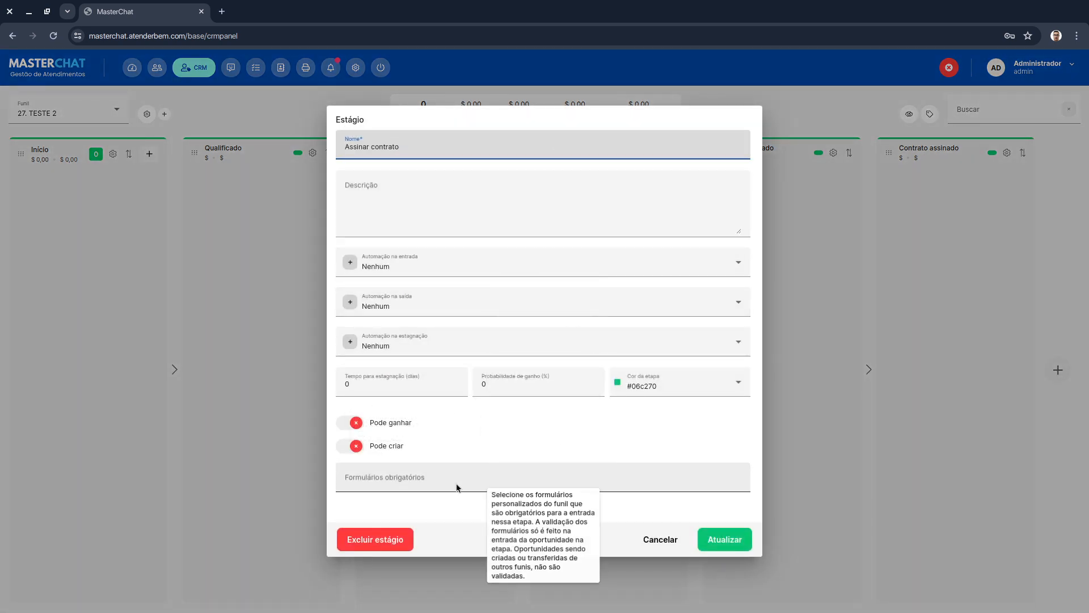
pyautogui.click(397, 479)
pyautogui.click(396, 509)
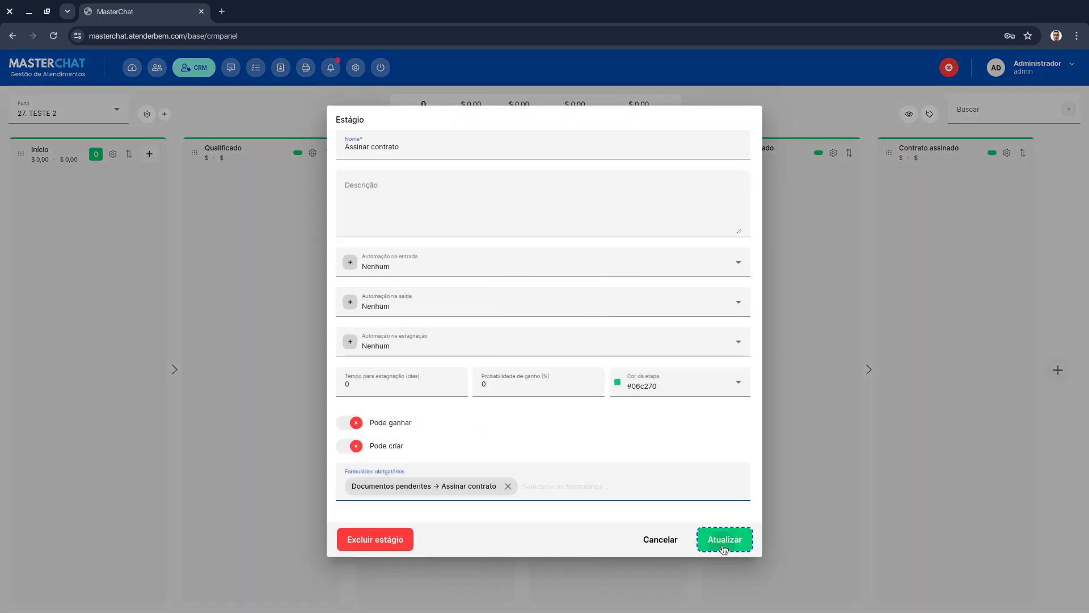
pyautogui.click(724, 542)
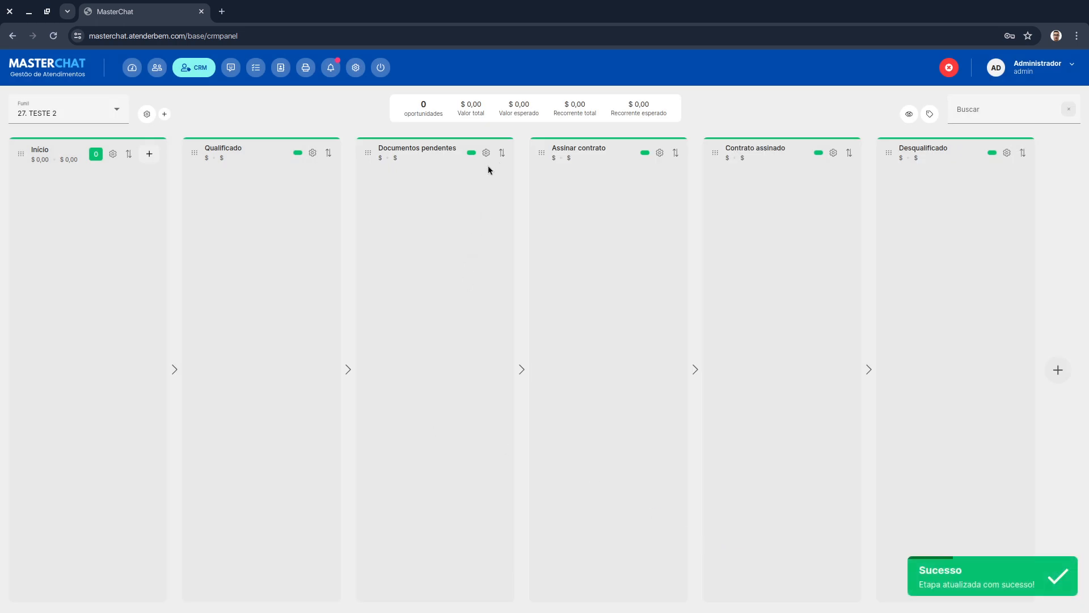
# - Create an opportunity in the Início stage titled with a client's first name, then reload the page
pyautogui.click(149, 153)
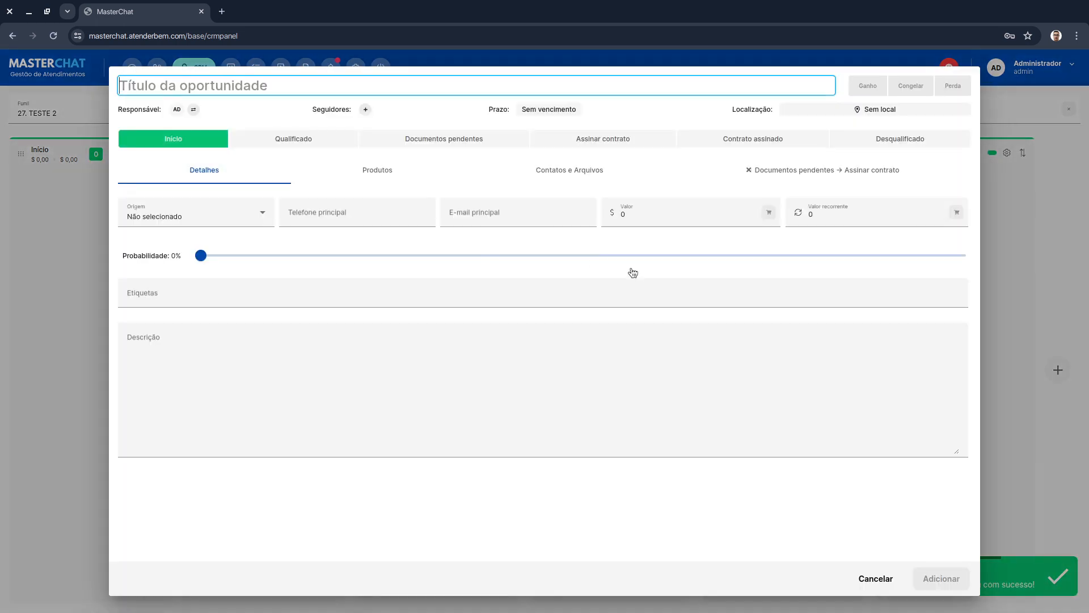
pyautogui.write('Gabriel')
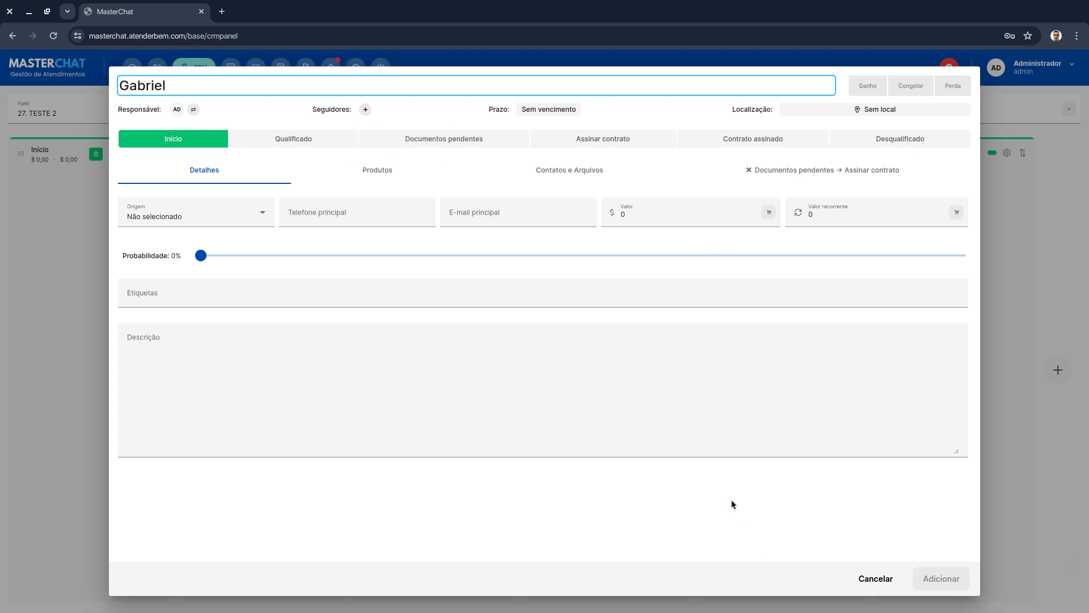
pyautogui.click(726, 470)
pyautogui.click(947, 578)
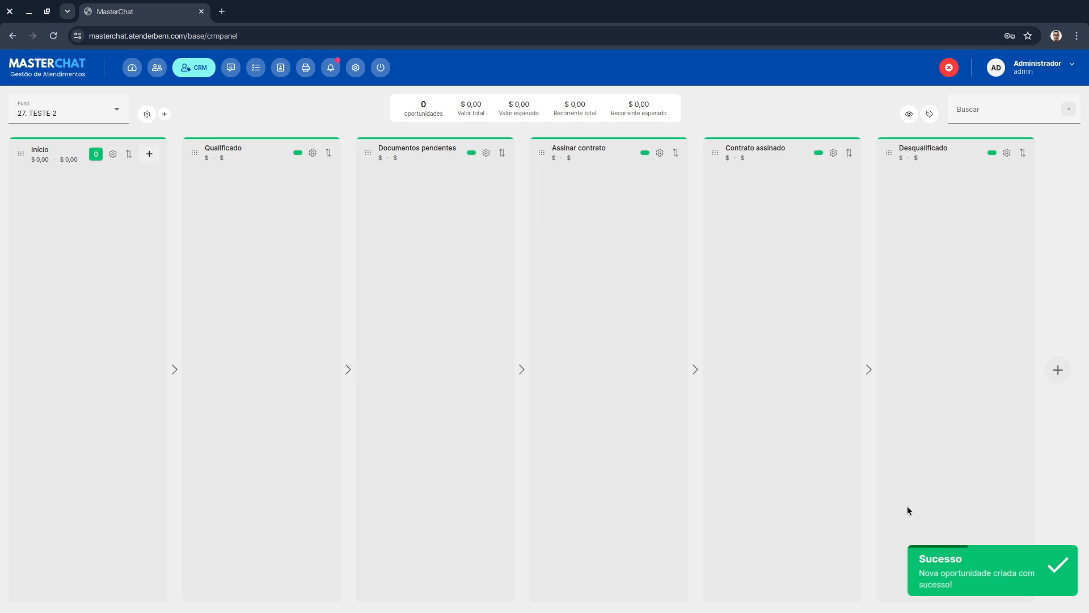
pyautogui.click(55, 38)
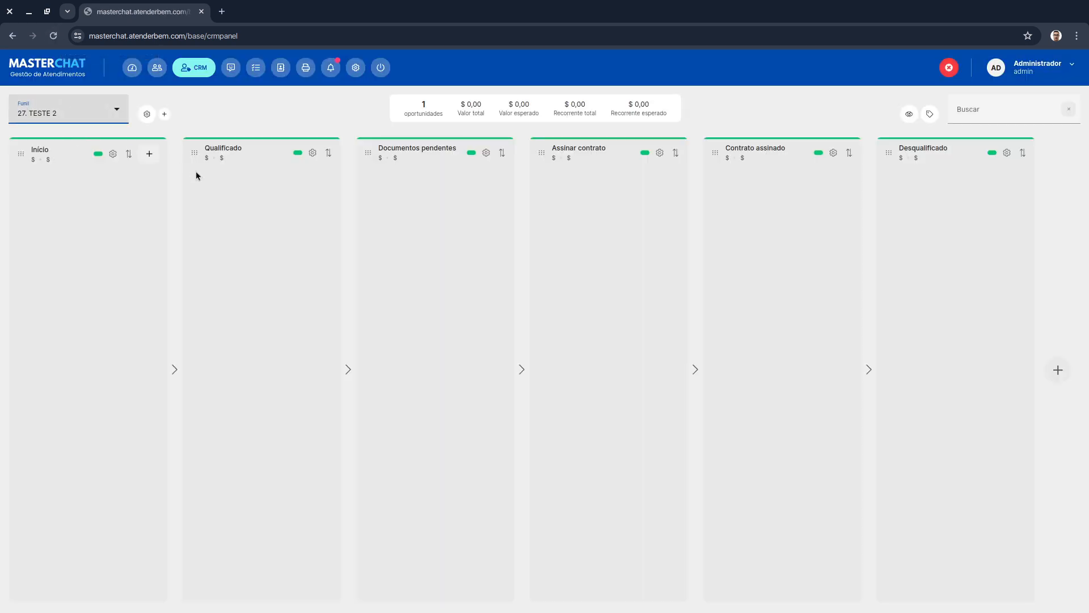
pyautogui.click(150, 154)
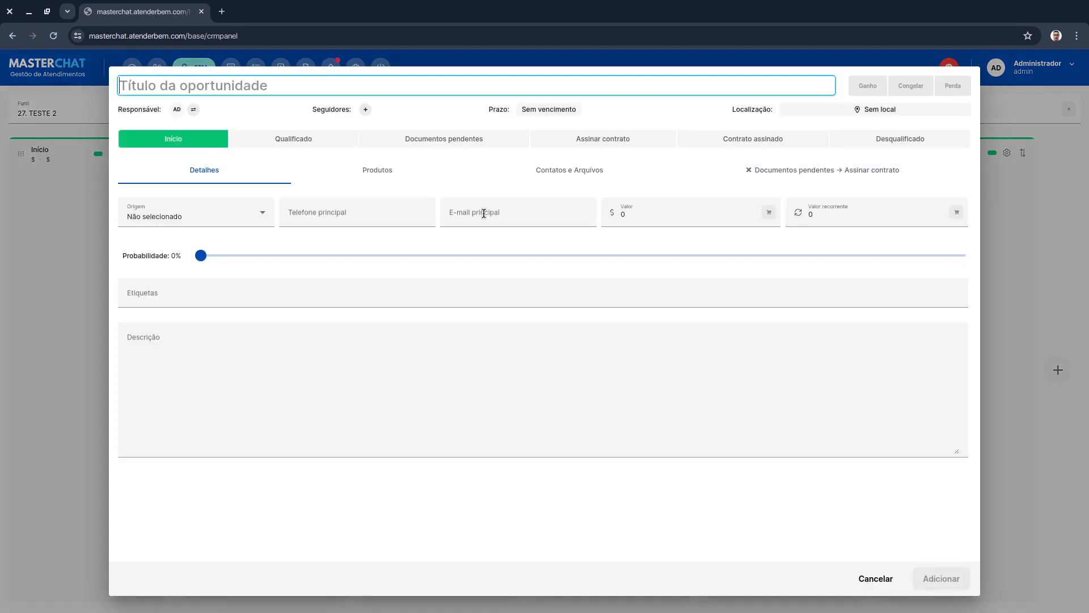
pyautogui.write('Gabriel')
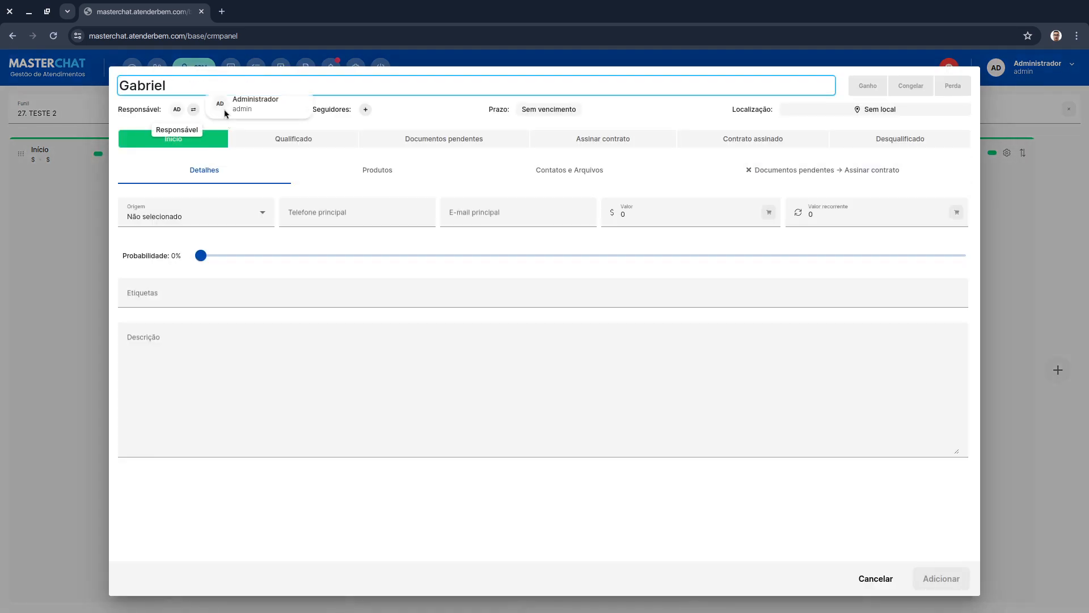
pyautogui.click(304, 142)
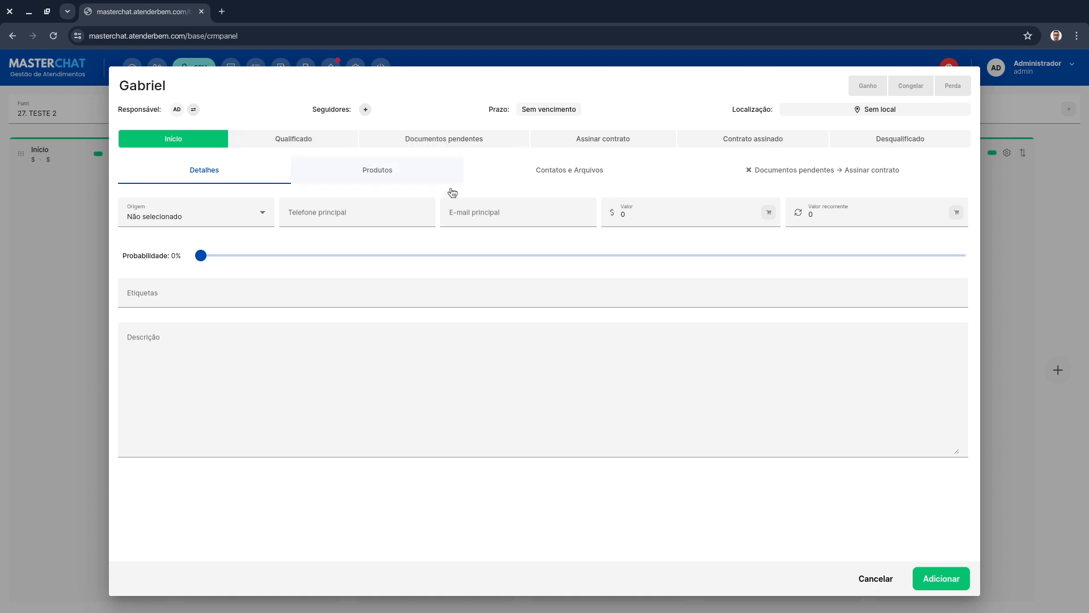
pyautogui.click(616, 179)
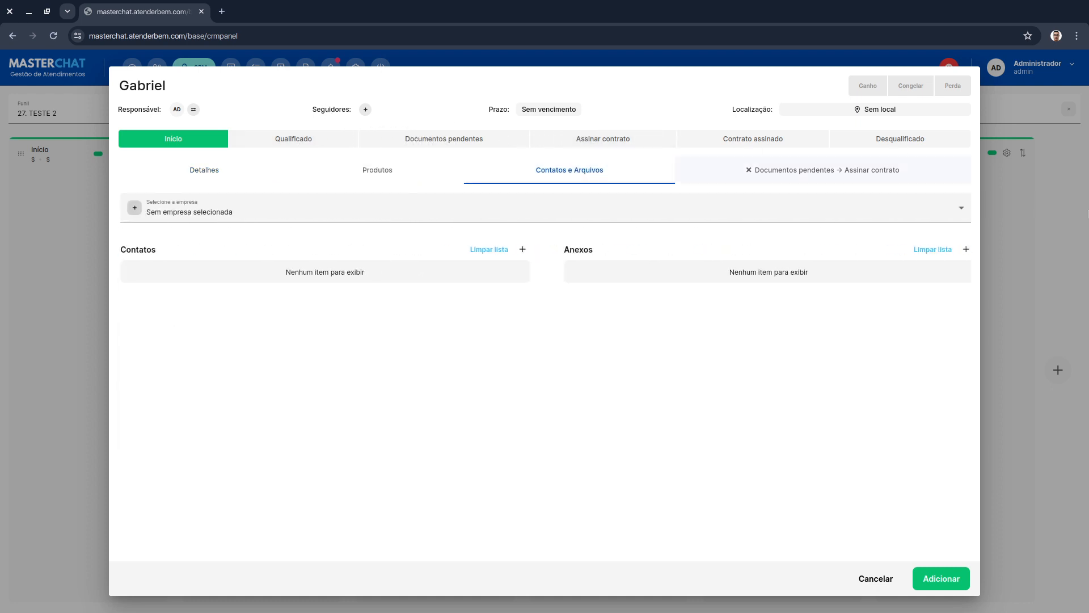
pyautogui.click(404, 220)
pyautogui.click(239, 219)
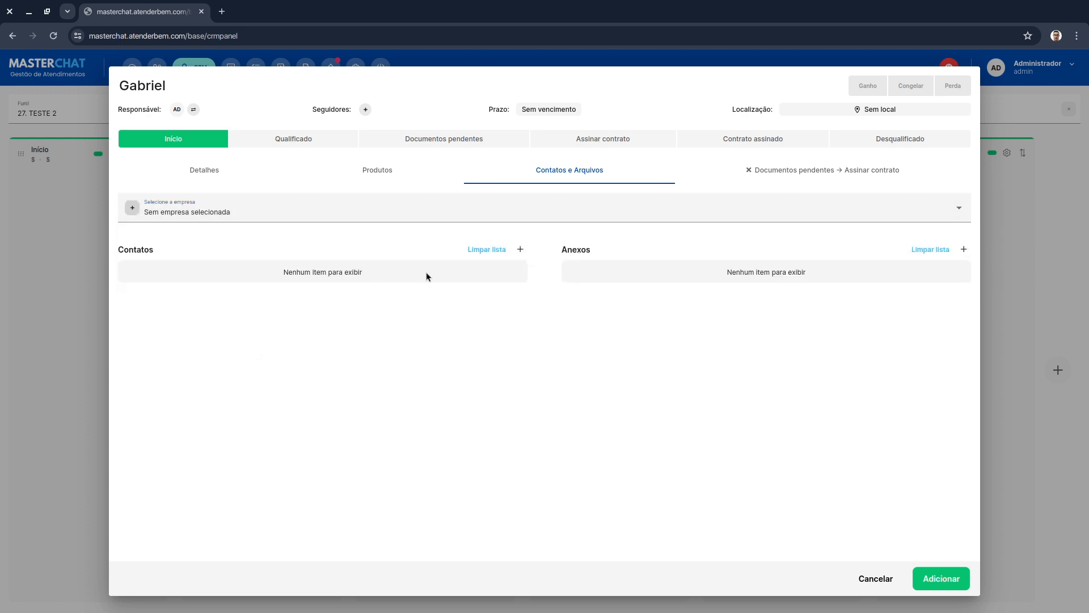
pyautogui.click(521, 249)
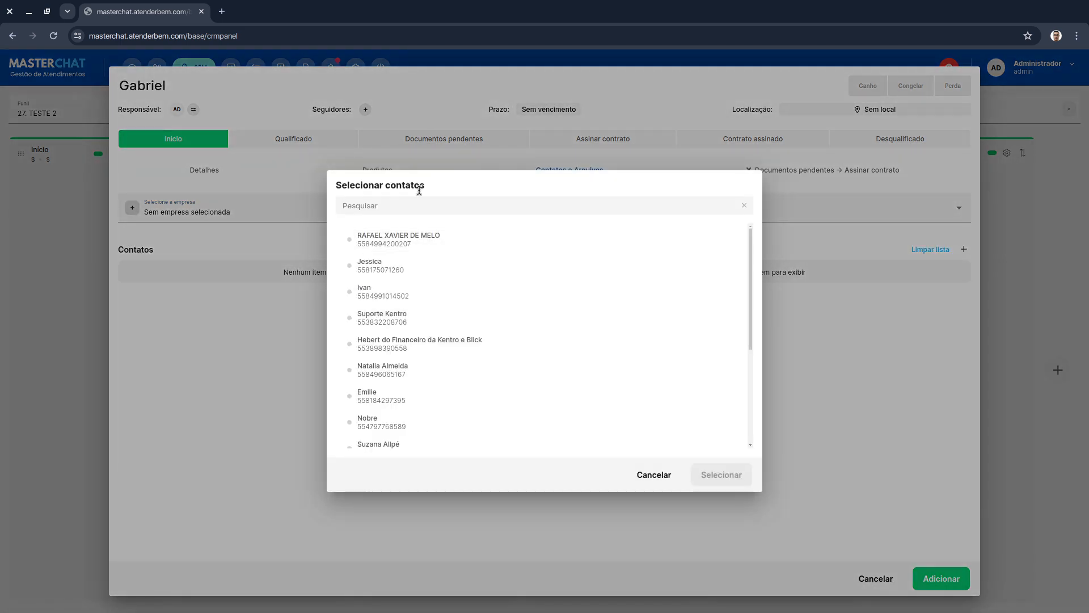
pyautogui.write('gabriel')
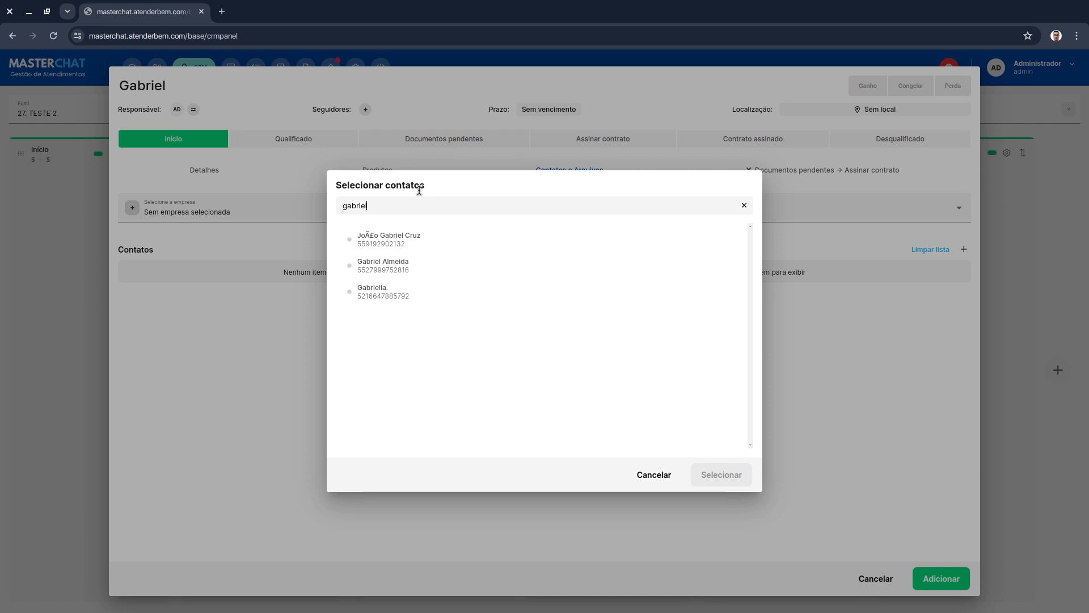
pyautogui.doubleClick(398, 204)
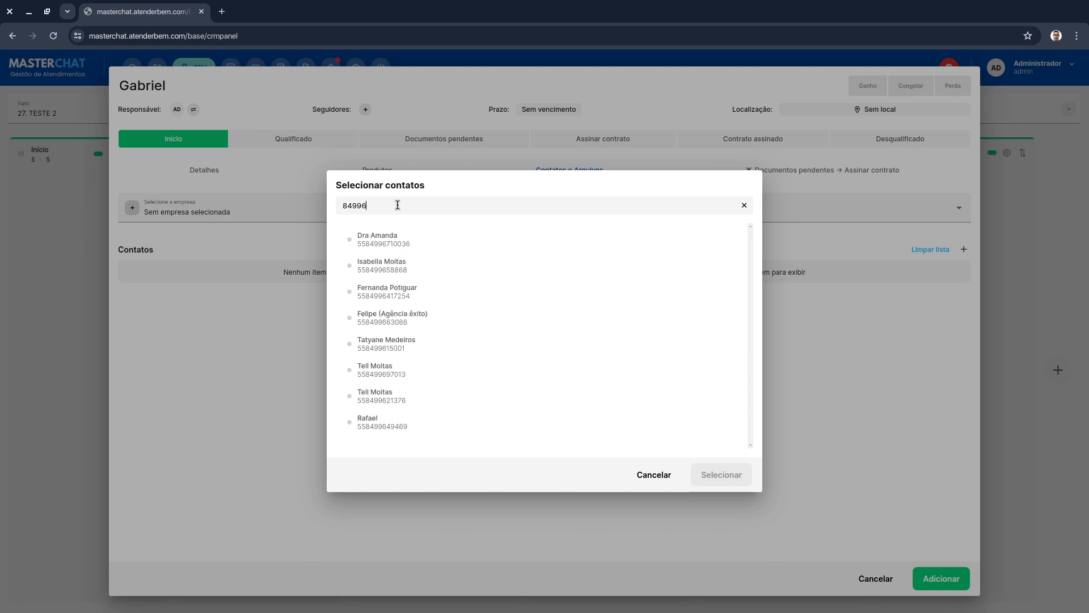
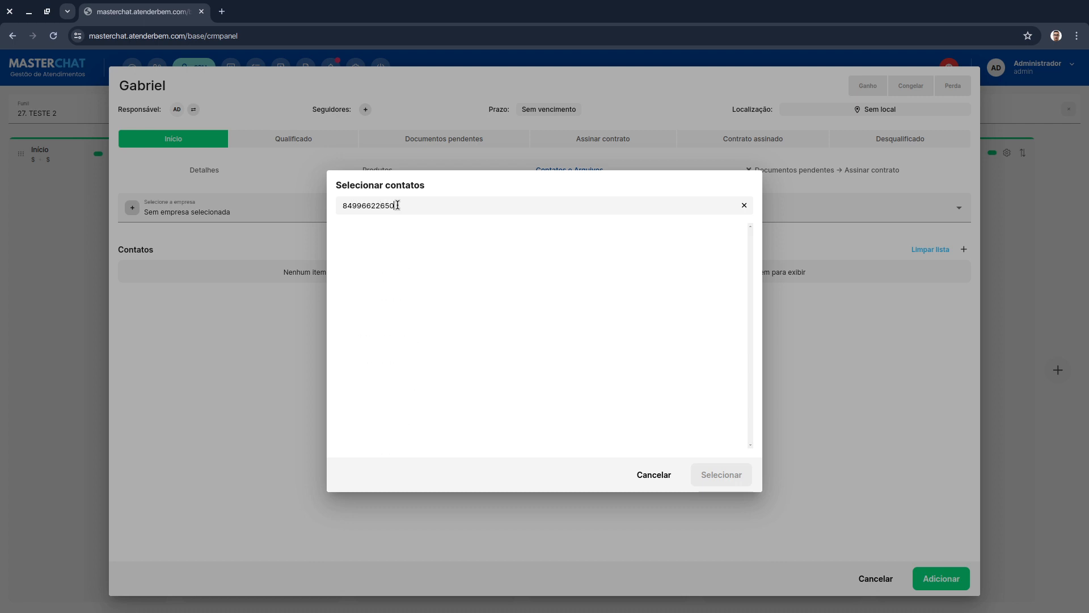
pyautogui.doubleClick(398, 205)
pyautogui.hotkey('ctrl', 'c')
pyautogui.click(654, 474)
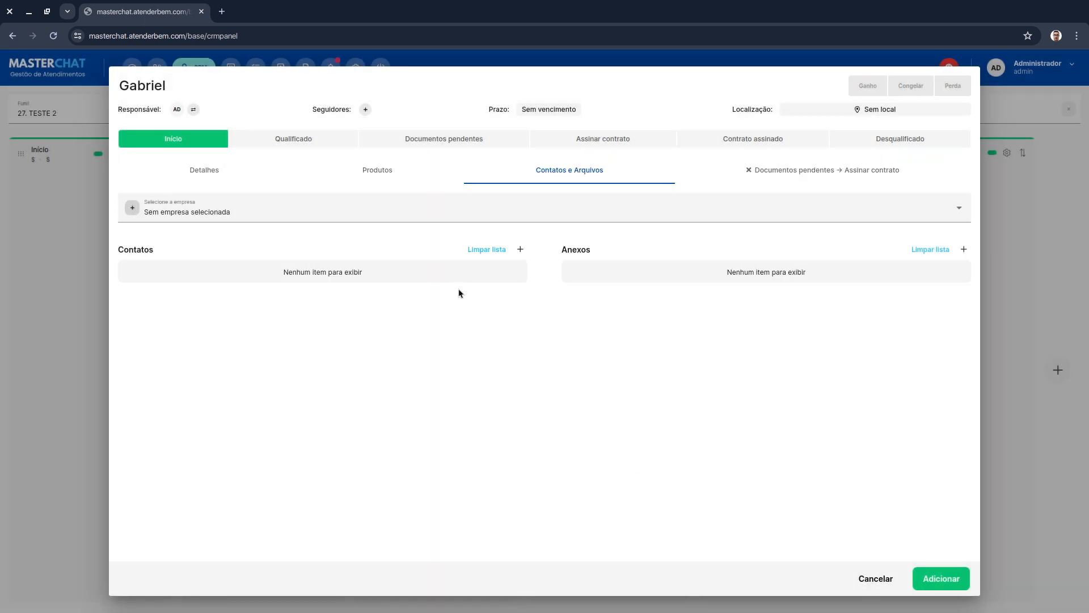
pyautogui.click(519, 250)
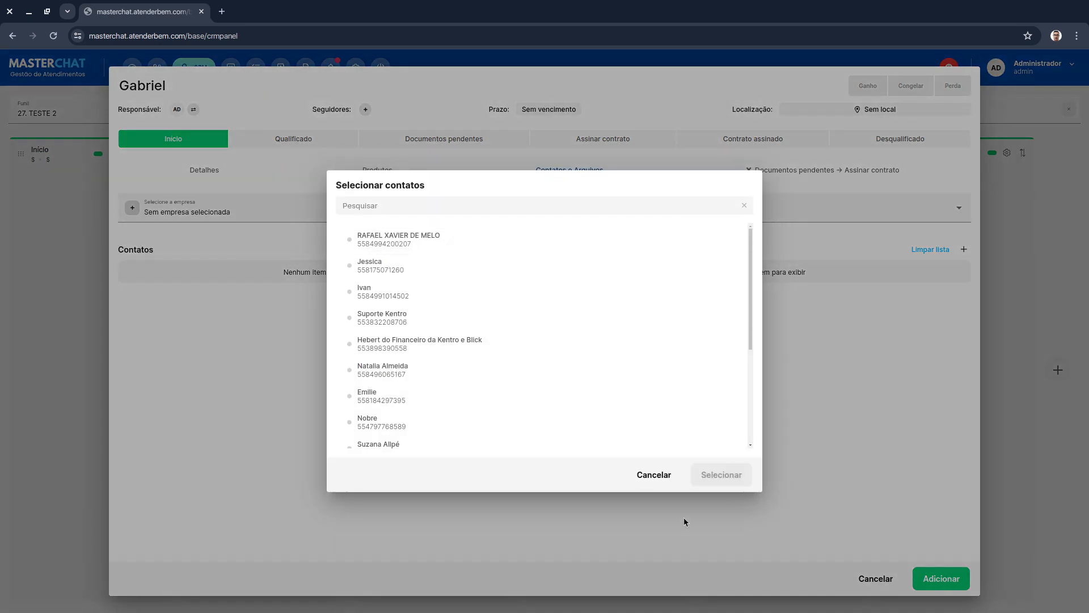
pyautogui.click(651, 471)
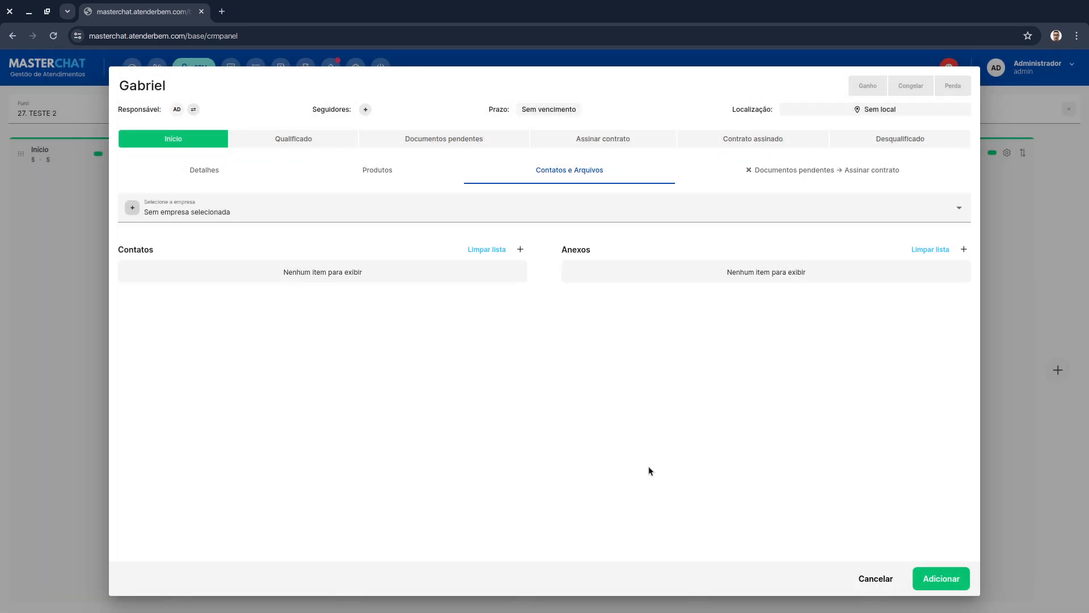
pyautogui.click(518, 250)
pyautogui.hotkey('ctrl', 'v')
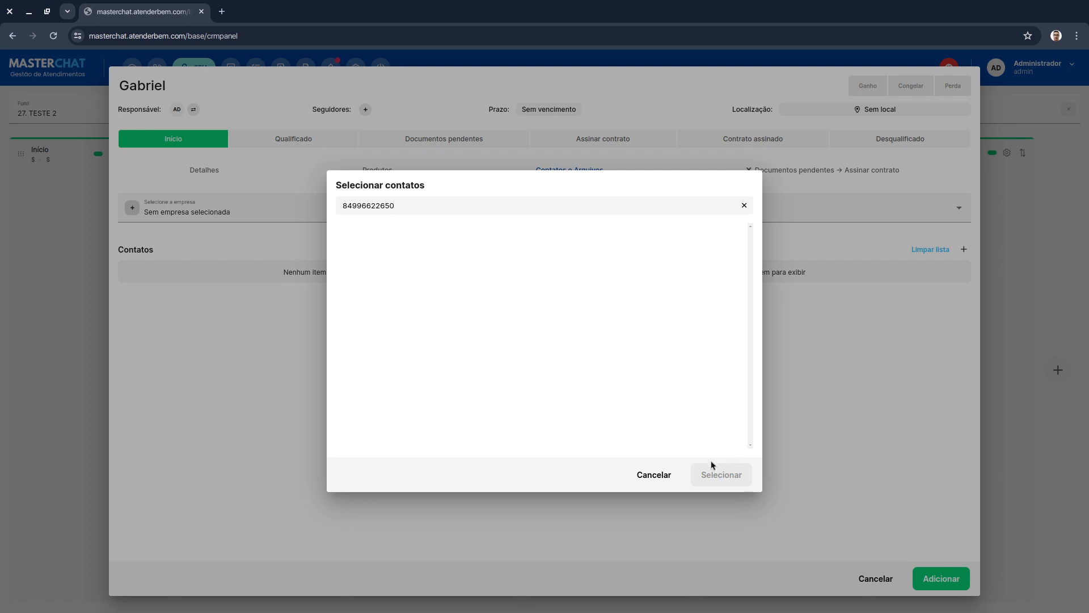
pyautogui.click(744, 206)
pyautogui.click(653, 473)
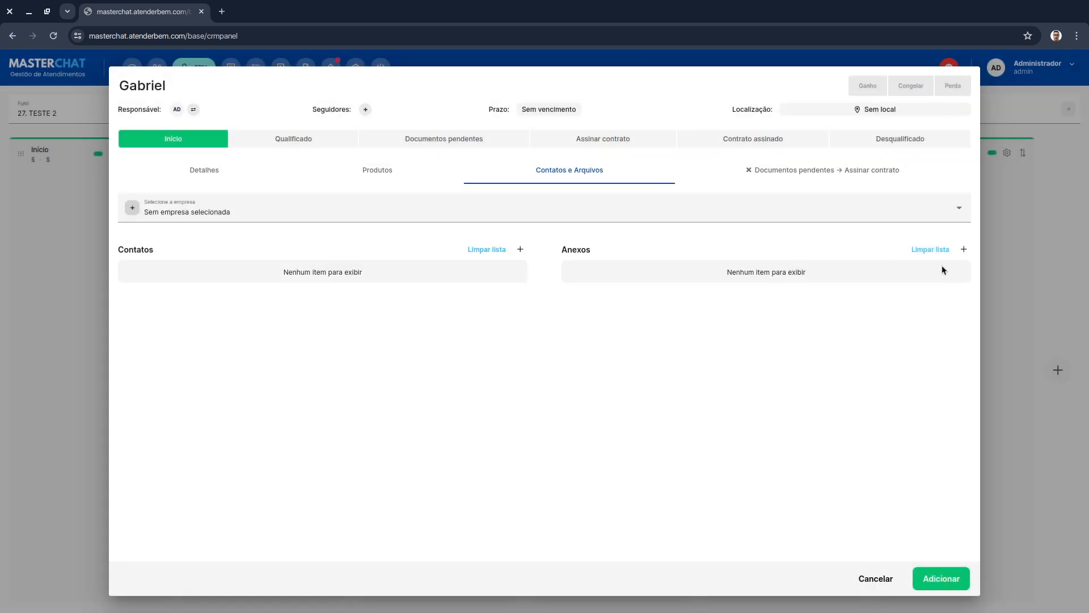
pyautogui.click(877, 579)
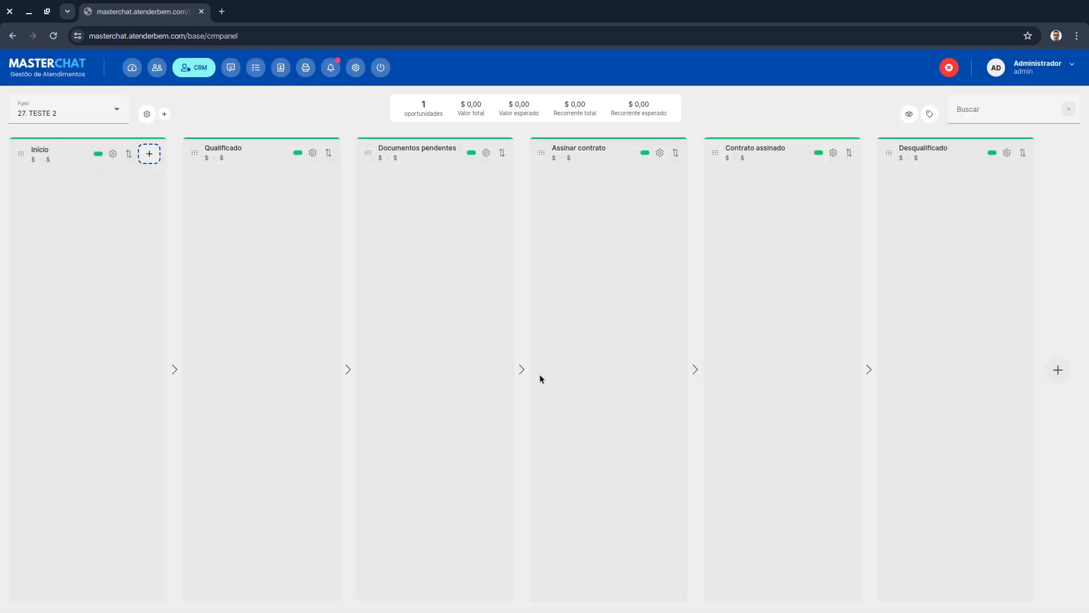
# - Create an opportunity in the Início stage titled with the client's first name
pyautogui.click(150, 155)
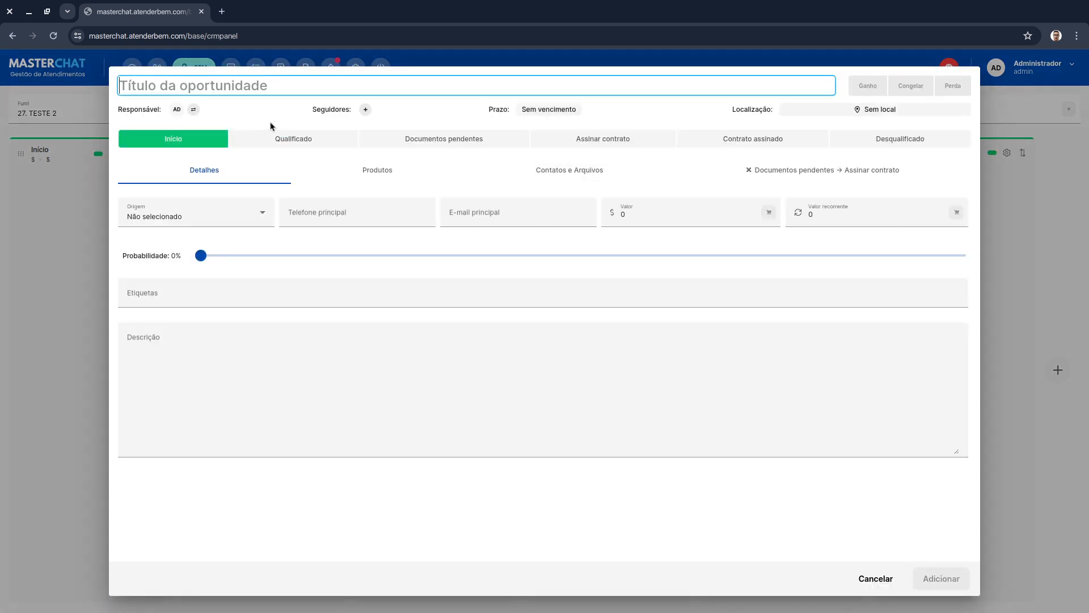
pyautogui.write('Gabriel')
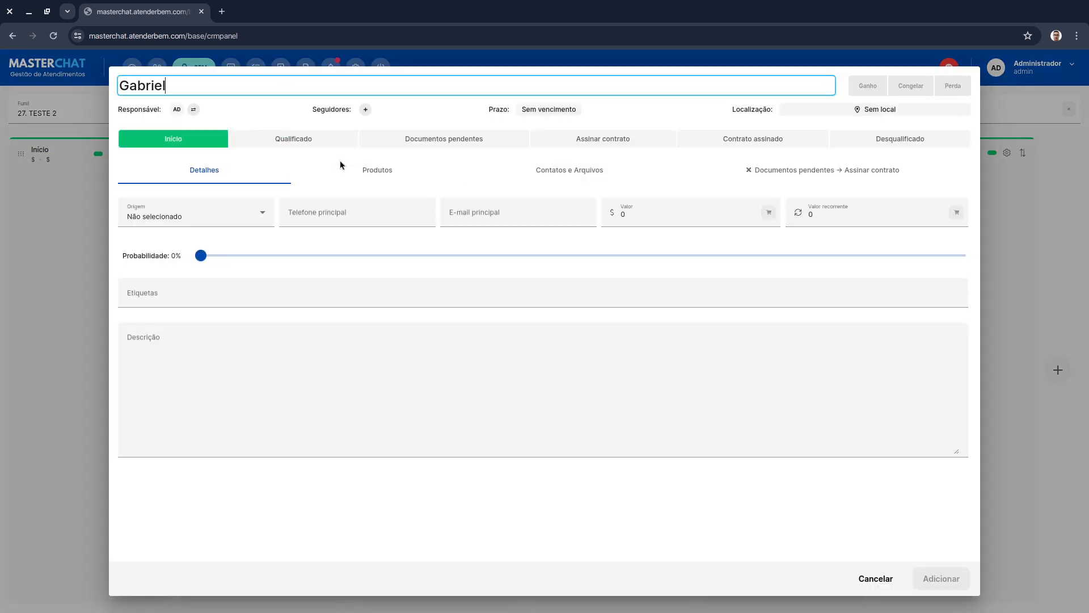
pyautogui.click(448, 116)
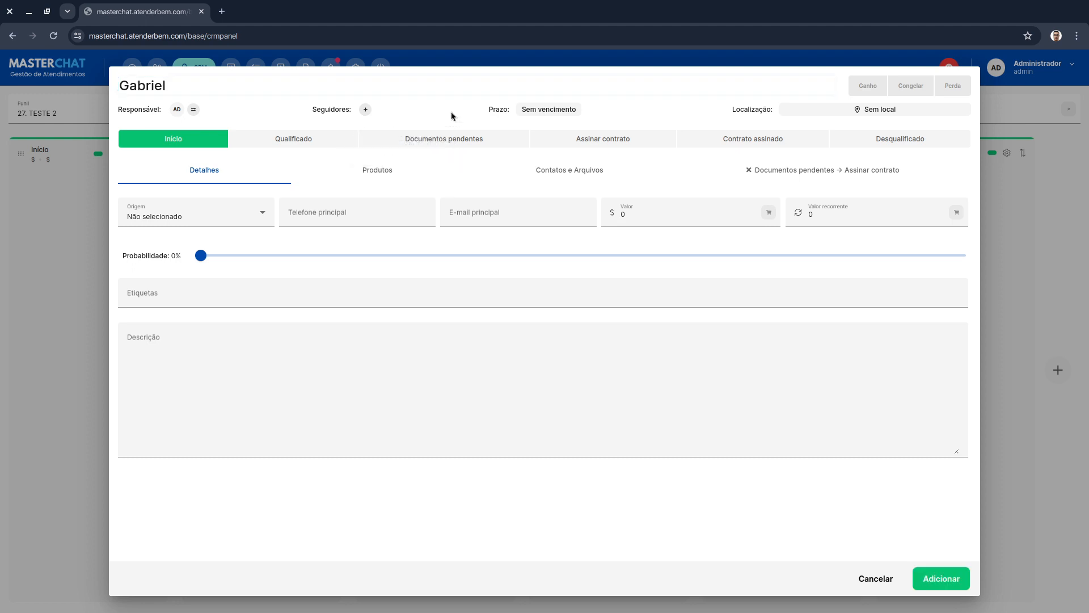
pyautogui.click(935, 578)
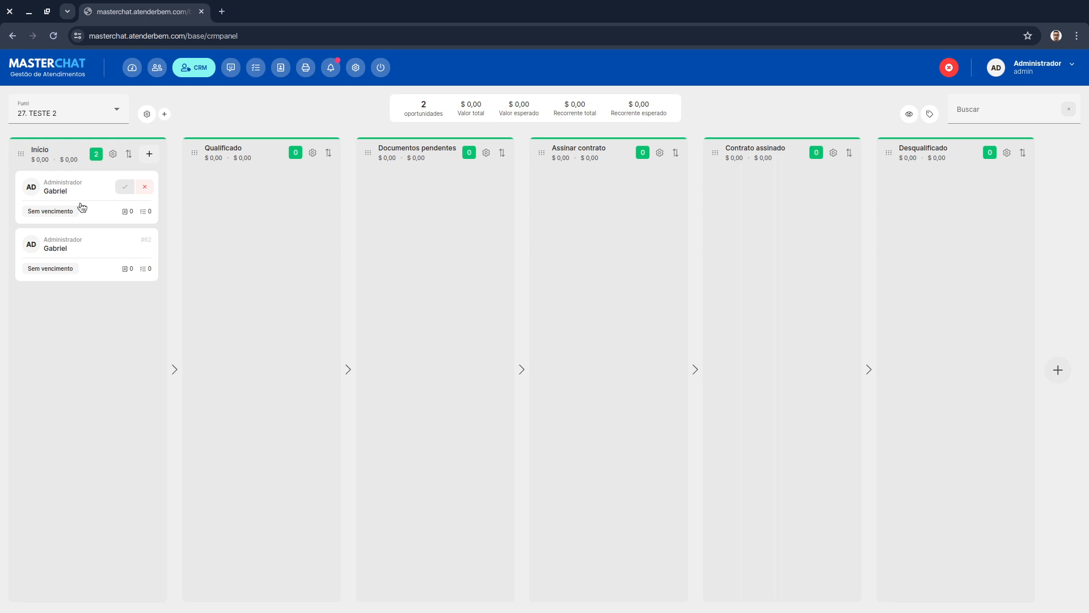
# - Delete the duplicate opportunity from the Início stage
pyautogui.rightClick(82, 207)
pyautogui.click(100, 188)
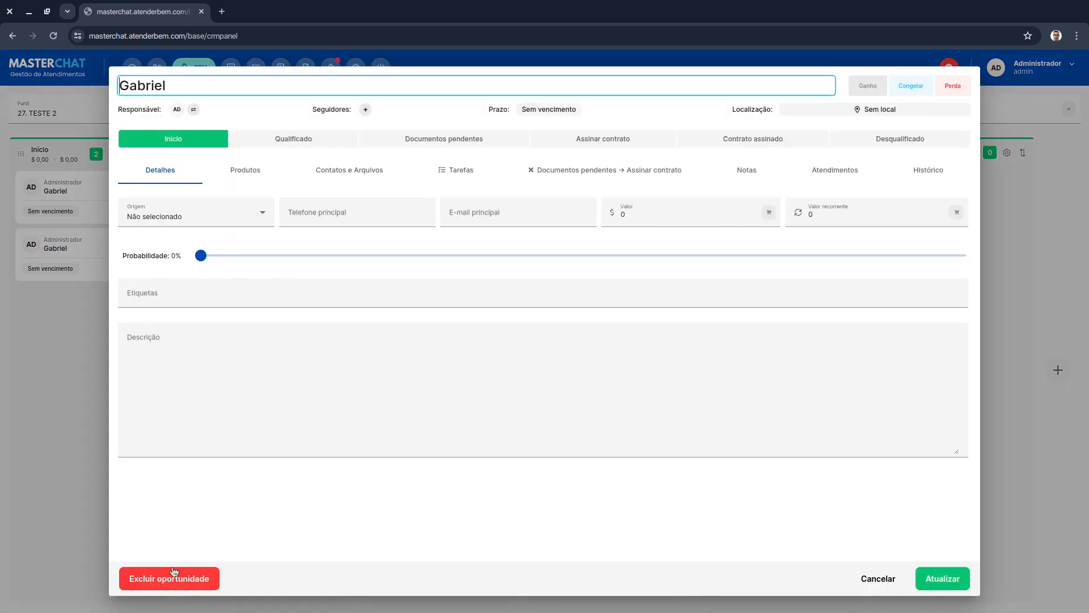
pyautogui.click(175, 578)
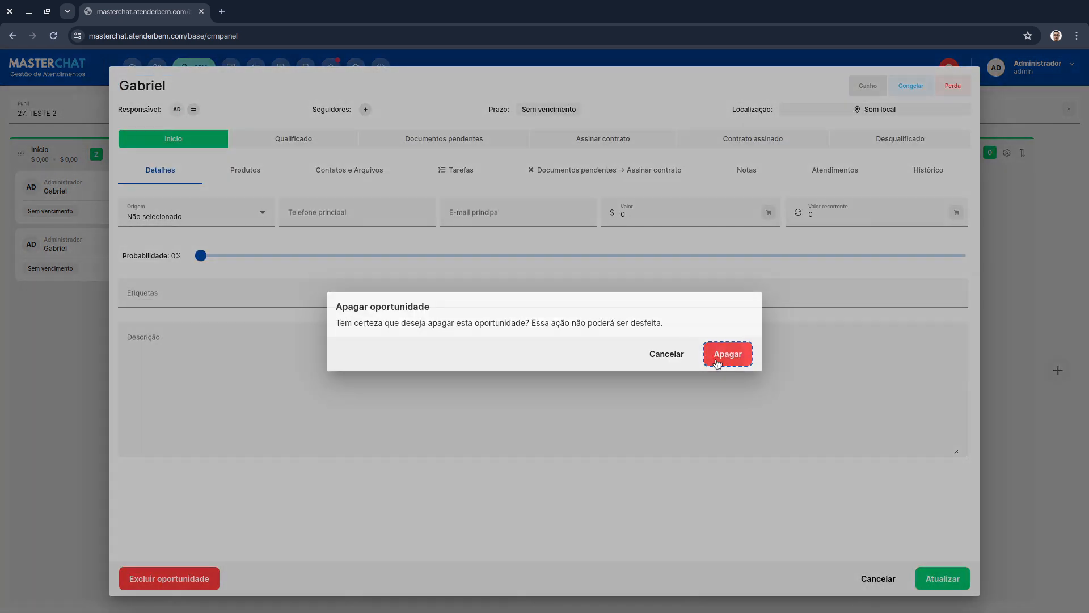
pyautogui.click(720, 354)
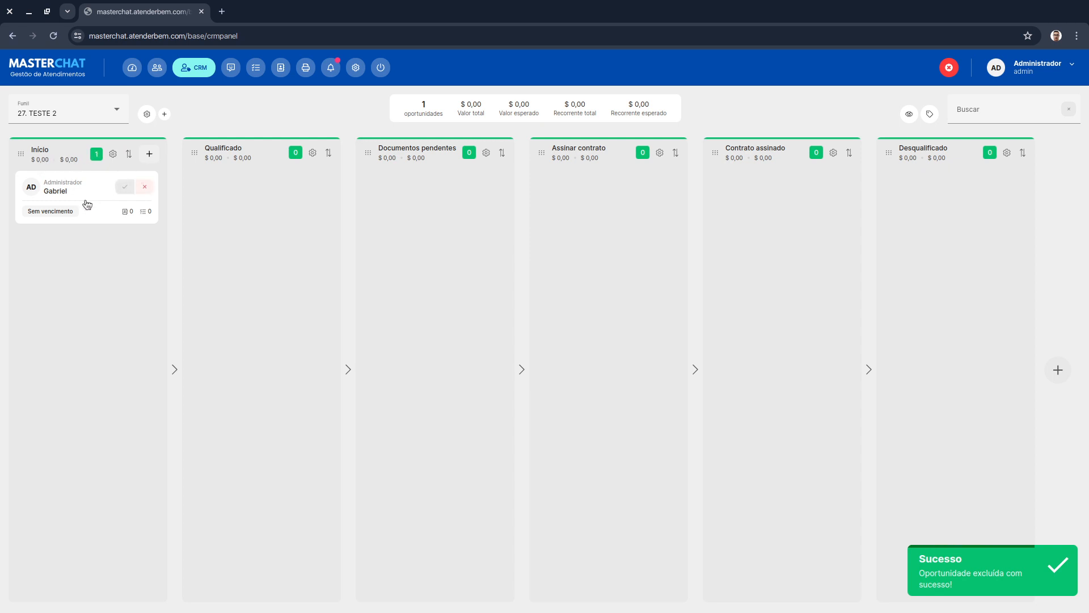
# - Move the opportunity into Documentos pendentes and open its Documentos pendentes → Assinar contrato form tab
pyautogui.moveTo(88, 205); pyautogui.dragTo(379, 212)
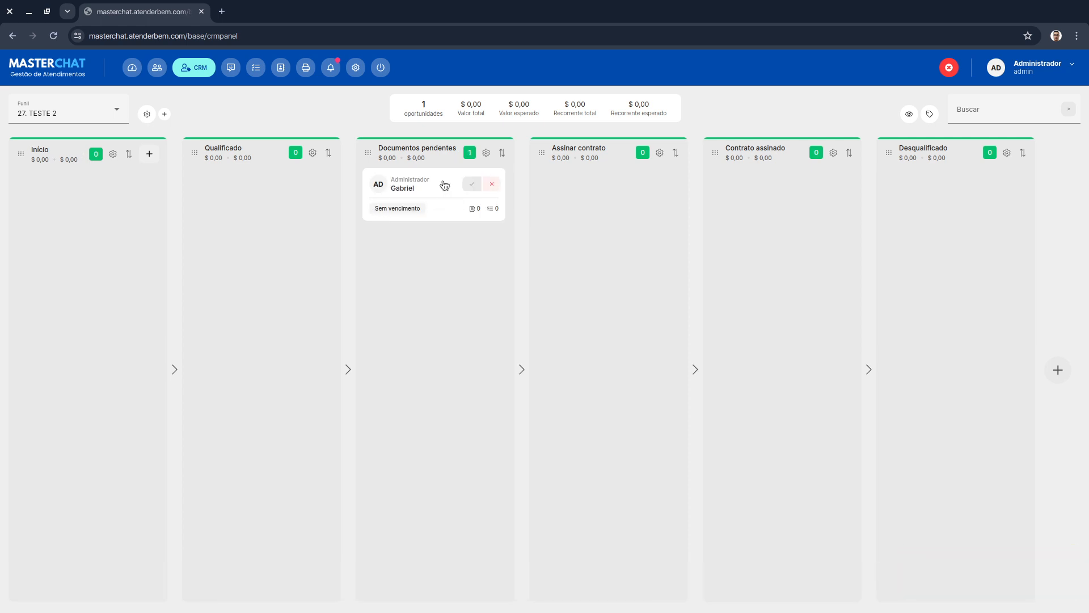
pyautogui.moveTo(437, 183)
pyautogui.mouseDown()
pyautogui.moveTo(454, 185)
pyautogui.moveTo(433, 182)
pyautogui.mouseUp()
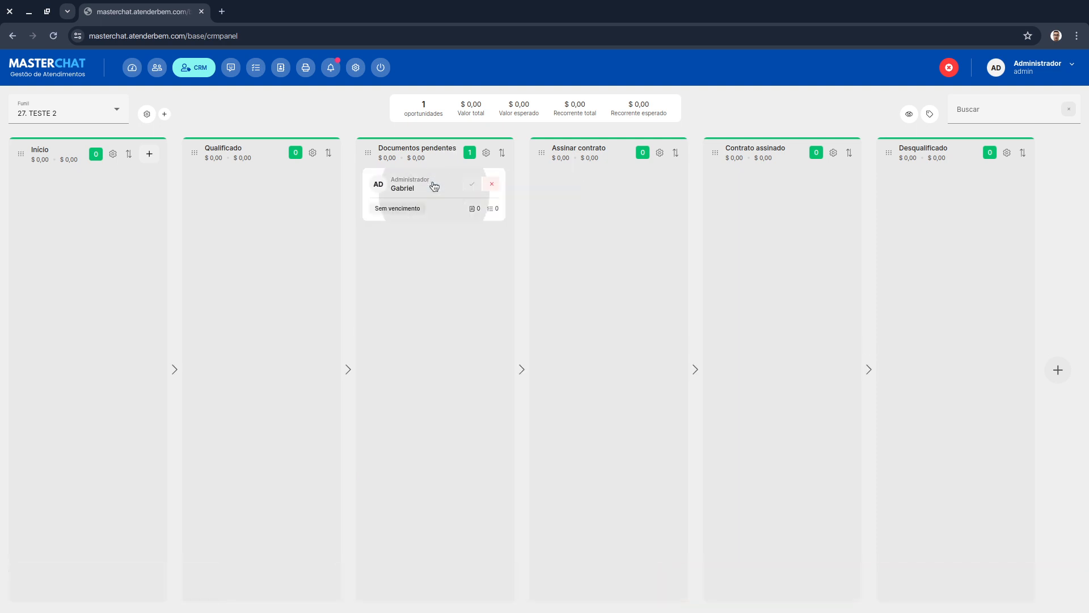
pyautogui.click(433, 185)
pyautogui.click(655, 180)
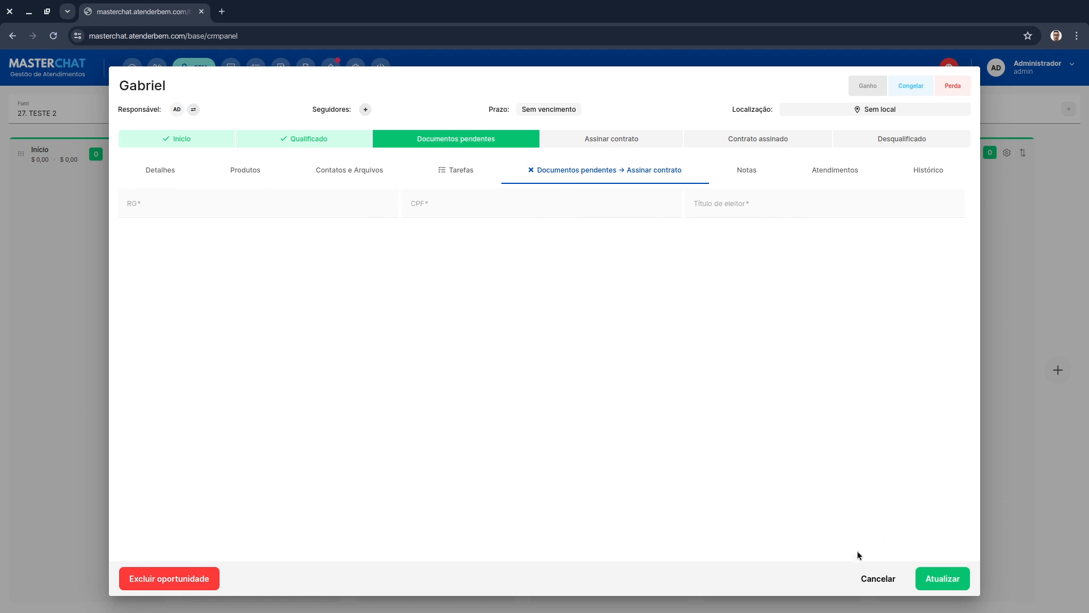
pyautogui.click(874, 577)
# - Try to move the opportunity into Assinar contrato, then open it from the missing-data warning and update it
pyautogui.moveTo(462, 190); pyautogui.dragTo(583, 204)
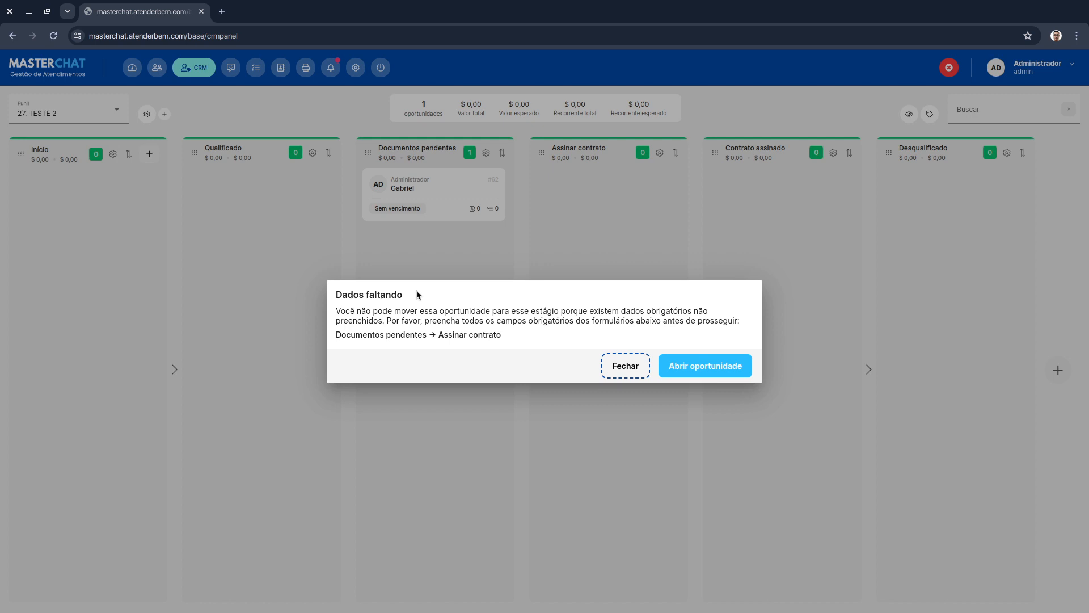
pyautogui.click(719, 365)
pyautogui.click(613, 173)
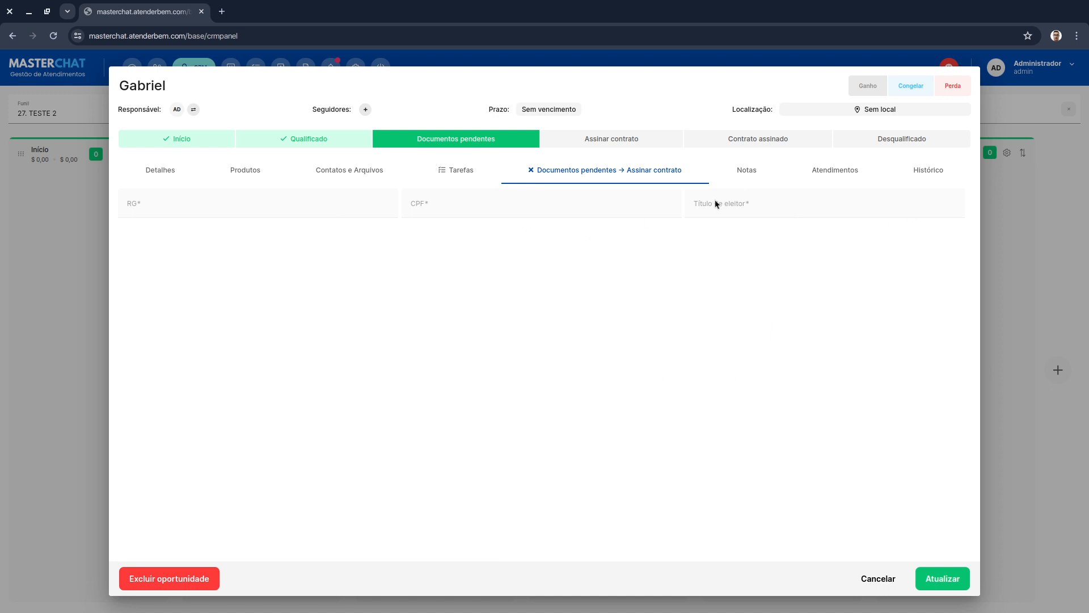
pyautogui.moveTo(840, 611)
pyautogui.click(934, 573)
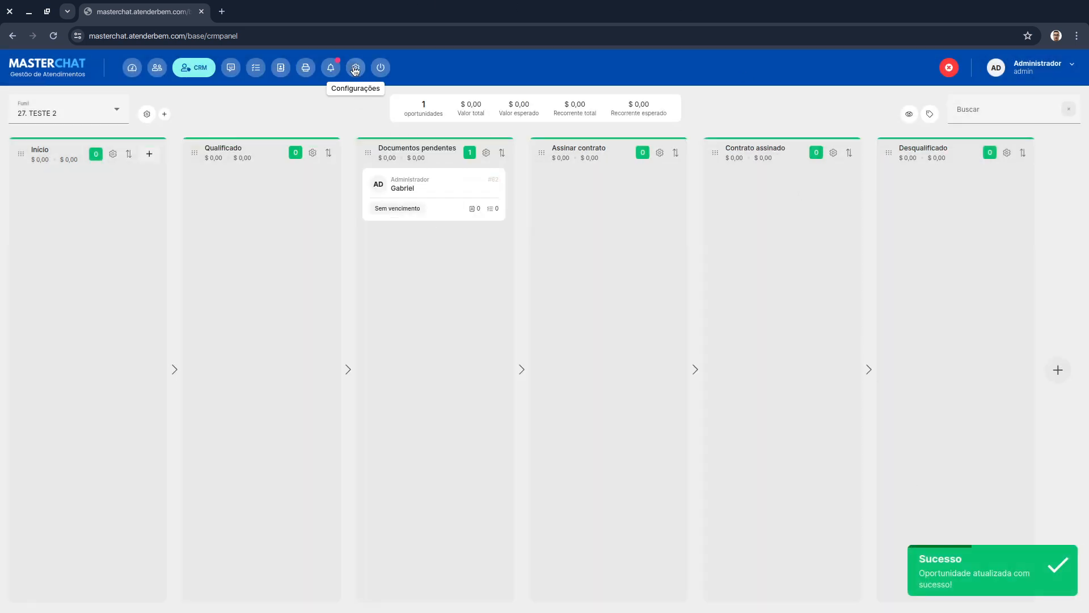
# - Edit the Documentos pendentes → Assinar contrato custom form and enable Impedir edição manual on its RG field
pyautogui.click(355, 68)
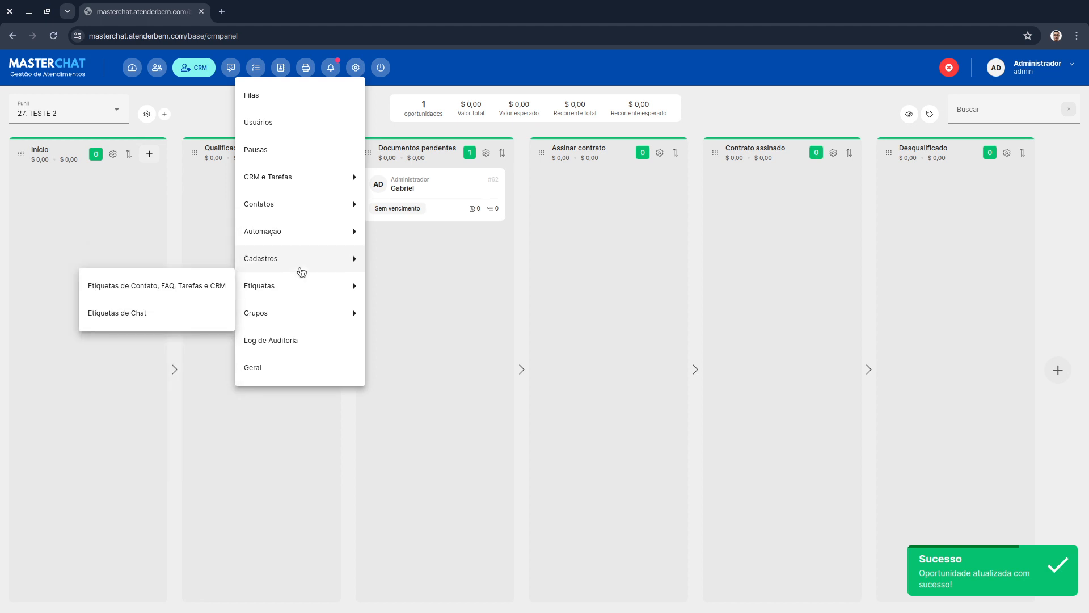
pyautogui.moveTo(298, 254)
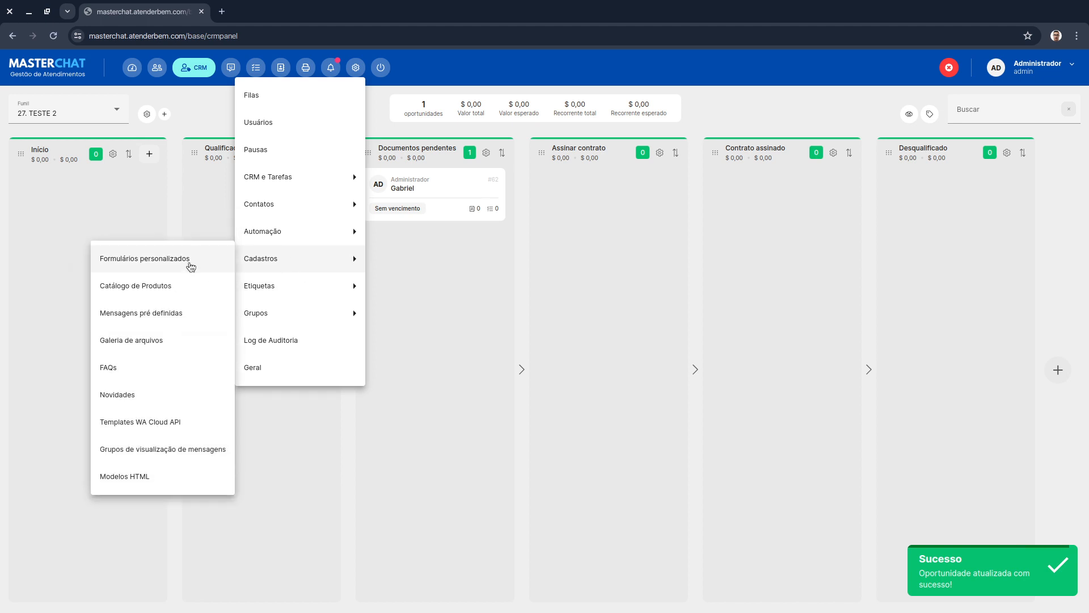
pyautogui.click(191, 262)
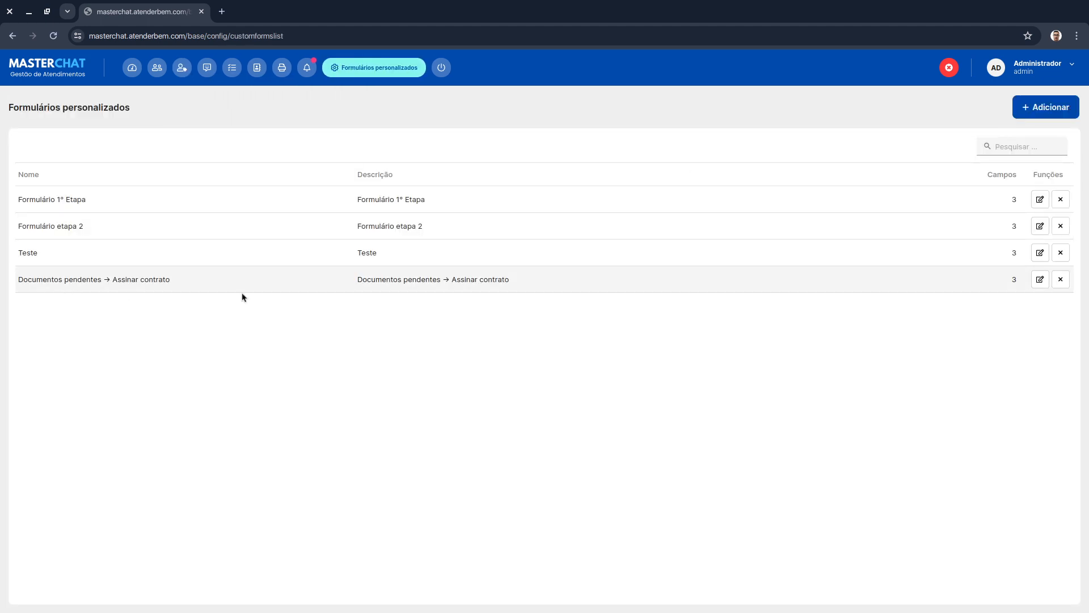
pyautogui.click(1039, 279)
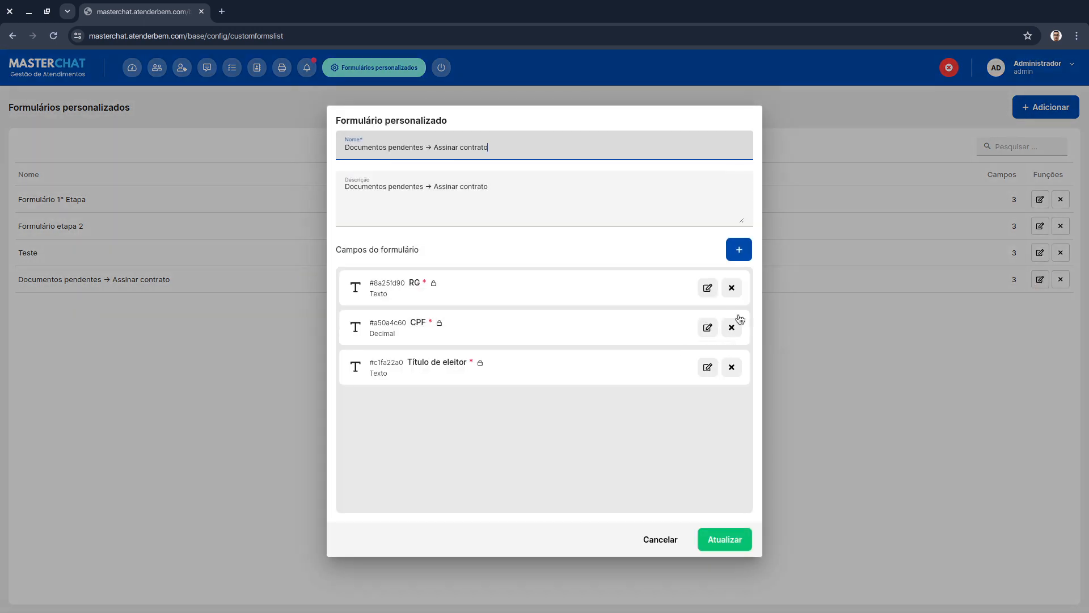
pyautogui.click(708, 288)
pyautogui.click(347, 353)
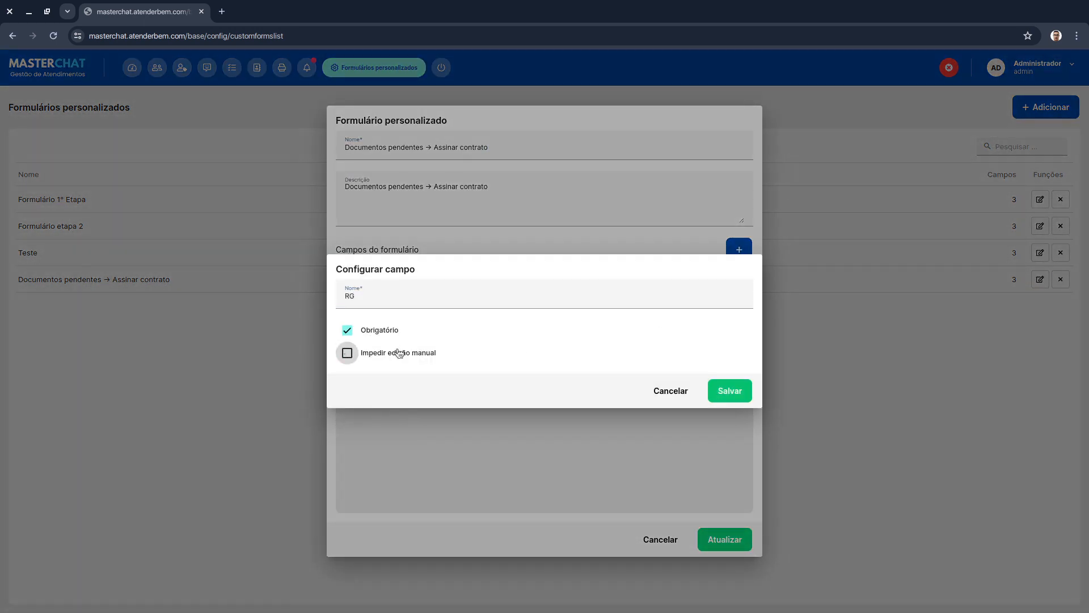
pyautogui.click(726, 390)
# - Enable Impedir edição manual on the CPF and Título de eleitor fields, then update the custom form
pyautogui.click(707, 324)
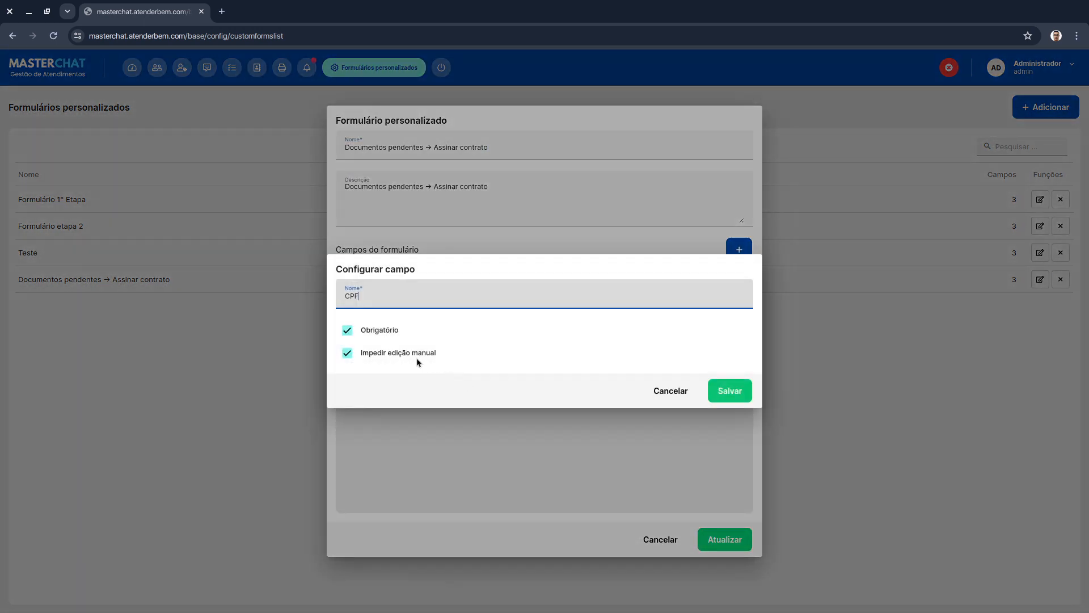
pyautogui.click(417, 355)
pyautogui.click(716, 389)
pyautogui.click(707, 365)
pyautogui.click(419, 353)
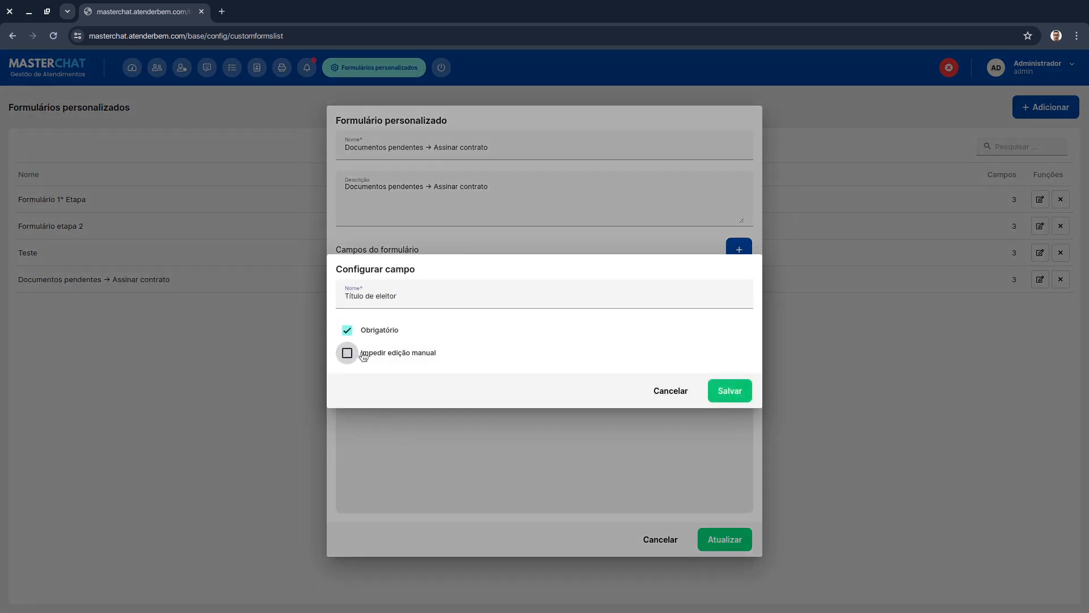
pyautogui.click(730, 392)
pyautogui.click(733, 540)
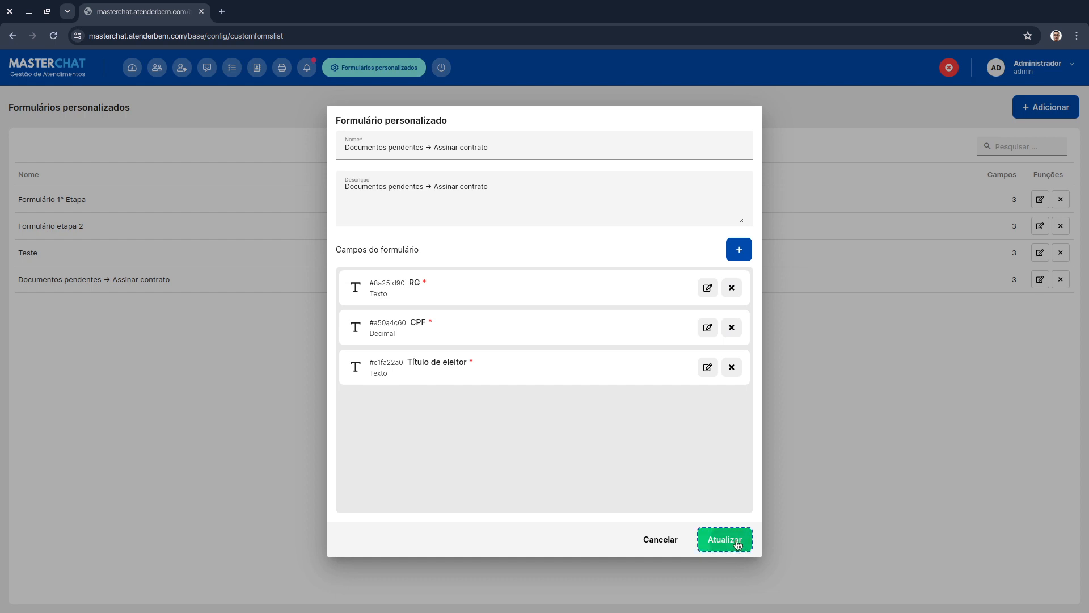
# - Return to the CRM funnel and open the opportunity's Documentos pendentes → Assinar contrato form tab
pyautogui.hotkey('alt', 'Left')
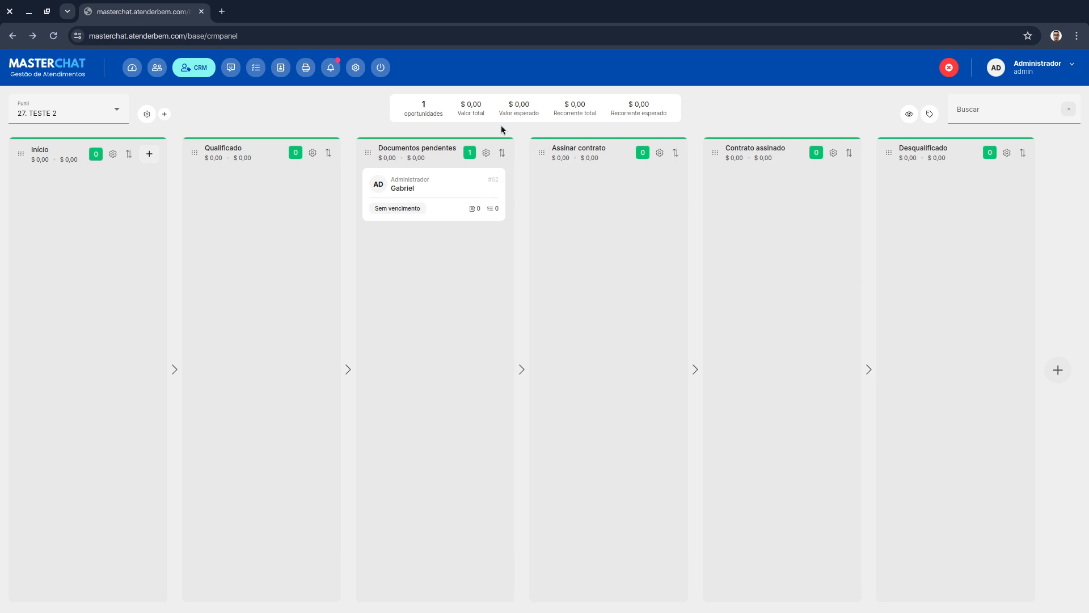
pyautogui.click(428, 195)
pyautogui.click(638, 178)
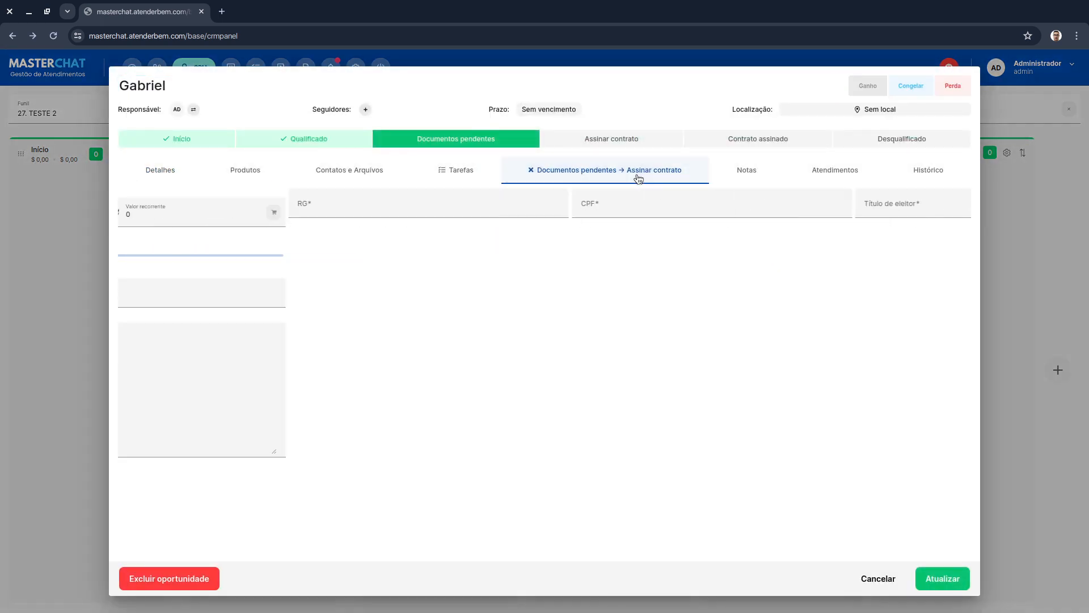
pyautogui.click(253, 206)
pyautogui.click(537, 204)
pyautogui.click(781, 204)
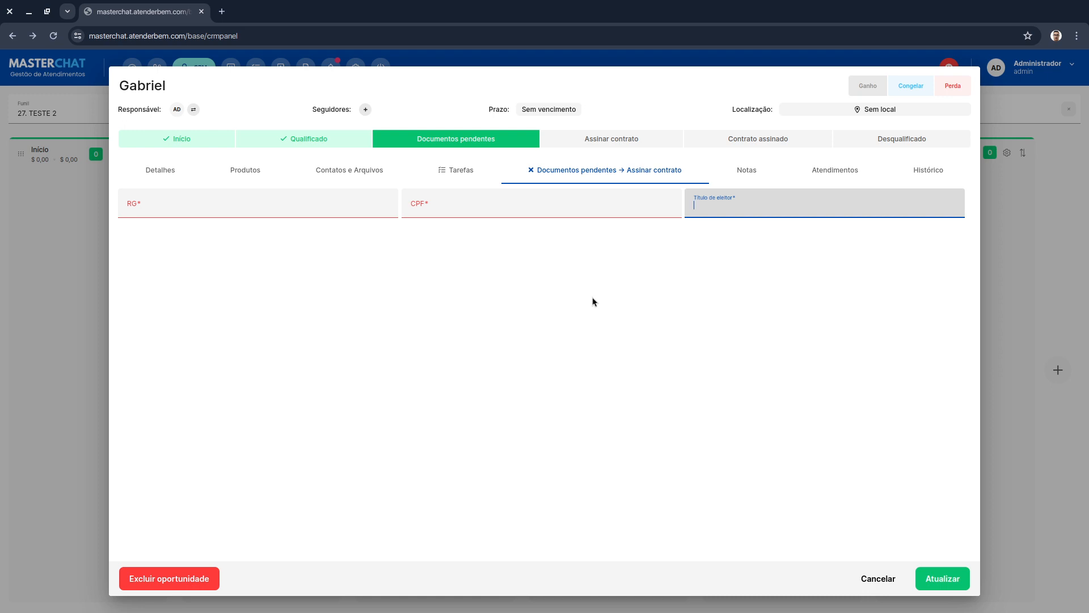
# - Fill in the opportunity's RG, CPF and Título de eleitor fields with sample document numbers and update the opportunity
pyautogui.click(332, 205)
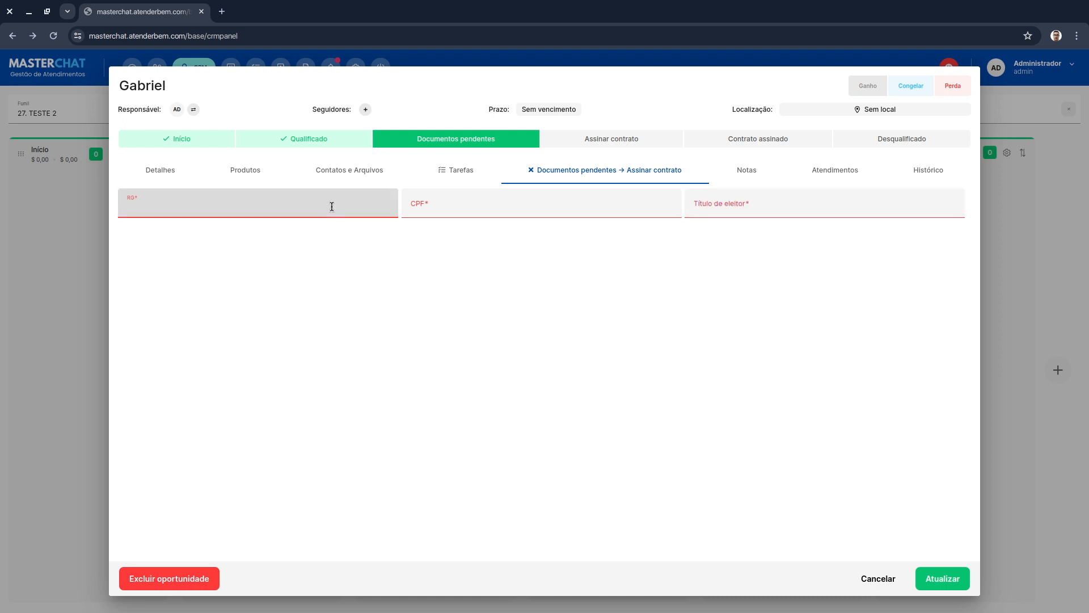
pyautogui.write('0515165165')
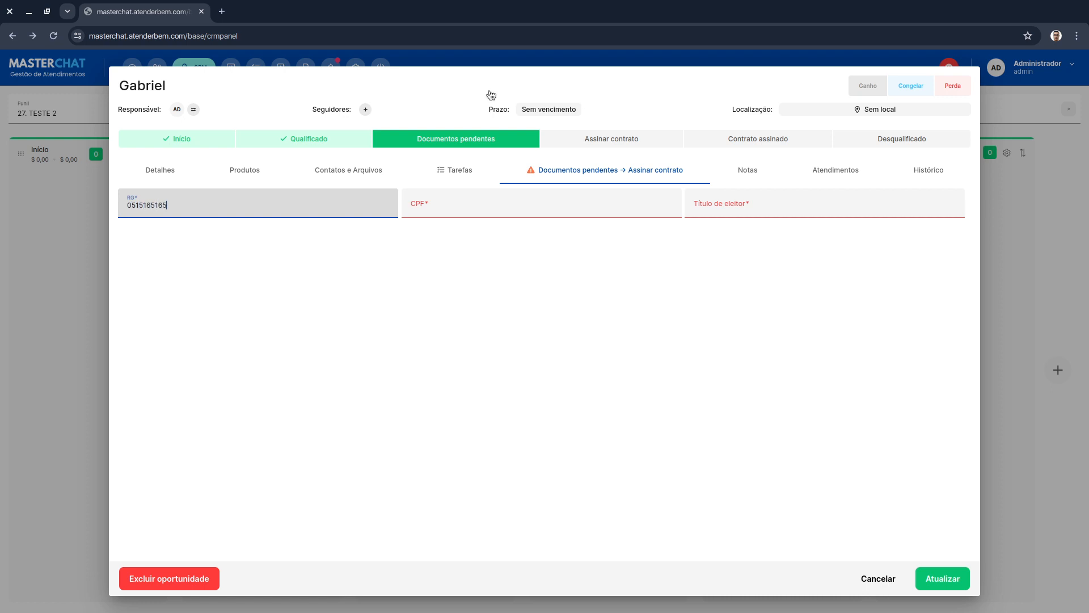
pyautogui.hotkey('ctrl', 'a')
pyautogui.hotkey('ctrl', 'c')
pyautogui.click(512, 204)
pyautogui.hotkey('ctrl', 'v')
pyautogui.write('498948')
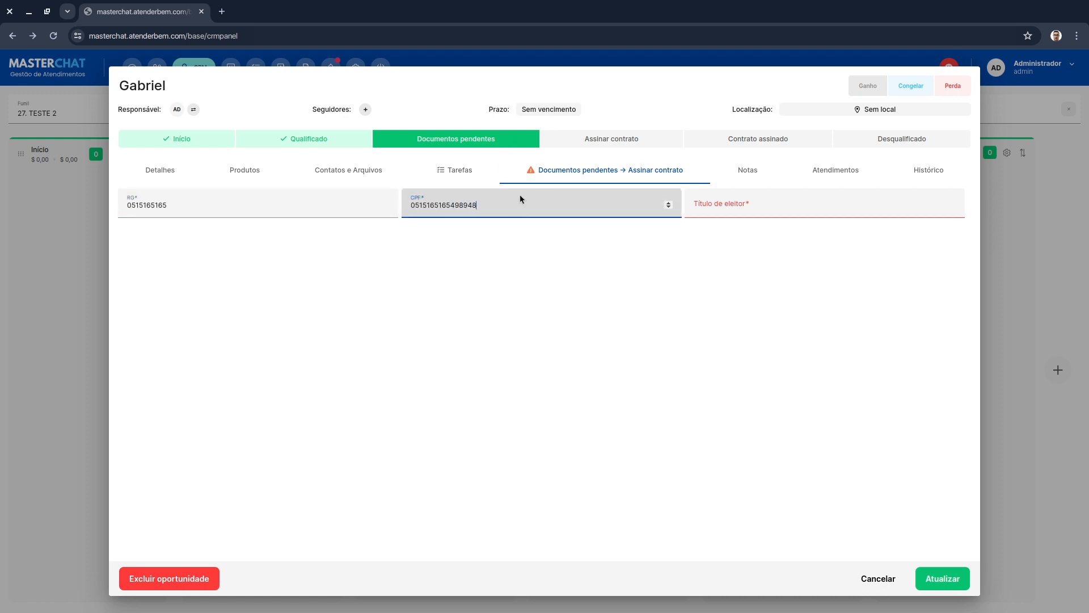
pyautogui.hotkey('ctrl', 'a')
pyautogui.click(735, 203)
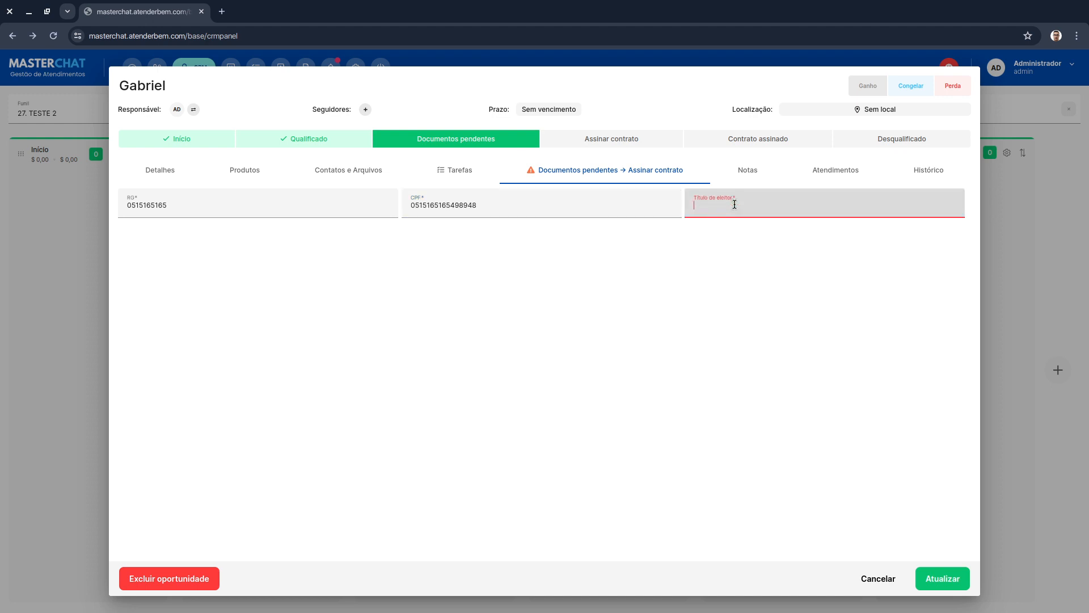
pyautogui.hotkey('ctrl', 'v')
pyautogui.write('e22er42e')
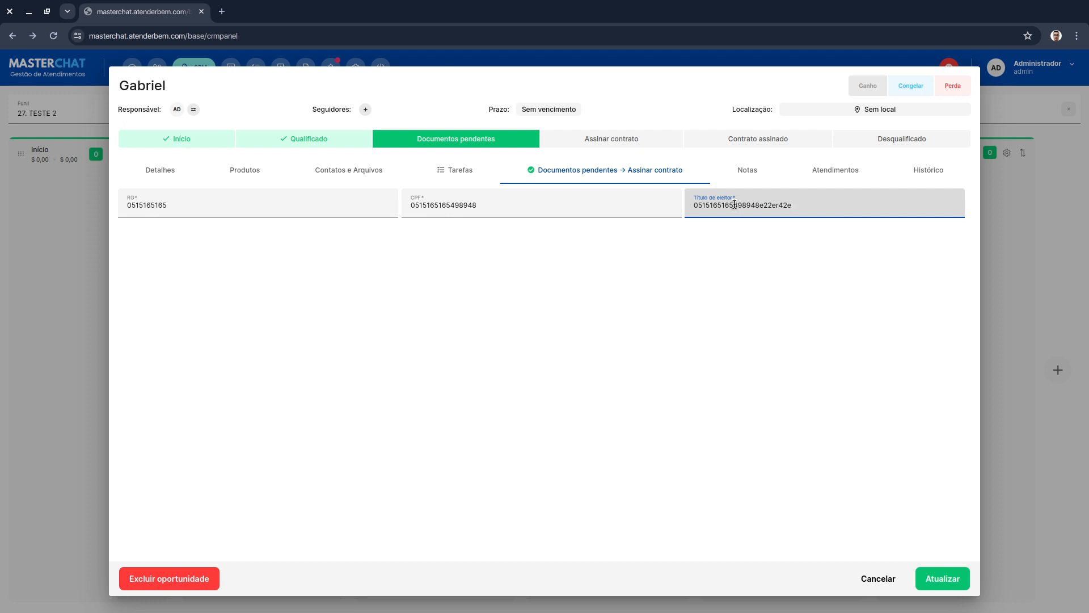
pyautogui.click(734, 204)
pyautogui.press('BackSpace')
pyautogui.press('BackSpace')
pyautogui.press('BackSpace')
pyautogui.press('BackSpace')
pyautogui.press('BackSpace')
pyautogui.press('BackSpace')
pyautogui.press('BackSpace')
pyautogui.press('BackSpace')
pyautogui.press('BackSpace')
pyautogui.press('BackSpace')
pyautogui.click(943, 578)
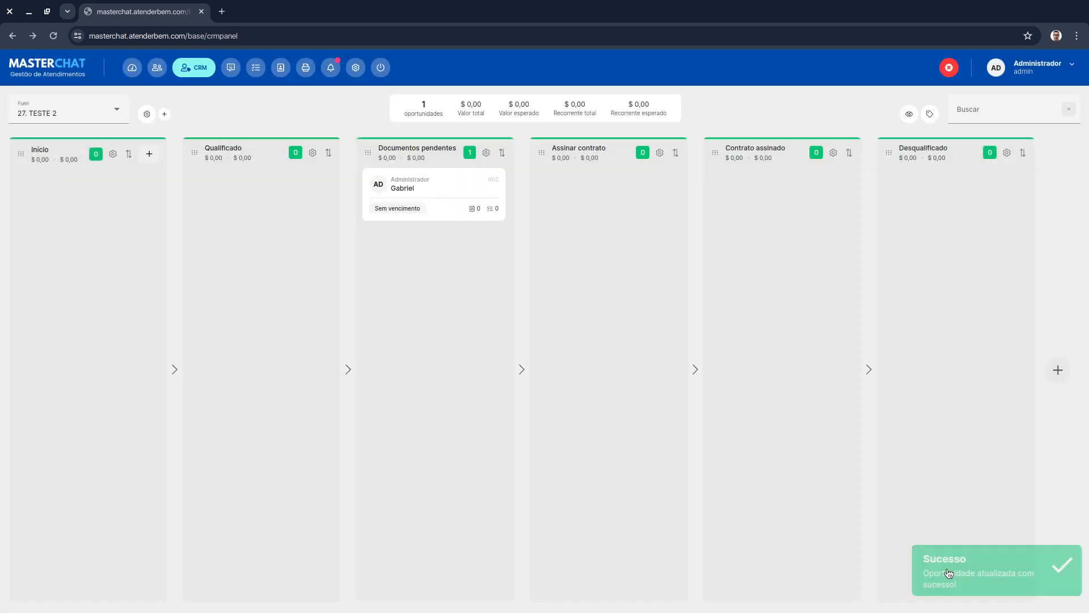
# - Move the opportunity from Documentos pendentes into the Assinar contrato stage
pyautogui.moveTo(428, 194); pyautogui.dragTo(604, 198)
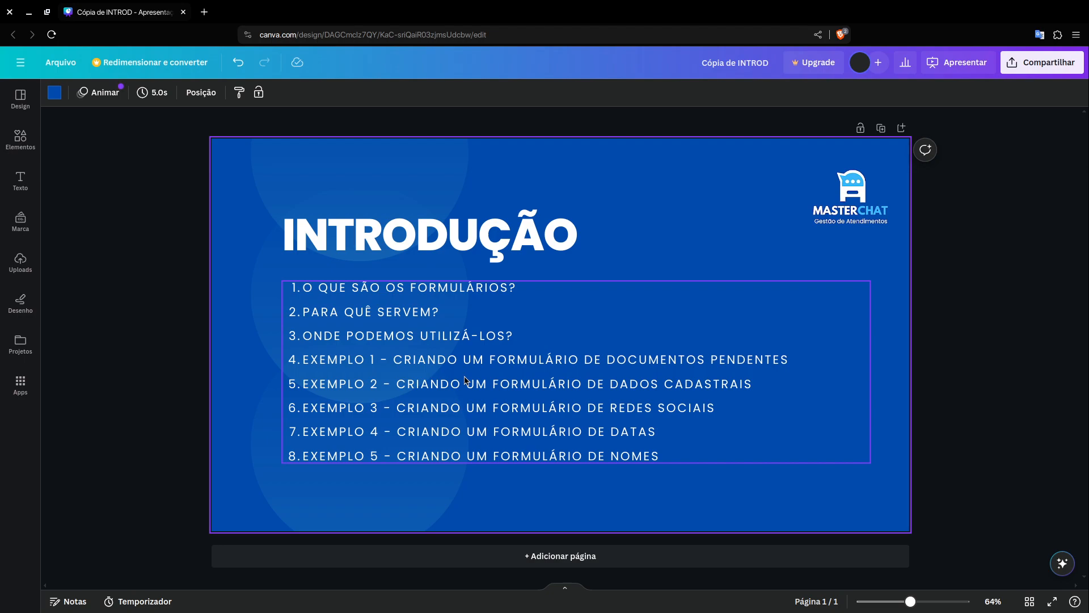
pyautogui.hotkey('alt', 'Tab')
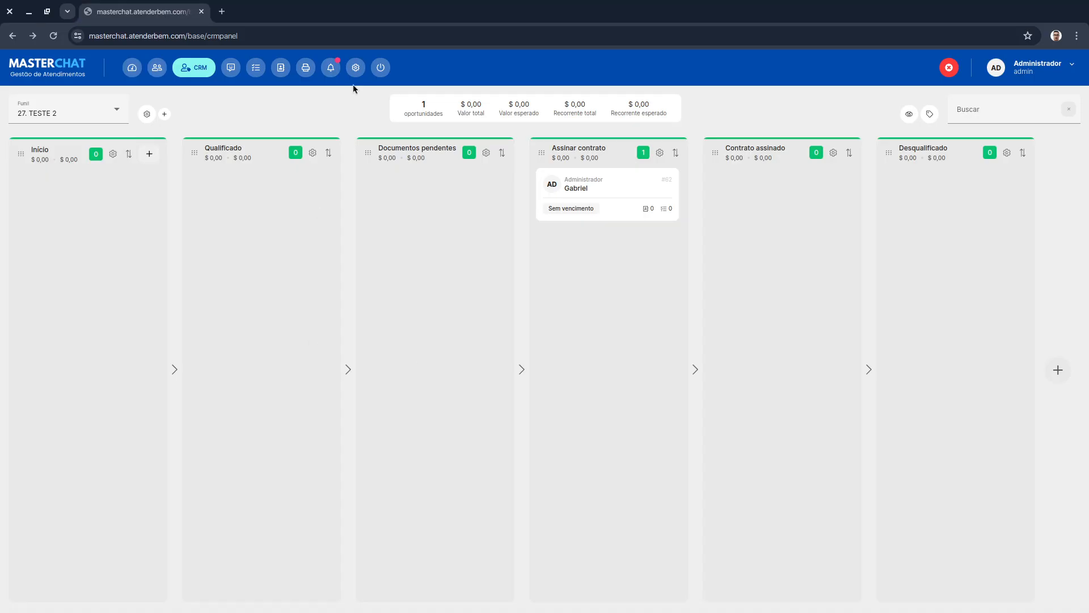
# - Open the Formulários personalizados page from the settings registrations menu
pyautogui.click(355, 67)
pyautogui.moveTo(287, 262)
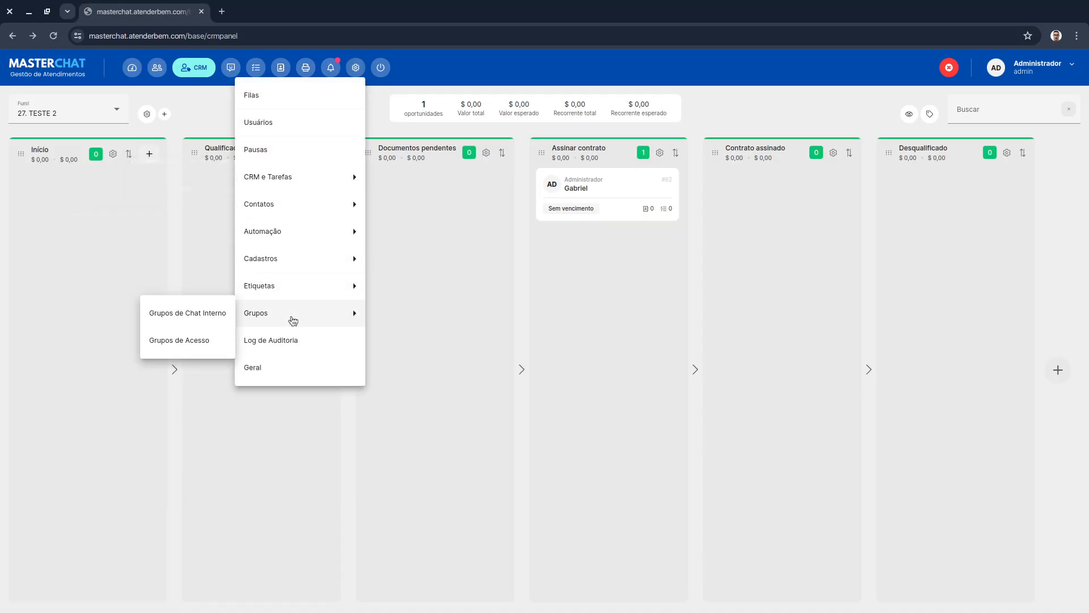
pyautogui.click(196, 282)
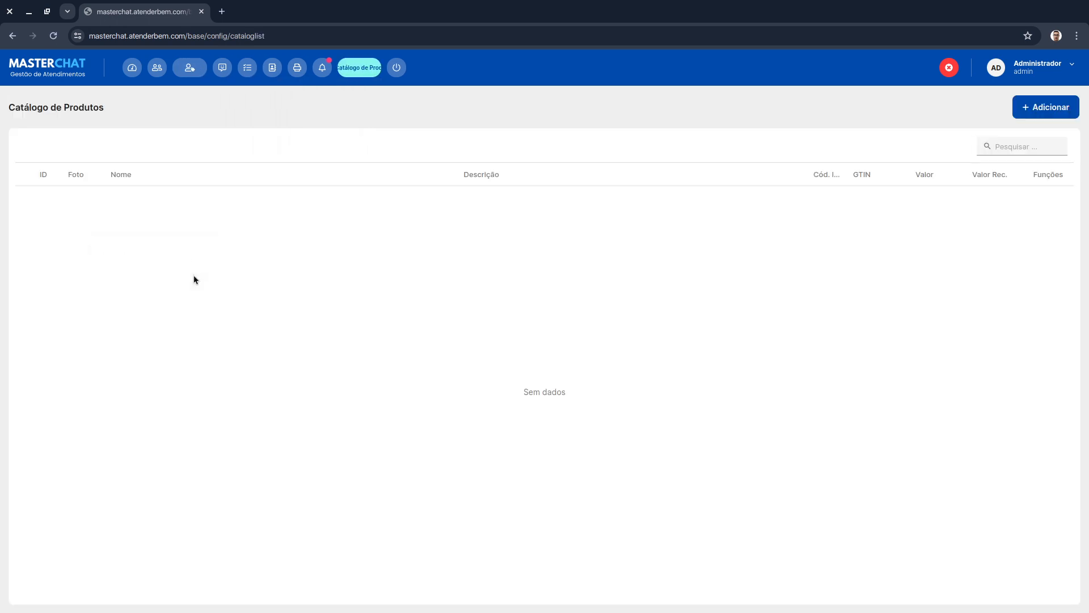
pyautogui.click(366, 67)
pyautogui.moveTo(313, 237)
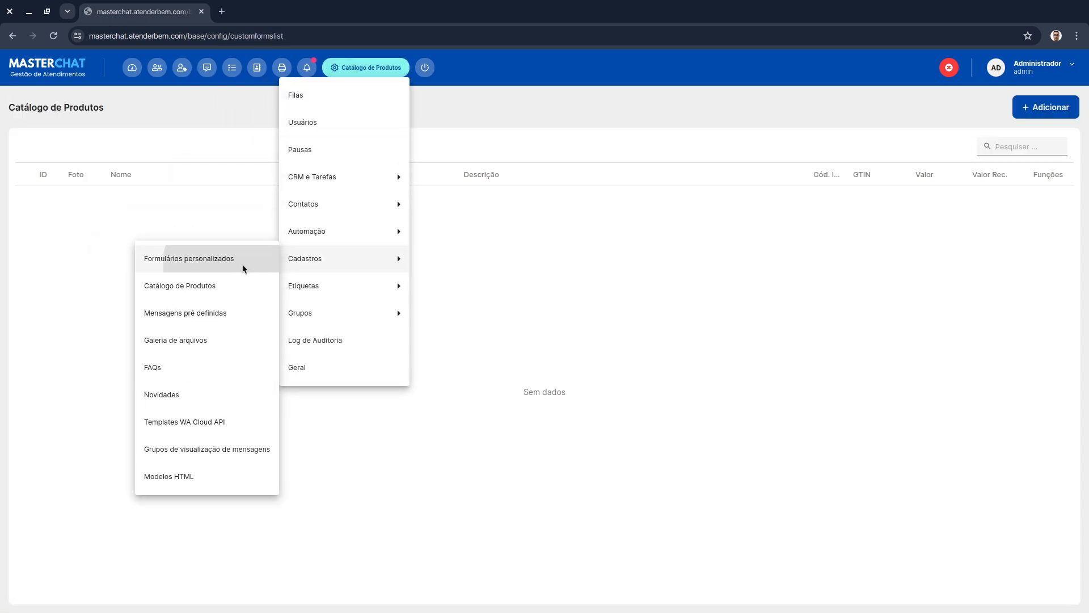
pyautogui.click(243, 262)
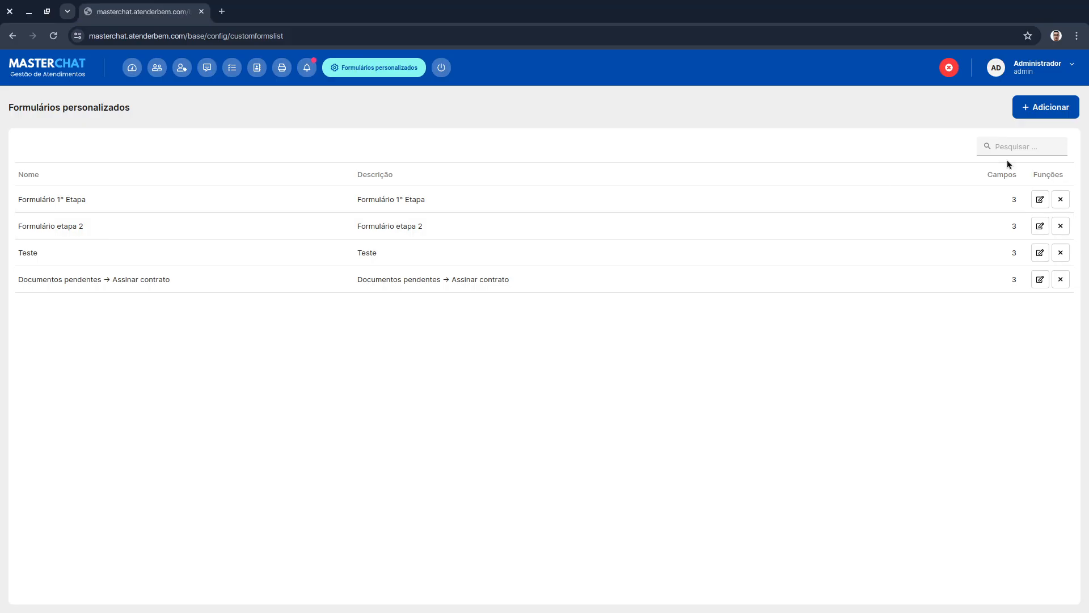
# - Start a new custom form named "Dados cadastrais → Banco de clientes"
pyautogui.click(1075, 109)
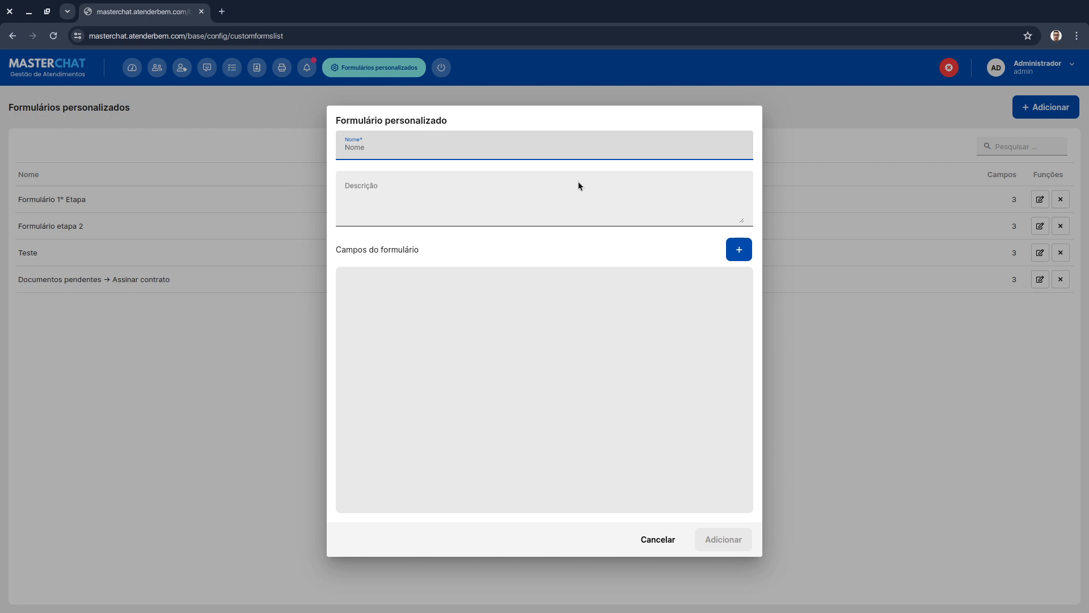
pyautogui.write('D')
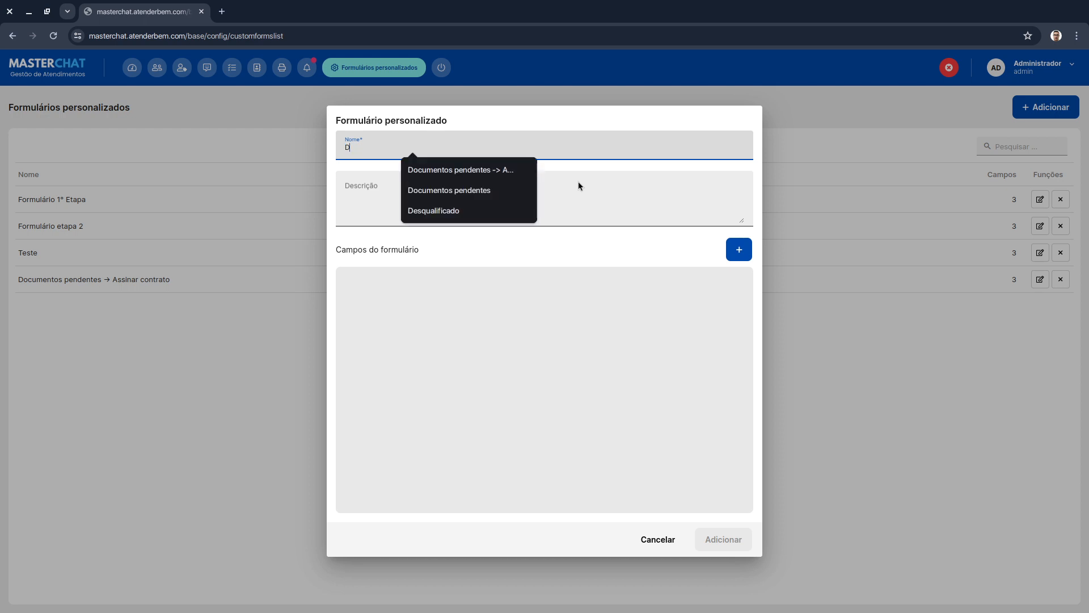
pyautogui.write('ados cadastrais')
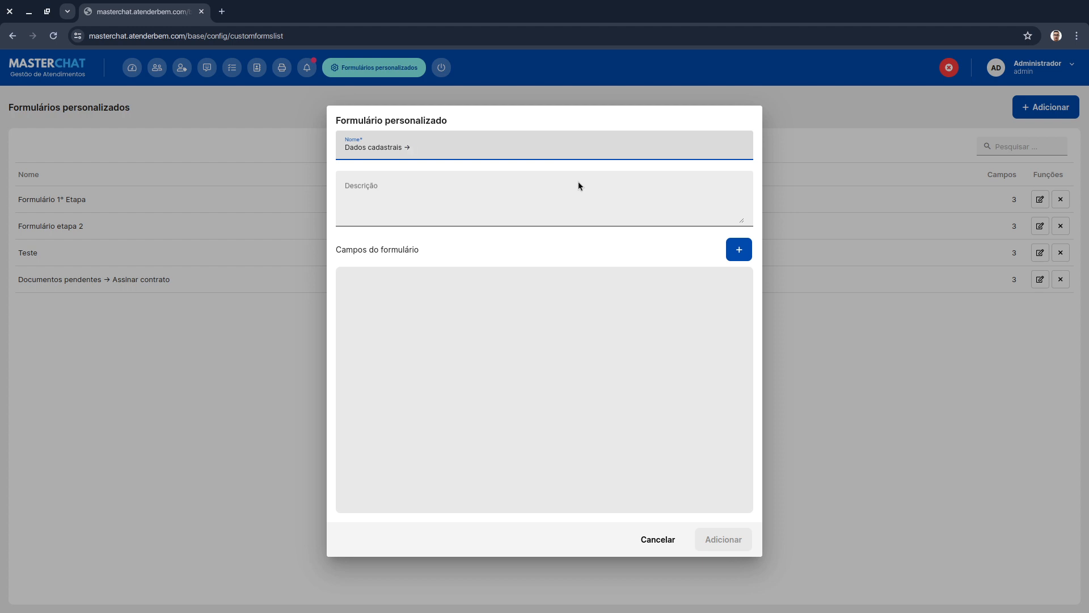
pyautogui.write('→ Banco de clientes')
# - Set the form description to "Armazena os dados de cadastro de cliente para a base de clientes"
pyautogui.click(484, 206)
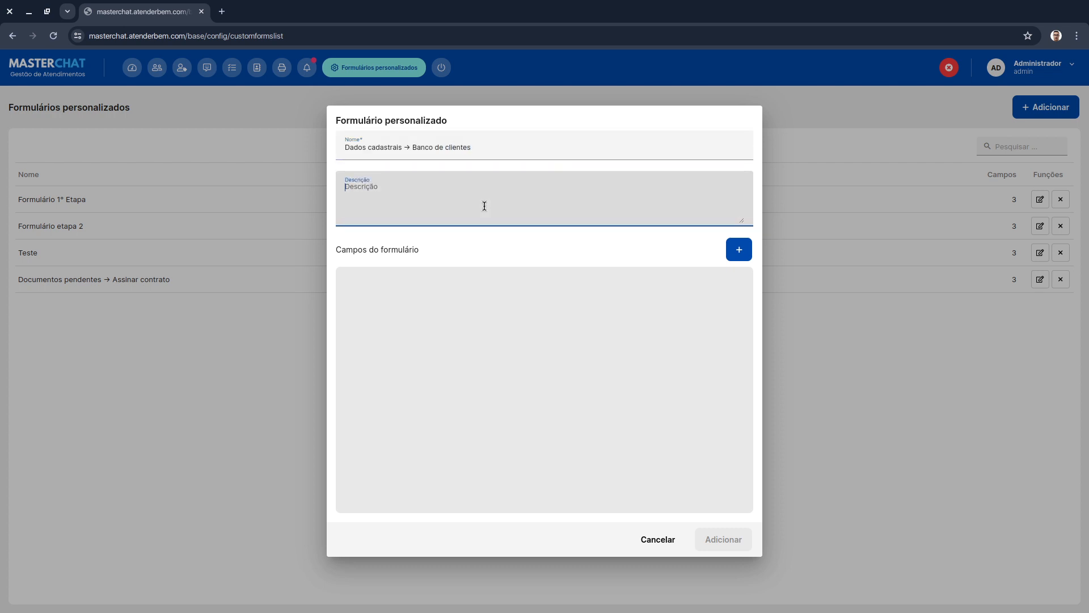
pyautogui.write('Formu')
pyautogui.hotkey('ctrl', 'a')
pyautogui.write('S')
pyautogui.hotkey('ctrl', 'a')
pyautogui.write('Armazena os dados de cadastro de cliente na')
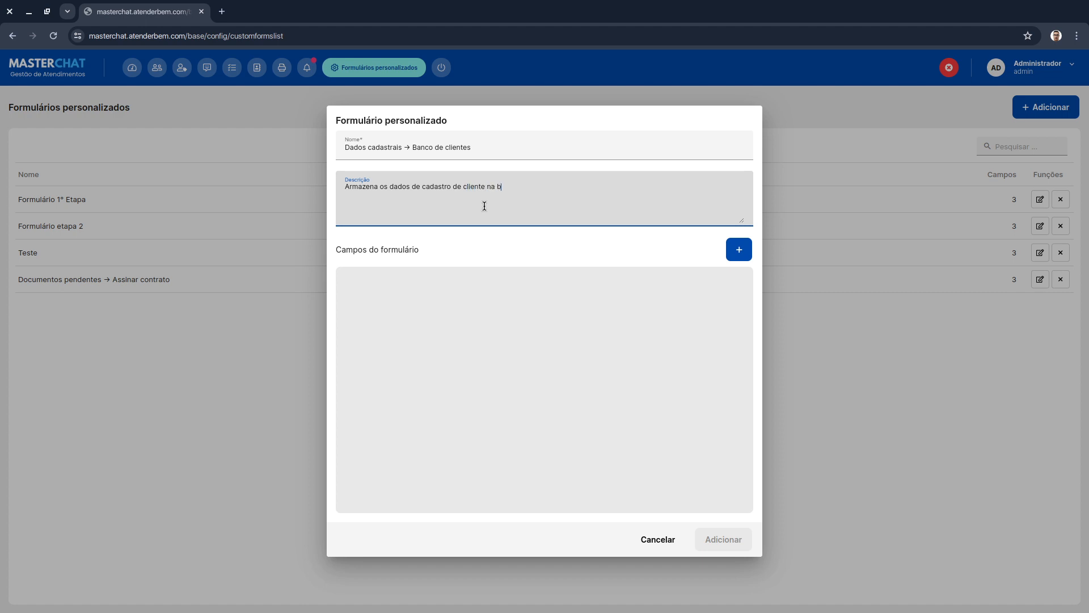
pyautogui.press('BackSpace')
pyautogui.press('BackSpace')
pyautogui.write('par')
pyautogui.write('bse d')
pyautogui.press('BackSpace')
pyautogui.press('BackSpace')
pyautogui.press('BackSpace')
pyautogui.press('BackSpace')
pyautogui.press('BackSpace')
pyautogui.press('BackSpace')
pyautogui.press('BackSpace')
pyautogui.write('base de c')
pyautogui.write('ontatos')
pyautogui.write(' de clientes')
pyautogui.hotkey('ctrl', 'shift', 'Left')
pyautogui.hotkey('ctrl', 'shift', 'Left')
pyautogui.press('BackSpace')
pyautogui.click(512, 257)
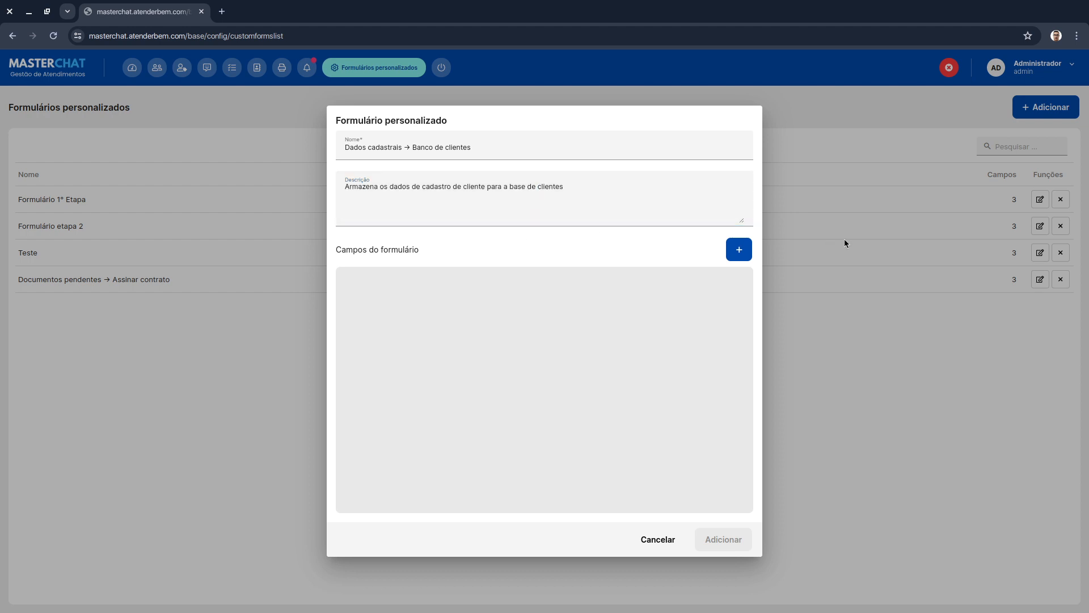
# - Add a required Decimal field named CPF to the form
pyautogui.click(745, 251)
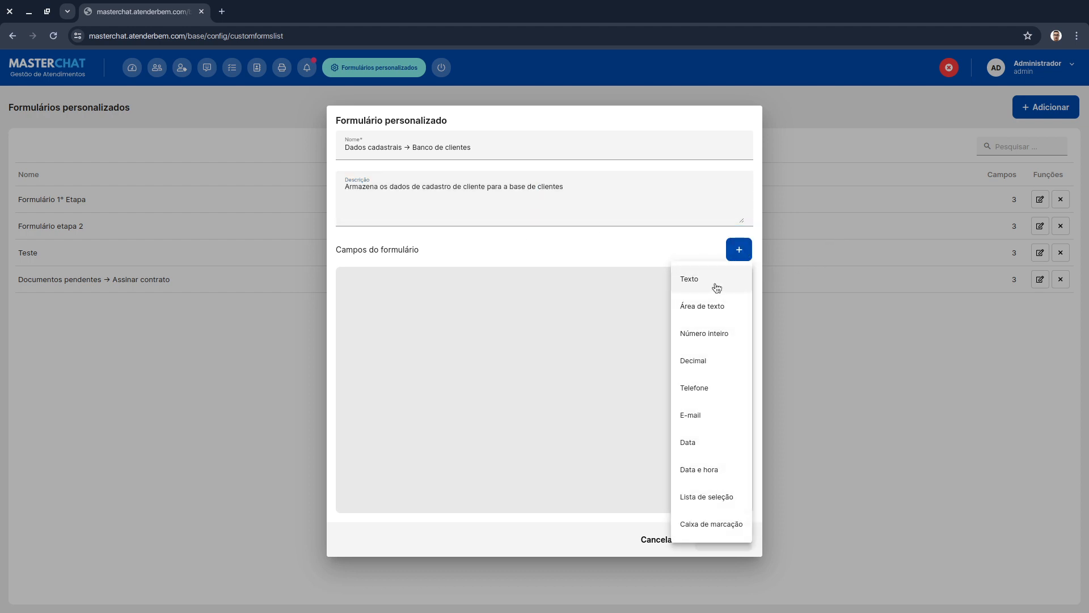
pyautogui.click(709, 352)
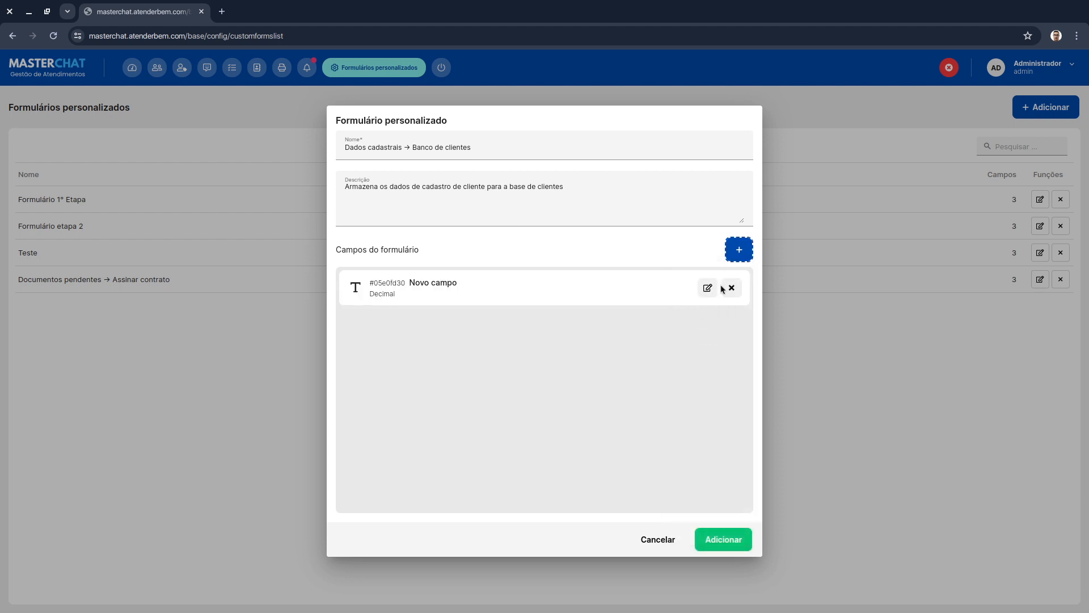
pyautogui.click(707, 288)
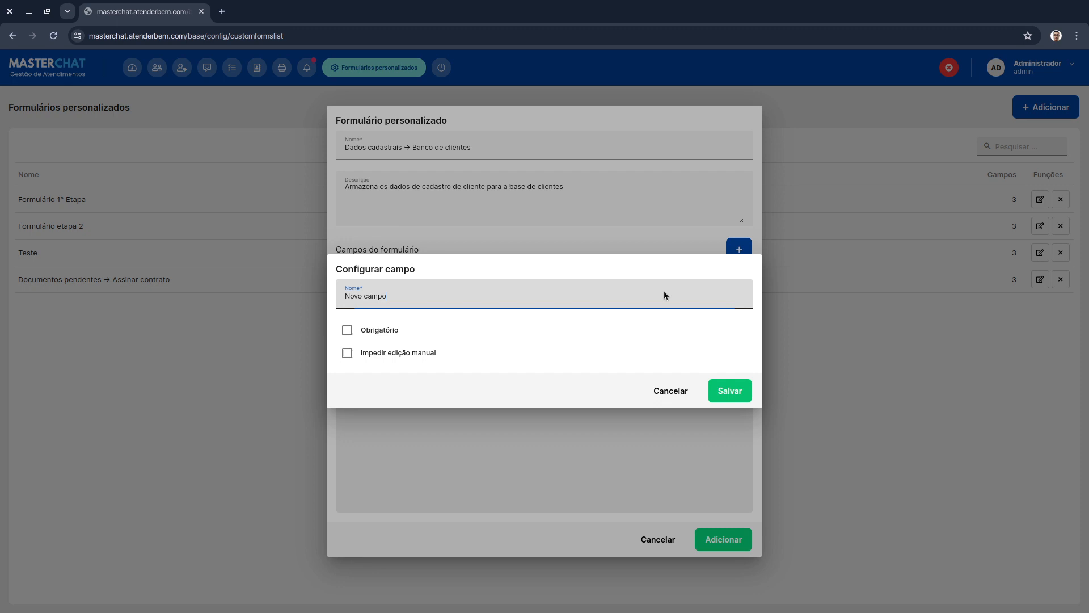
pyautogui.tripleClick(522, 295)
pyautogui.write('CPF')
pyautogui.click(381, 330)
pyautogui.click(737, 394)
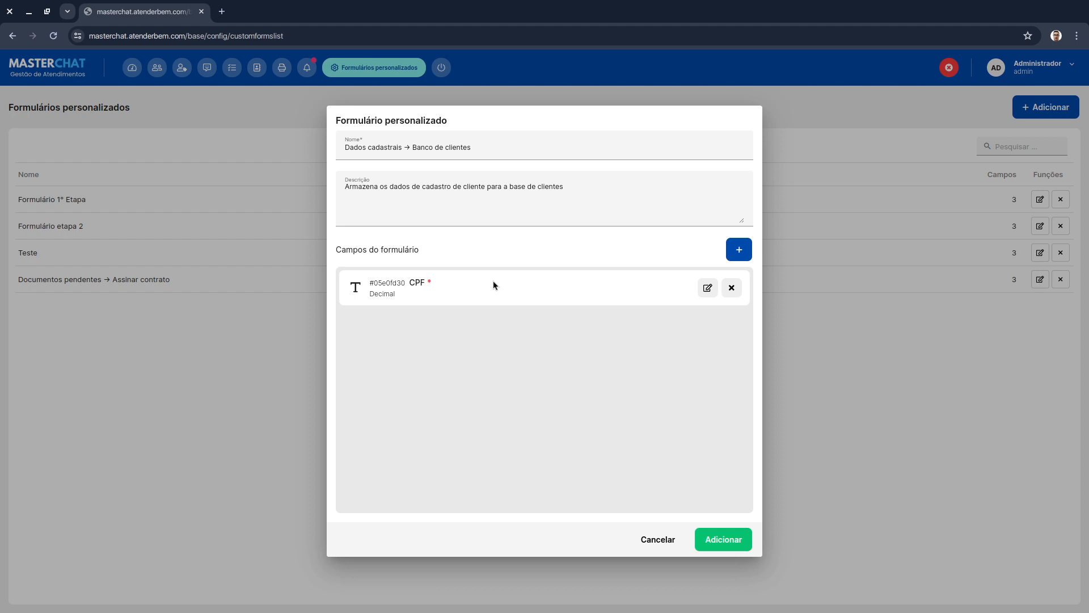
# - Add a required E-mail field named Email to the form
pyautogui.click(739, 251)
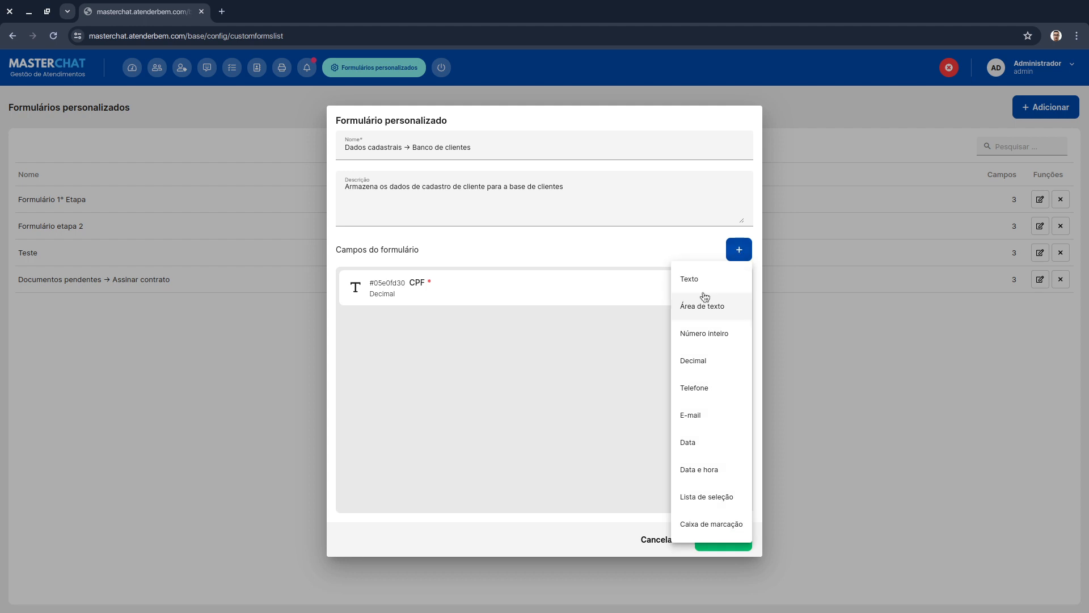
pyautogui.click(710, 428)
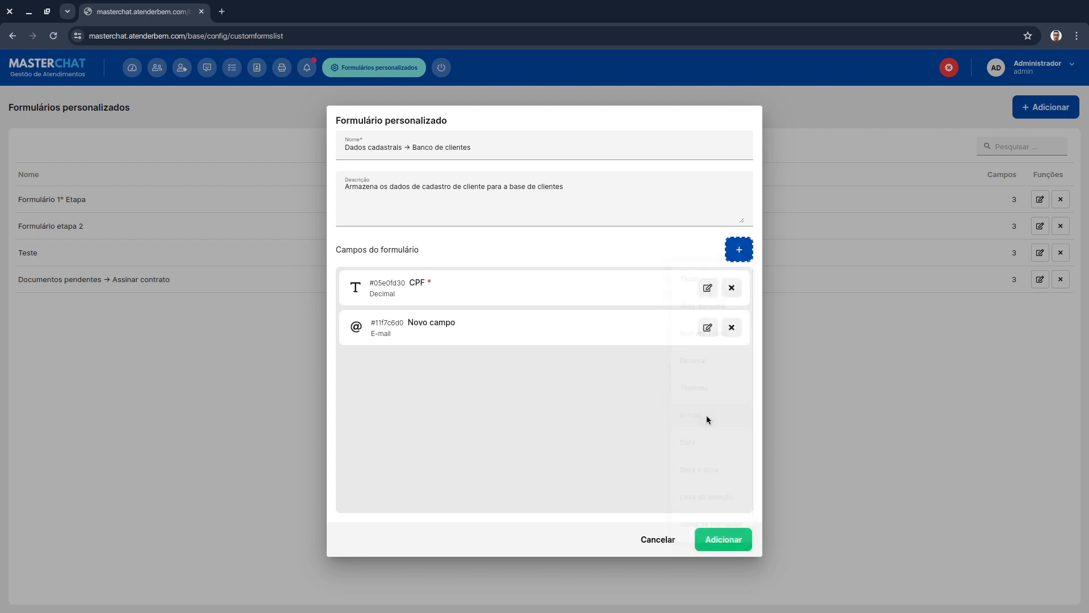
pyautogui.click(707, 327)
pyautogui.tripleClick(466, 294)
pyautogui.write('Email')
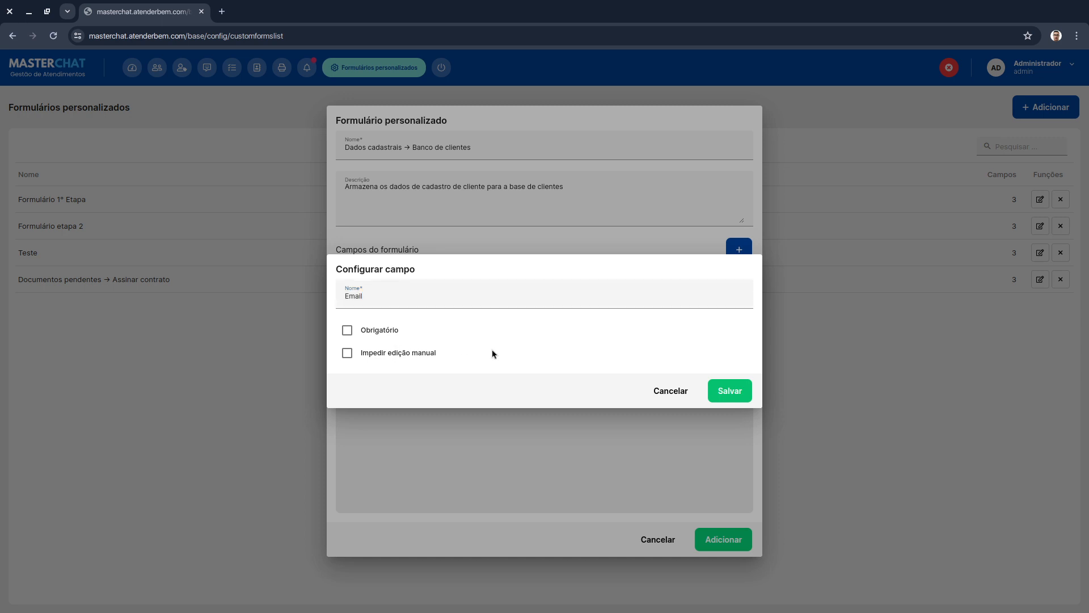
pyautogui.click(382, 332)
pyautogui.click(745, 397)
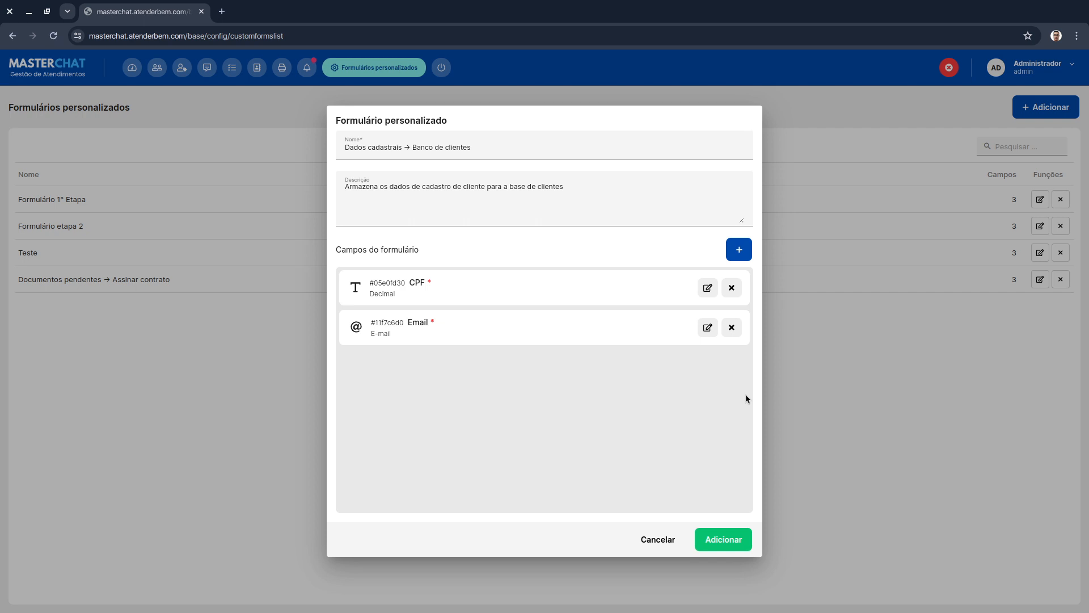
# - Add a required Telefone field named "Contato do cliente" to the form
pyautogui.click(737, 251)
pyautogui.click(708, 392)
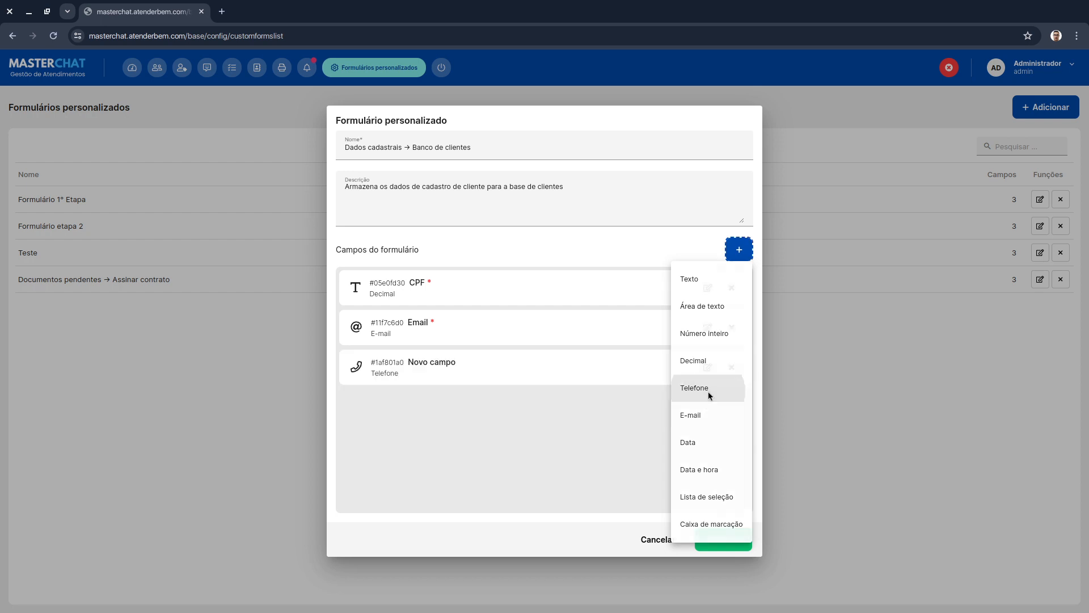
pyautogui.click(707, 367)
pyautogui.hotkey('ctrl', 'shift', 'Left')
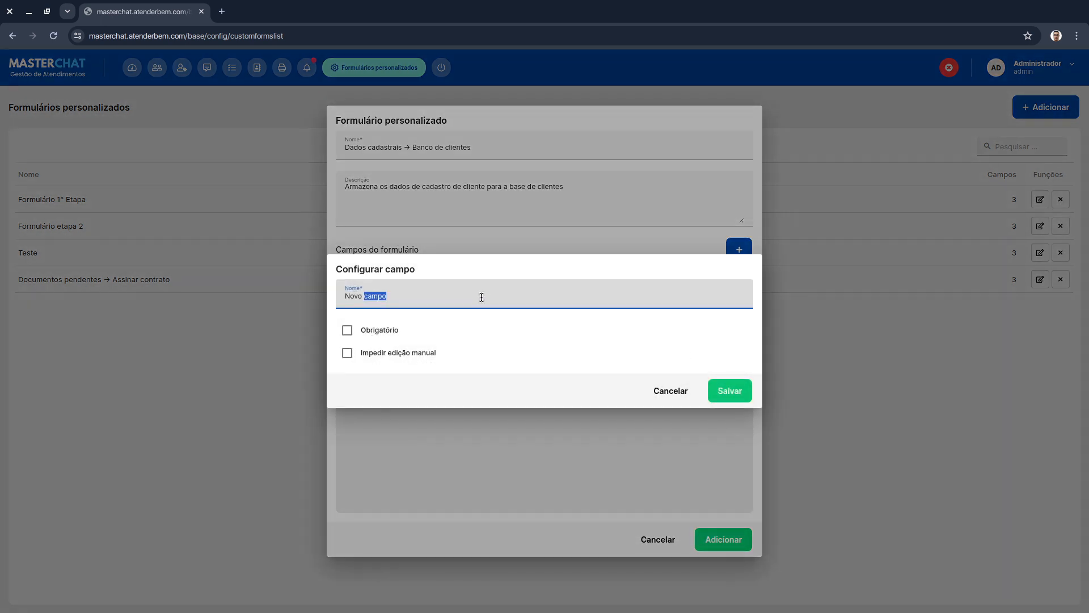
pyautogui.hotkey('ctrl', 'shift', 'Left')
pyautogui.press('Tab')
pyautogui.hotkey('shift', 'Tab')
pyautogui.write('Contato do cliente')
pyautogui.click(384, 330)
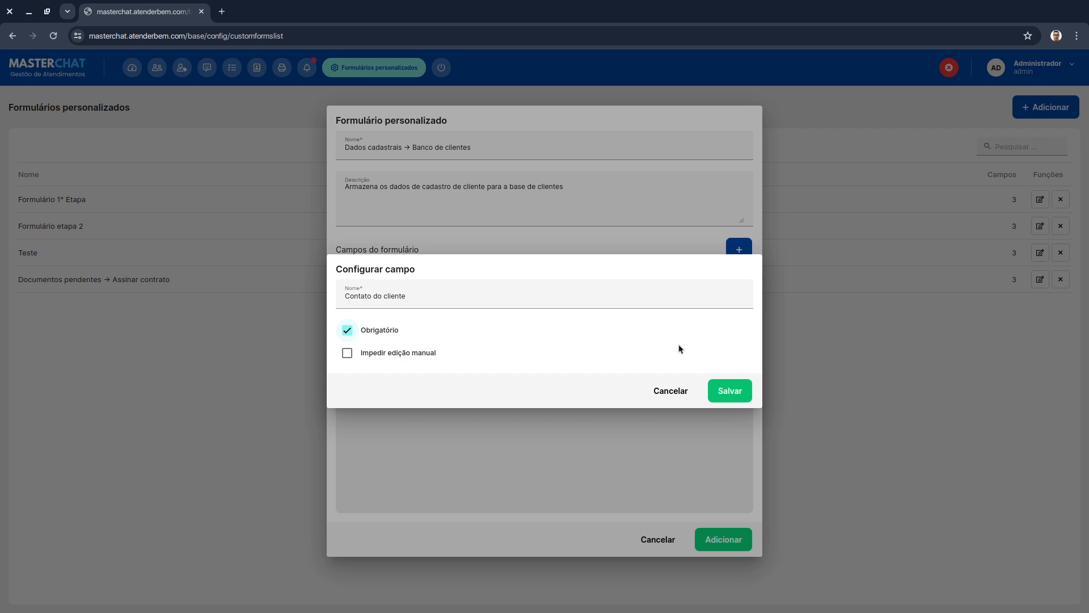
pyautogui.click(723, 392)
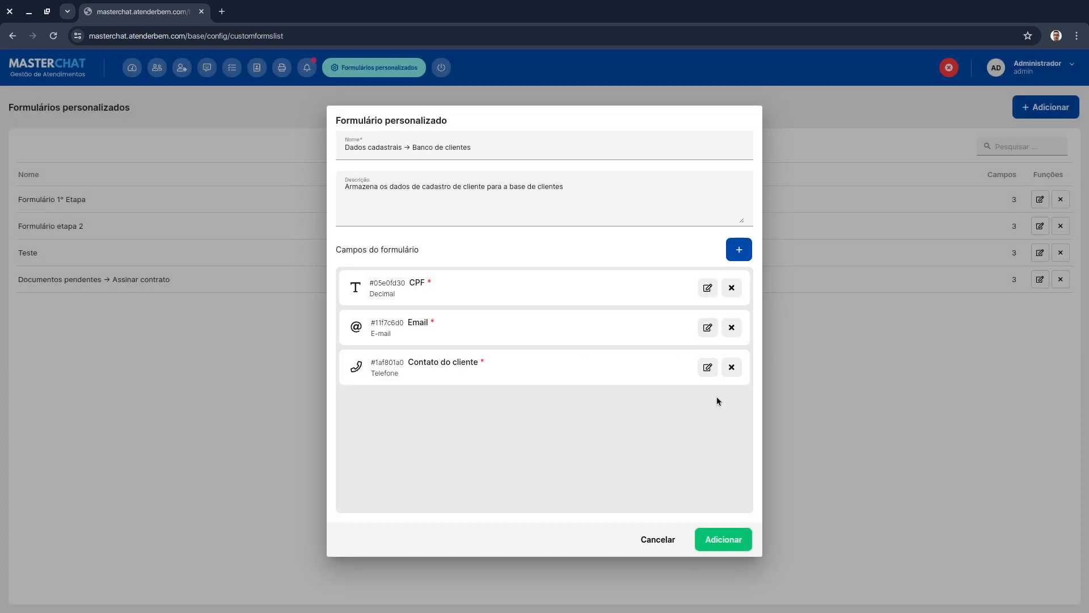
# - Save the new "Dados cadastrais → Banco de clientes" custom form
pyautogui.click(708, 367)
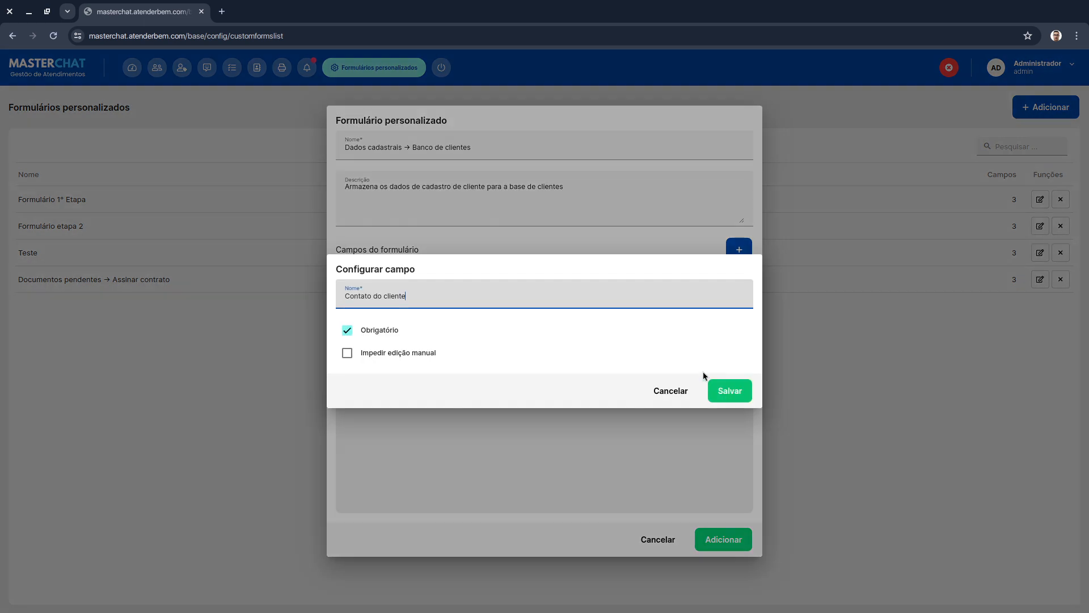
pyautogui.click(672, 391)
pyautogui.click(724, 539)
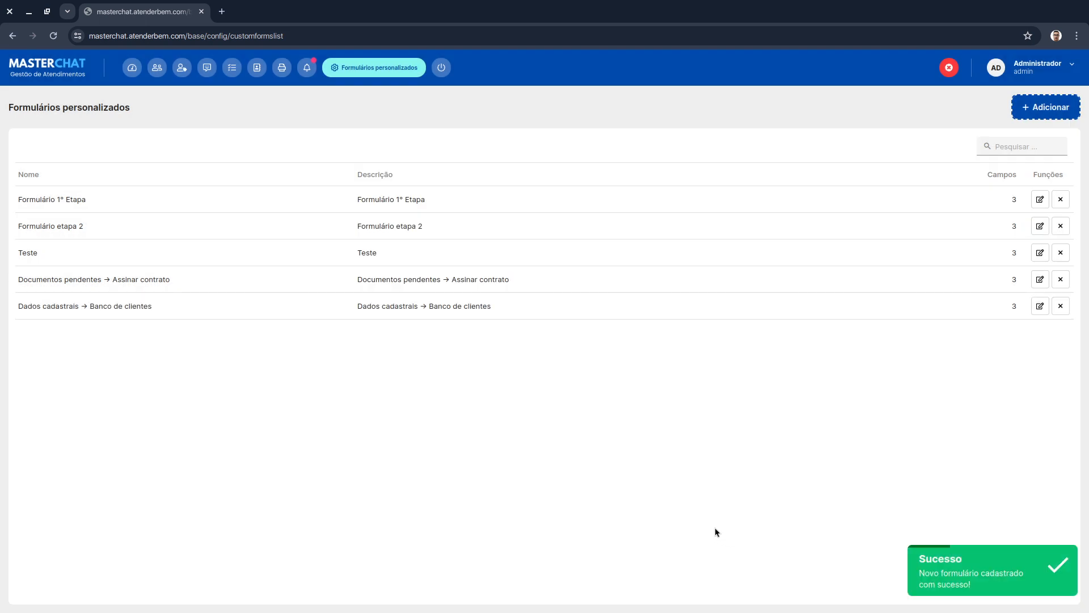
# - In the CRM, add the "Dados cadastrais → Banco de clientes" form to the TESTE 2 funnel's forms
pyautogui.click(182, 67)
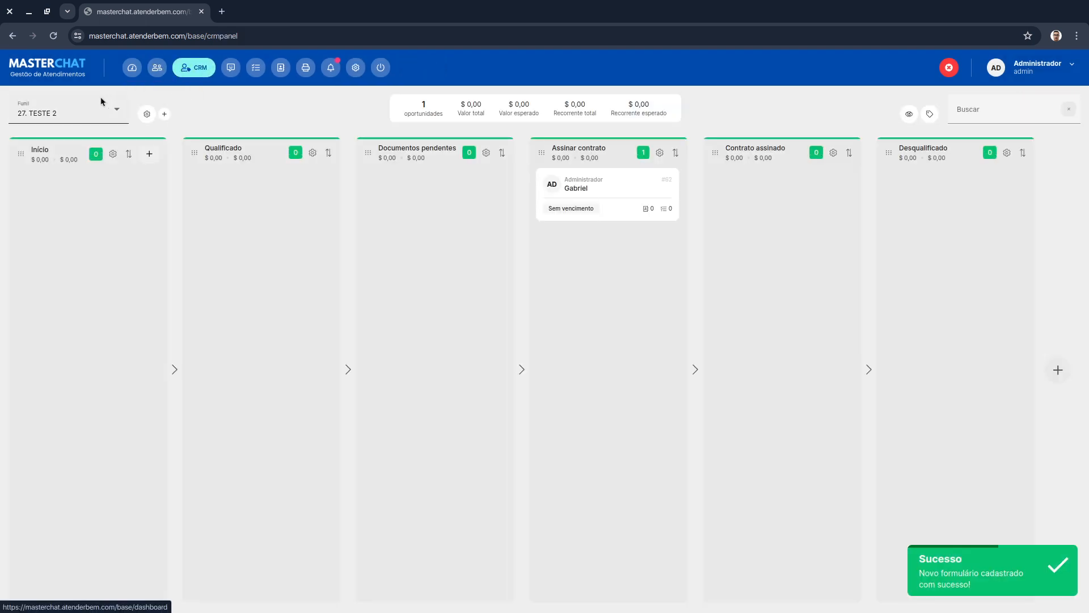
pyautogui.click(85, 113)
pyautogui.click(176, 113)
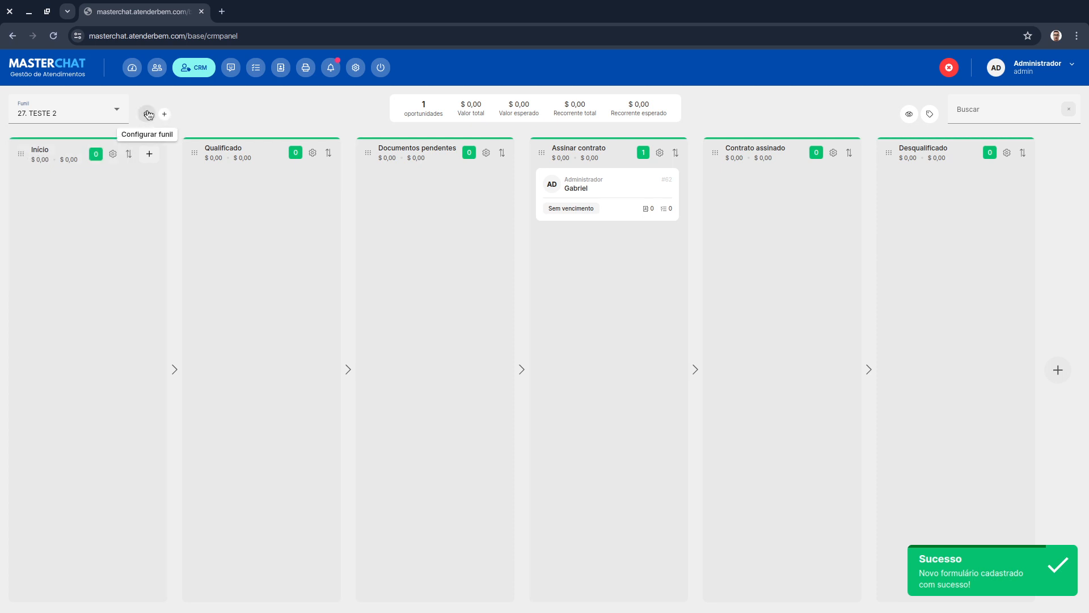
pyautogui.click(148, 115)
pyautogui.click(292, 387)
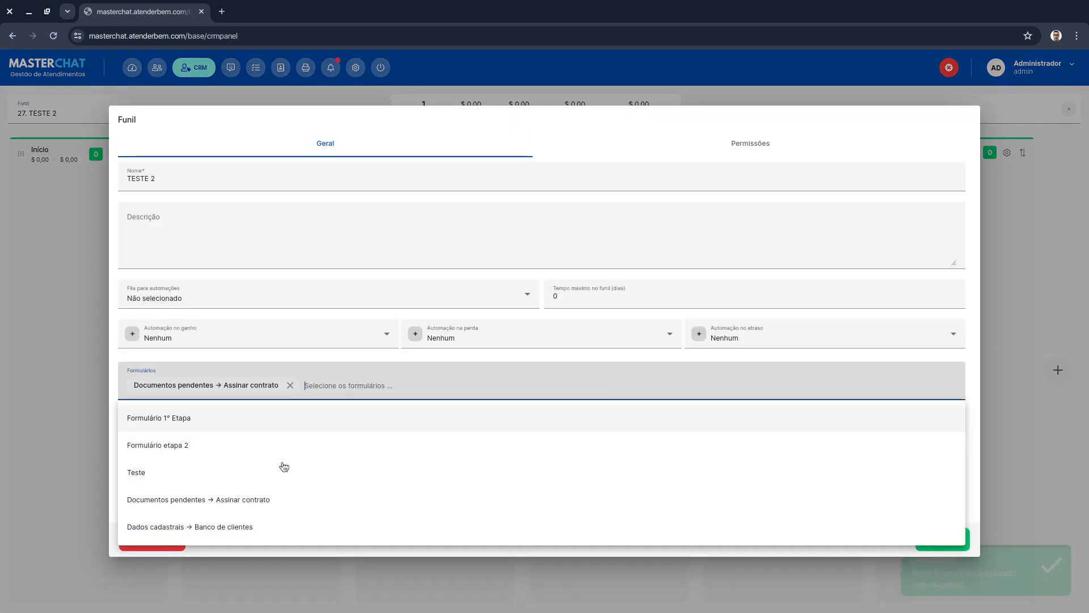
pyautogui.click(243, 527)
pyautogui.click(966, 543)
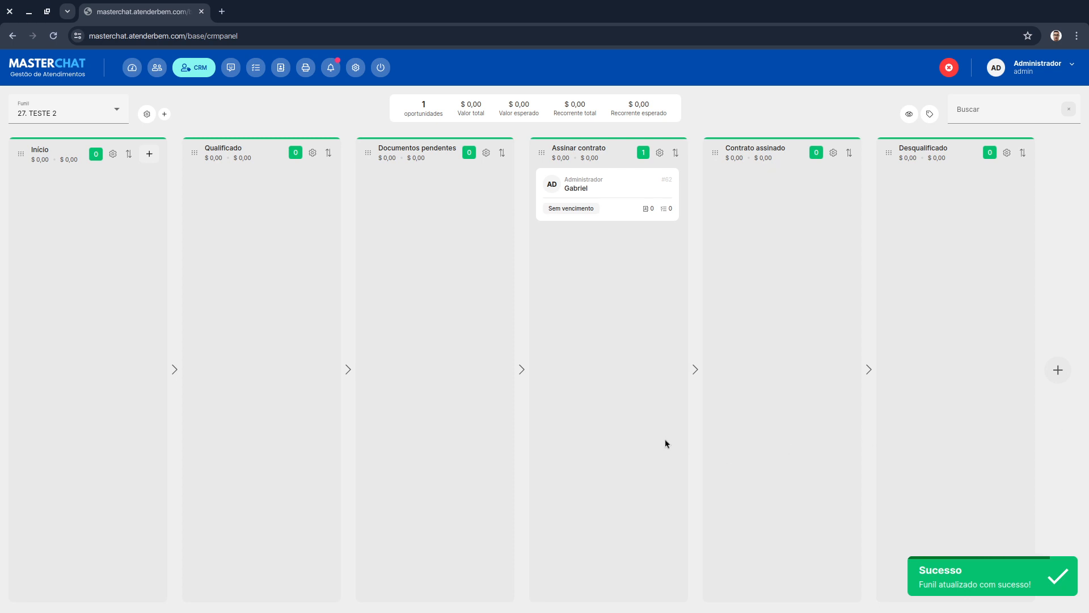
pyautogui.click(146, 114)
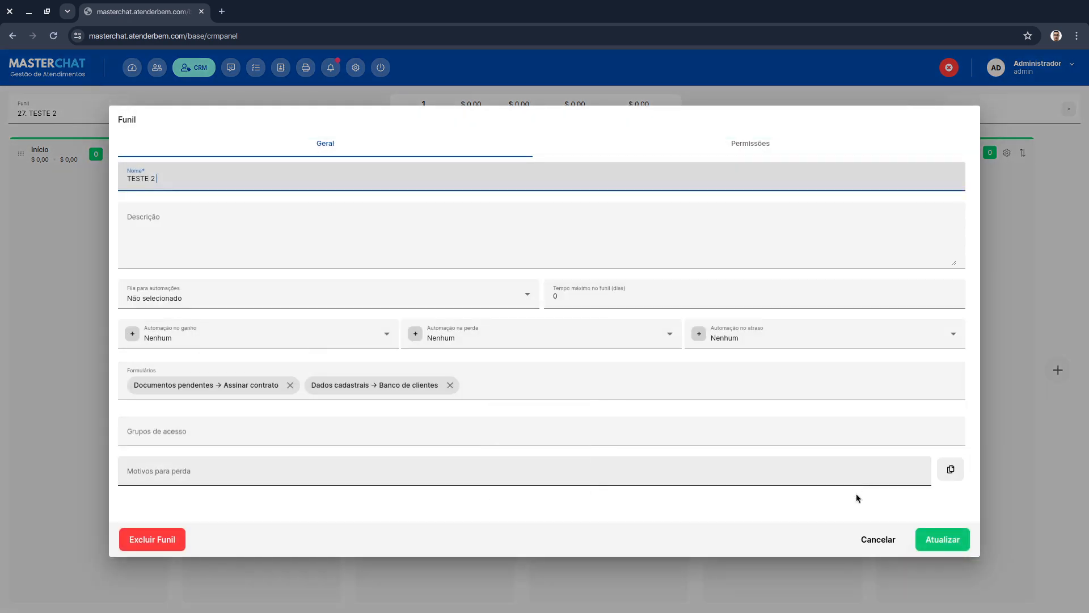
pyautogui.click(874, 540)
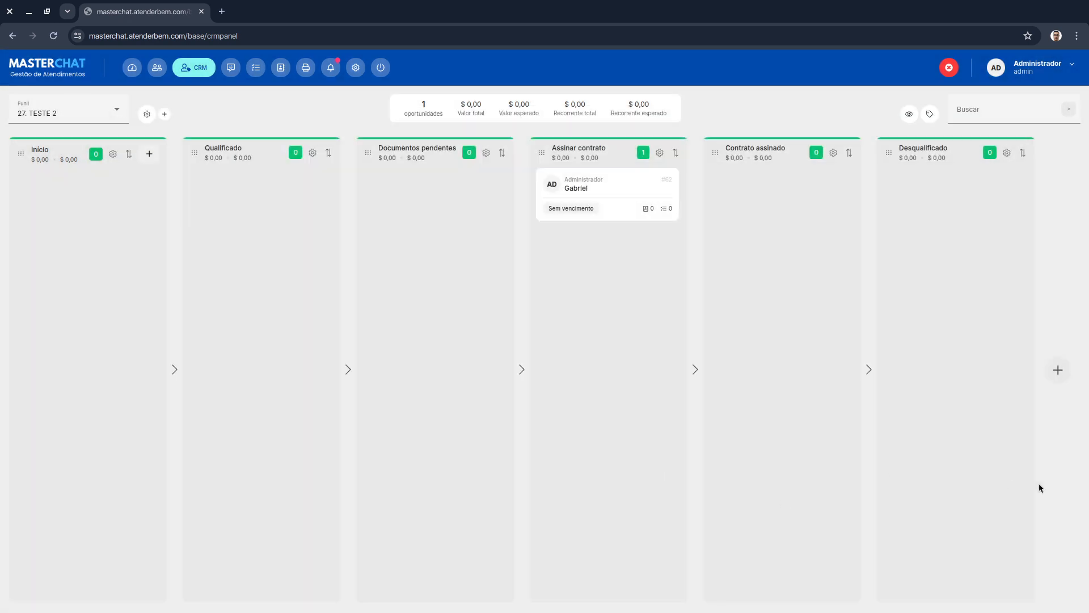
# - Create a new funnel named "Base de clientes" using the "Dados cadastrais → Banco de clientes" form
pyautogui.click(111, 105)
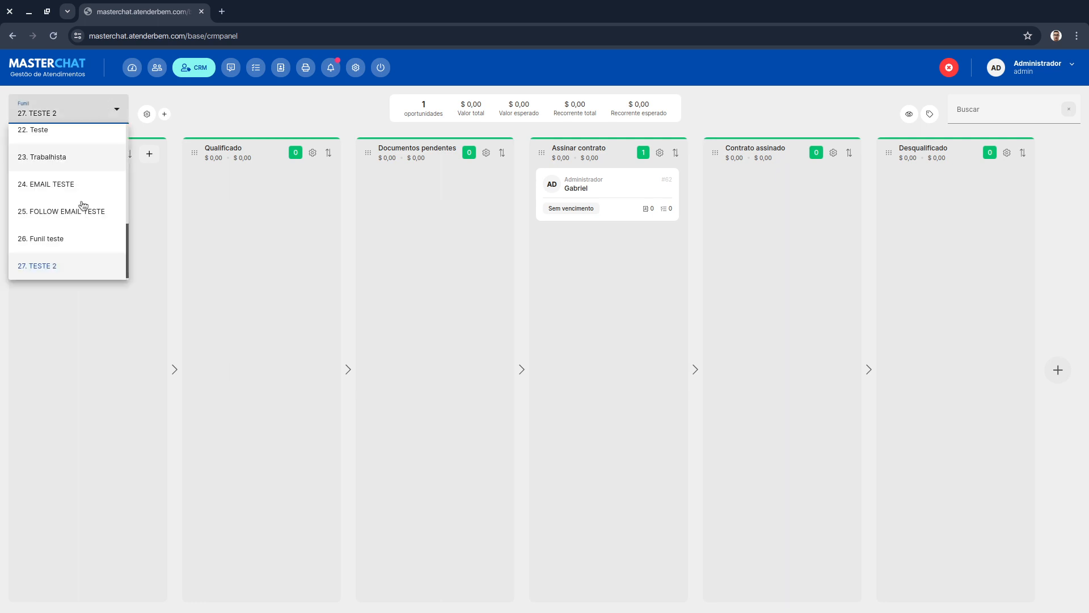
pyautogui.click(164, 114)
pyautogui.click(164, 114)
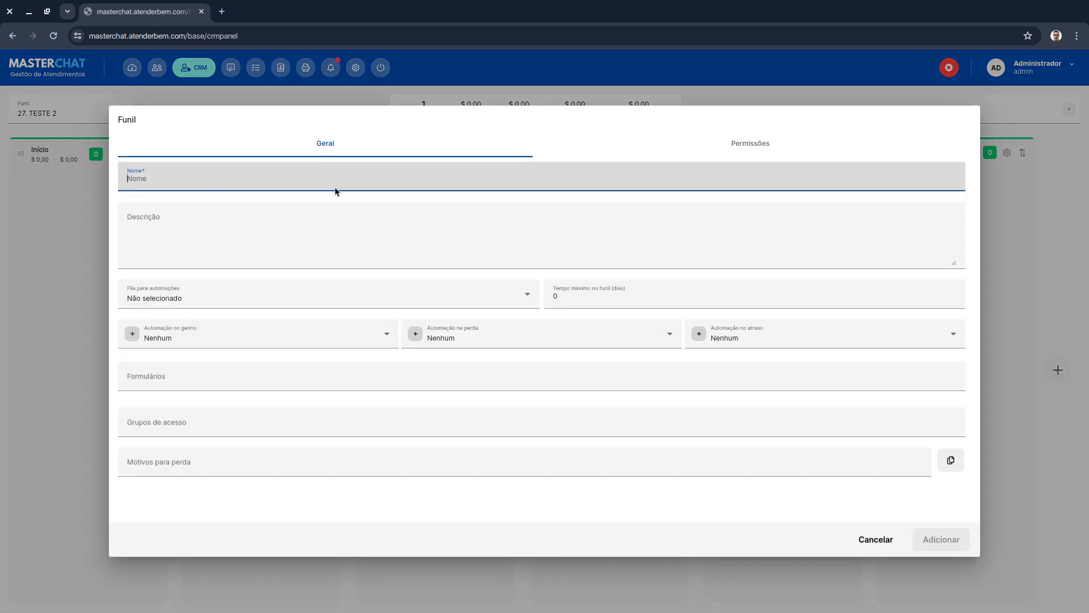
pyautogui.write('Base de')
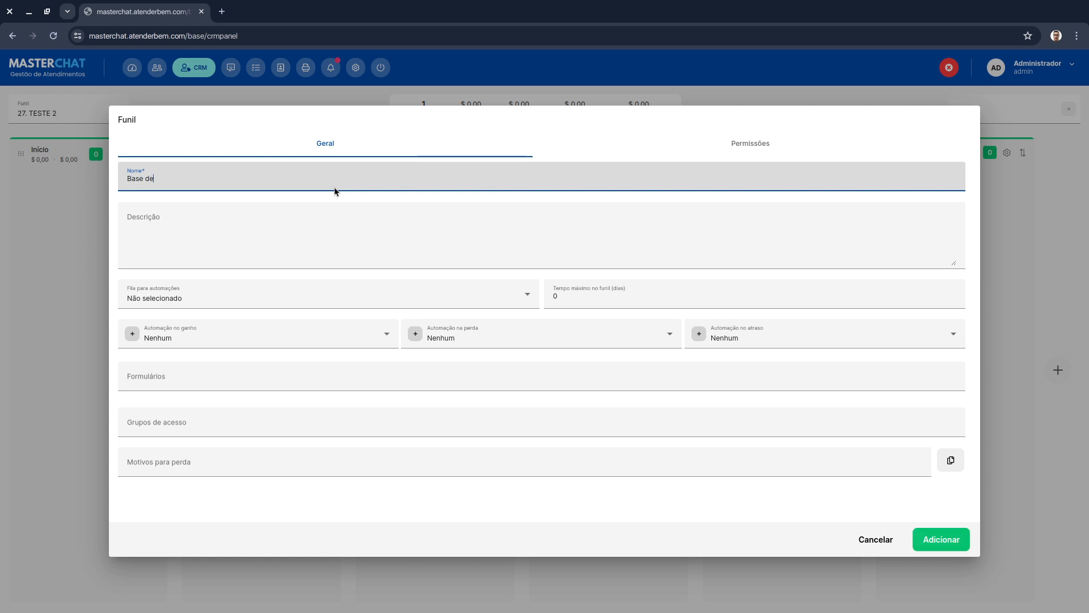
pyautogui.write(' clientes')
pyautogui.click(211, 378)
pyautogui.click(187, 516)
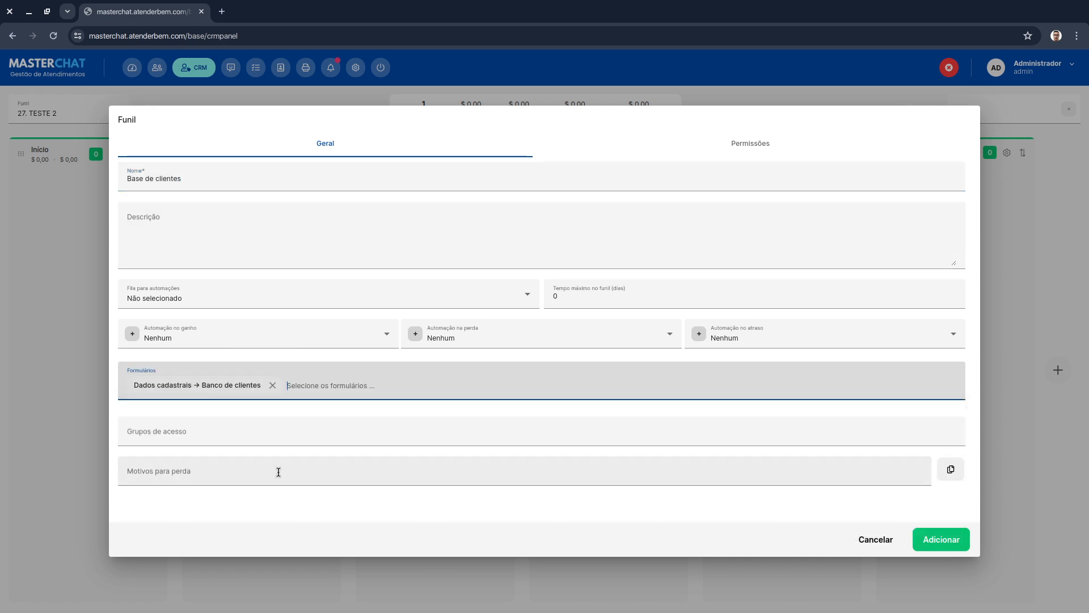
pyautogui.click(944, 536)
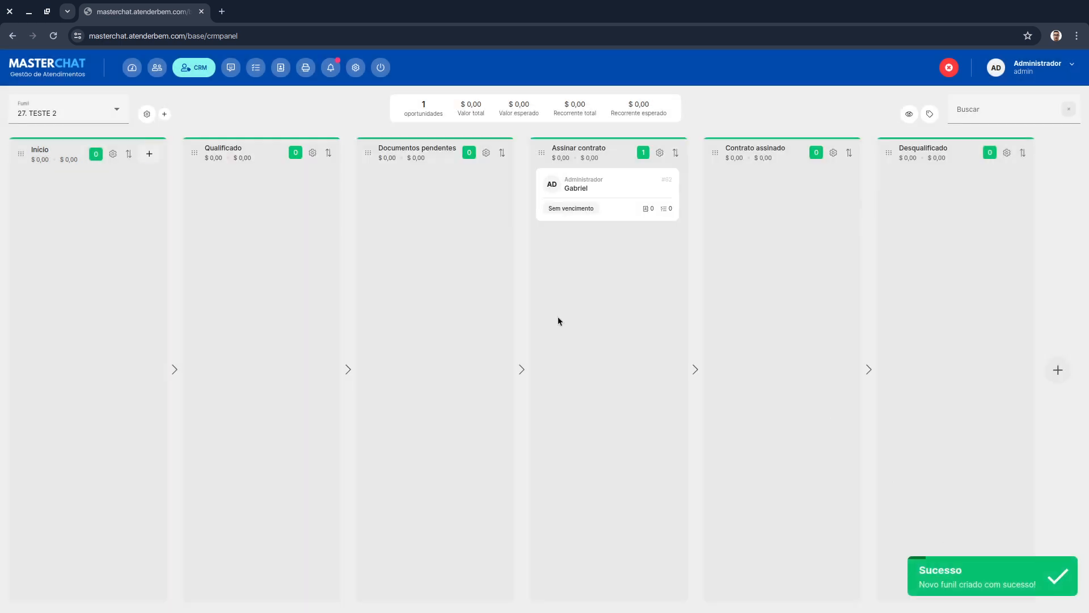
# - Switch to the Base de clientes funnel and rename its first stage to "Dados cadastrais"
pyautogui.click(29, 112)
pyautogui.scroll(-1, 71, 272)
pyautogui.click(70, 263)
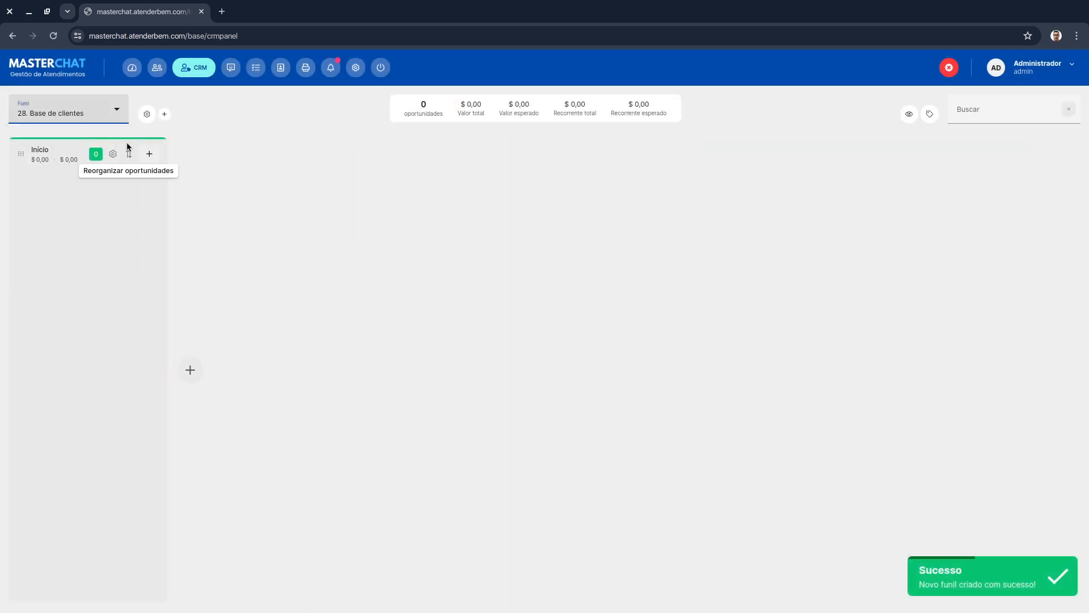
pyautogui.click(113, 154)
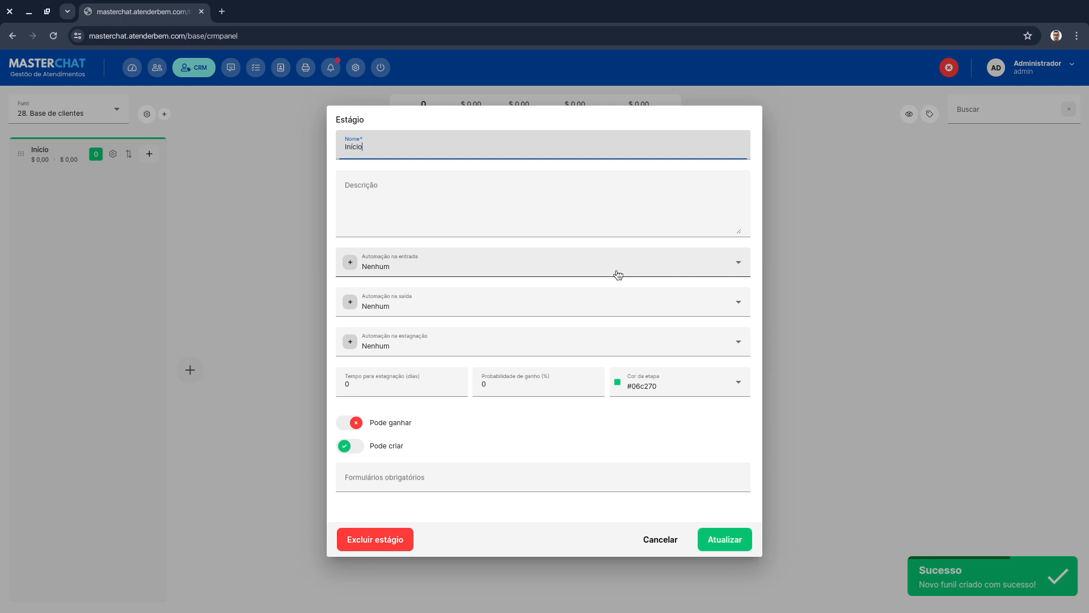
pyautogui.doubleClick(449, 145)
pyautogui.write('DAD')
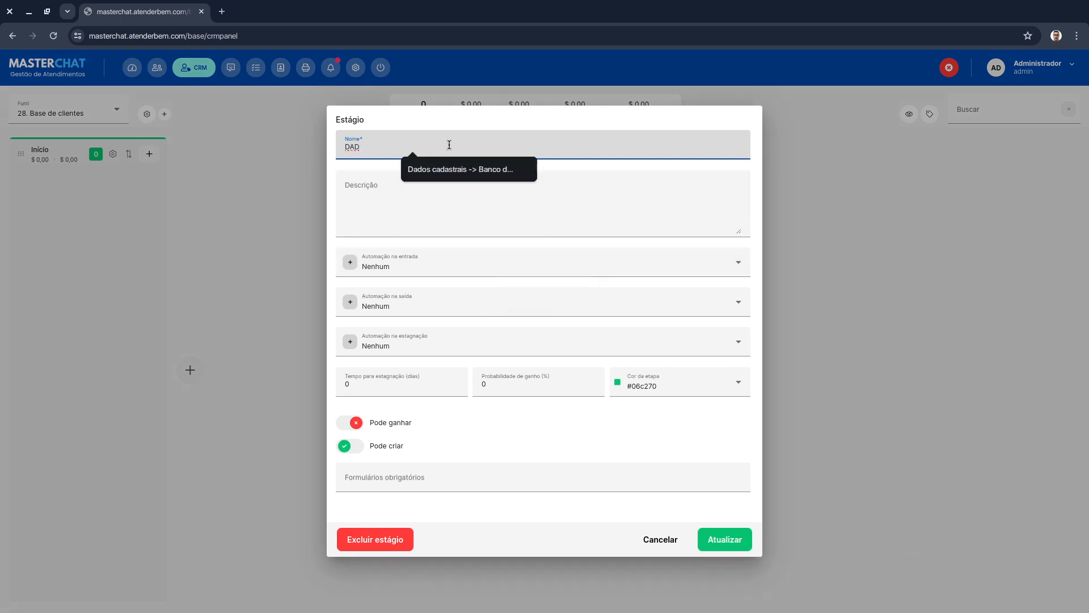
pyautogui.press('Down')
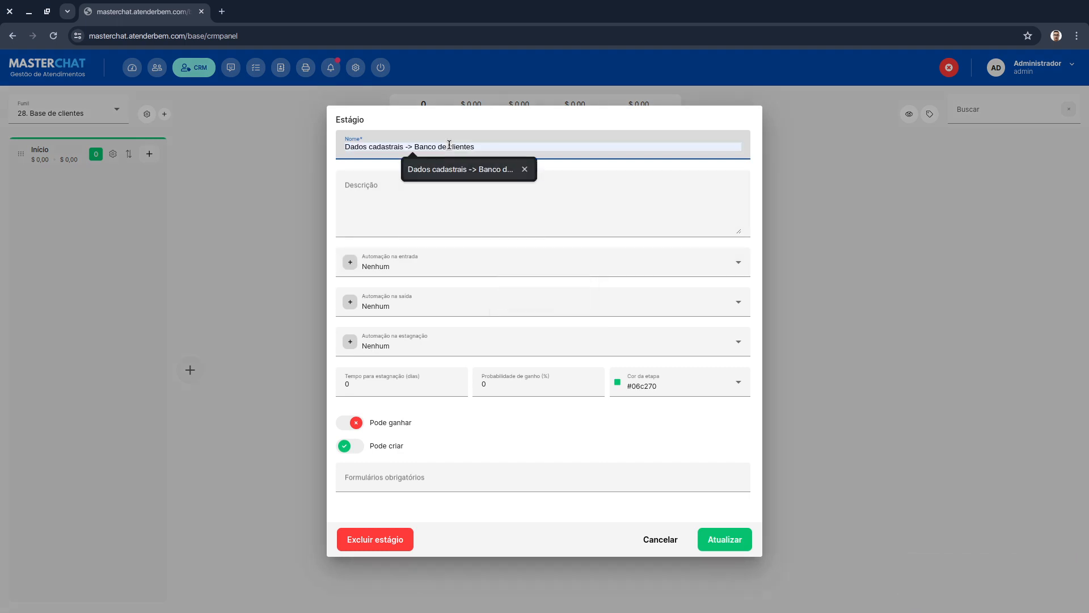
pyautogui.press('Return')
pyautogui.hotkey('ctrl', 'shift', 'Left')
pyautogui.hotkey('ctrl', 'shift', 'Left')
pyautogui.hotkey('ctrl', 'shift', 'Left')
pyautogui.hotkey('ctrl', 'shift', 'Left')
pyautogui.press('BackSpace')
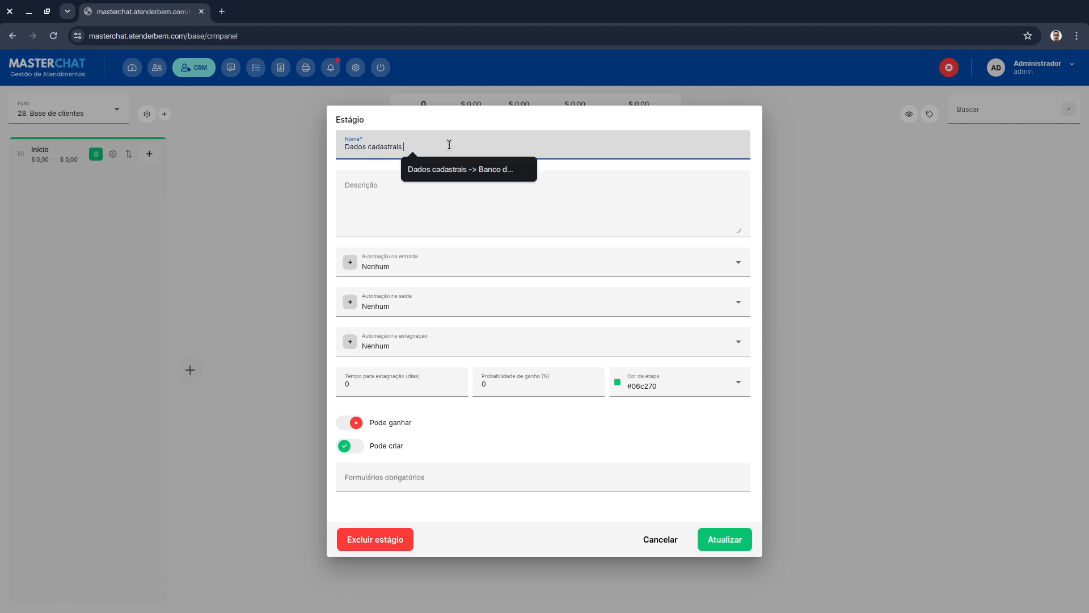
pyautogui.click(528, 476)
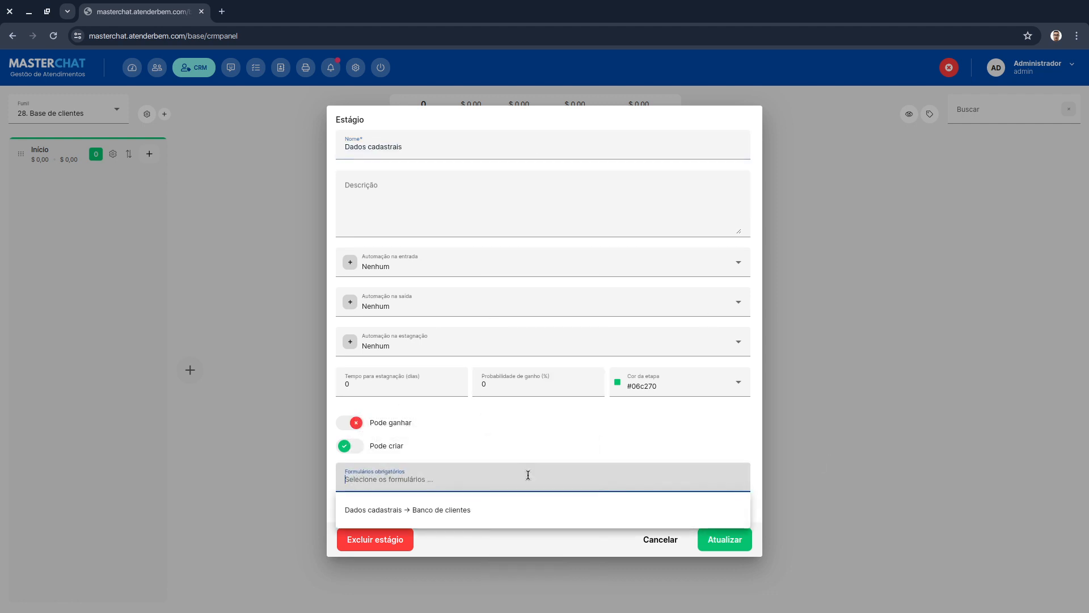
pyautogui.click(678, 445)
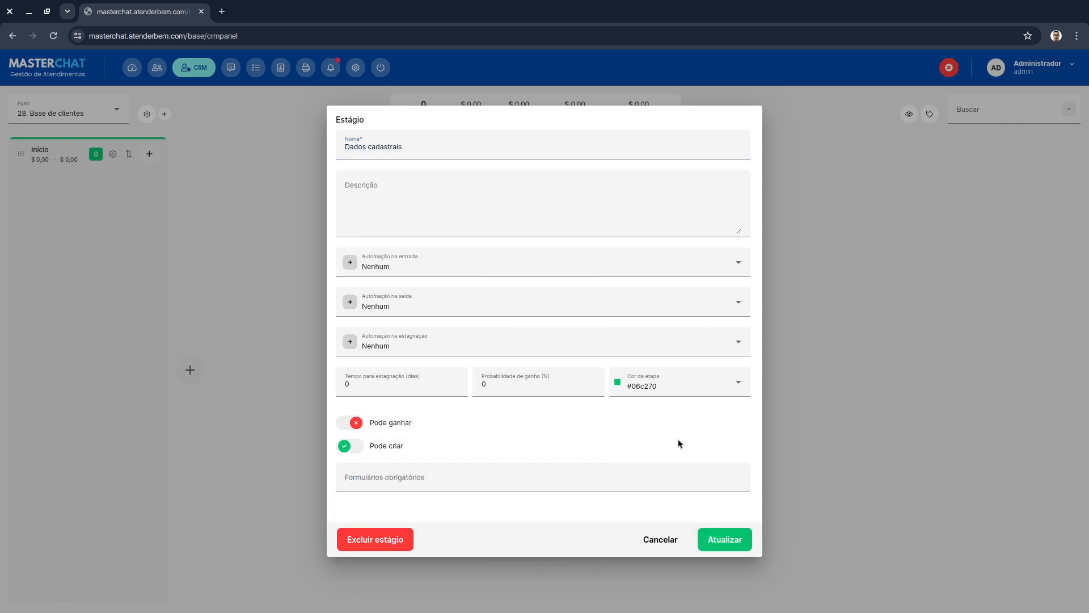
pyautogui.click(732, 537)
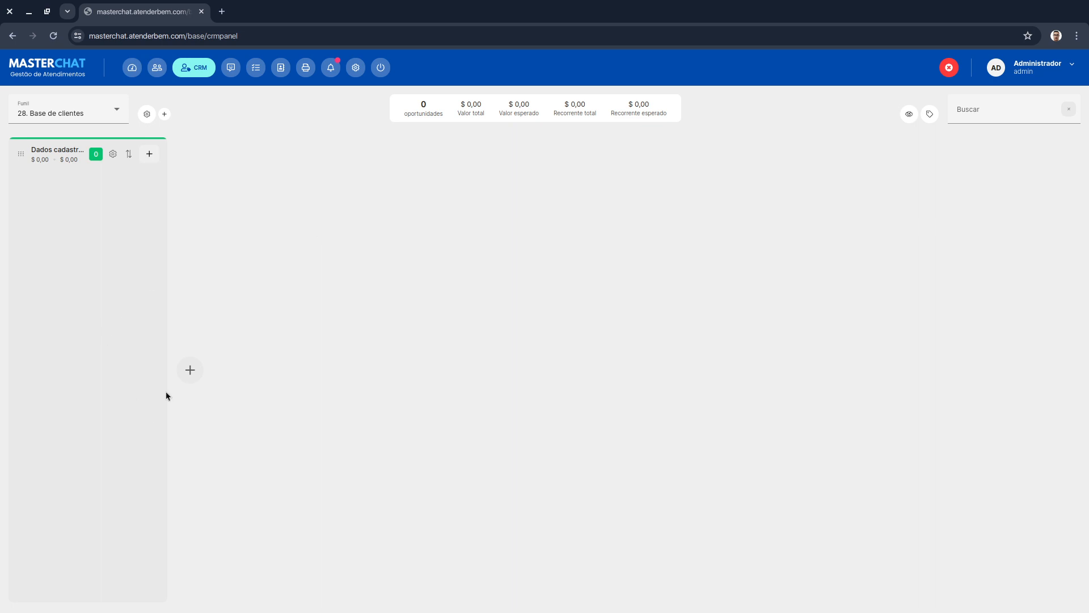
# - Add a stage named "Banco de clientes" requiring the "Dados cadastrais → Banco de clientes" form
pyautogui.click(190, 369)
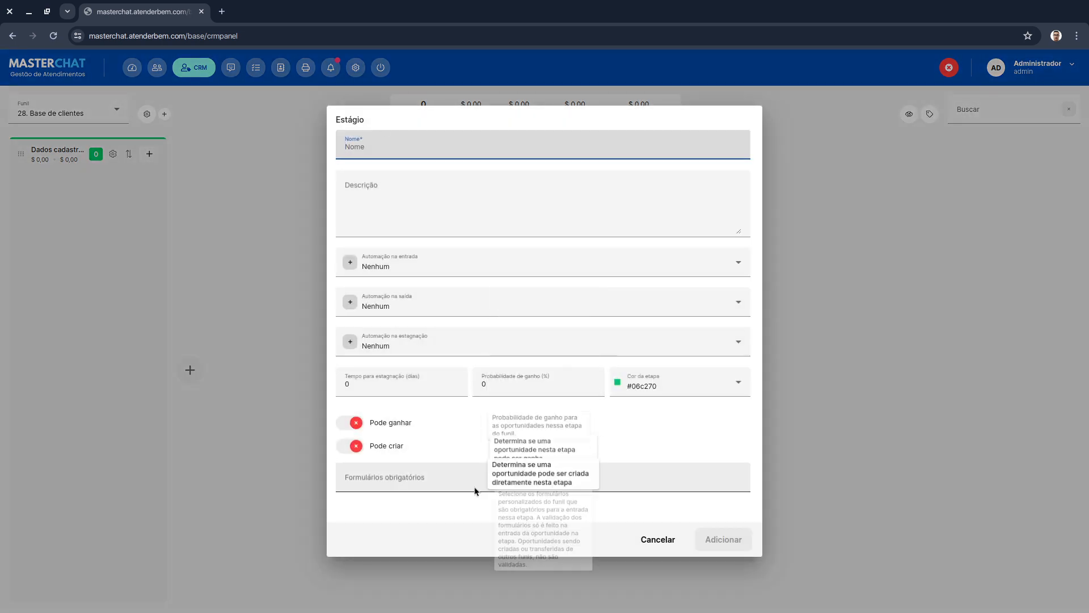
pyautogui.click(402, 147)
pyautogui.write('dA')
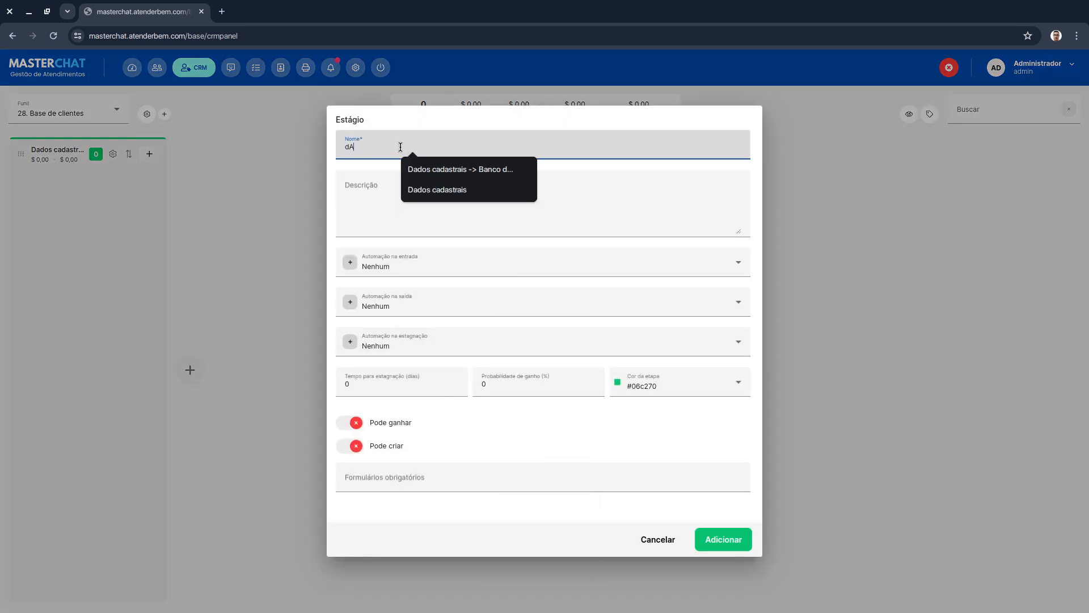
pyautogui.press('Down')
pyautogui.press('Return')
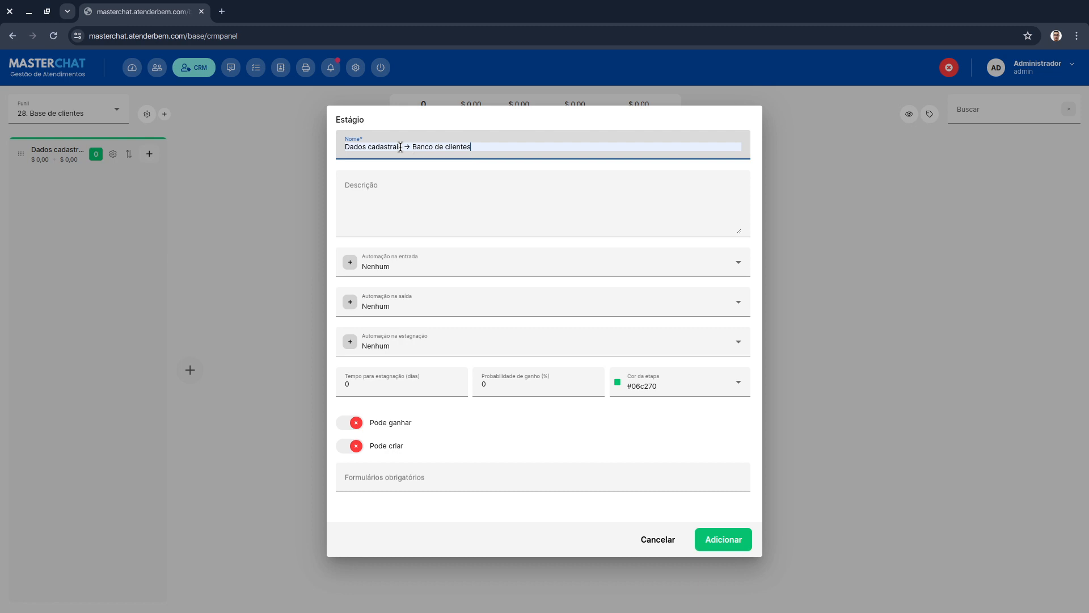
pyautogui.hotkey('ctrl', 'shift', 'Left')
pyautogui.hotkey('ctrl', 'shift', 'Left')
pyautogui.hotkey('ctrl', 'shift', 'Left')
pyautogui.press('BackSpace')
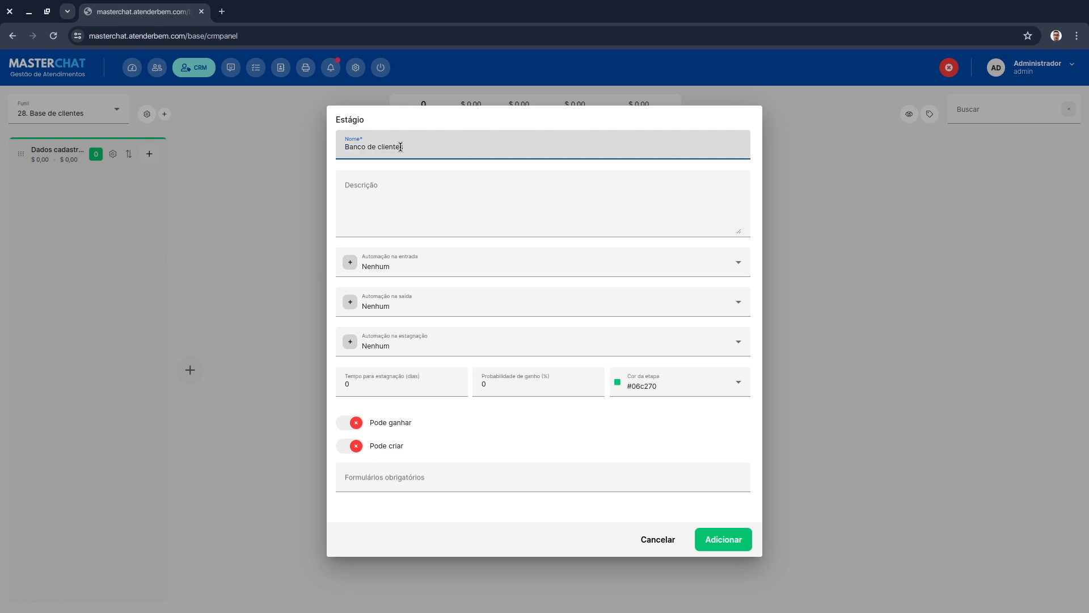
pyautogui.click(440, 478)
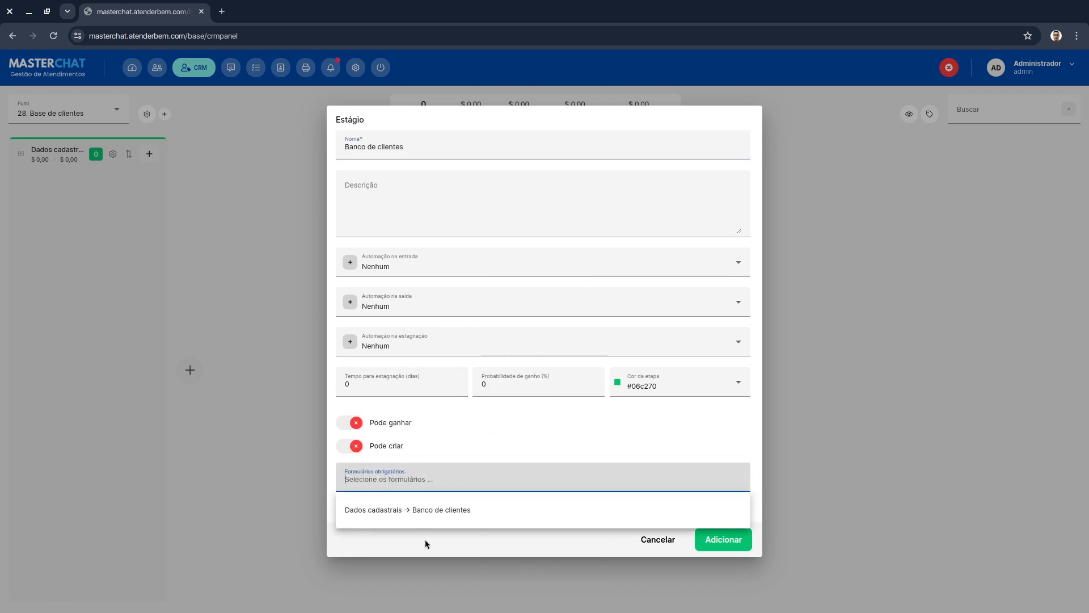
pyautogui.click(428, 511)
pyautogui.click(742, 541)
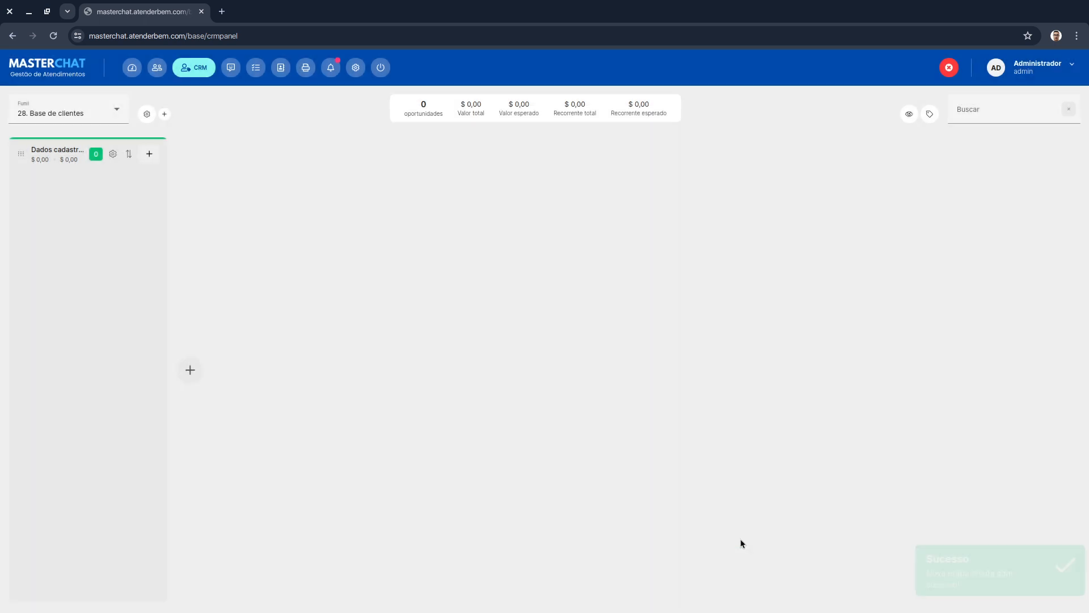
# - Create a new opportunity in the Dados cadastrais stage, titled with the customer's first name
pyautogui.click(149, 154)
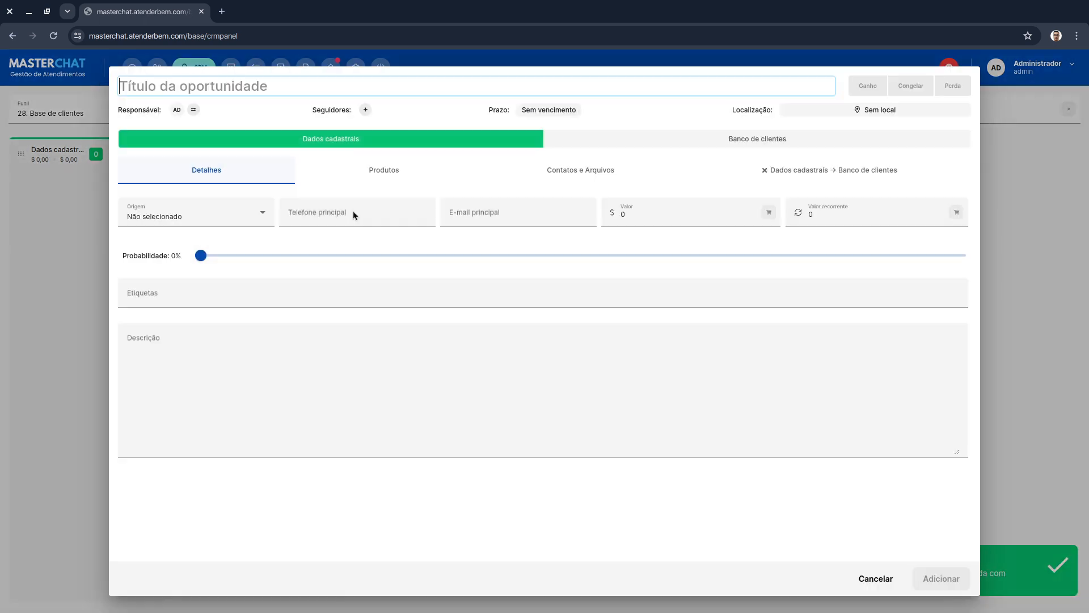
pyautogui.write('gA')
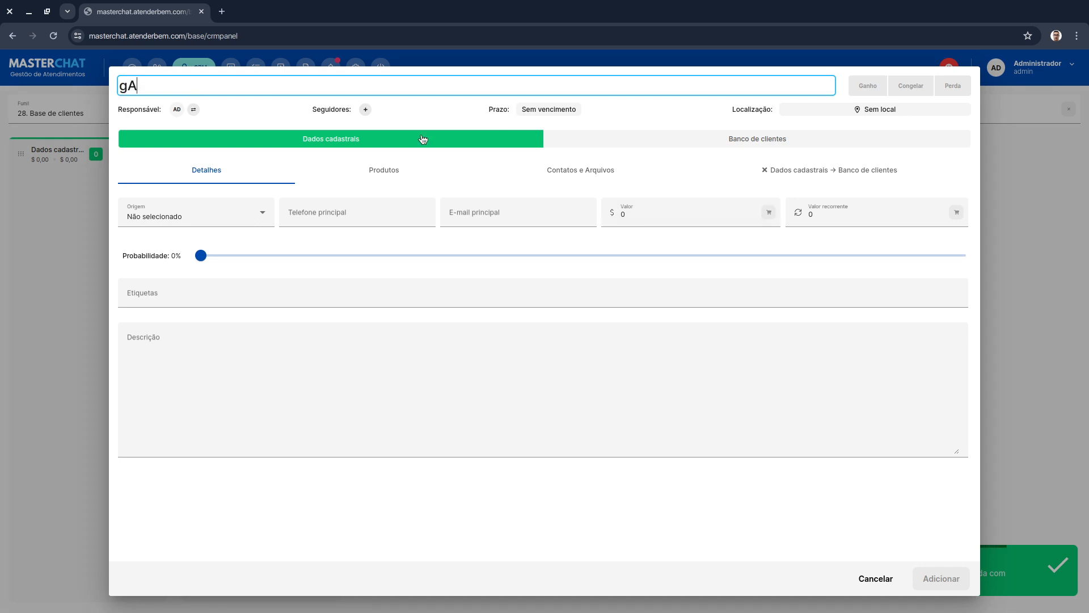
pyautogui.press('BackSpace')
pyautogui.press('BackSpace')
pyautogui.write('Gabriel')
pyautogui.click(423, 139)
pyautogui.click(351, 216)
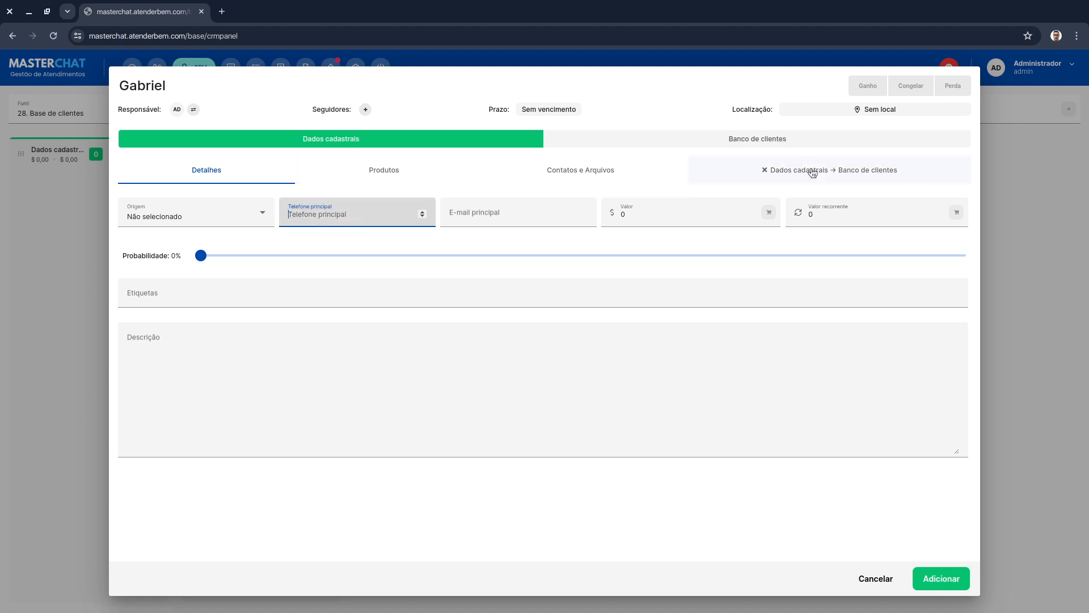
pyautogui.click(946, 578)
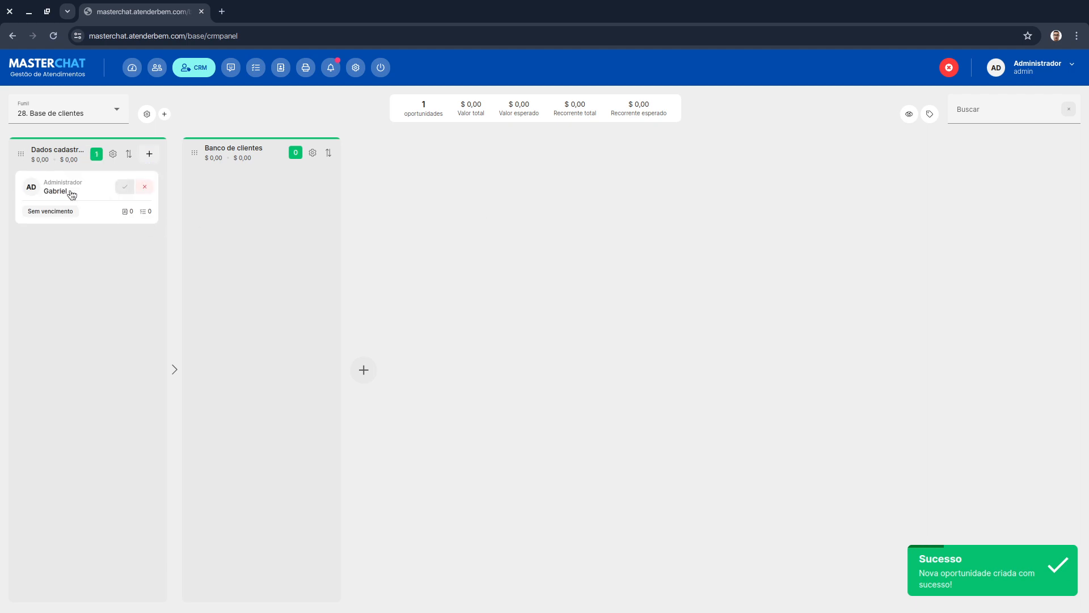
# - Try to move the opportunity to the Banco de clientes stage, and open the opportunity from the missing-data prompt
pyautogui.moveTo(73, 194); pyautogui.dragTo(219, 199)
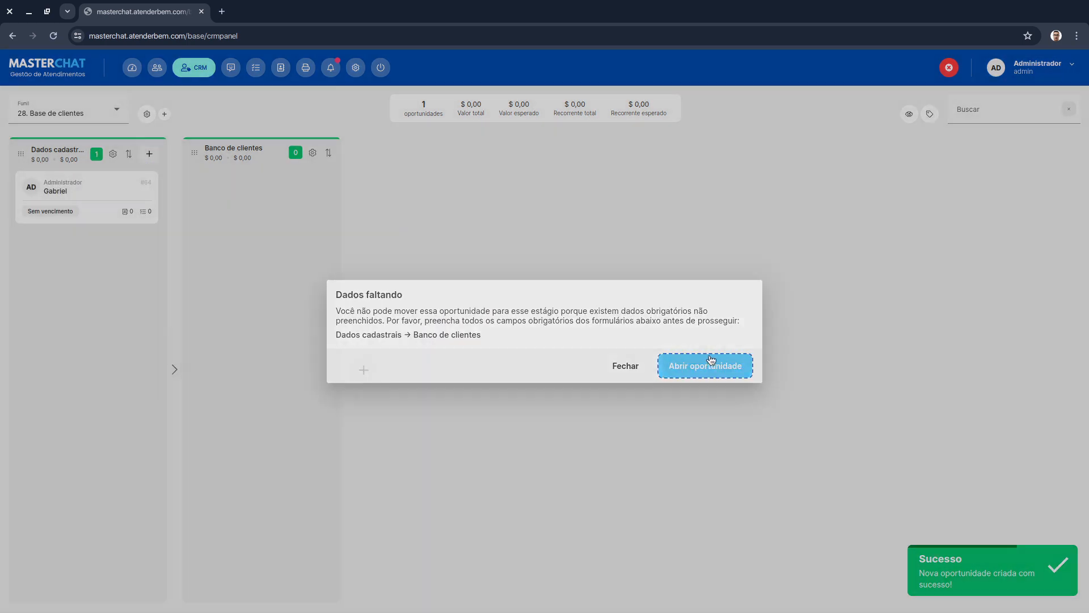
pyautogui.click(712, 363)
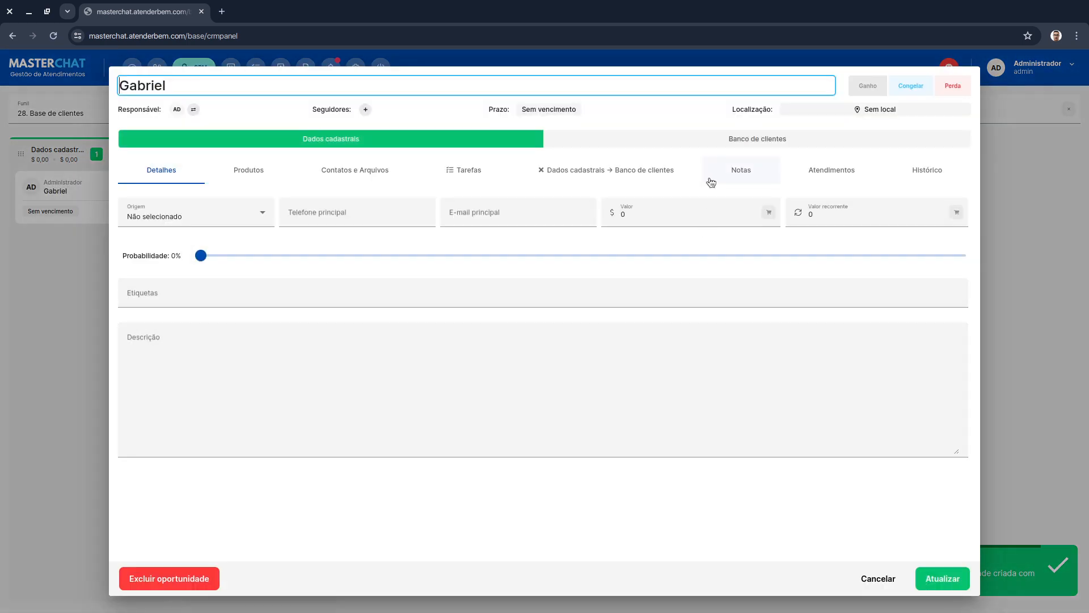
# - In the "Dados cadastrais → Banco de clientes" form, fill in the customer's CPF, e-mail and contact number
pyautogui.click(674, 172)
pyautogui.click(282, 205)
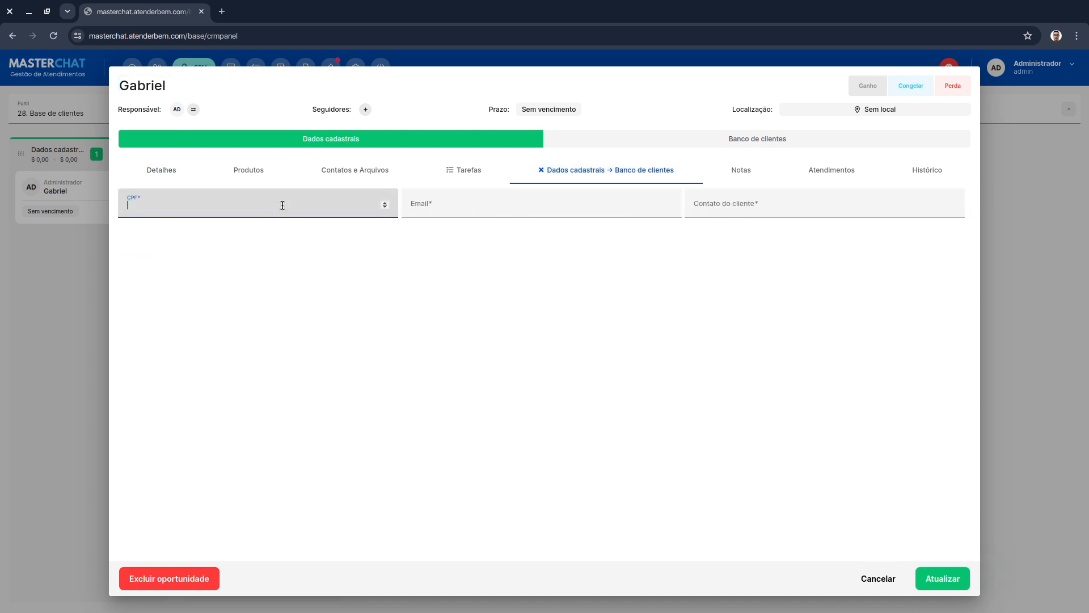
pyautogui.write('0261894898498')
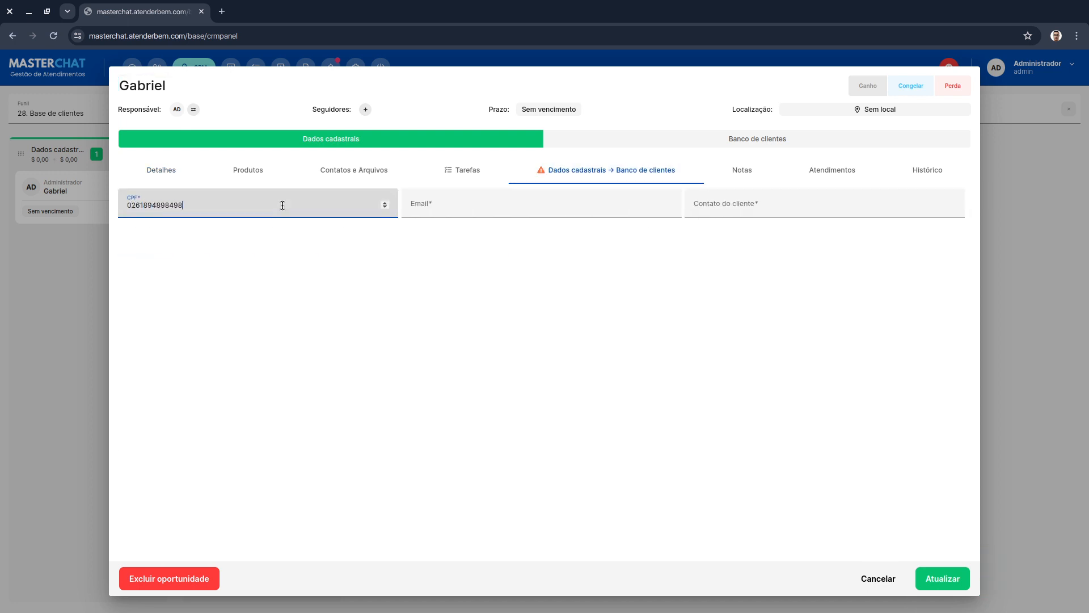
pyautogui.click(529, 207)
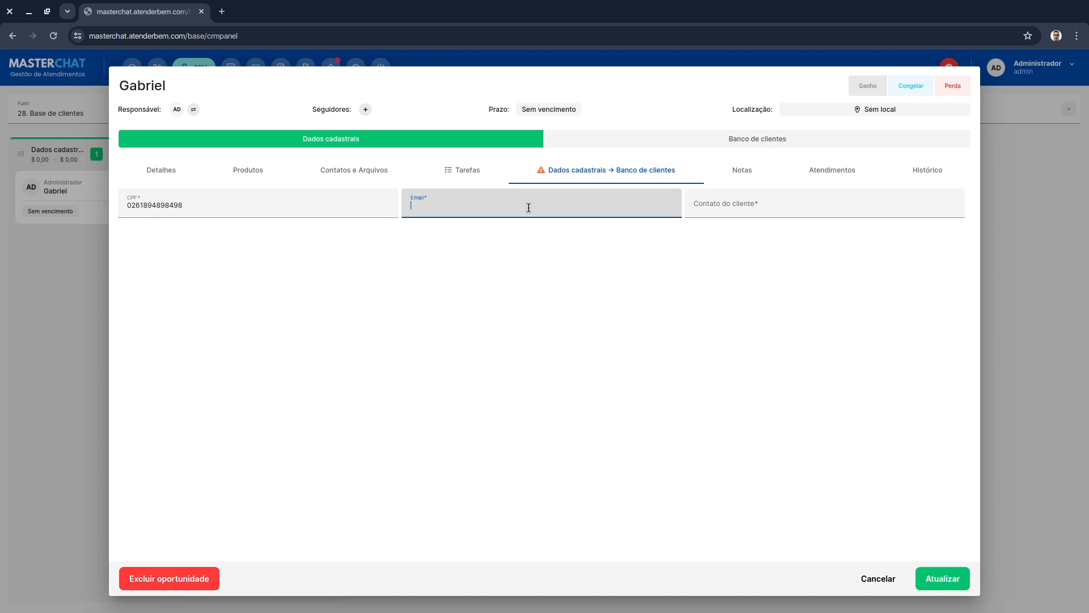
pyautogui.write('teste@teste.com')
pyautogui.click(827, 206)
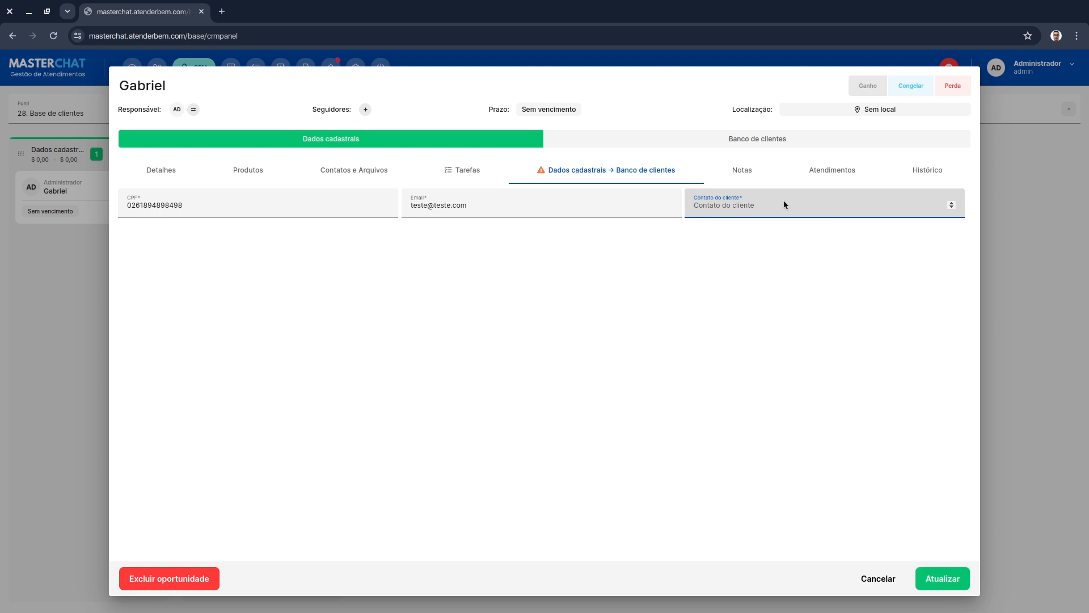
pyautogui.write('849849894849')
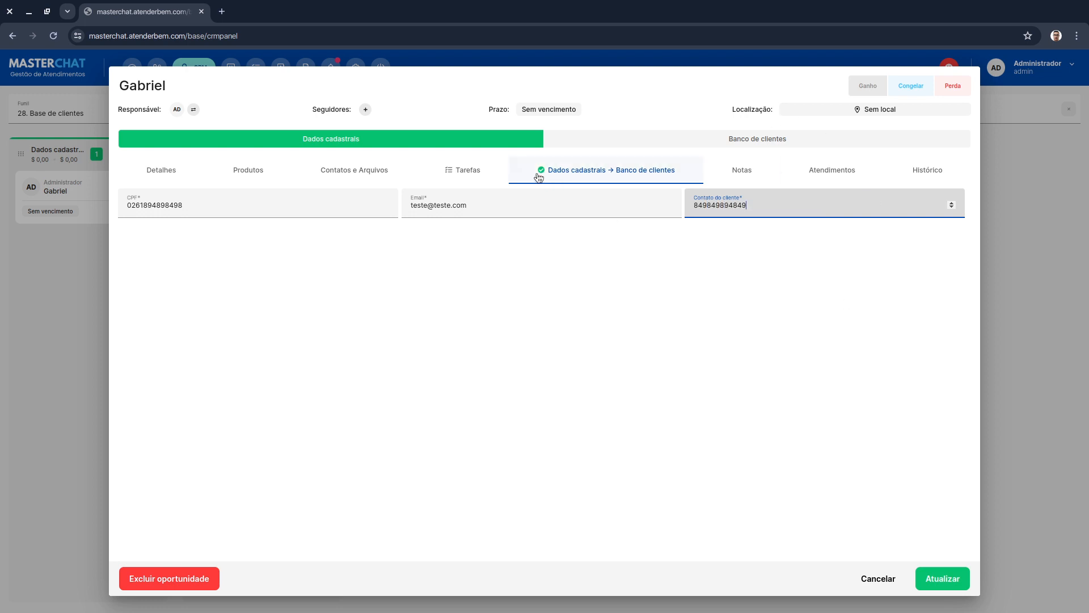
# - Re-enter the customer's contact number and save the opportunity
pyautogui.doubleClick(742, 203)
pyautogui.press('BackSpace')
pyautogui.write('948984849')
pyautogui.click(937, 577)
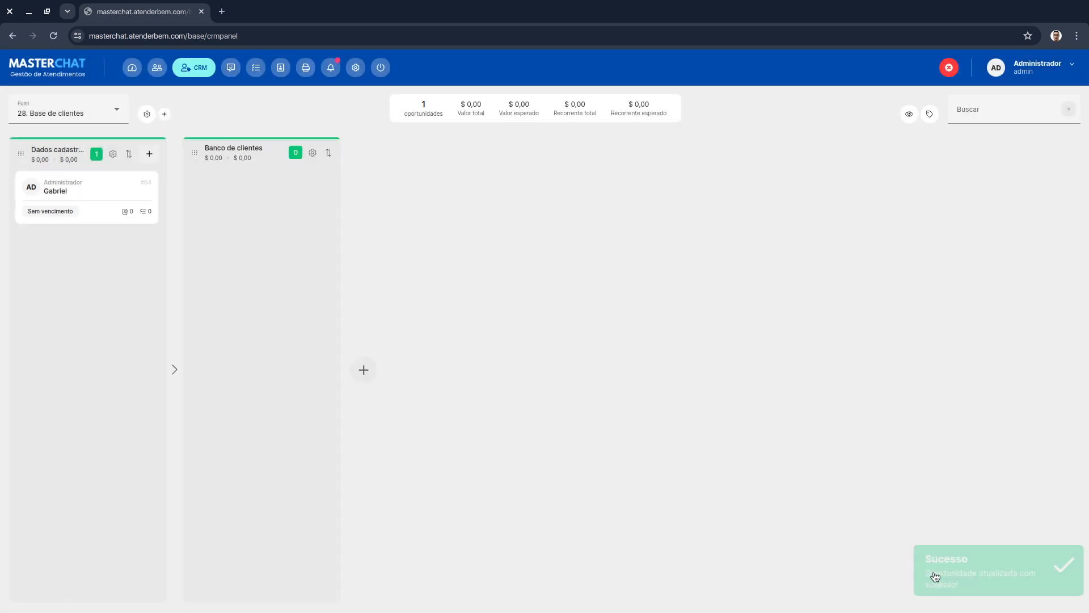
# - Move the opportunity into the Banco de clientes stage
pyautogui.moveTo(107, 202)
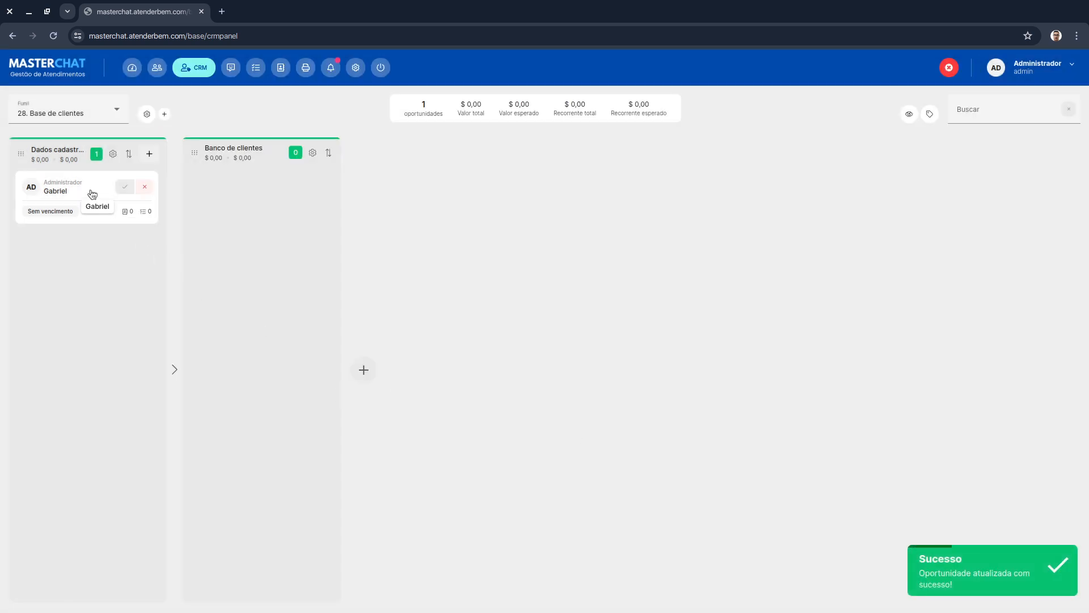
pyautogui.moveTo(92, 194); pyautogui.dragTo(208, 200)
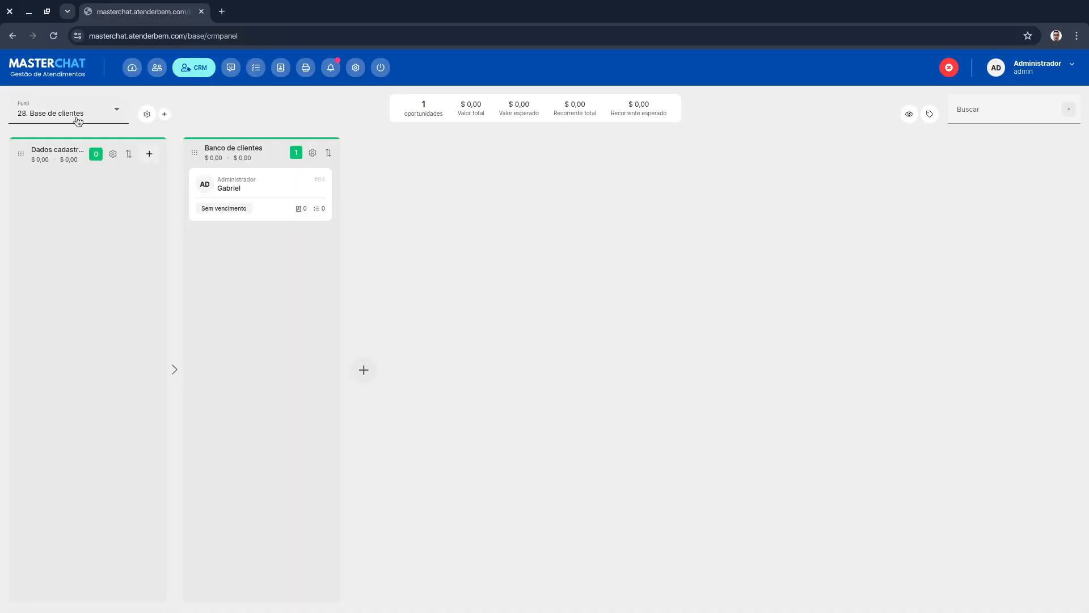
# - Open the custom forms settings and start a new form named "Início → Follow redes sociais"
pyautogui.click(355, 68)
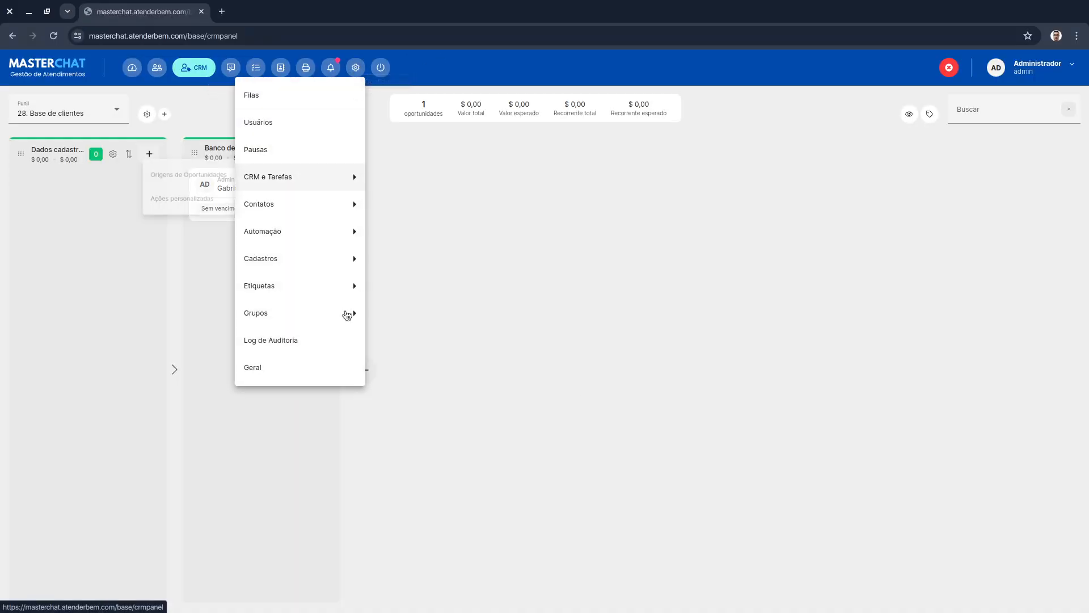
pyautogui.moveTo(309, 212)
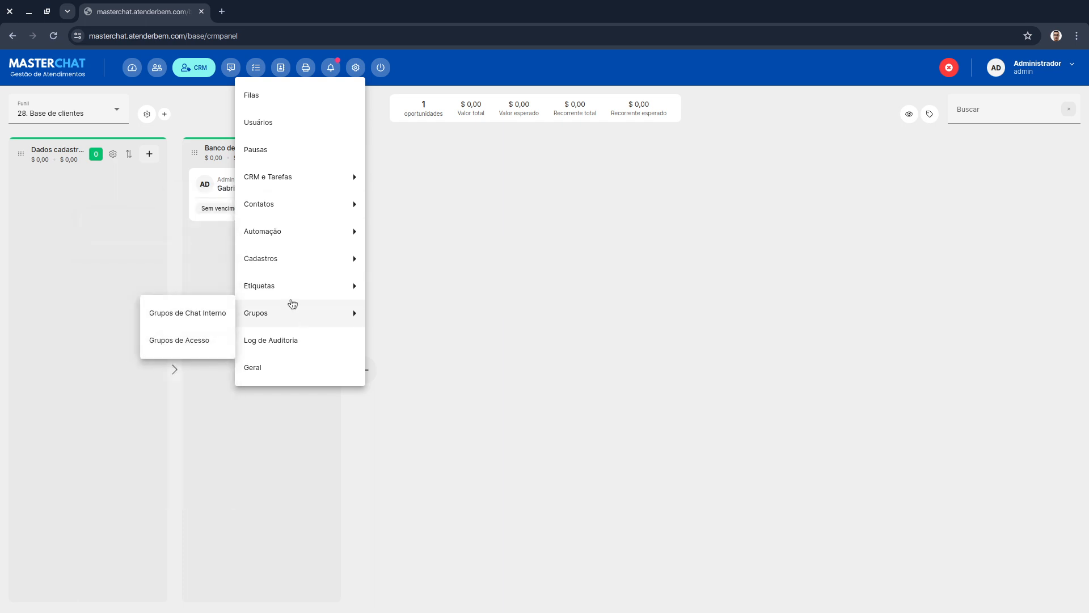
pyautogui.moveTo(291, 253)
pyautogui.click(182, 259)
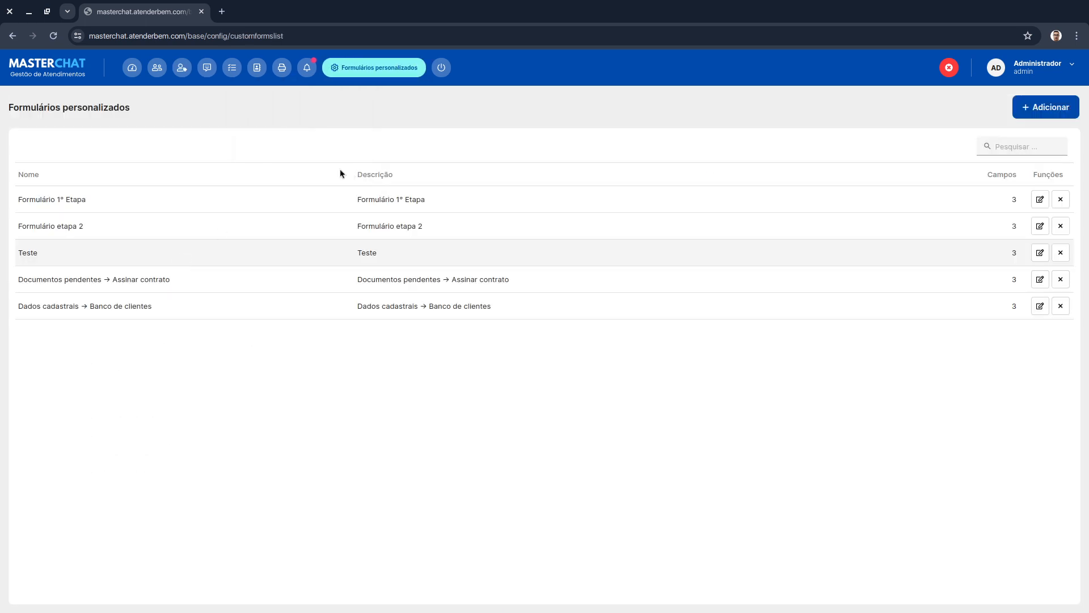
pyautogui.click(1058, 117)
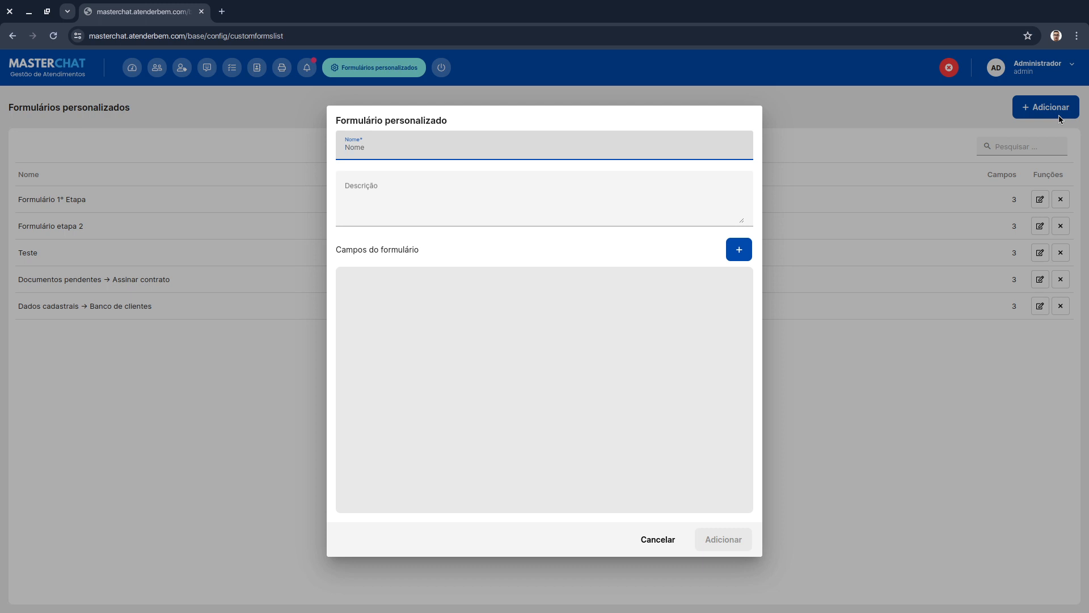
pyautogui.write('R')
pyautogui.press('BackSpace')
pyautogui.write('Iníci')
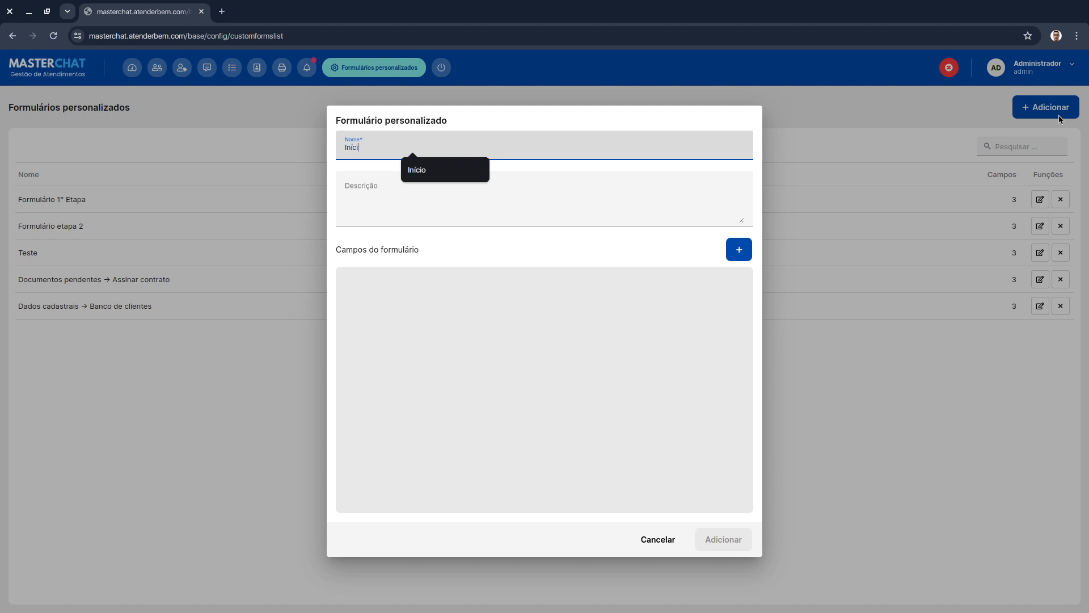
pyautogui.write('o -> ')
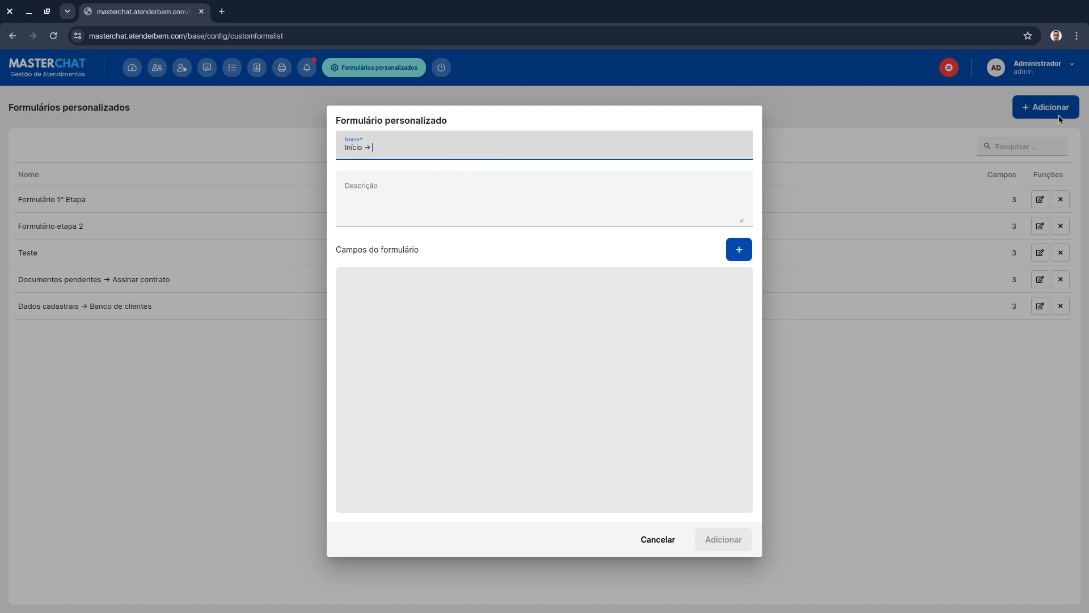
pyautogui.write('Follow redes sociais 2d')
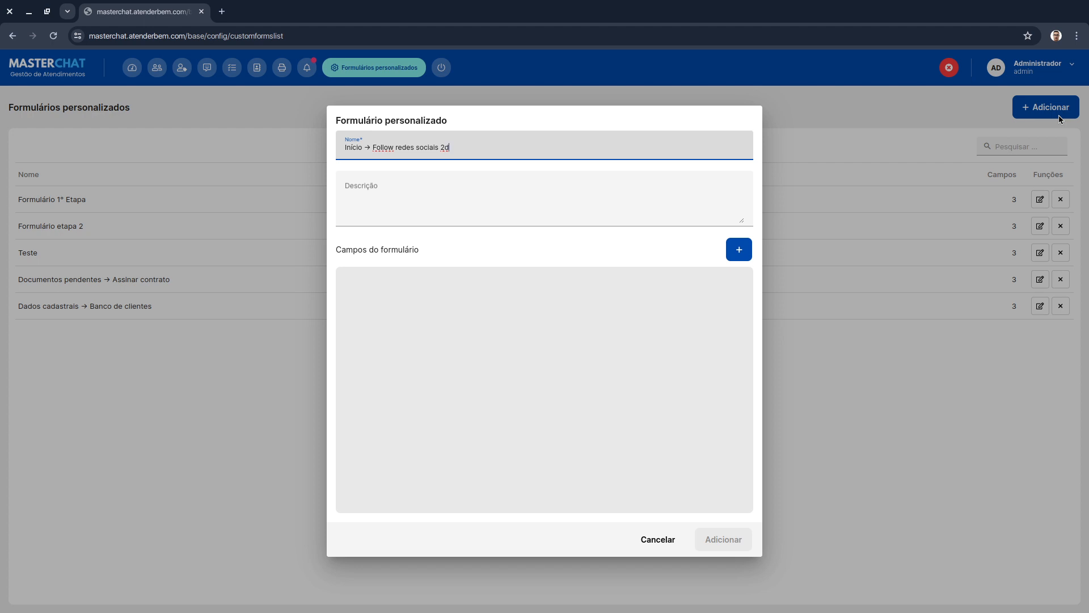
# - Enter the form description "Registra as redes sociais do cliente"
pyautogui.press('Tab')
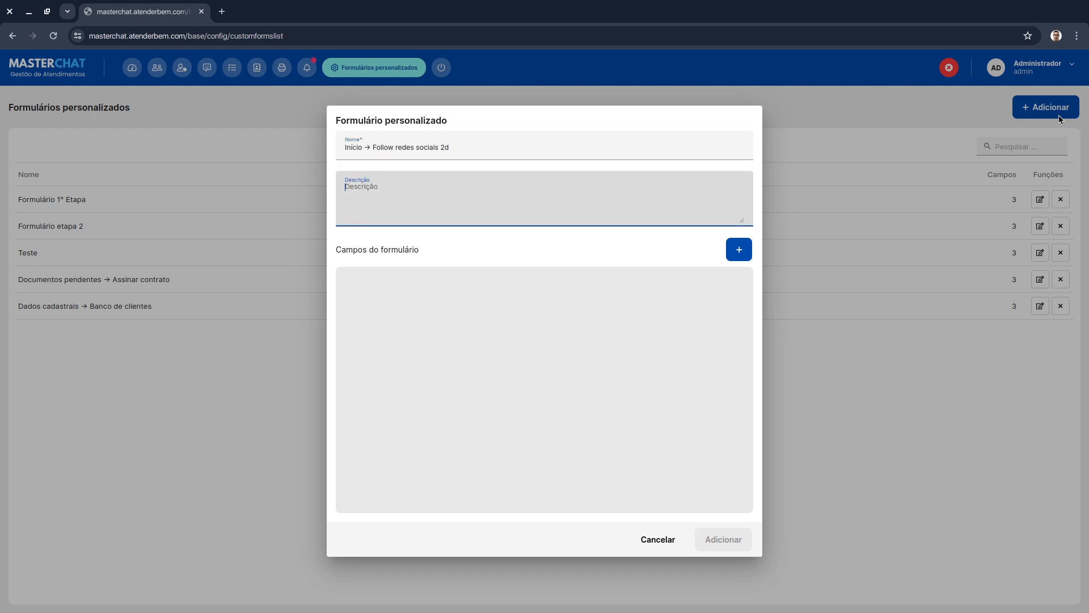
pyautogui.write('F')
pyautogui.press('BackSpace')
pyautogui.write('Registra as redes sociais do cliente')
# - Add a text field to the form, rename it "Instagram" and make it required
pyautogui.click(734, 253)
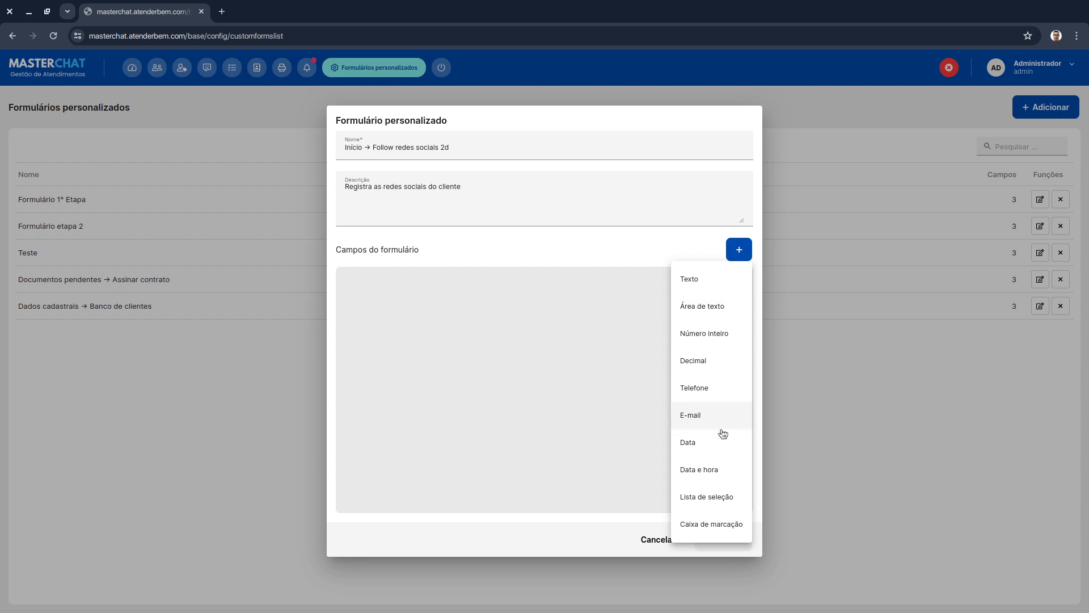
pyautogui.click(718, 283)
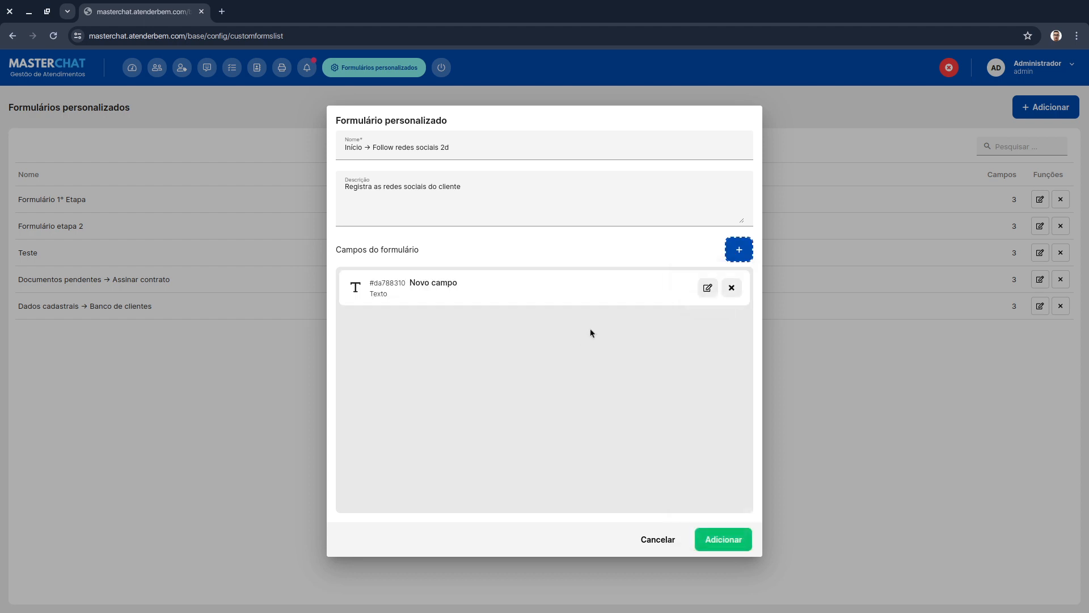
pyautogui.click(707, 288)
pyautogui.hotkey('ctrl', 'a')
pyautogui.press('BackSpace')
pyautogui.write('Instagram')
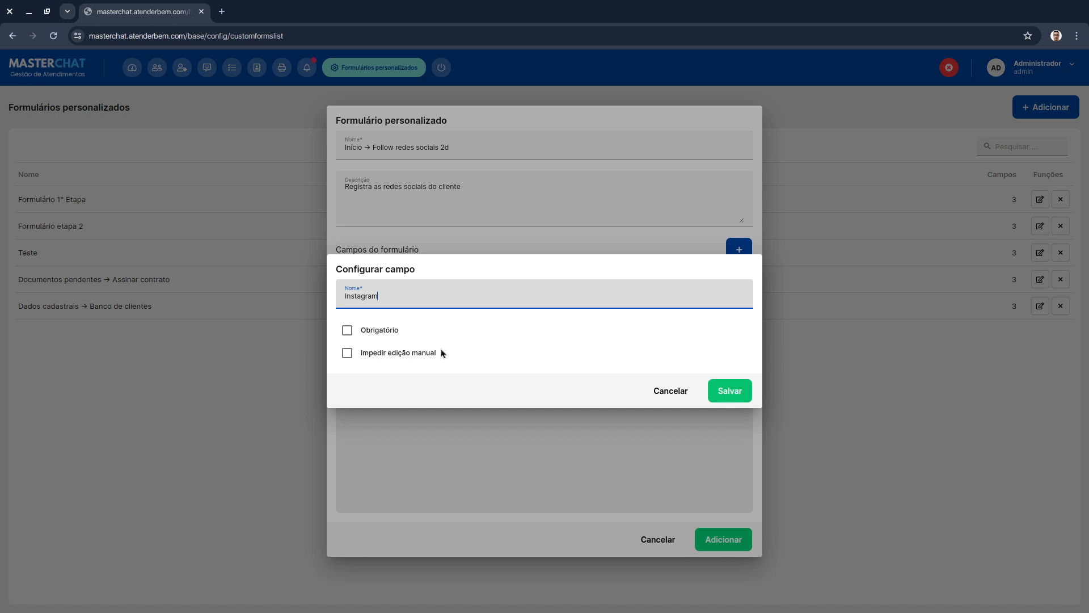
pyautogui.click(347, 330)
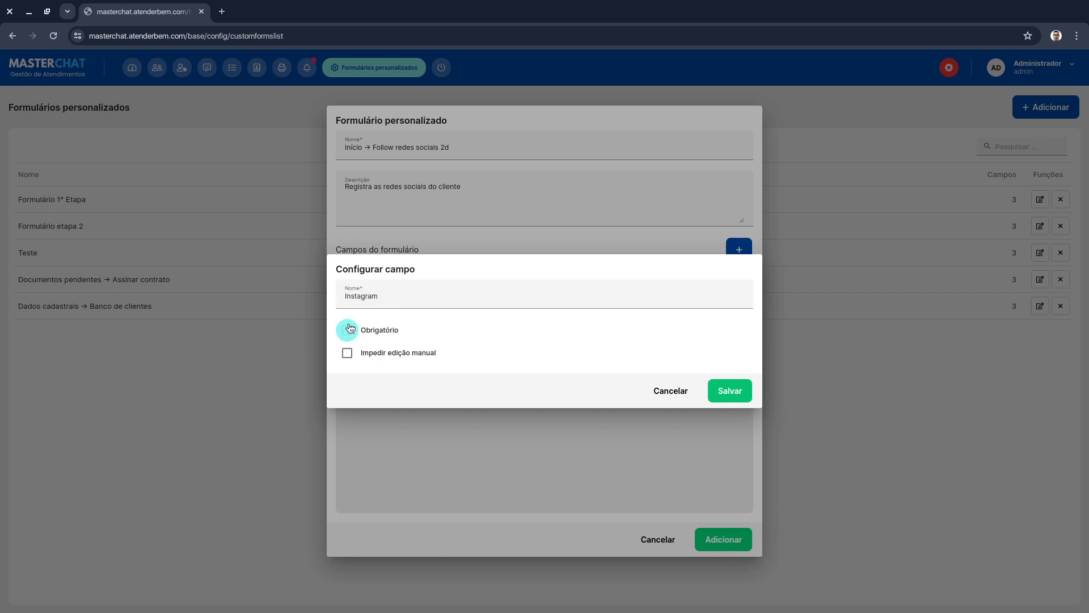
pyautogui.click(730, 390)
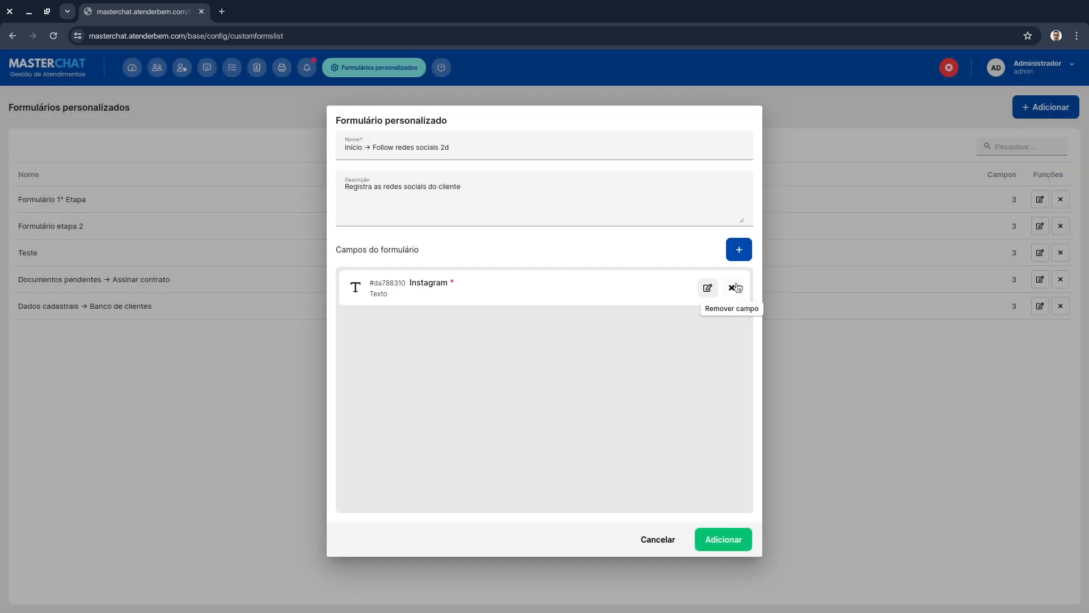
# - Add a second required text field named "TikTok" and save the new form
pyautogui.click(739, 248)
pyautogui.click(729, 288)
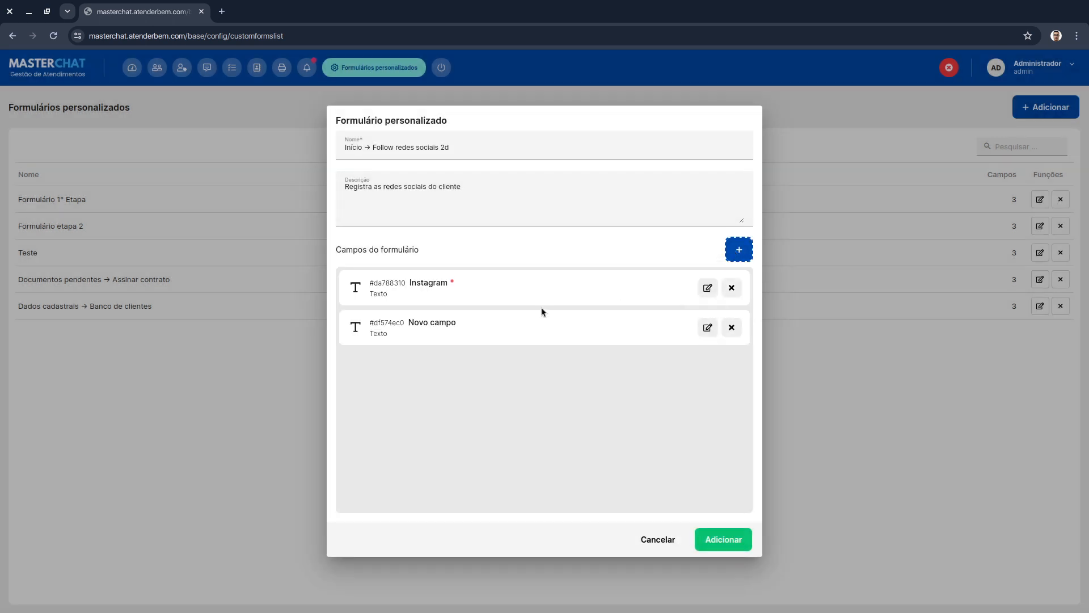
pyautogui.click(705, 325)
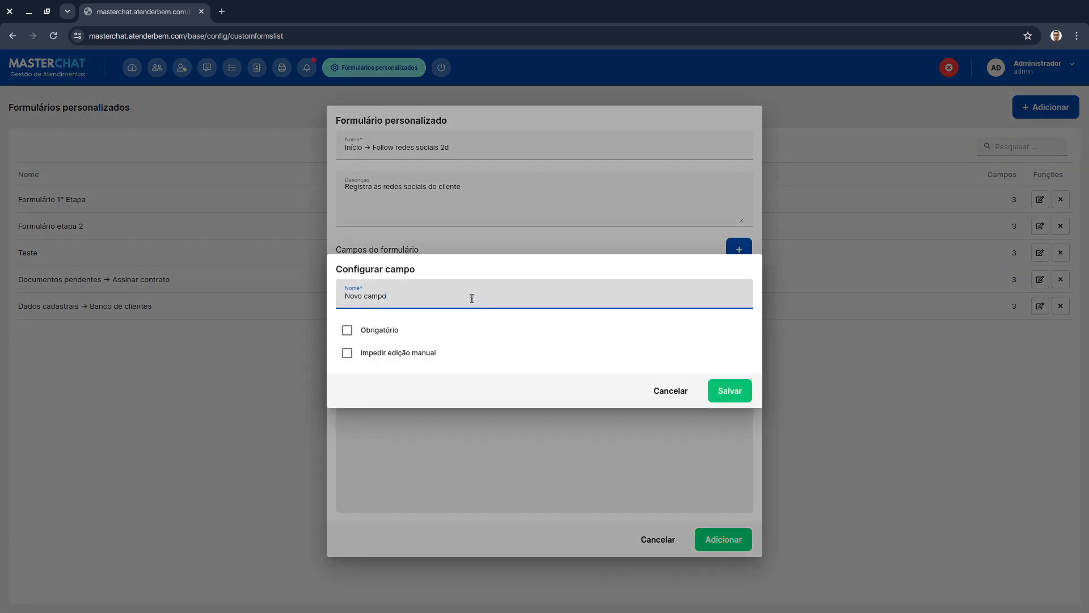
pyautogui.tripleClick(471, 299)
pyautogui.write('ikTok')
pyautogui.click(391, 340)
pyautogui.click(387, 330)
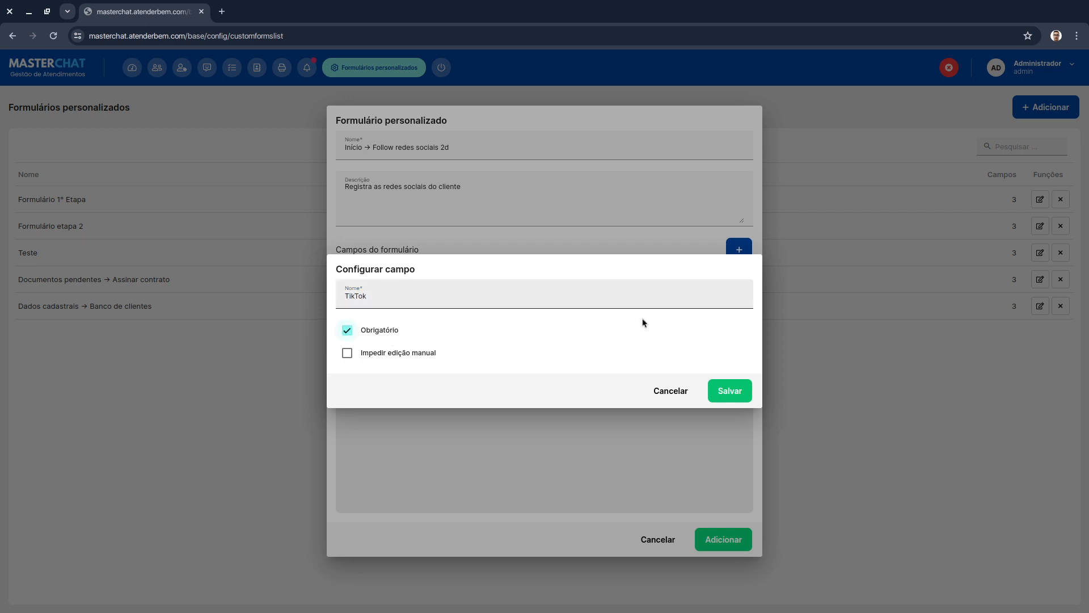
pyautogui.click(729, 390)
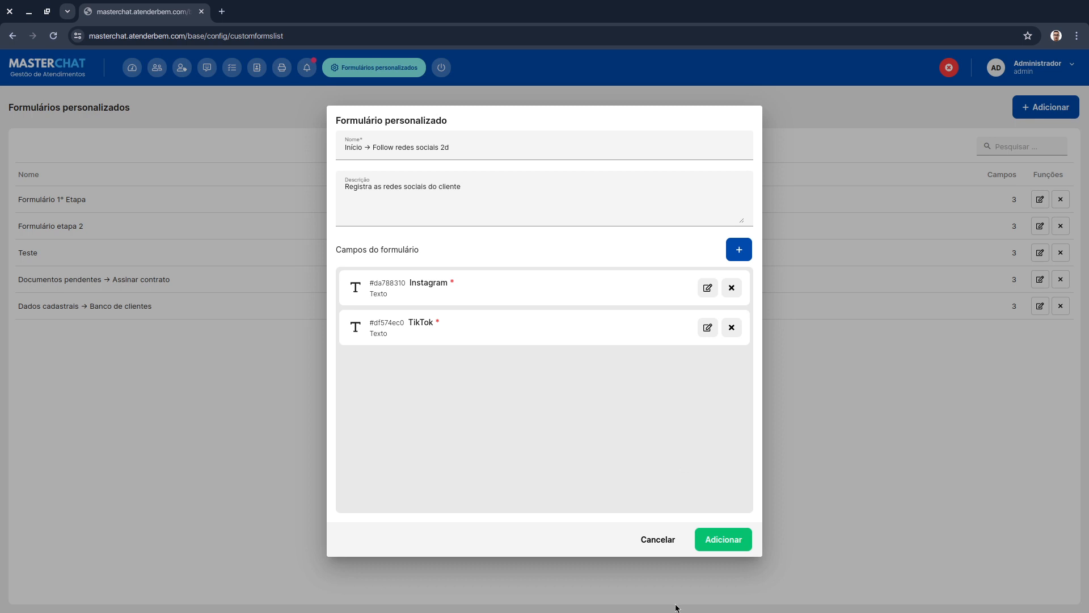
pyautogui.click(737, 540)
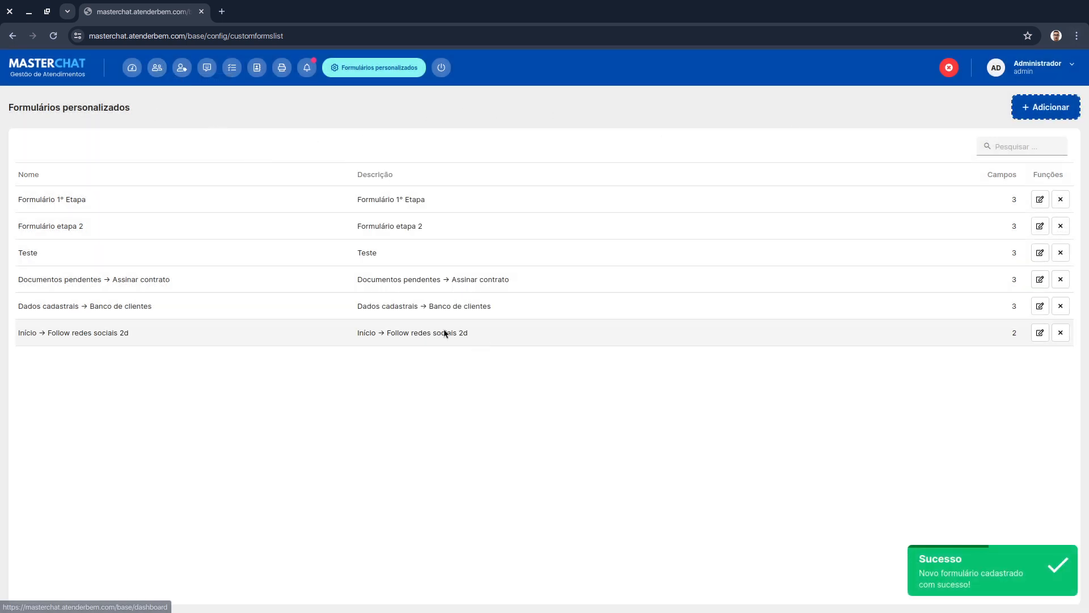
# - In the CRM, create a funnel named "FOLLOW REDES SOCIAIS" linked to the "Início → Follow redes sociais 2d" form
pyautogui.click(158, 68)
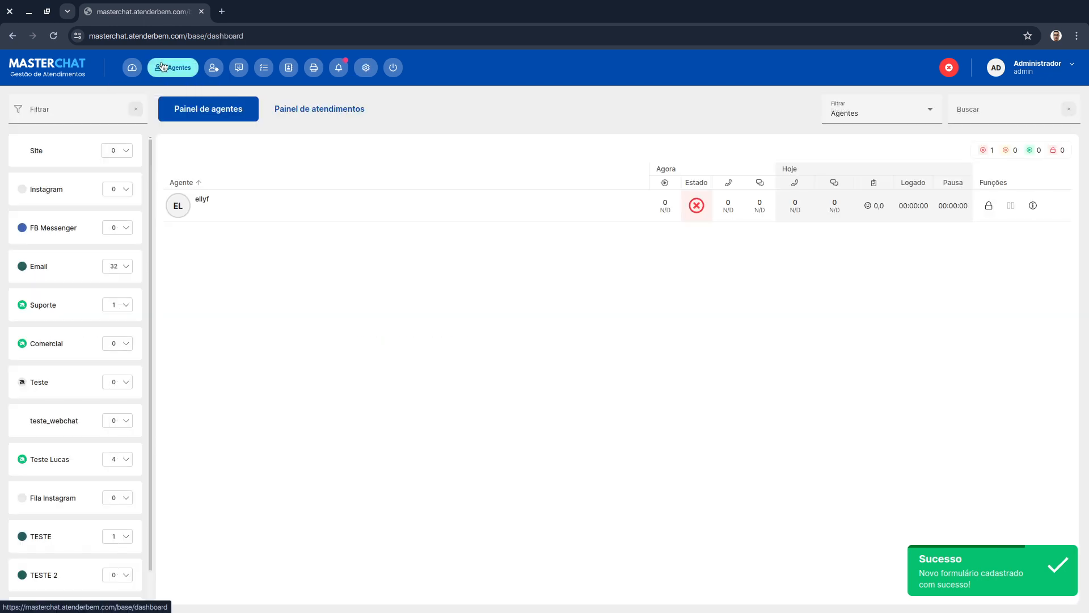
pyautogui.click(214, 69)
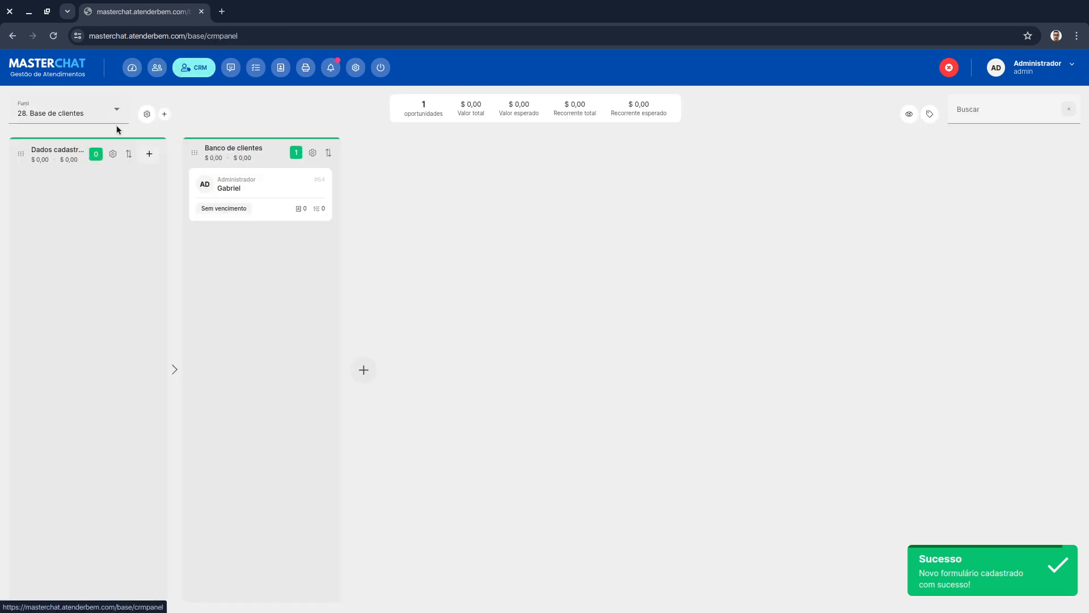
pyautogui.click(164, 116)
pyautogui.write('FOL')
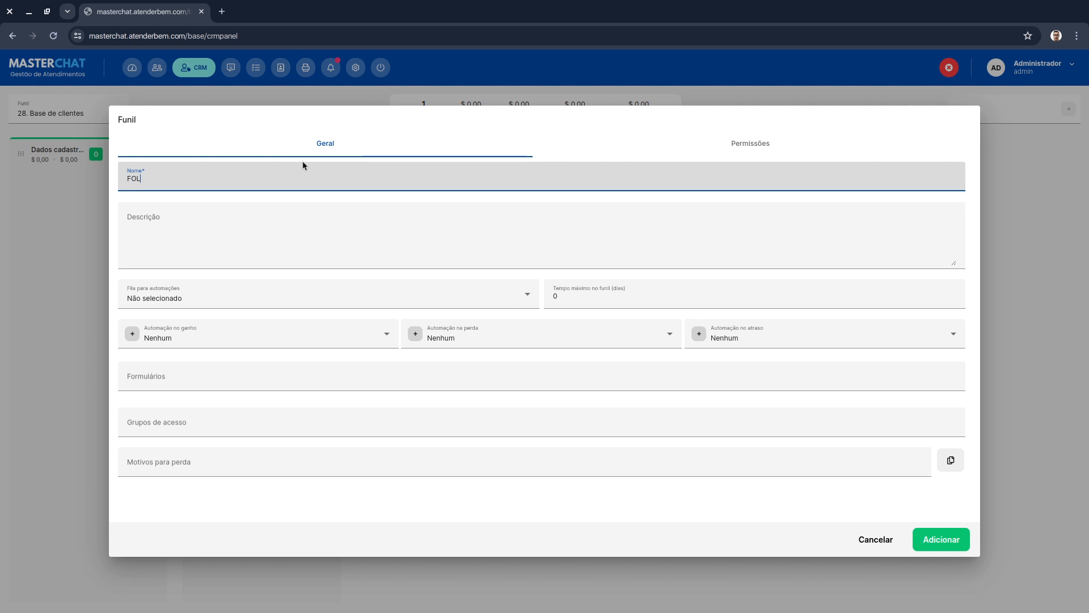
pyautogui.write('LOW REDES SOCIAIS')
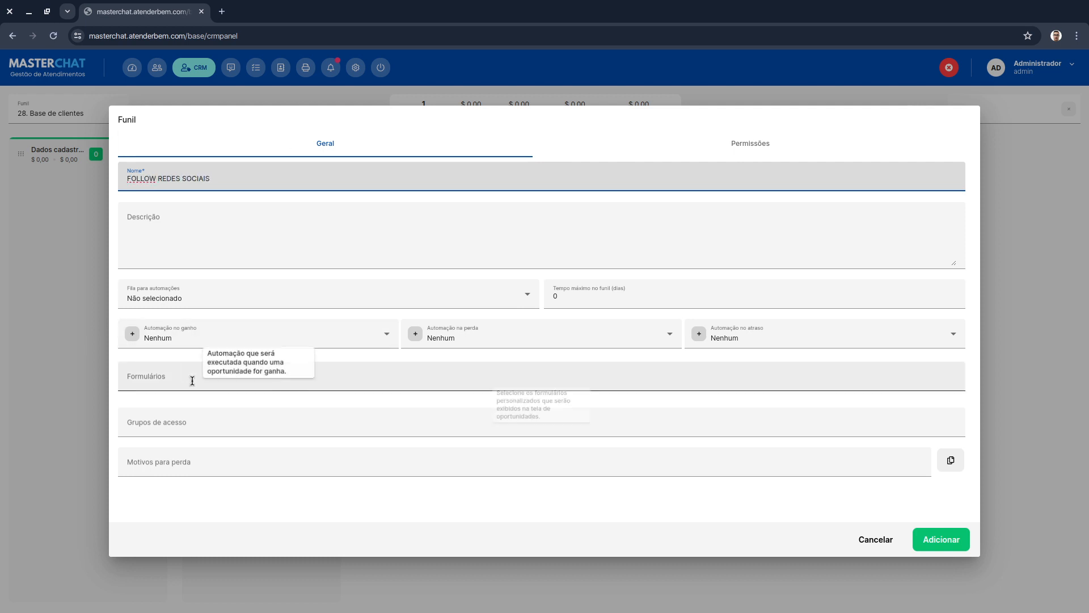
pyautogui.click(223, 377)
pyautogui.click(220, 524)
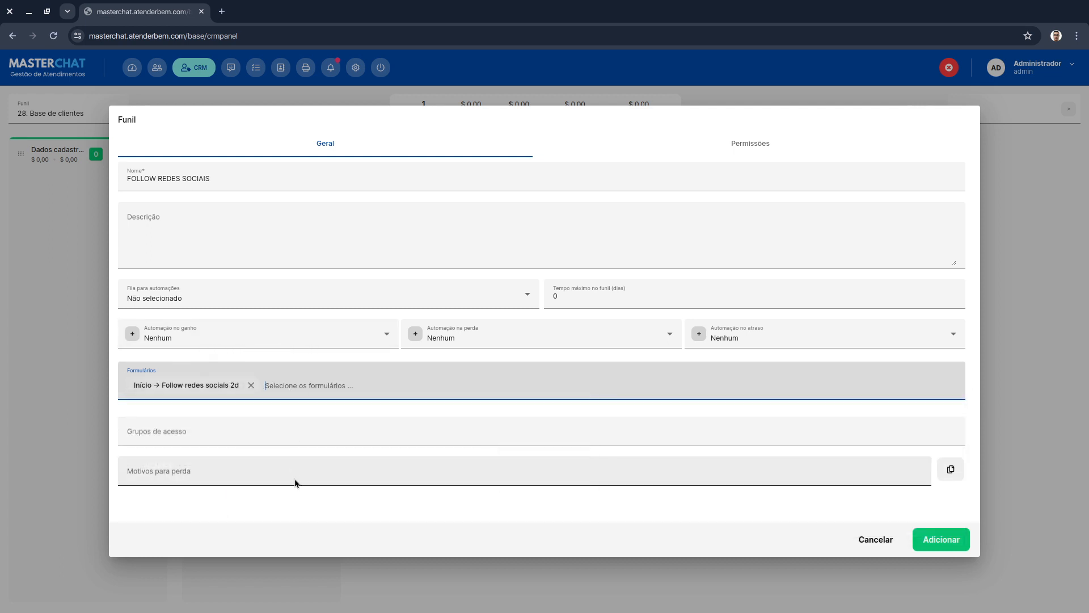
pyautogui.click(941, 546)
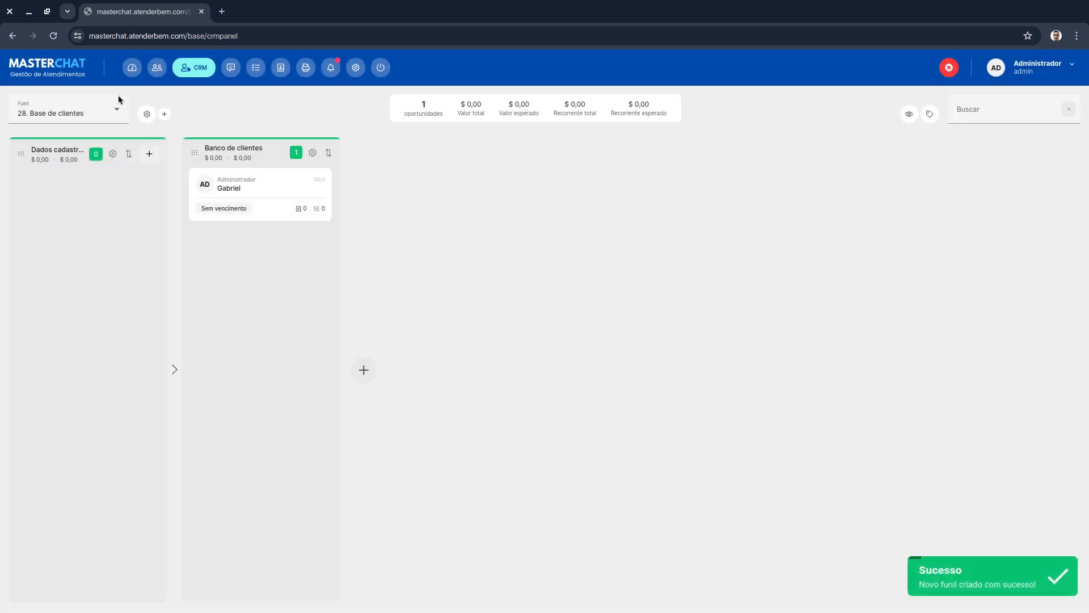
# - Switch to the FOLLOW REDES SOCIAIS funnel and add a stage "Follow 2d" requiring the "Início → Follow redes sociais 2d" form
pyautogui.click(92, 116)
pyautogui.scroll(-1, 73, 239)
pyautogui.click(66, 262)
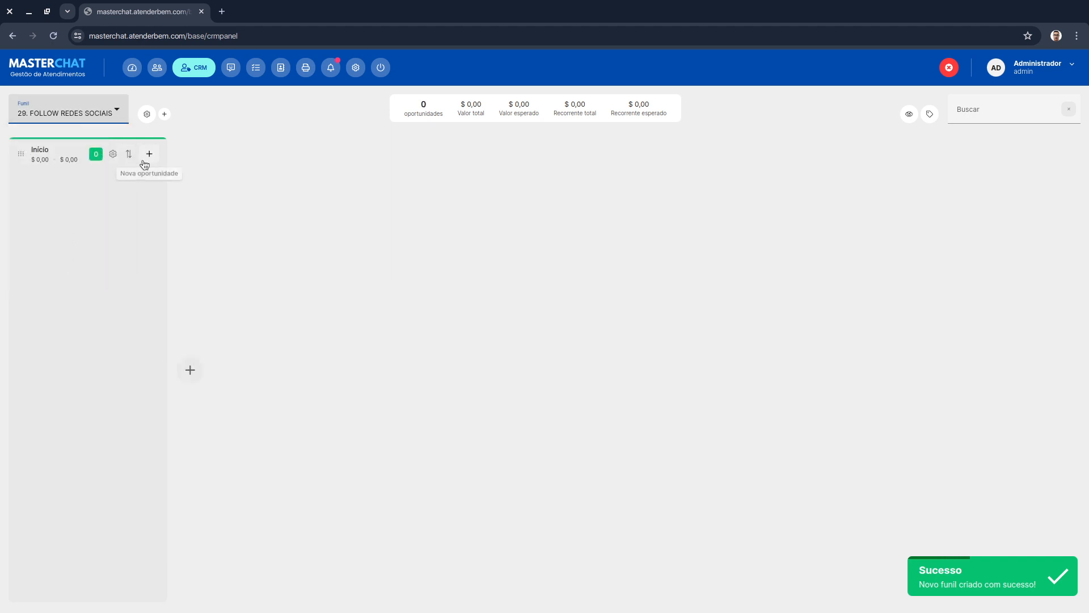
pyautogui.click(190, 369)
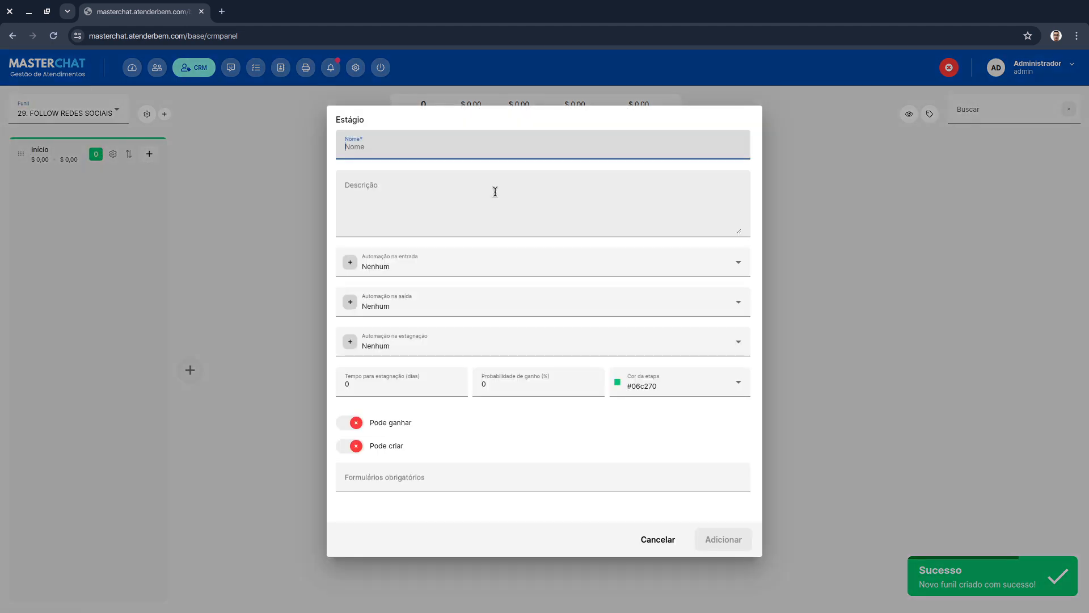
pyautogui.write('Follo')
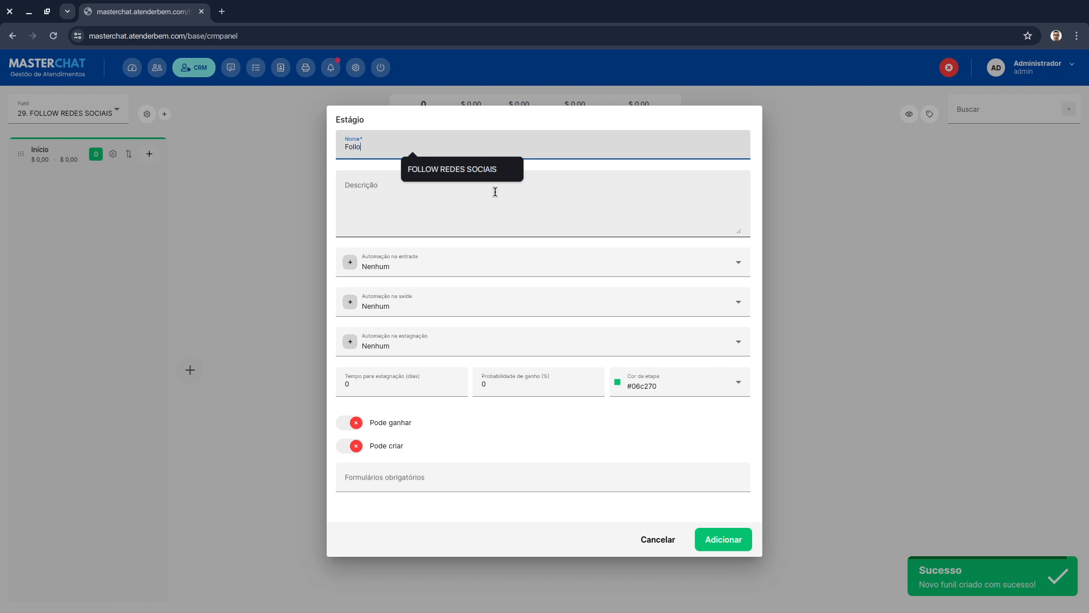
pyautogui.write('w 2d')
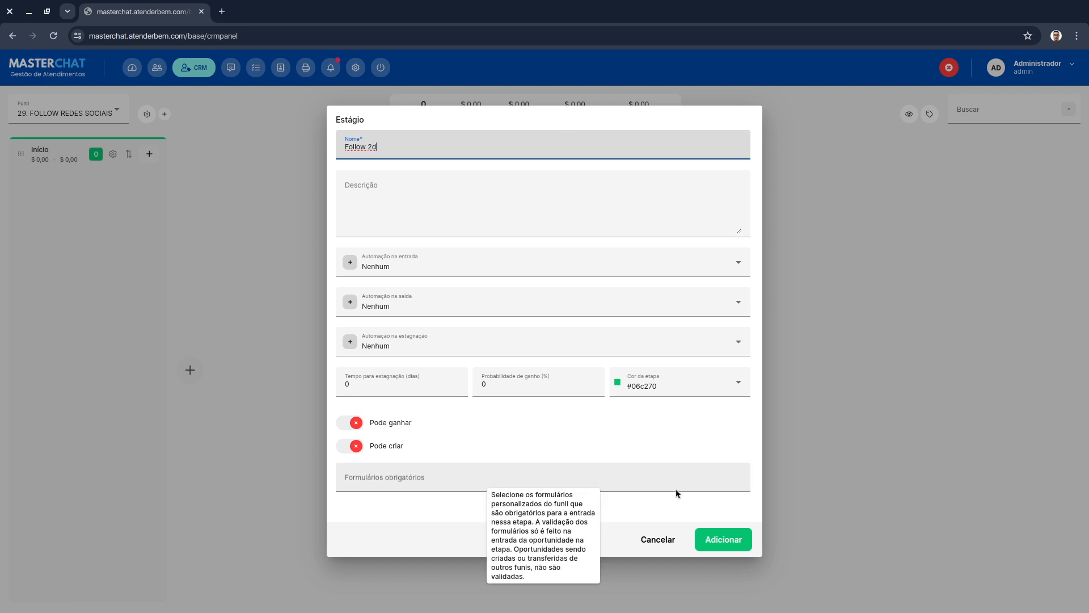
pyautogui.click(618, 476)
pyautogui.click(448, 512)
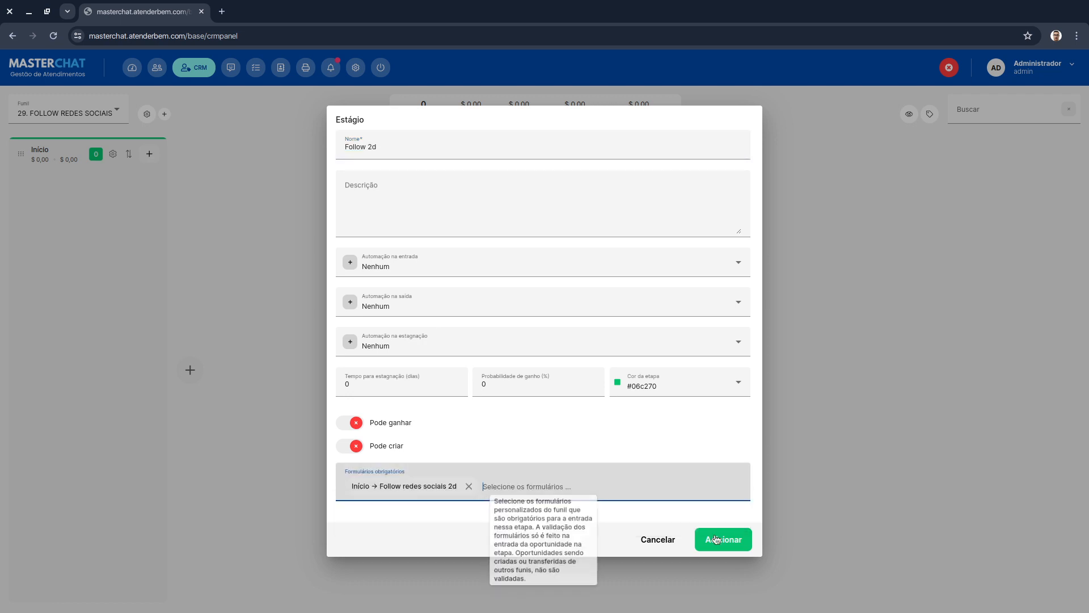
pyautogui.click(716, 539)
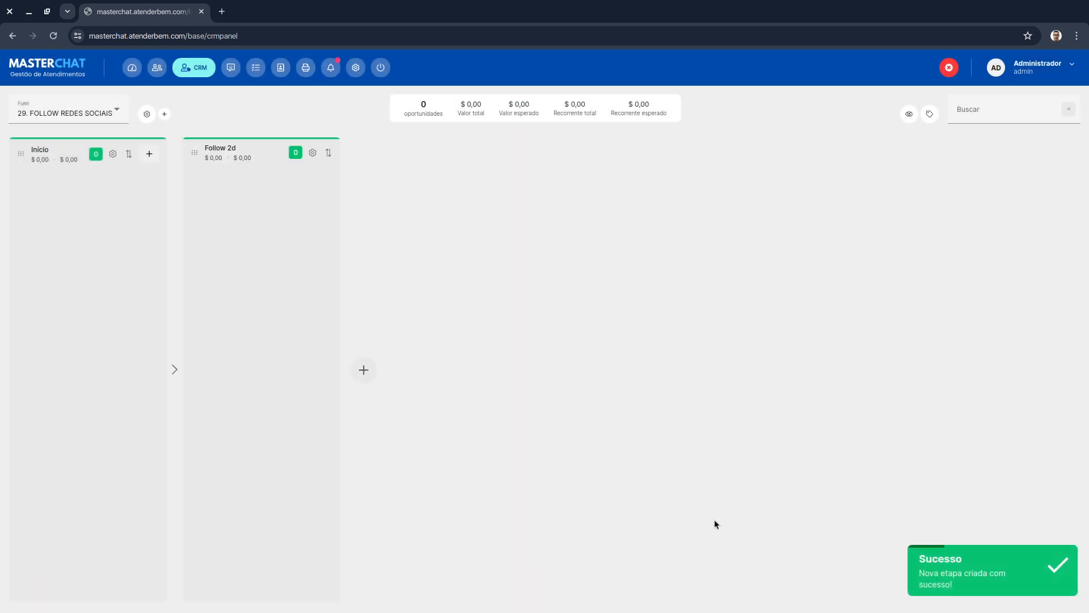
# - Create a new opportunity titled "Gabriel" in the Início stage
pyautogui.click(149, 154)
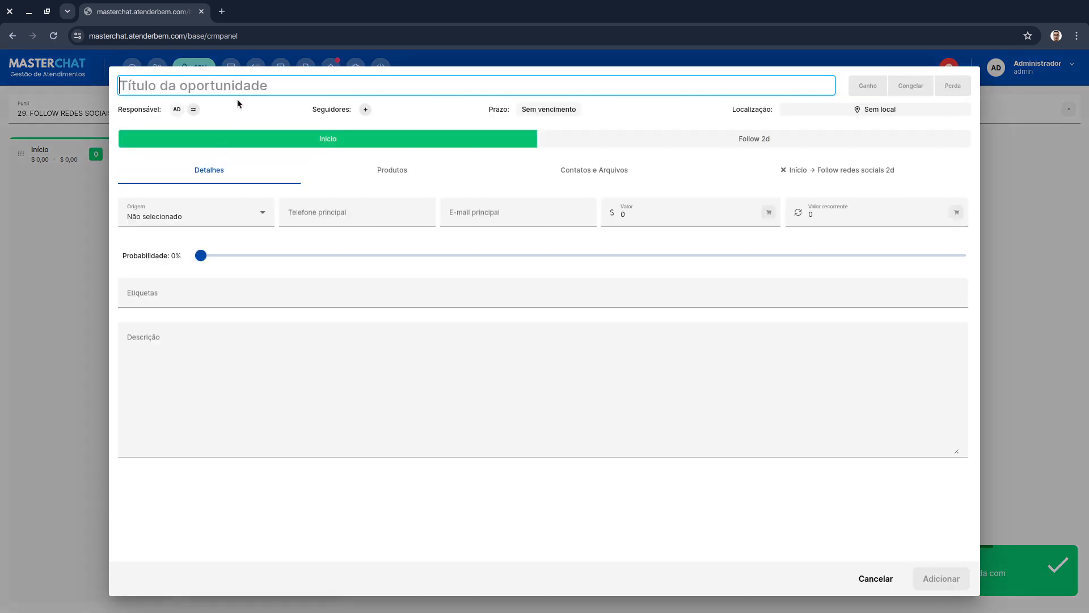
pyautogui.write('Gabriel')
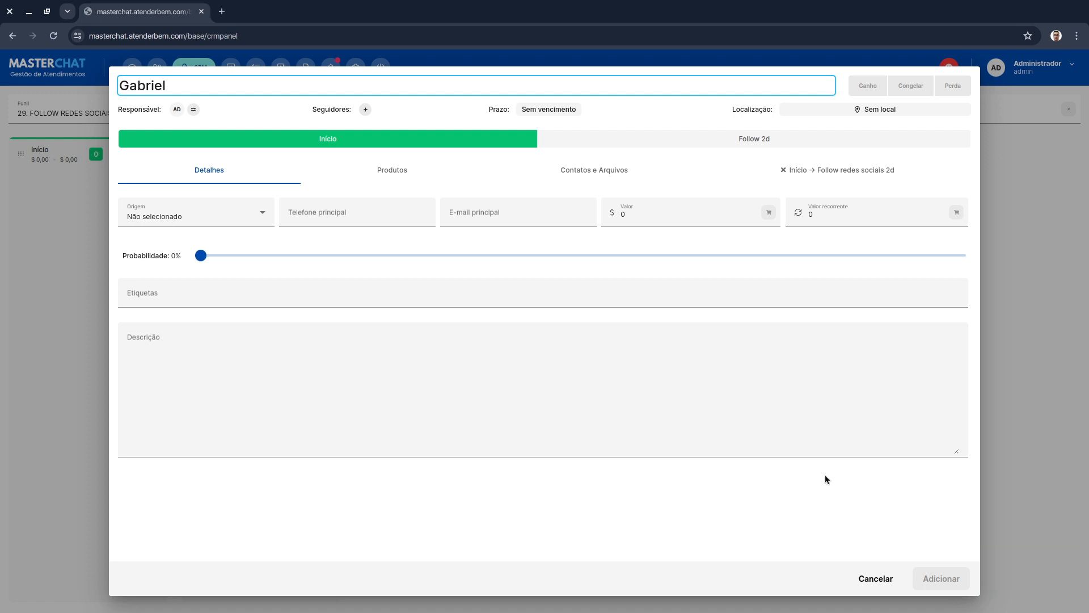
pyautogui.click(930, 578)
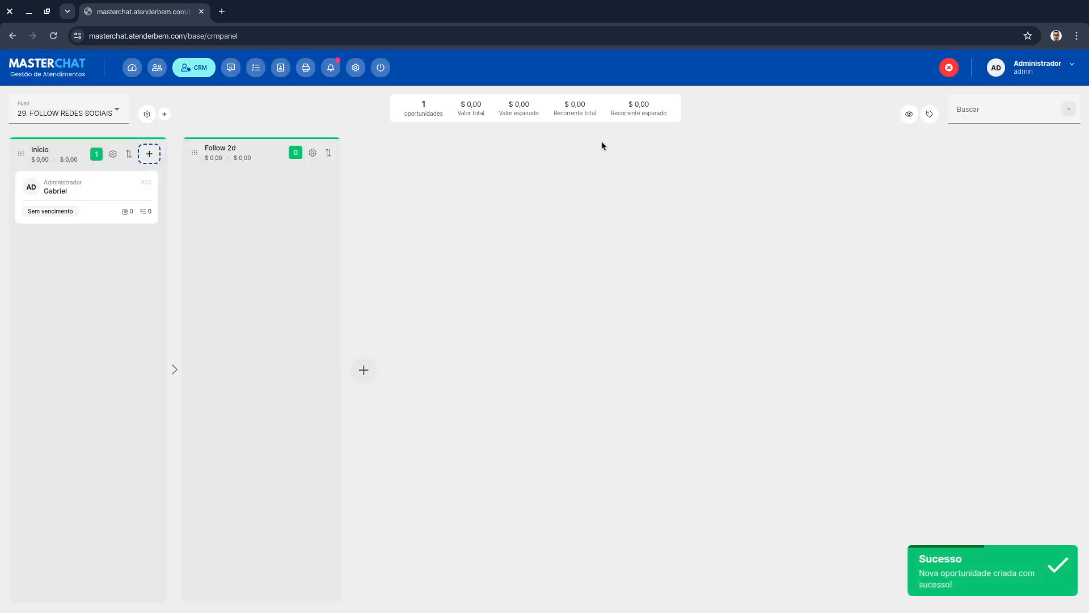
# - Try moving the Gabriel opportunity into the Follow 2d stage, then open the opportunity
pyautogui.moveTo(54, 193); pyautogui.dragTo(354, 249)
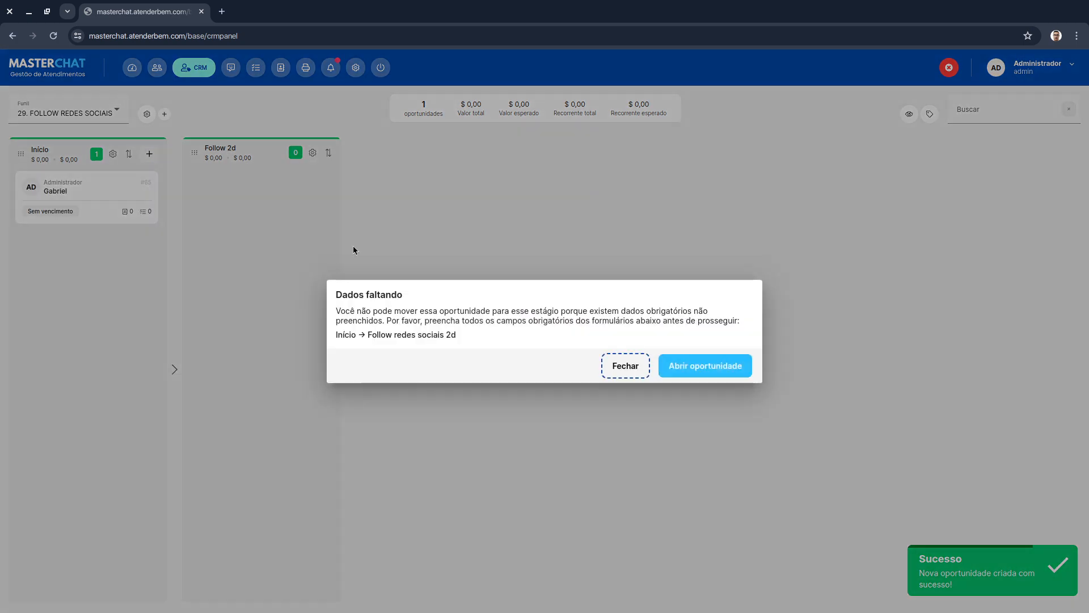
pyautogui.click(719, 372)
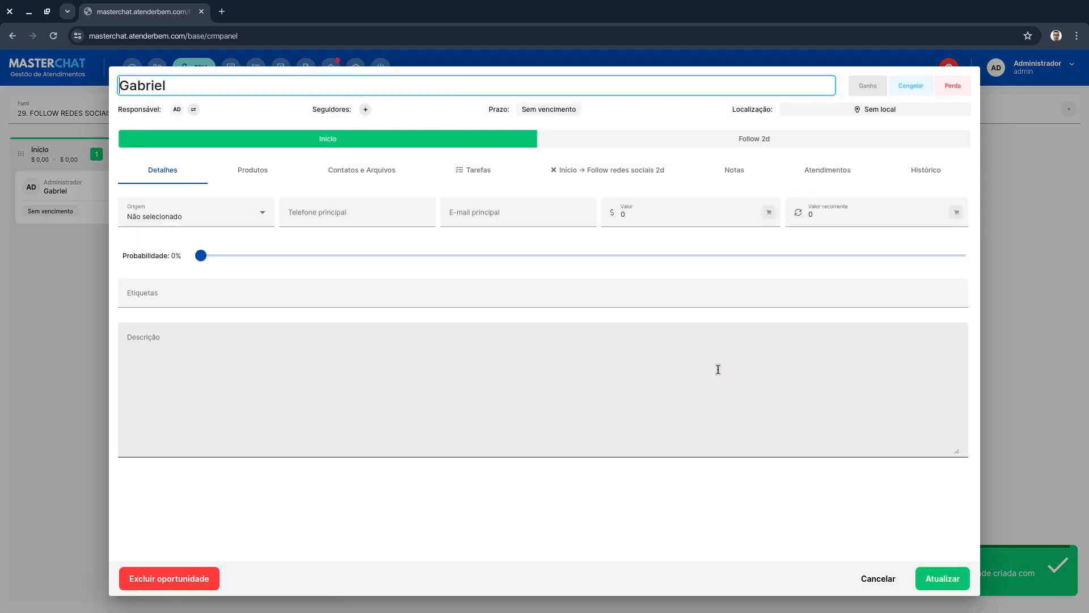
pyautogui.click(630, 172)
pyautogui.click(252, 203)
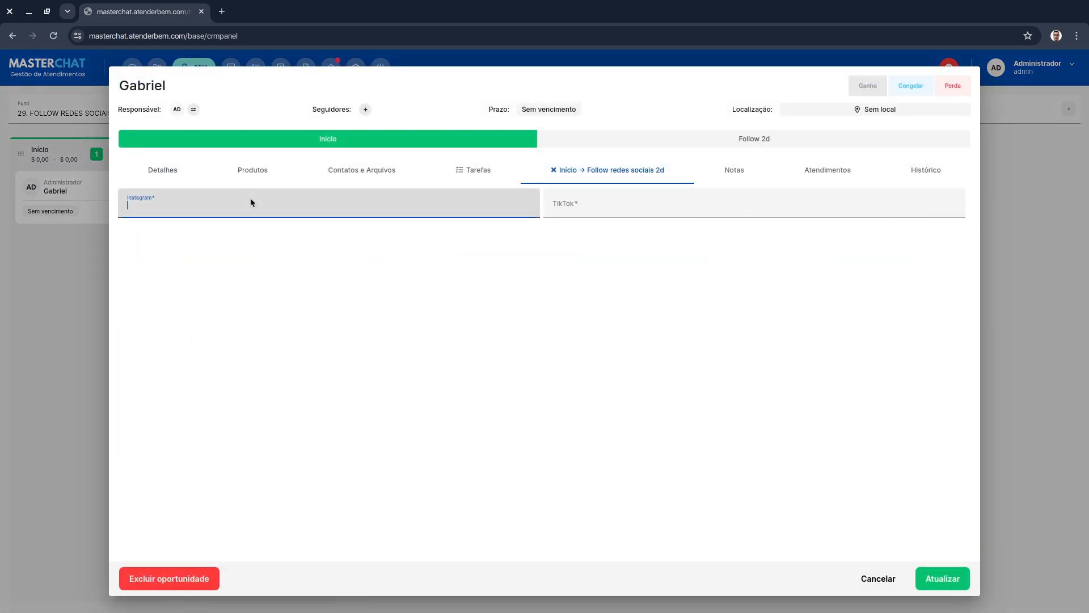
pyautogui.write('@teste123')
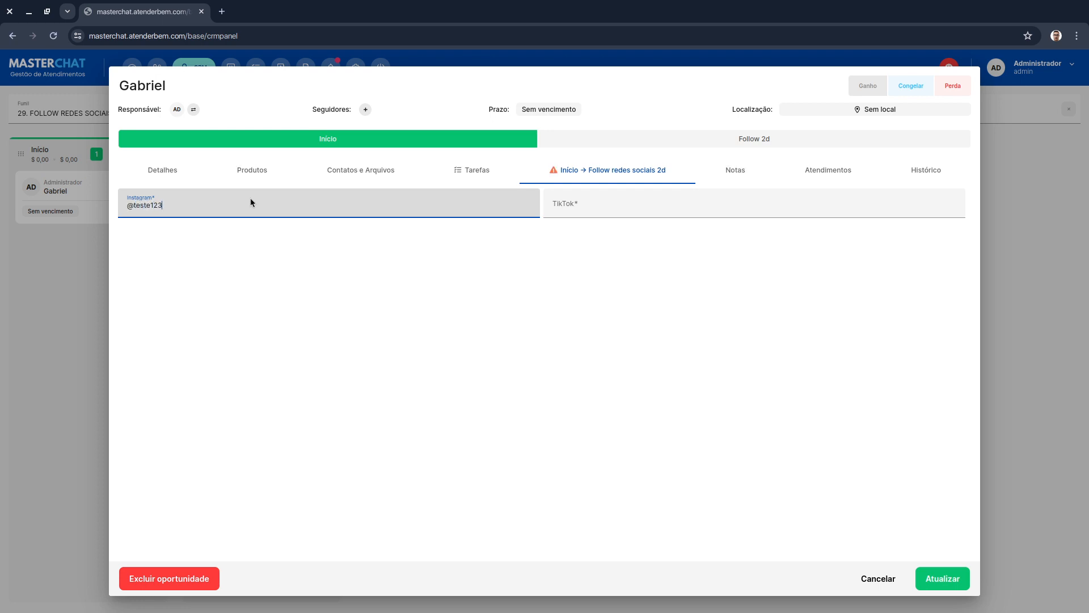
pyautogui.click(610, 215)
pyautogui.click(496, 201)
pyautogui.hotkey('ctrl', 'a')
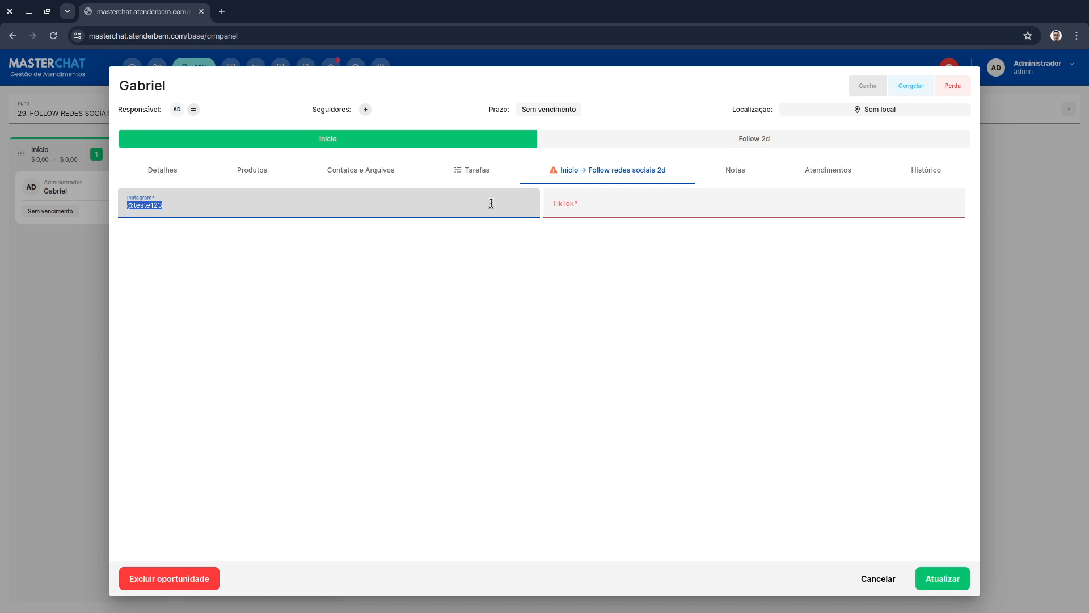
pyautogui.hotkey('ctrl', 'c')
pyautogui.click(626, 203)
pyautogui.hotkey('ctrl', 'v')
# - Save the opportunity and move it into the Follow 2d stage
pyautogui.click(944, 577)
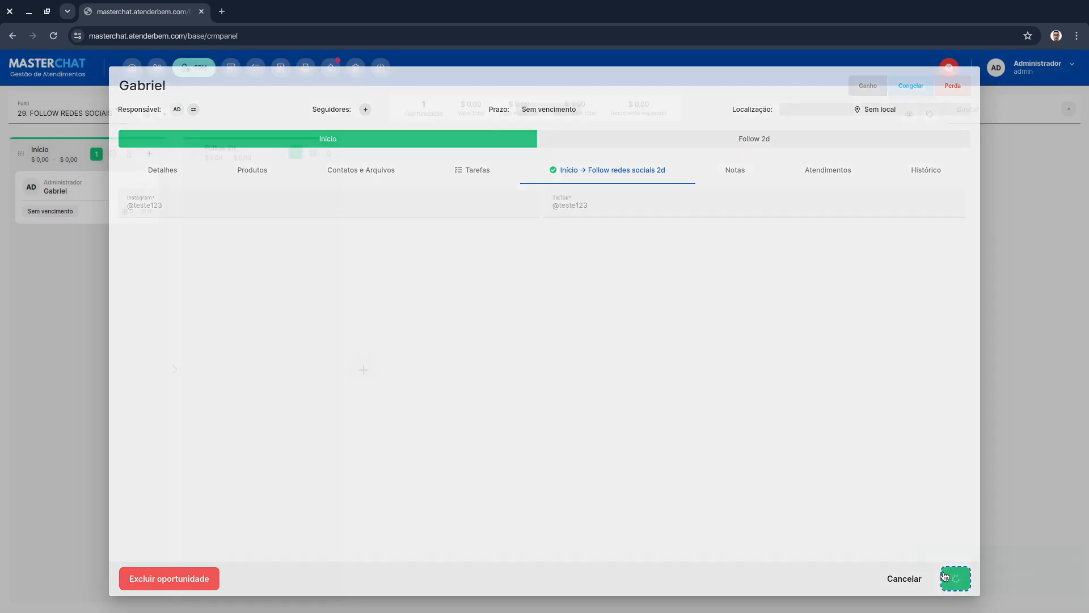
pyautogui.moveTo(56, 189); pyautogui.dragTo(242, 188)
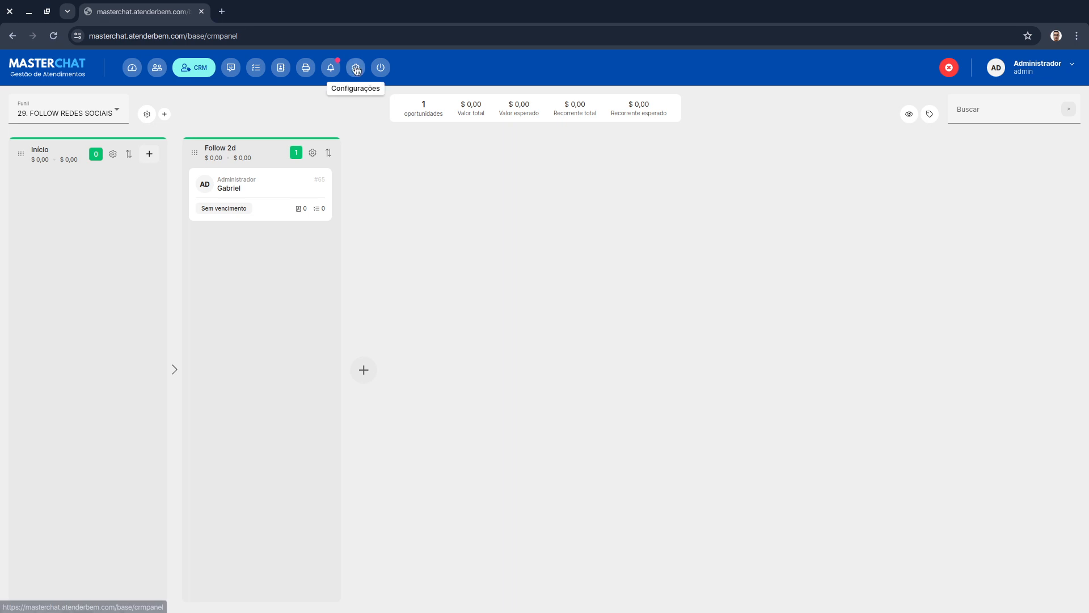
# - Open the custom forms settings and start adding a new form
pyautogui.click(355, 67)
pyautogui.moveTo(324, 230)
pyautogui.moveTo(299, 250)
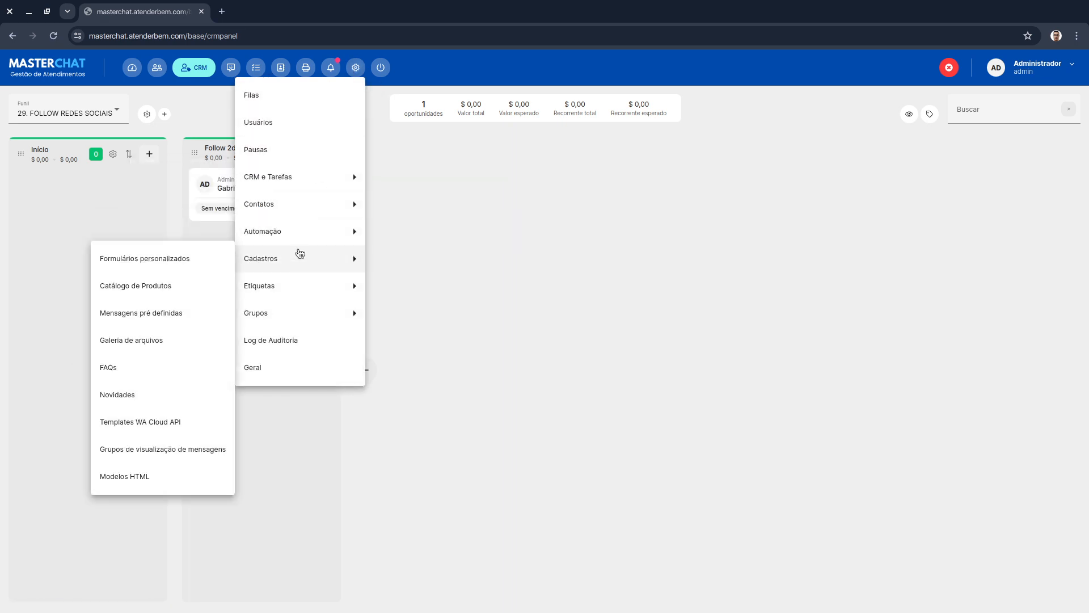
pyautogui.click(195, 262)
pyautogui.click(1046, 107)
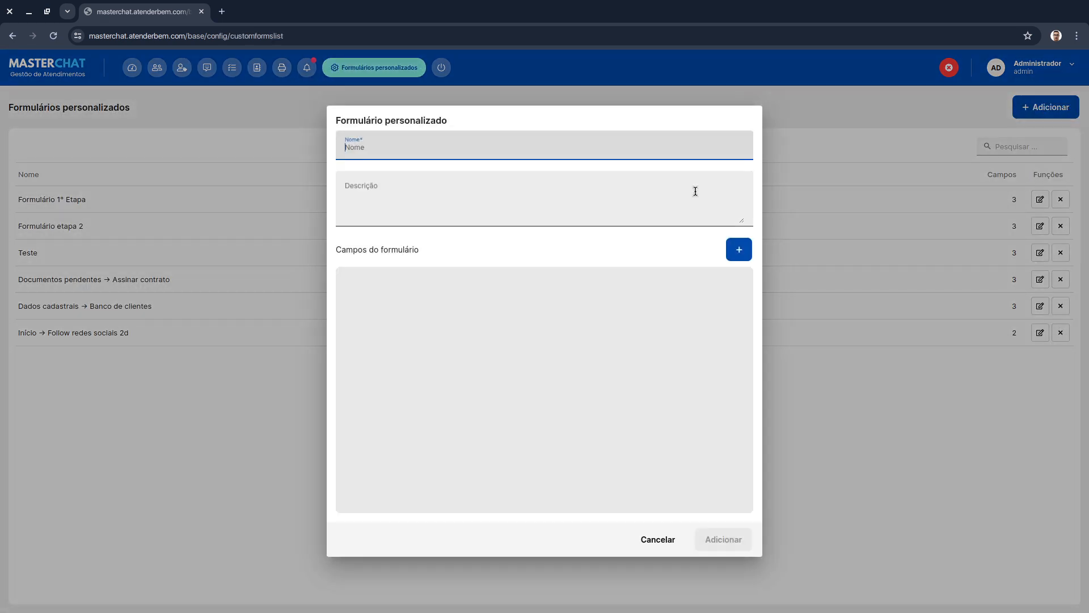
# - Name the new custom form "Datas importantes" with the description "Reúne datas importantes sobre o cliente e a empresa"
pyautogui.write('Datas importantes')
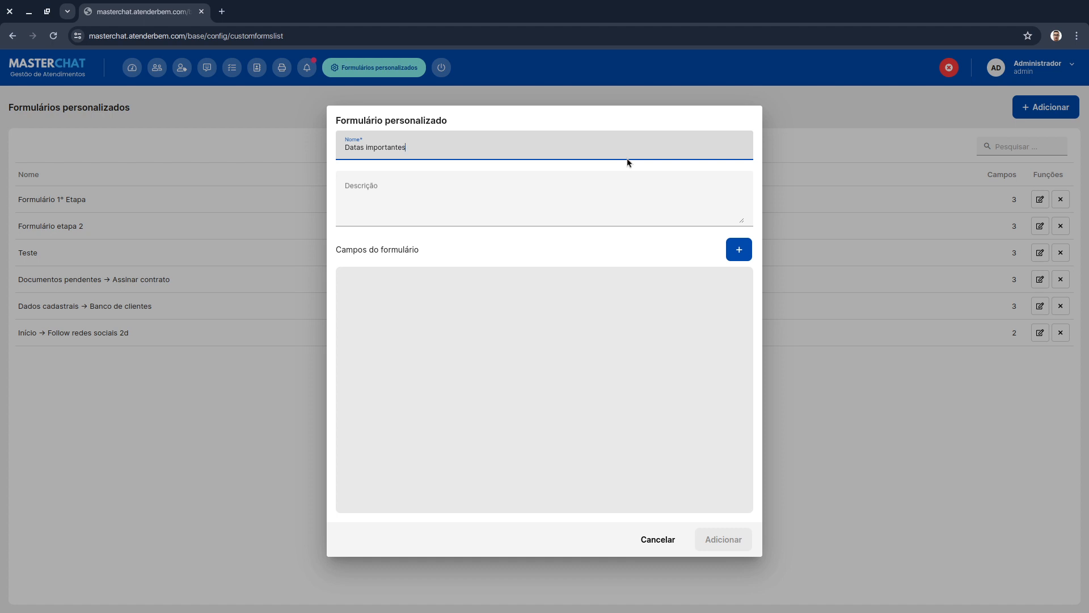
pyautogui.click(555, 195)
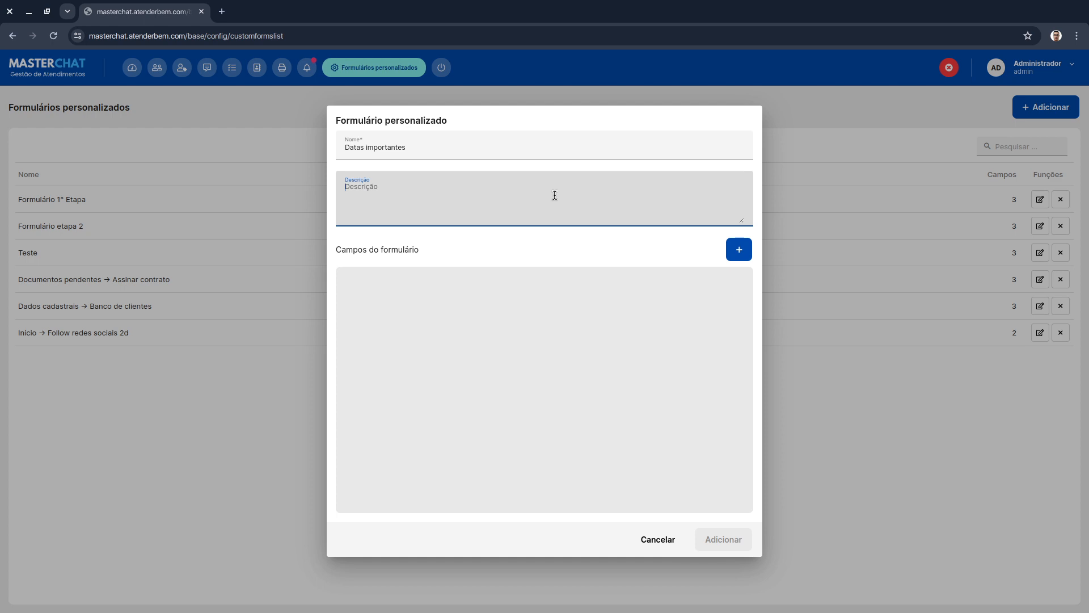
pyautogui.write('Esse form')
pyautogui.hotkey('ctrl', 'a')
pyautogui.write('Reúne datas importantes sobre o cliente e a empr')
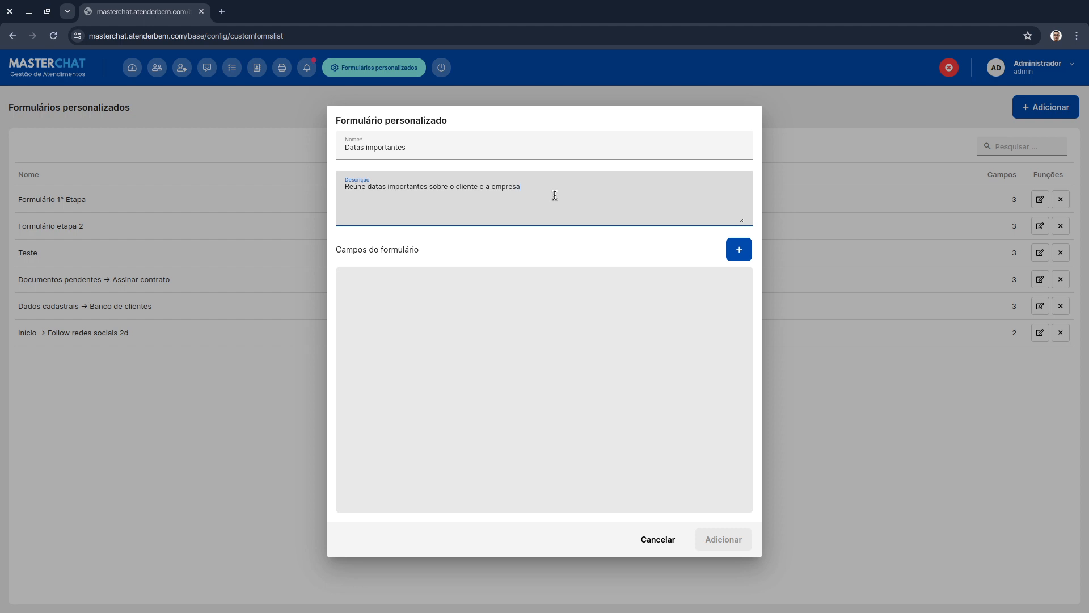
pyautogui.write('esa')
# - Add a required date field named "Primeiro contato" to the form
pyautogui.click(492, 249)
pyautogui.click(739, 249)
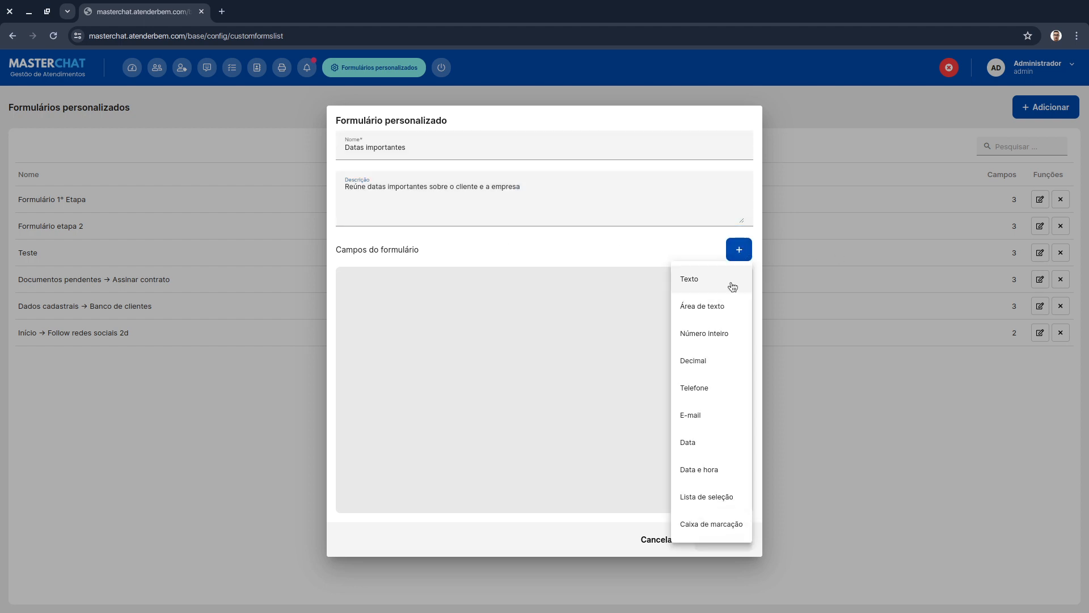
pyautogui.click(704, 450)
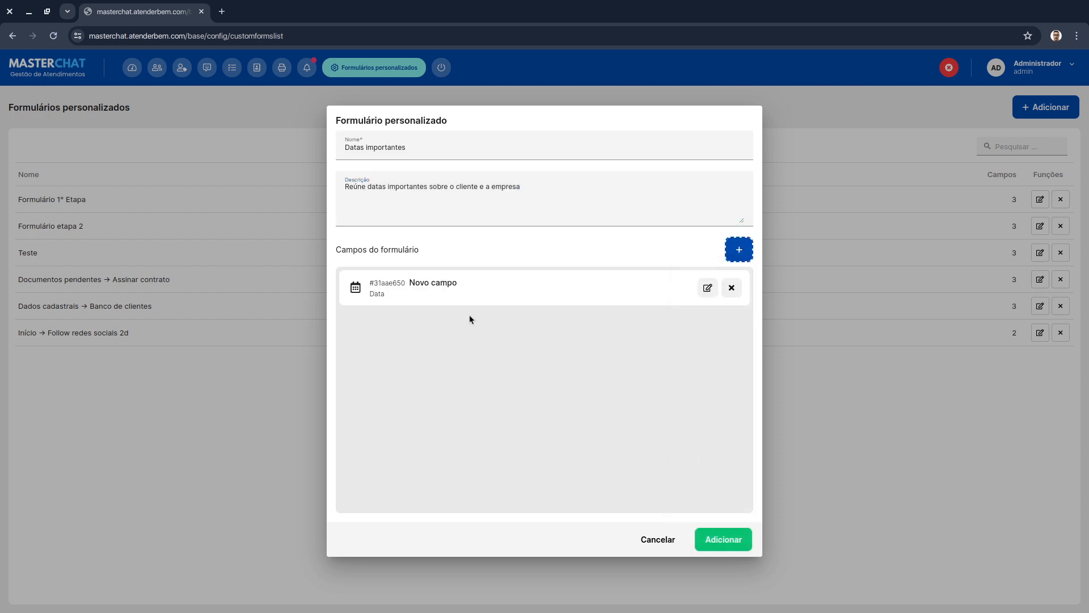
pyautogui.click(707, 288)
pyautogui.tripleClick(479, 299)
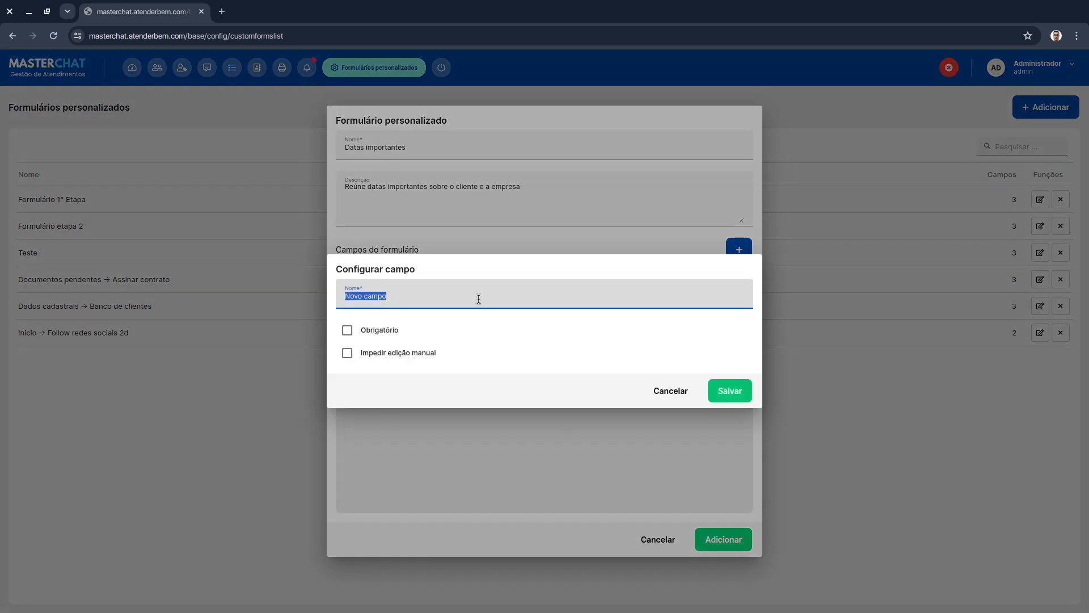
pyautogui.write('Primeir')
pyautogui.click(399, 330)
pyautogui.click(726, 394)
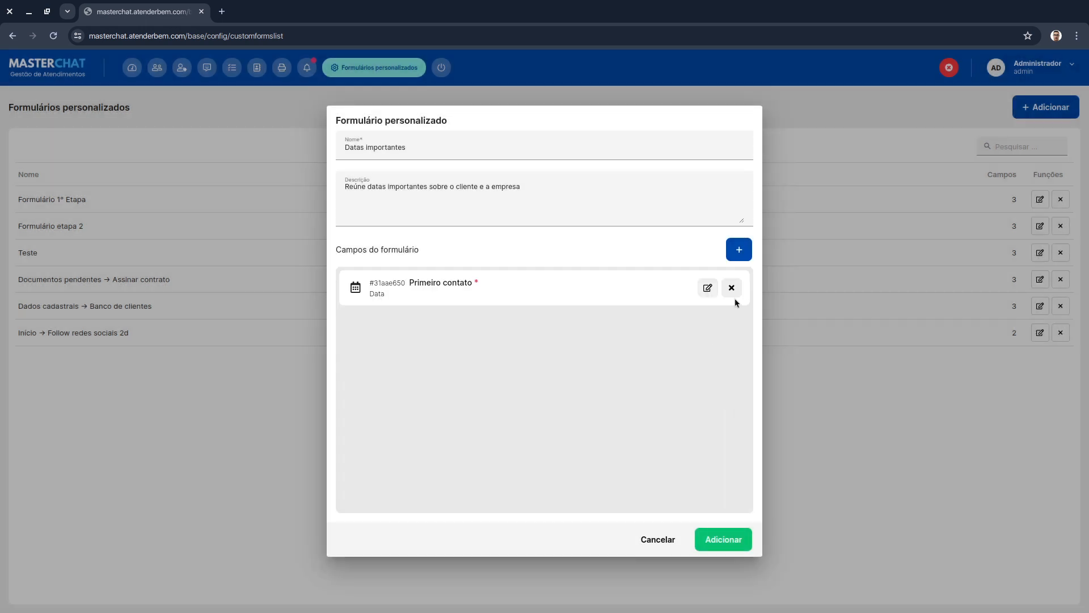
# - Add a required date field named "Data de aniversário"
pyautogui.click(737, 255)
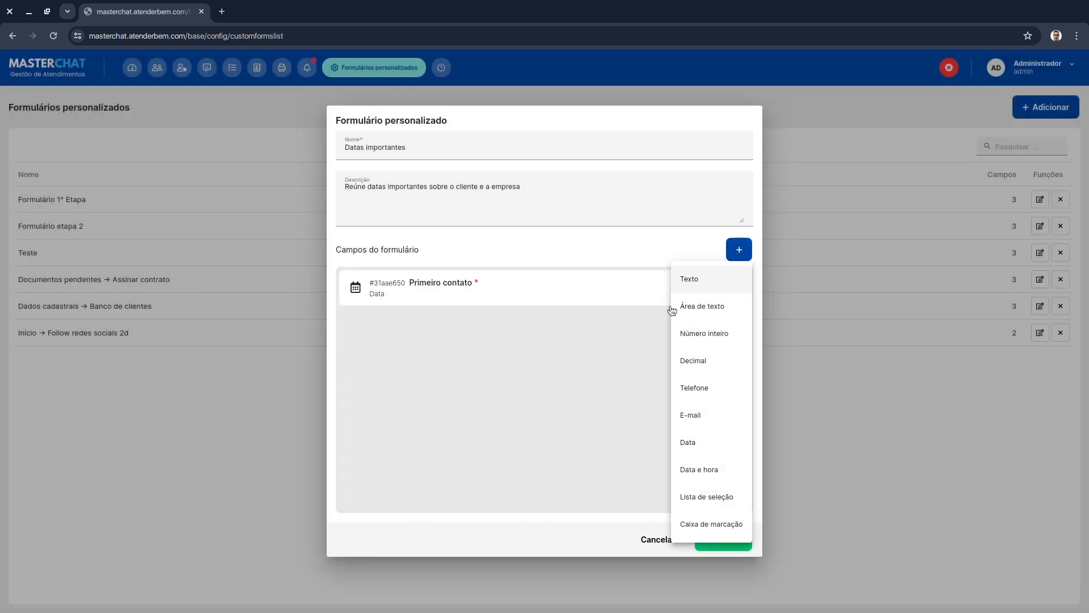
pyautogui.click(708, 445)
pyautogui.click(707, 326)
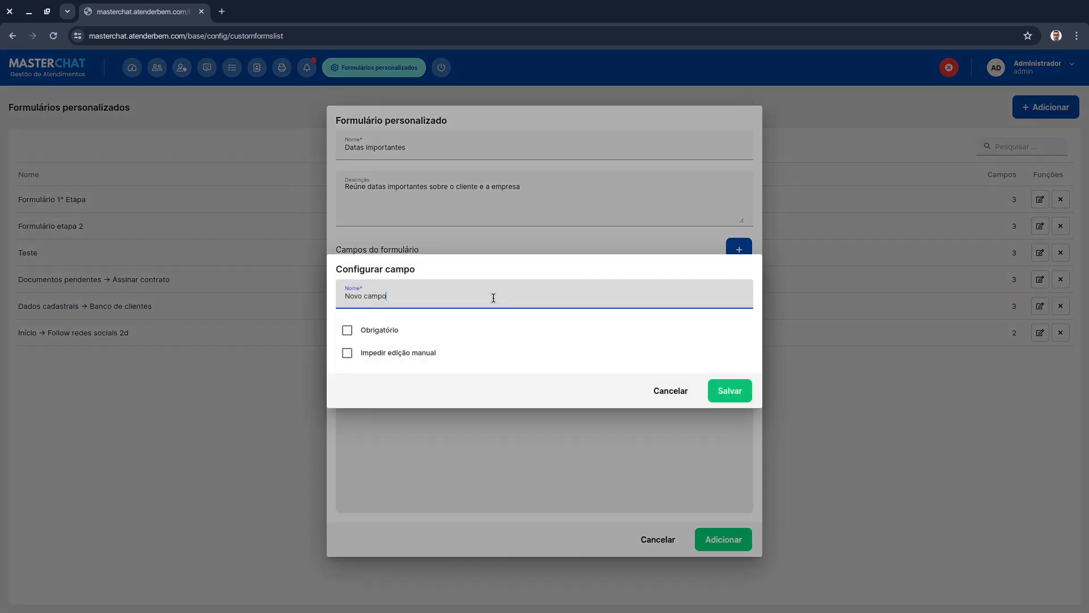
pyautogui.tripleClick(493, 298)
pyautogui.write('Data de aniversário')
pyautogui.click(536, 342)
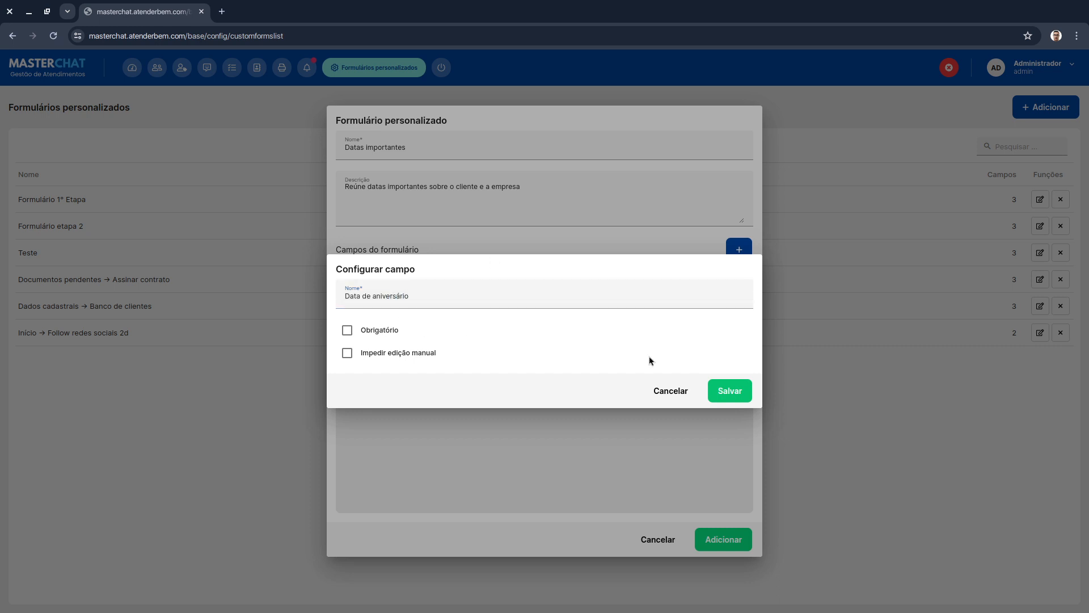
pyautogui.click(348, 330)
pyautogui.click(735, 397)
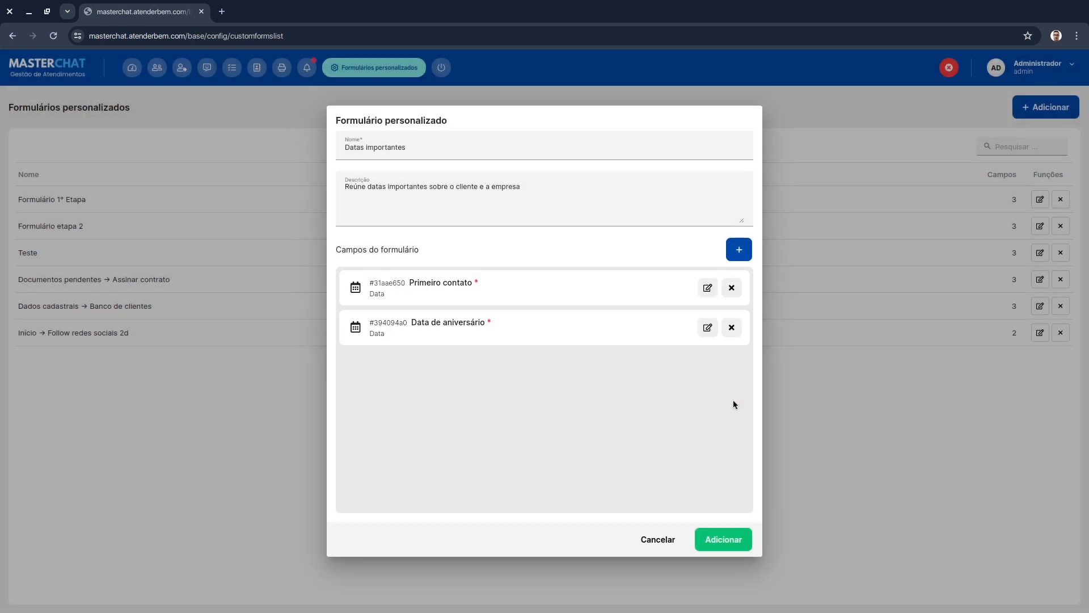
# - Add a required date field named "Assinatura do contrato"
pyautogui.click(736, 248)
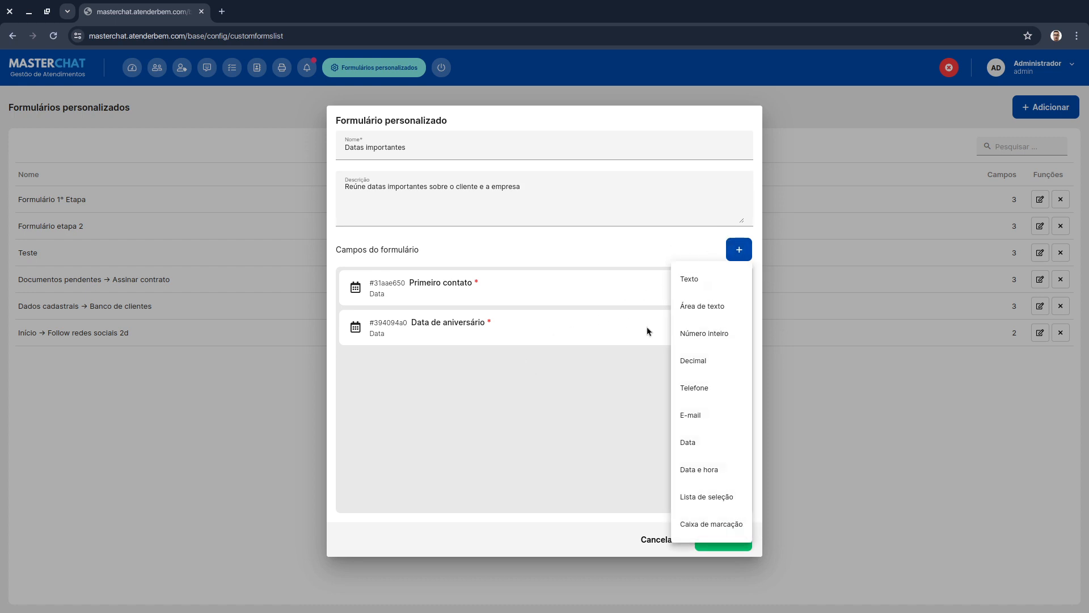
pyautogui.click(705, 442)
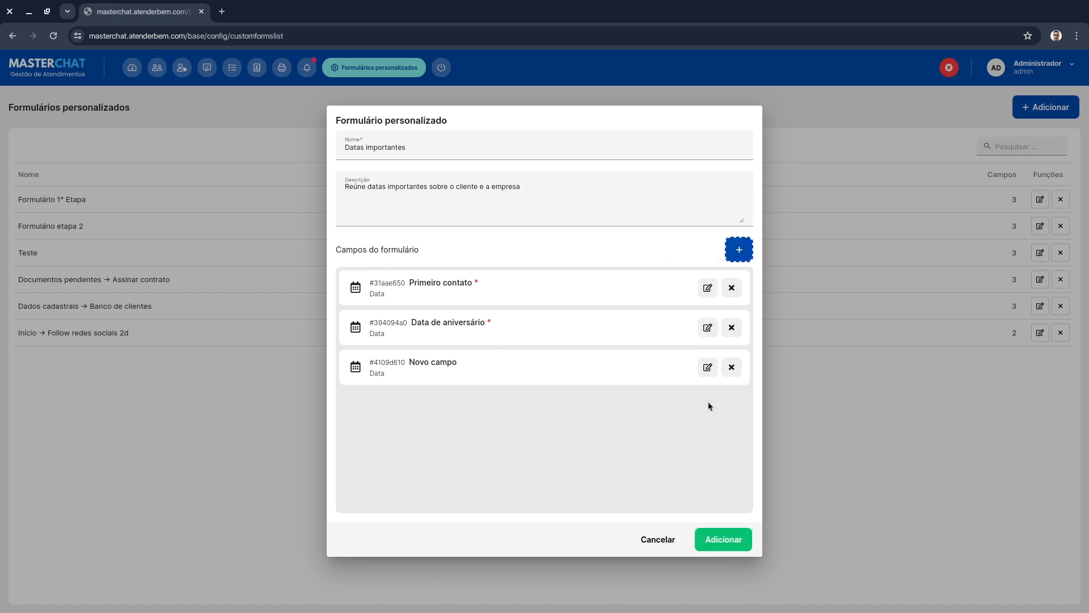
pyautogui.click(707, 369)
pyautogui.tripleClick(446, 296)
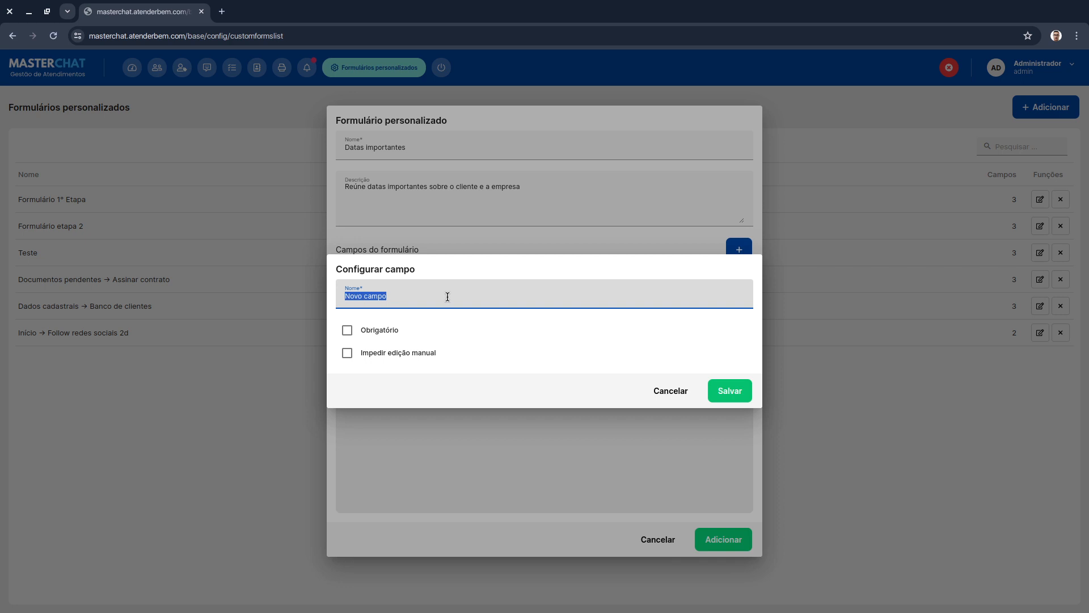
pyautogui.write('Data')
pyautogui.tripleClick(448, 296)
pyautogui.write('Assinatura do contrato')
pyautogui.click(363, 327)
pyautogui.click(730, 389)
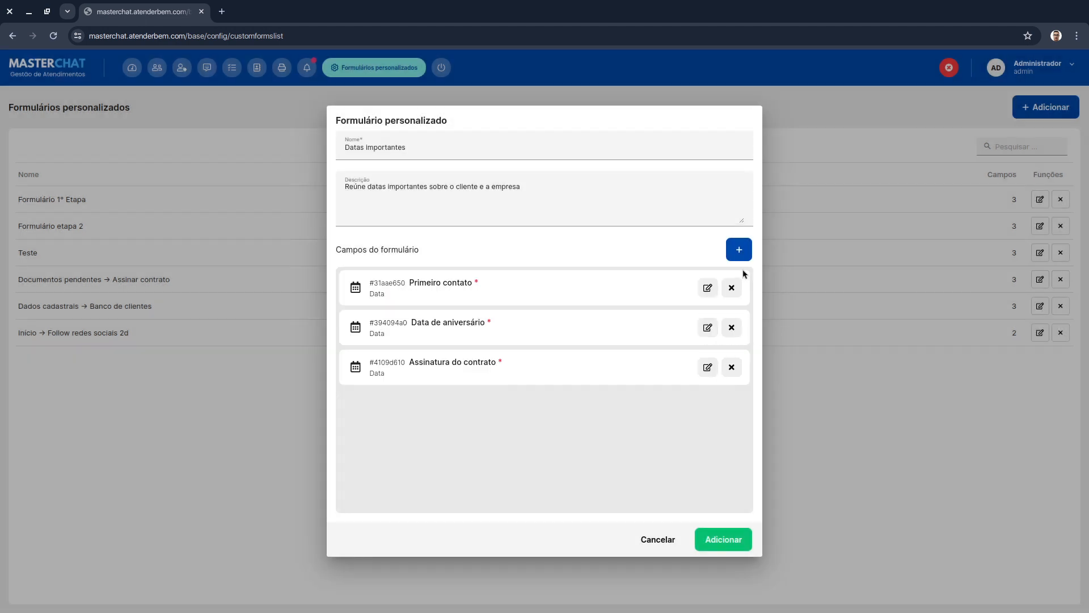
# - Add a required date-and-time field named "Envio dos documentos" and save the new form
pyautogui.click(739, 250)
pyautogui.click(732, 475)
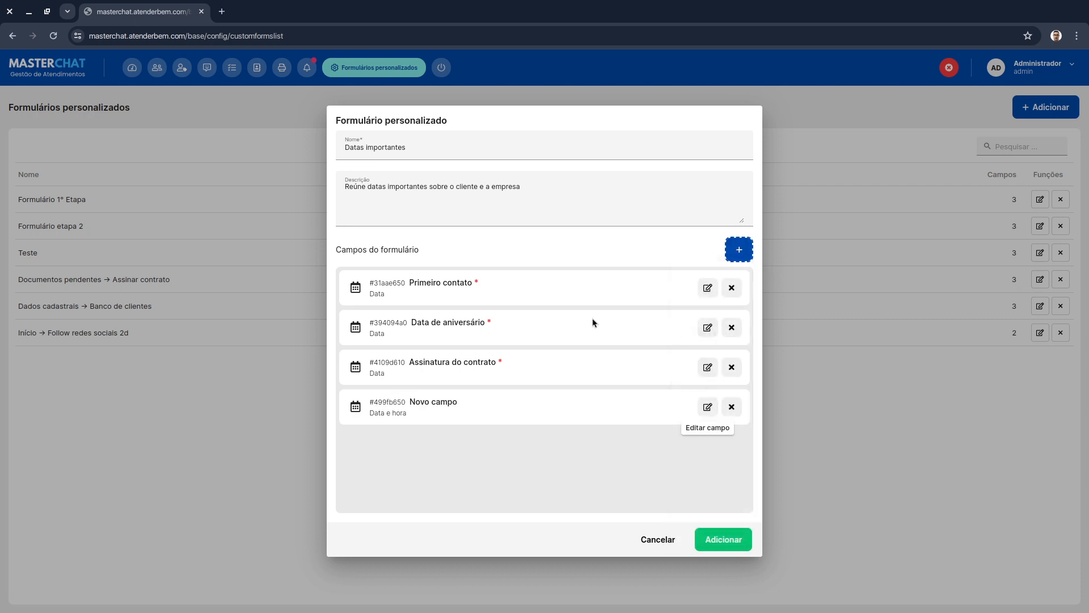
pyautogui.click(707, 410)
pyautogui.hotkey('ctrl', 'shift', 'Left')
pyautogui.hotkey('ctrl', 'shift', 'Left')
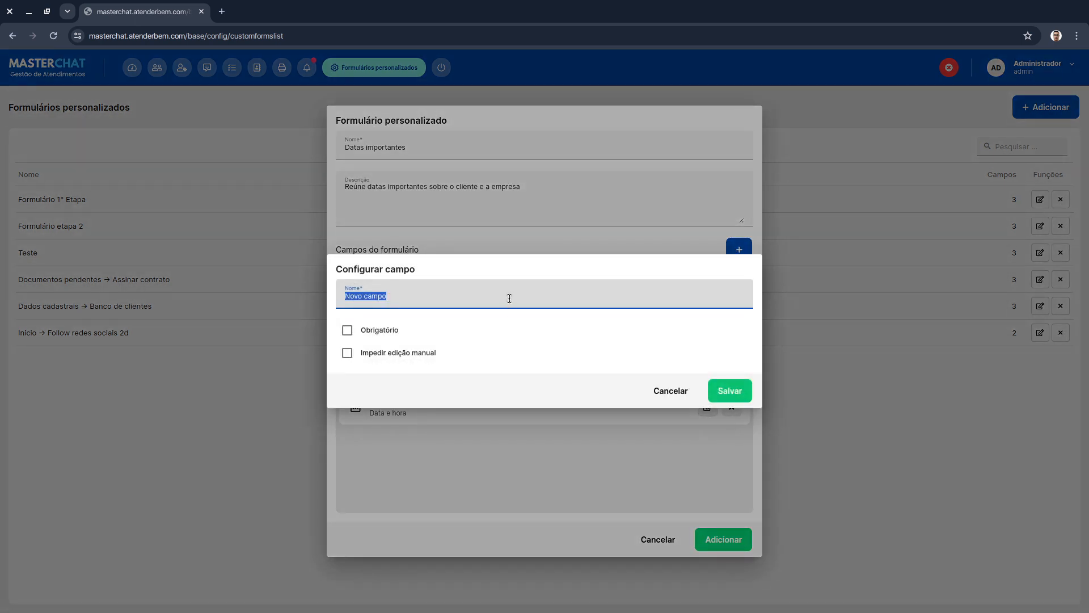
pyautogui.write('Entre')
pyautogui.hotkey('ctrl', 'shift', 'Left')
pyautogui.write('Envio dos documentos')
pyautogui.click(377, 330)
pyautogui.click(732, 388)
pyautogui.click(737, 536)
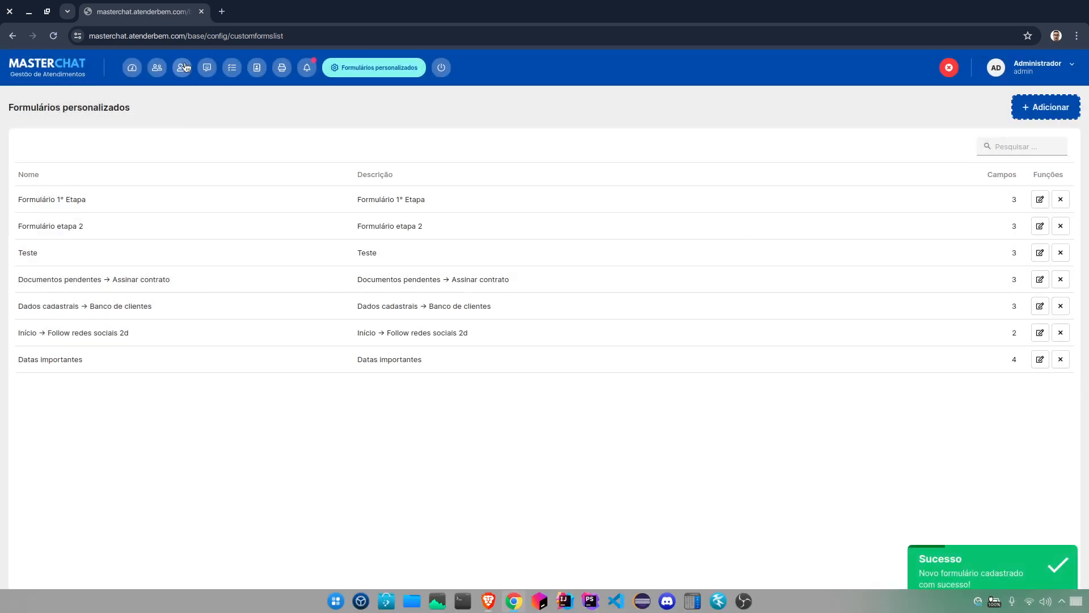
# - In the CRM, switch to the TESTE 2 funnel and add the Datas importantes form to its funnel forms
pyautogui.click(182, 67)
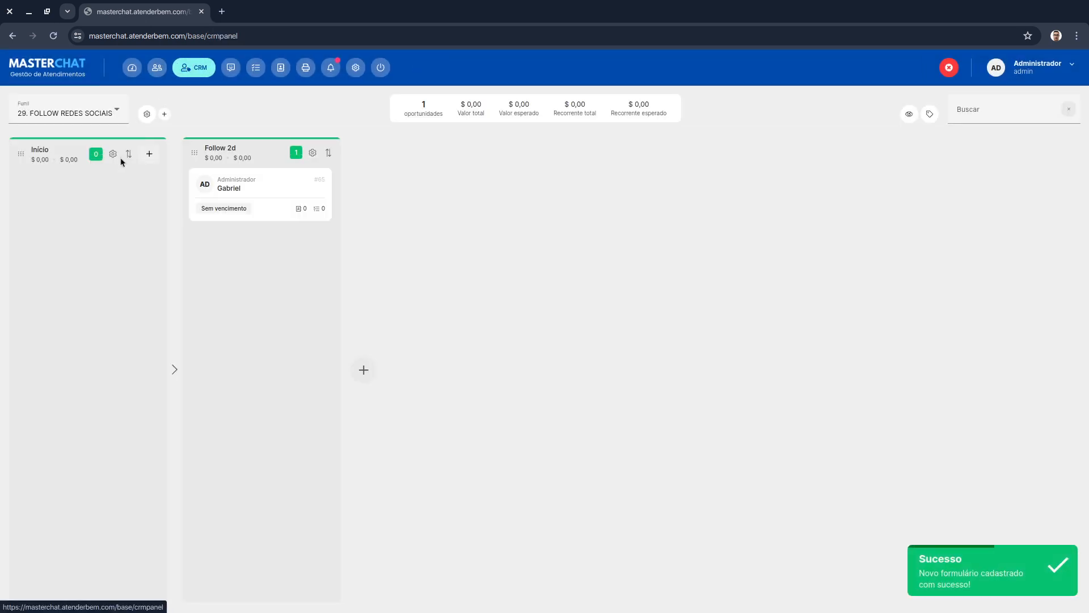
pyautogui.click(80, 118)
pyautogui.click(80, 210)
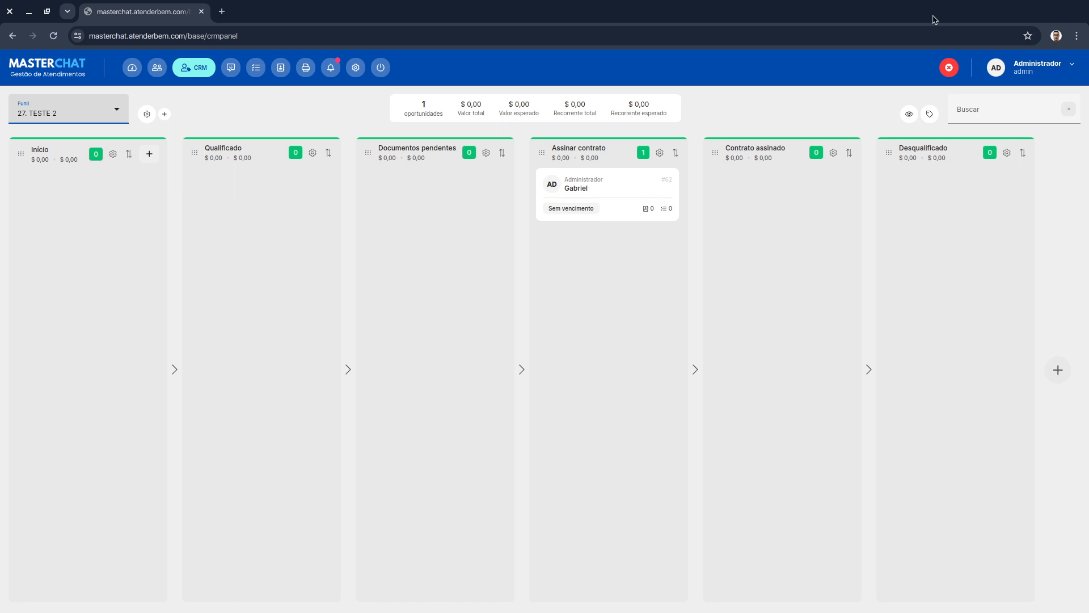
pyautogui.click(147, 114)
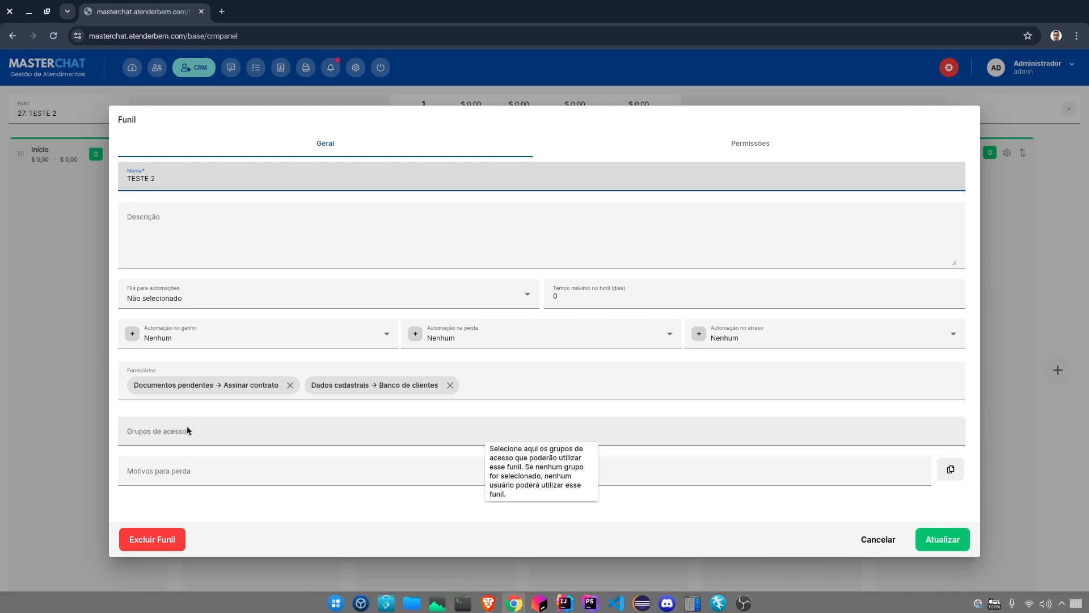
pyautogui.click(573, 384)
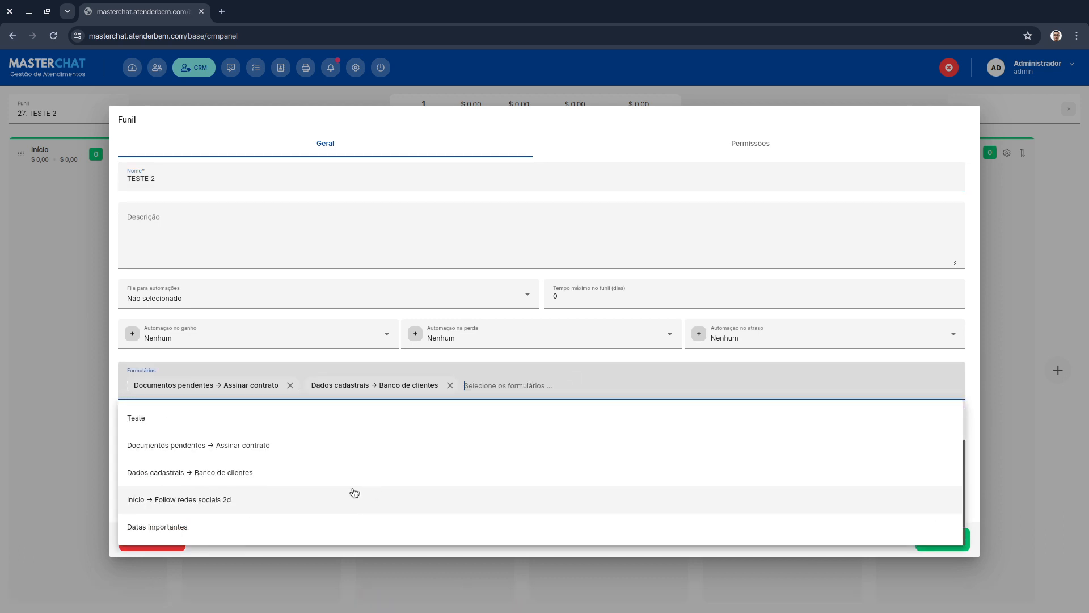
pyautogui.click(219, 519)
pyautogui.click(949, 539)
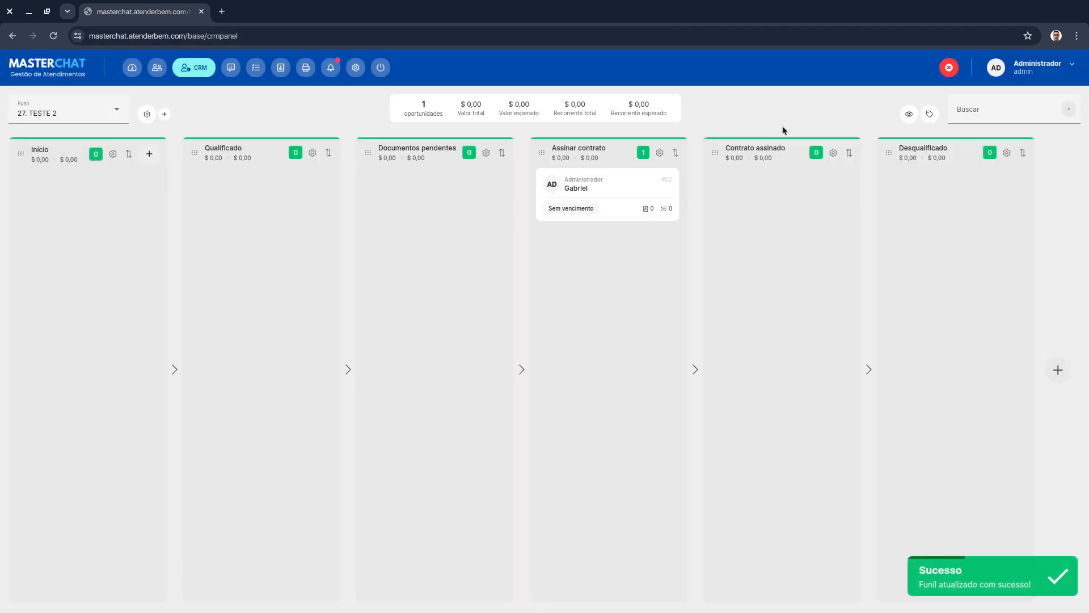
# - Make Datas importantes a required form for the Contrato assinado stage
pyautogui.click(834, 153)
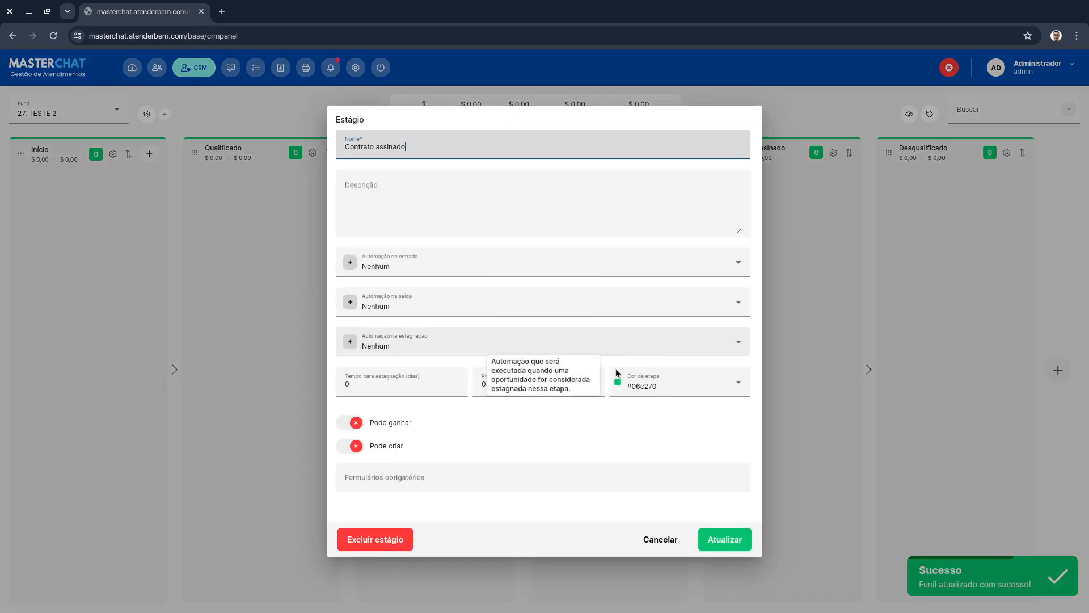
pyautogui.click(448, 482)
pyautogui.click(418, 561)
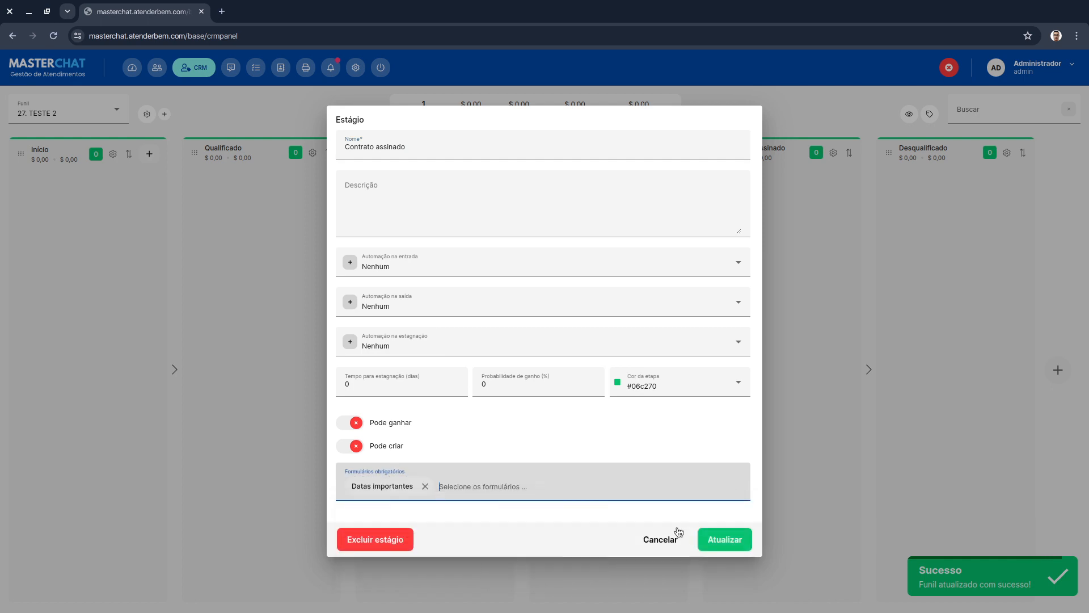
pyautogui.click(705, 540)
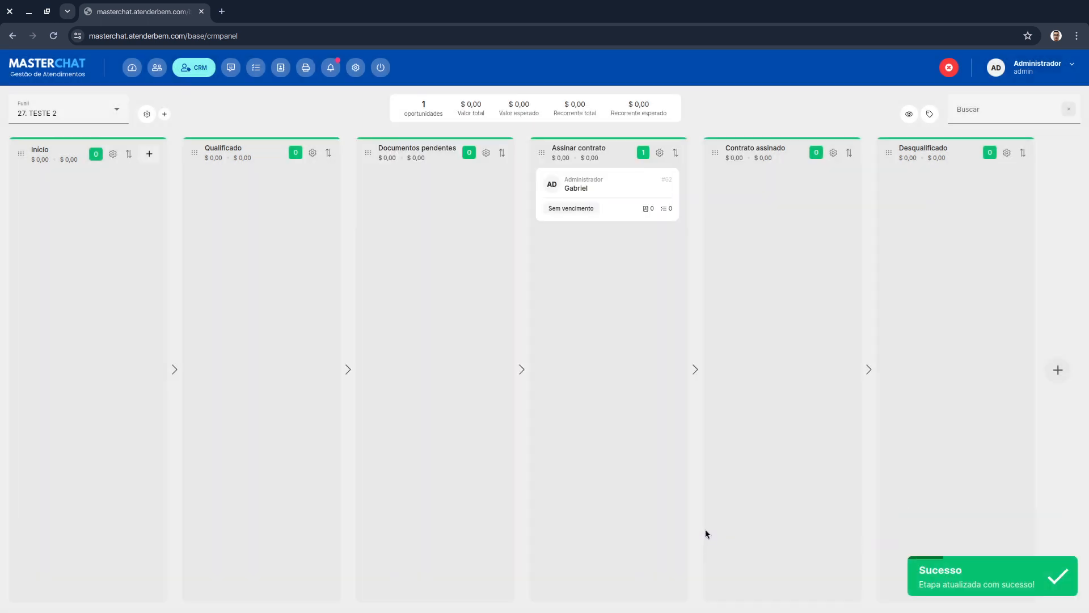
# - Try moving the Gabriel opportunity into Contrato assinado, then open its Datas importantes form
pyautogui.moveTo(591, 179); pyautogui.dragTo(728, 195)
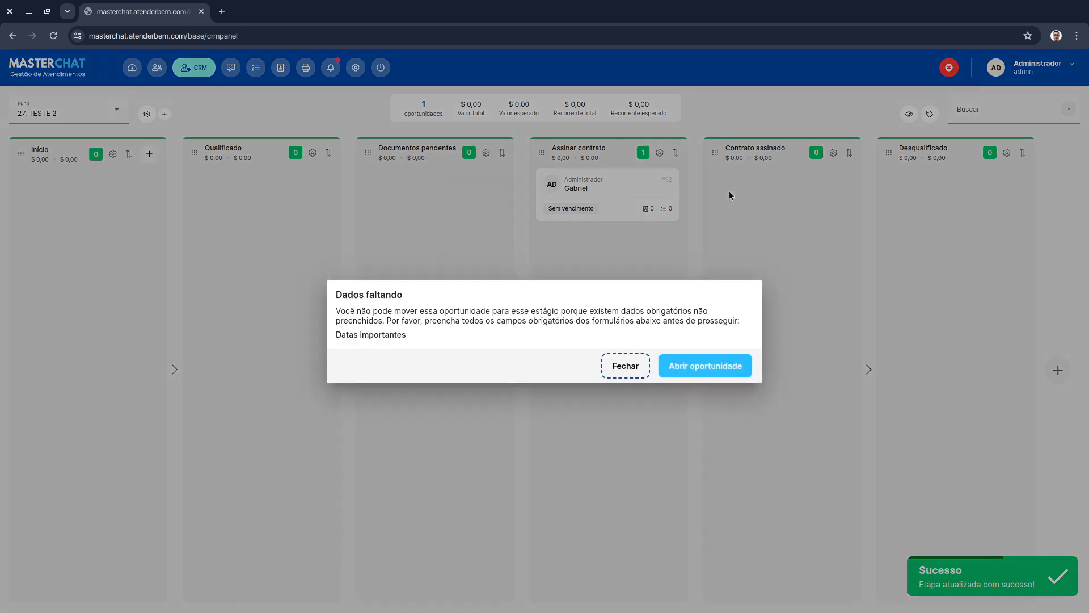
pyautogui.click(703, 366)
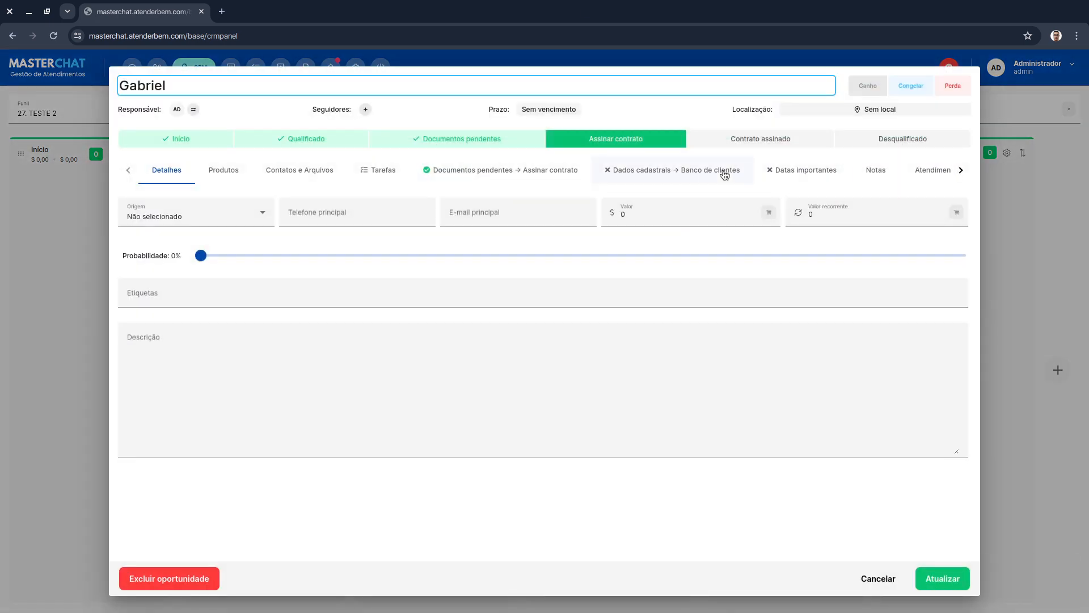
pyautogui.click(785, 170)
# - Set the Primeiro contato date to 6/5/2024
pyautogui.click(303, 205)
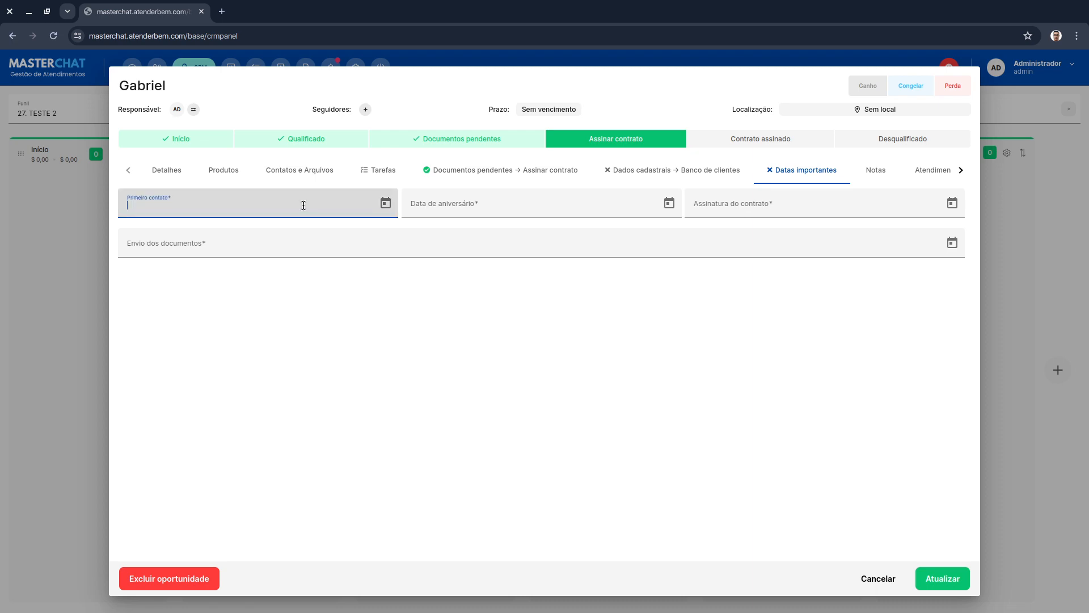
pyautogui.click(386, 202)
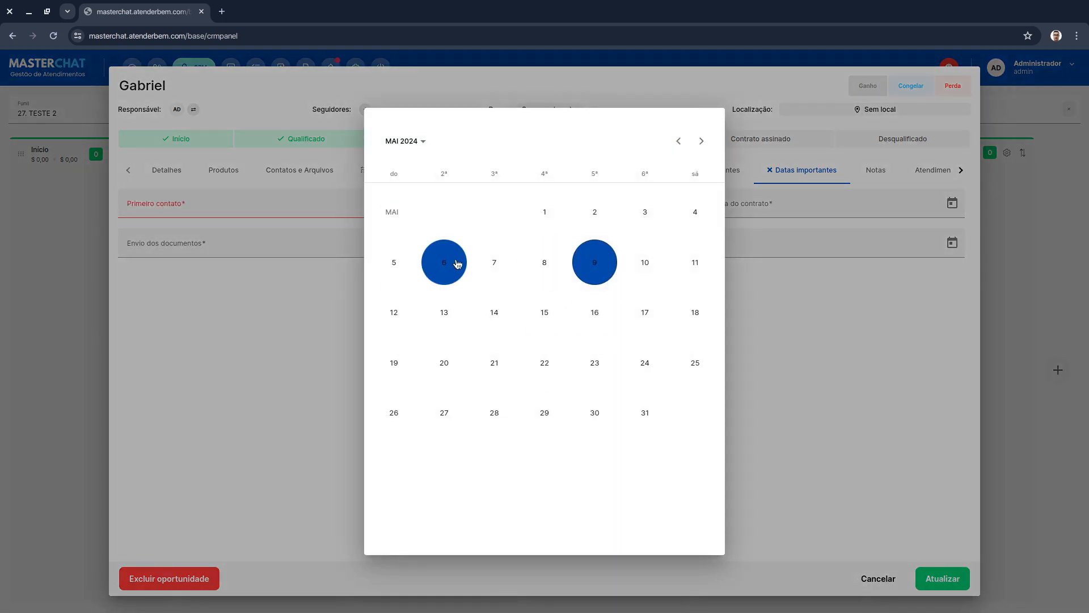
pyautogui.click(457, 264)
# - Set Data de aniversário to 23/5/2024 and Assinatura do contrato to 16/5/2024
pyautogui.click(668, 203)
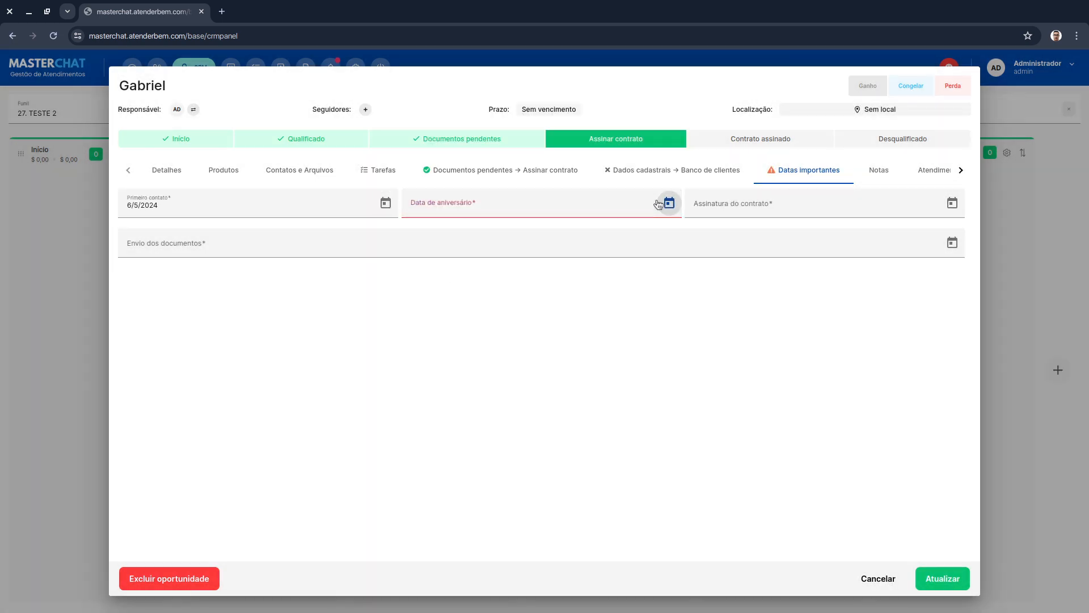
pyautogui.click(598, 372)
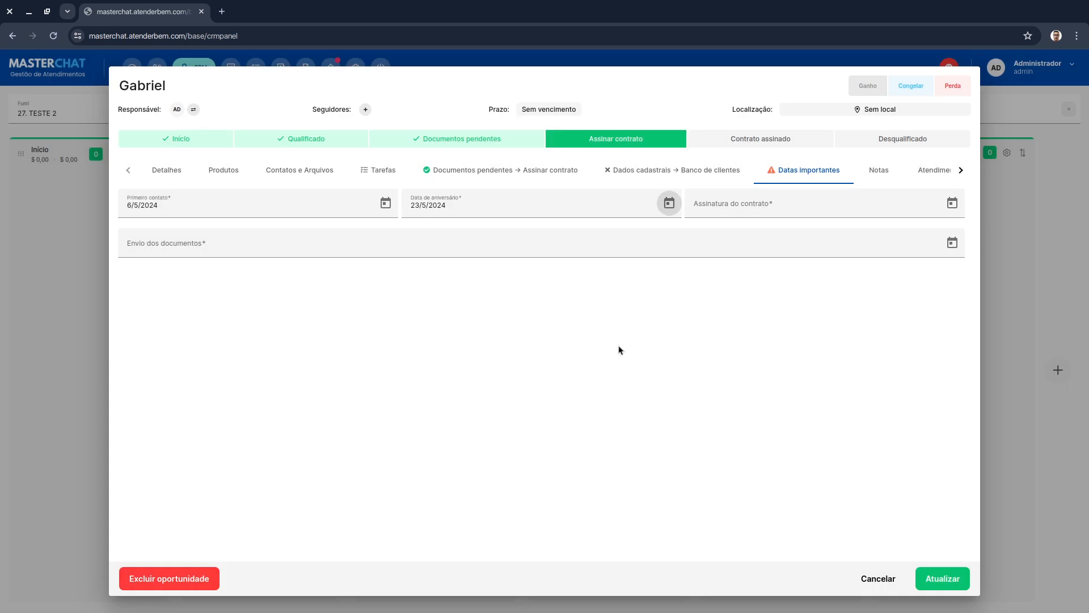
pyautogui.click(951, 211)
pyautogui.click(596, 311)
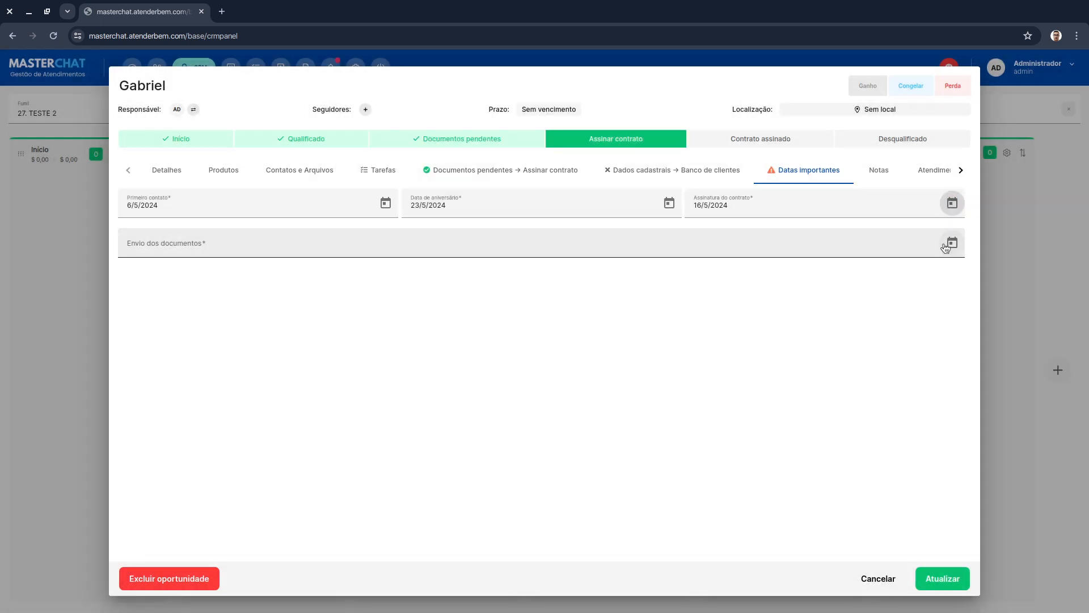
# - Set Envio dos documentos to 16/5/2024 at 04:00 and update the opportunity
pyautogui.click(946, 248)
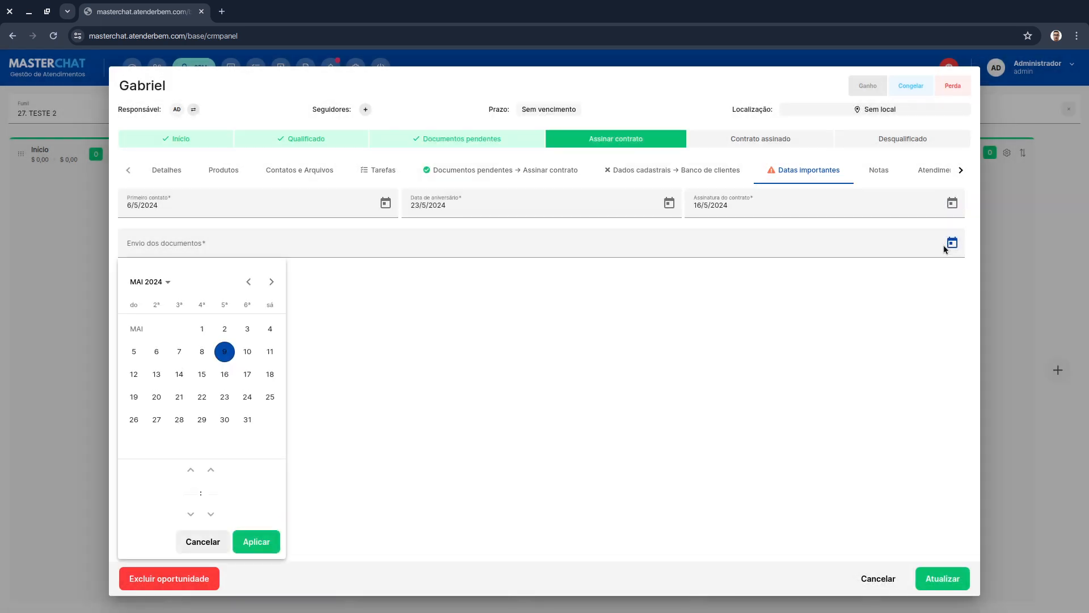
pyautogui.click(232, 373)
pyautogui.click(186, 471)
pyautogui.click(186, 471)
pyautogui.click(186, 471)
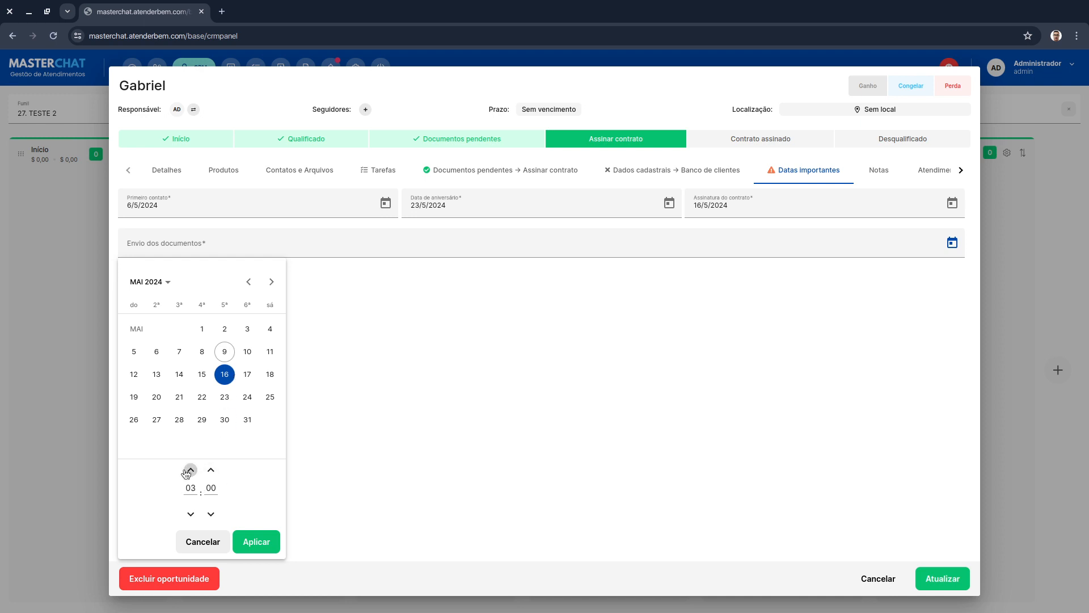
pyautogui.click(186, 471)
pyautogui.click(255, 541)
pyautogui.click(953, 579)
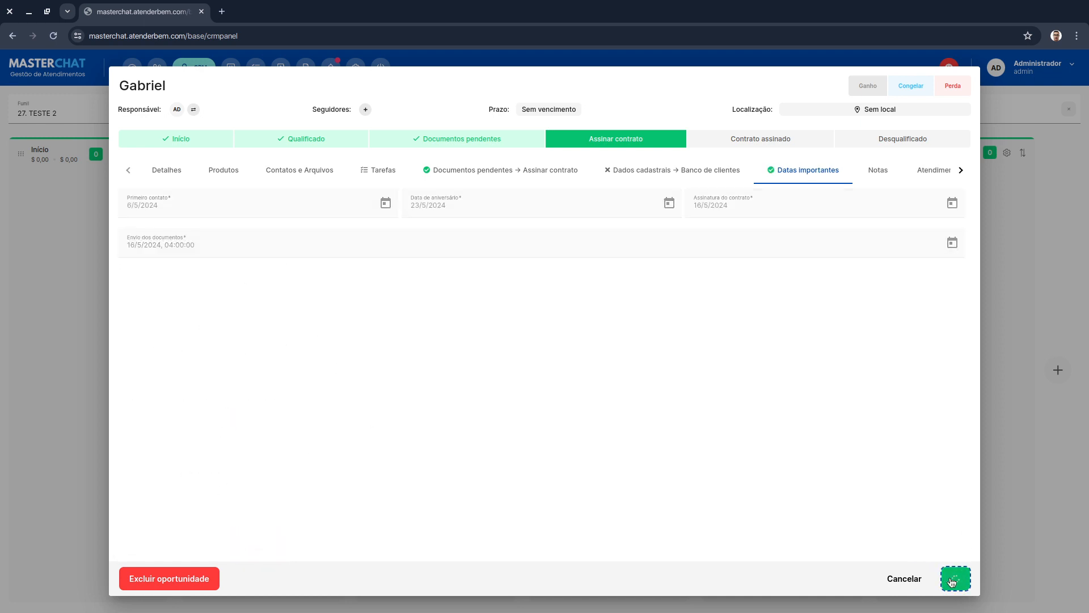
# - Move the Gabriel opportunity into Contrato assinado, then open and close it to check its stage
pyautogui.moveTo(603, 196); pyautogui.dragTo(729, 205)
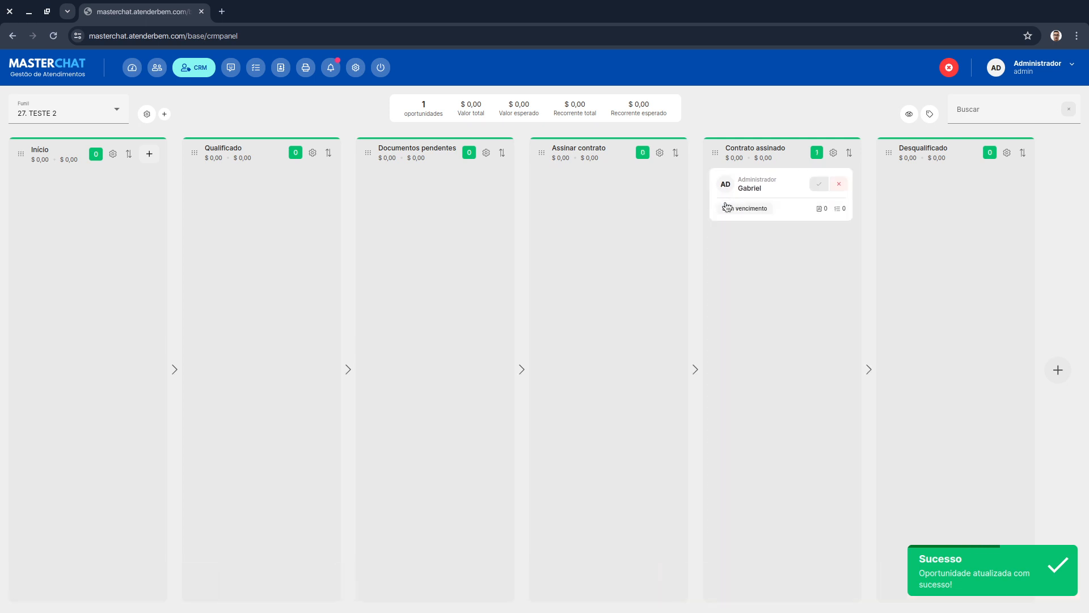
pyautogui.click(758, 192)
pyautogui.click(814, 168)
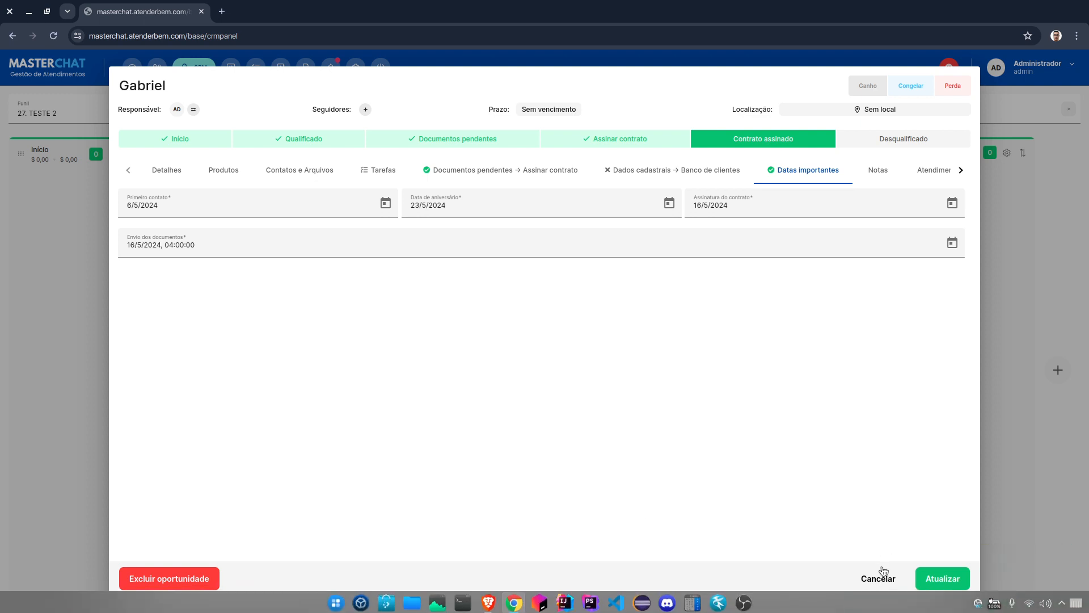
pyautogui.click(883, 571)
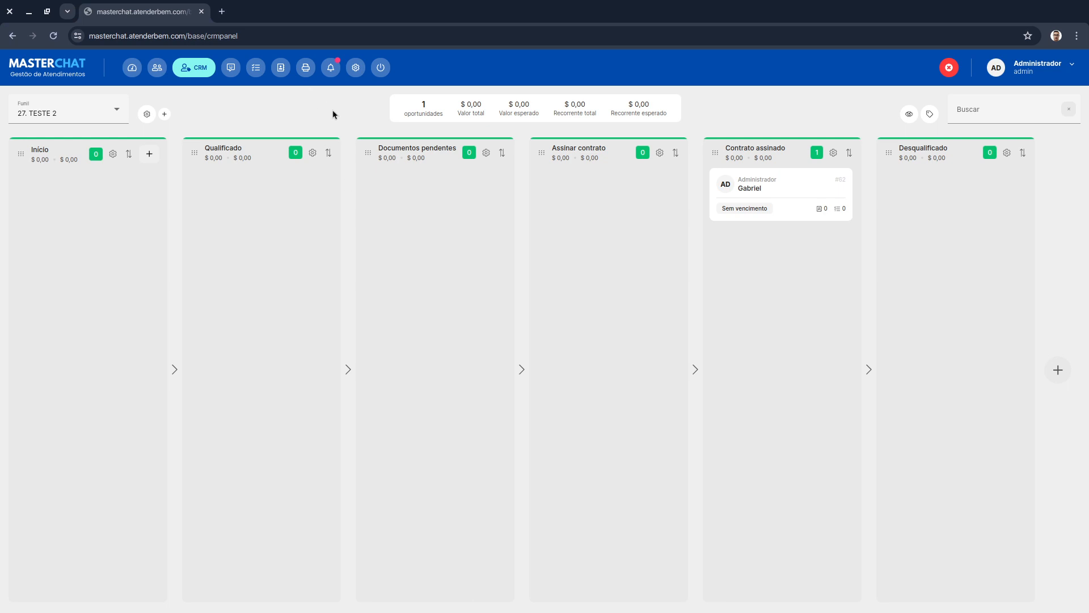
# - Create a new custom form named Nomes envolvidos with the description Nomes envolvidos no caso
pyautogui.click(355, 67)
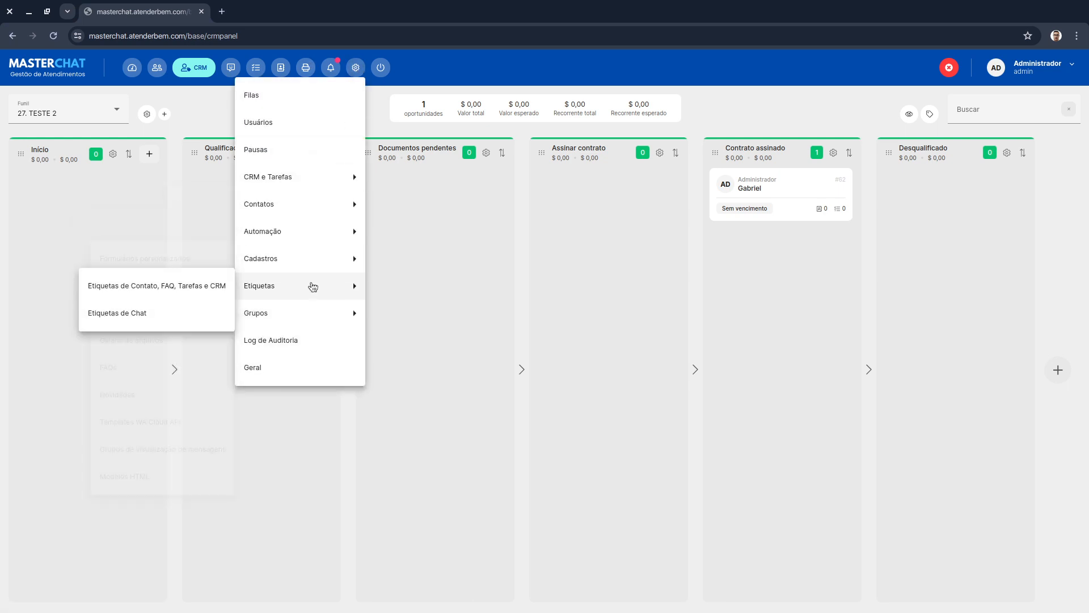
pyautogui.moveTo(306, 245)
pyautogui.click(195, 262)
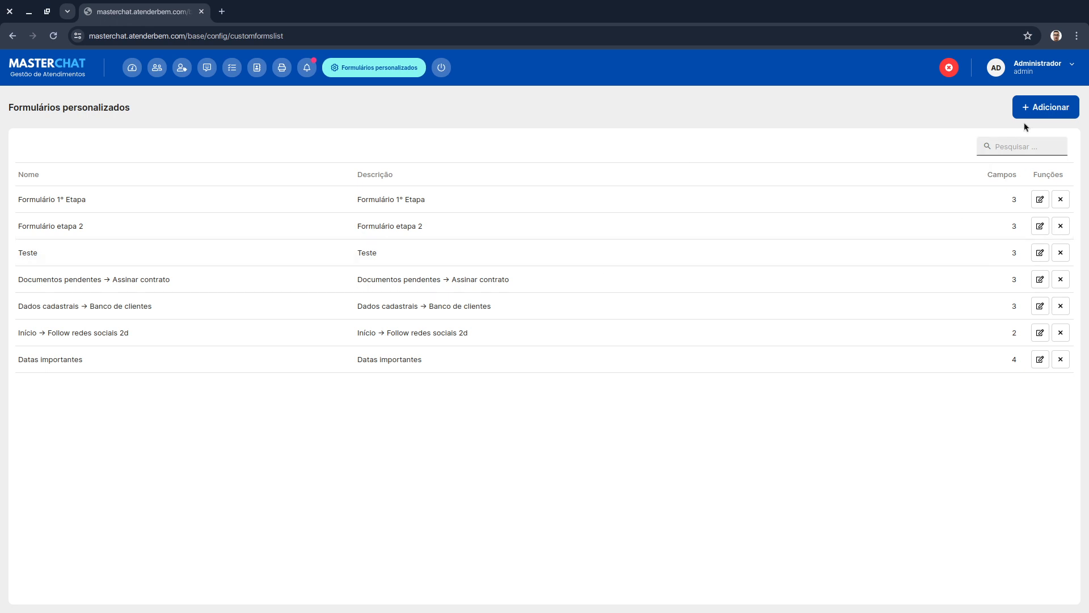
pyautogui.click(1057, 112)
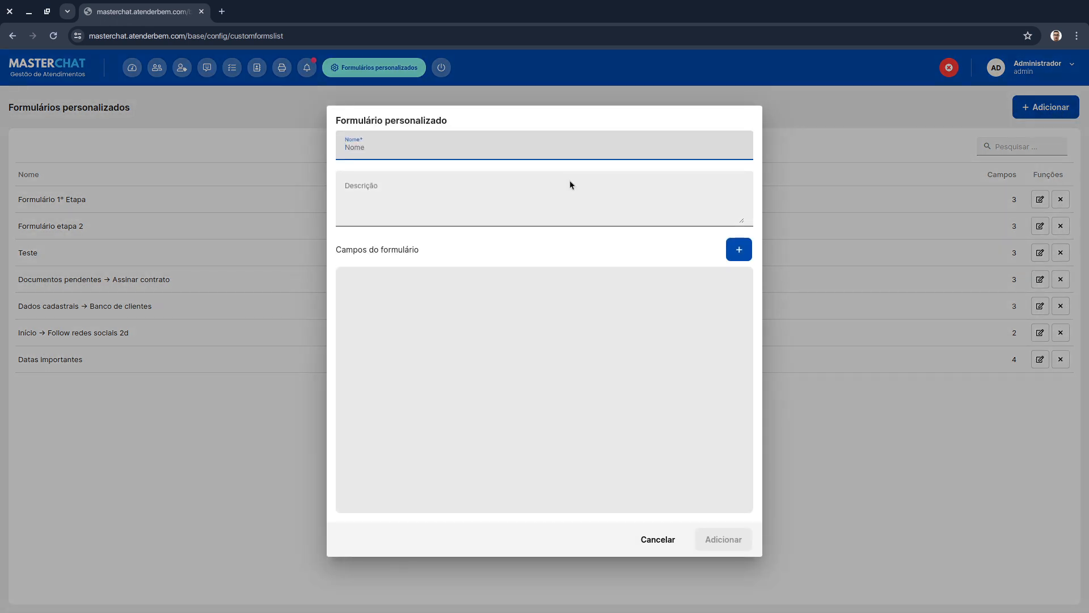
pyautogui.write('Nomes envolvidos')
pyautogui.click(566, 193)
pyautogui.write('Nomes e')
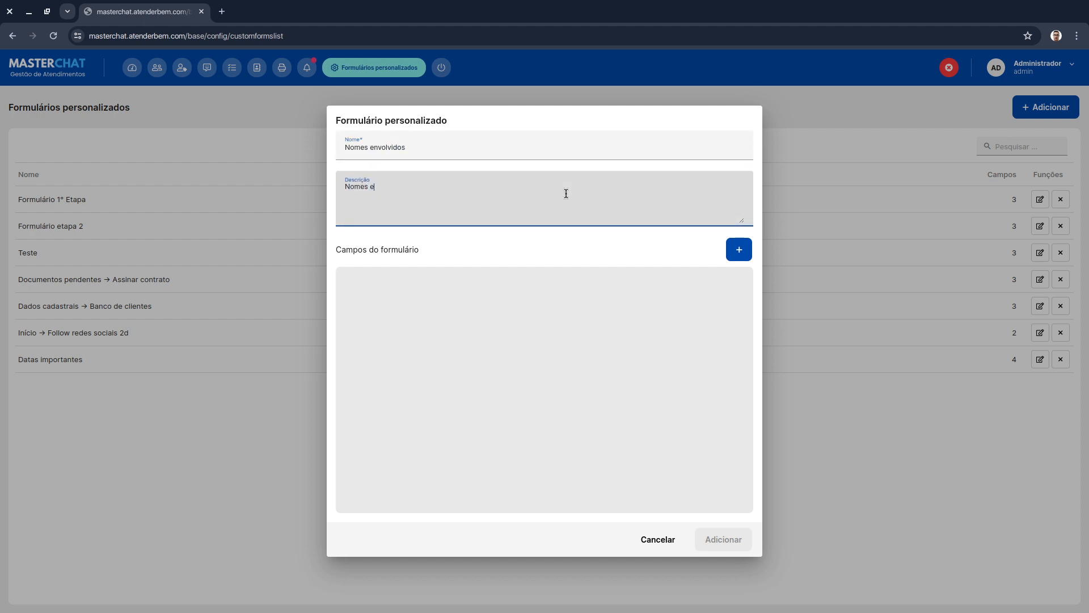
pyautogui.write('nvolvidos no caso')
pyautogui.click(510, 304)
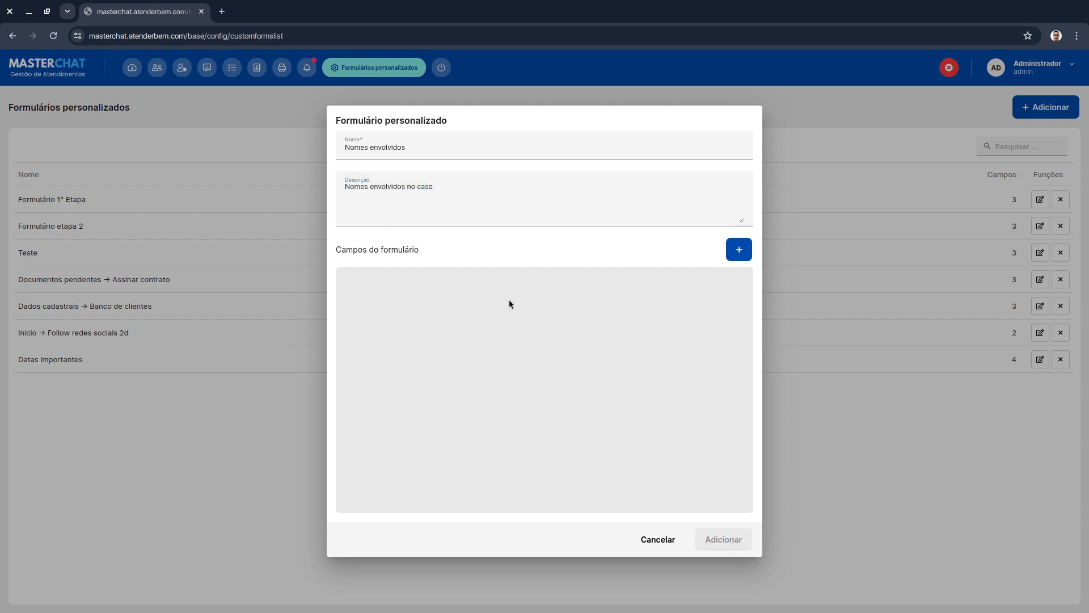
# - Add a required text field named Nome completo do cliente to the form
pyautogui.click(738, 250)
pyautogui.click(689, 281)
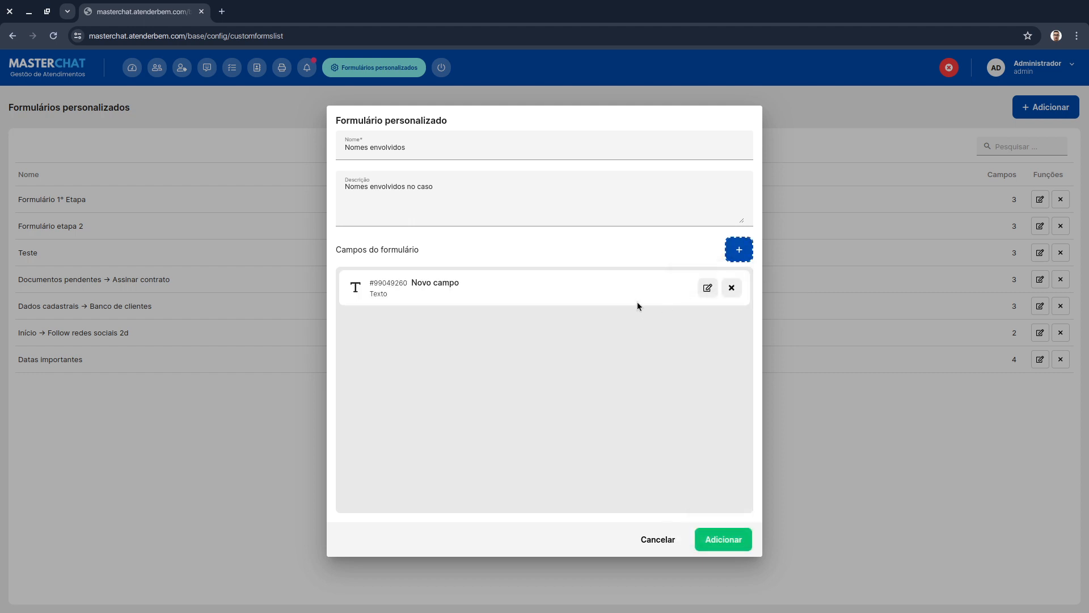
pyautogui.click(708, 288)
pyautogui.tripleClick(709, 294)
pyautogui.write('Nome')
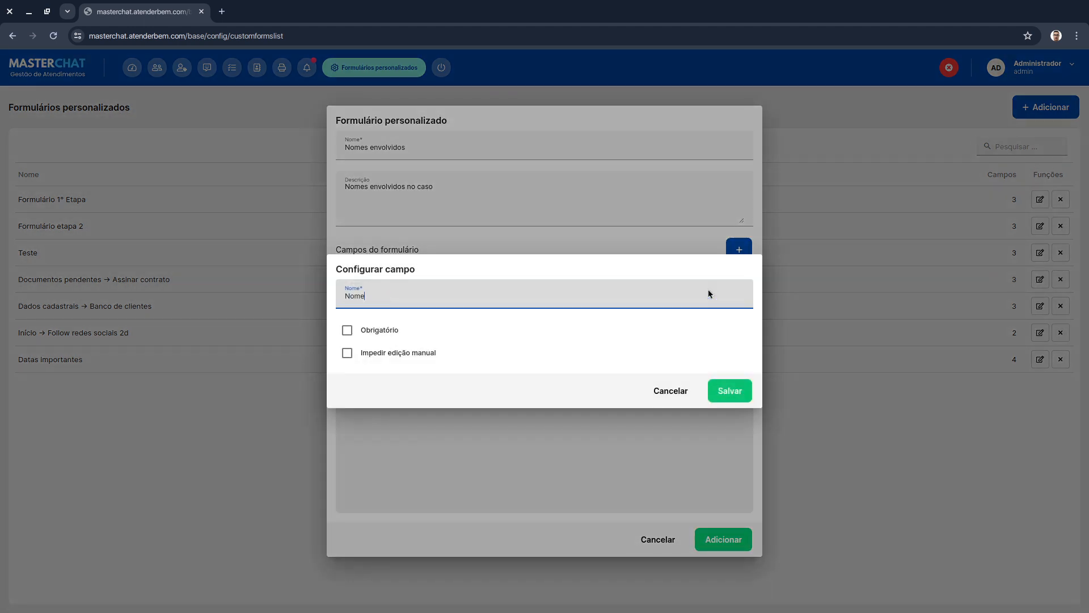
pyautogui.write(' completo do cliente')
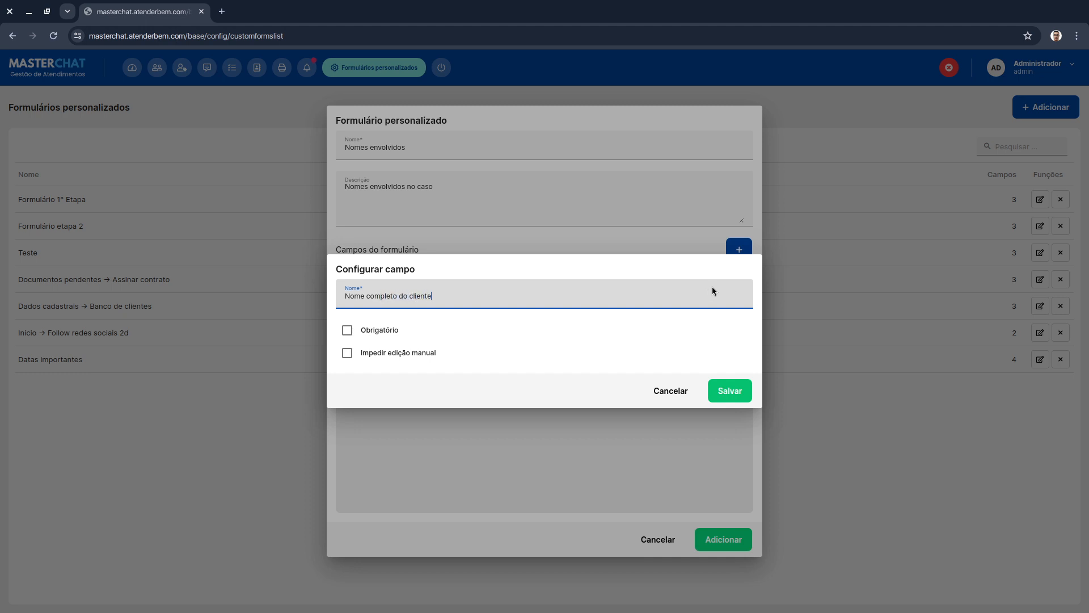
pyautogui.click(390, 331)
pyautogui.click(744, 391)
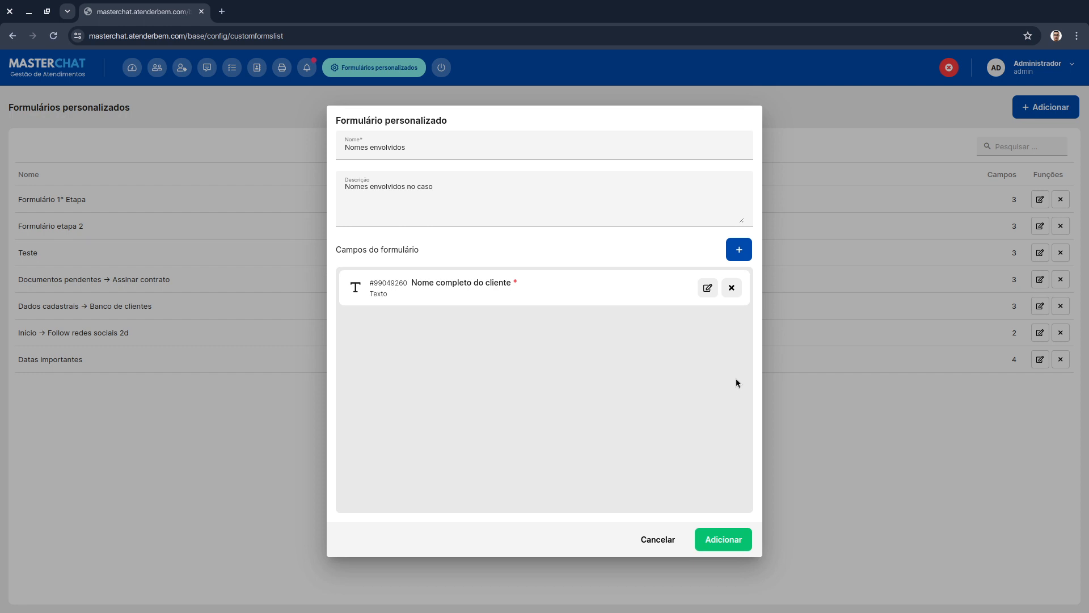
# - Add a required text field named Nome da mãe do cliente
pyautogui.click(739, 250)
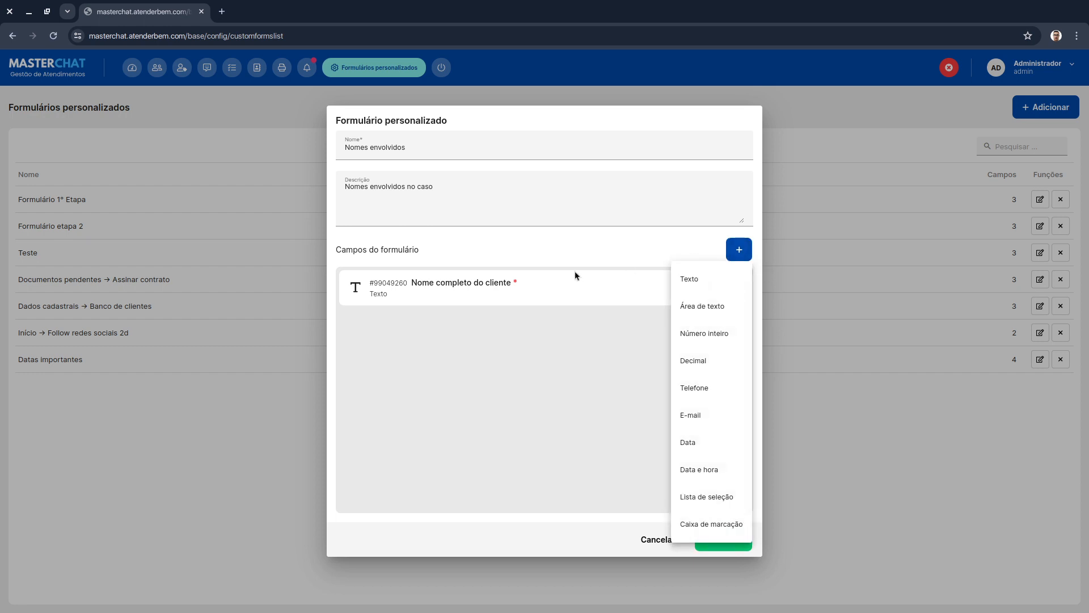
pyautogui.click(693, 281)
pyautogui.click(707, 327)
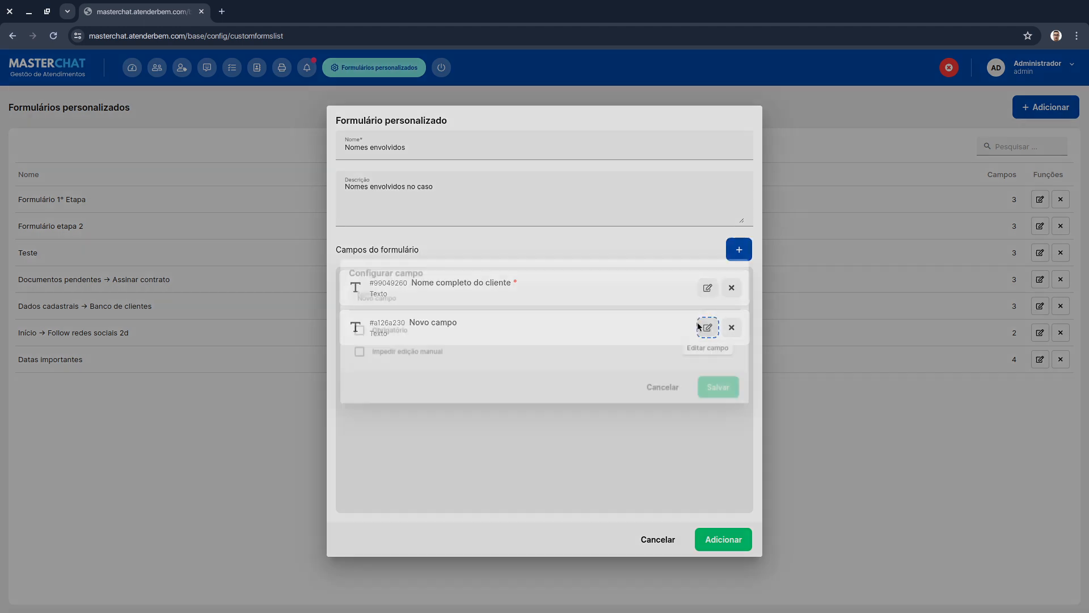
pyautogui.tripleClick(457, 297)
pyautogui.write('Nome')
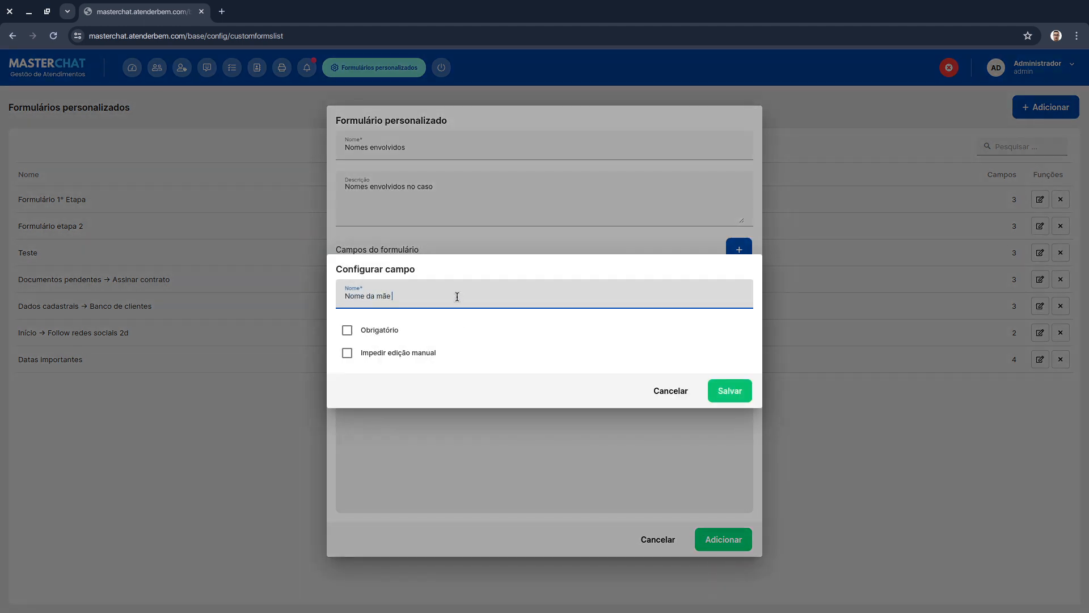
pyautogui.tripleClick(457, 296)
pyautogui.click(457, 297)
pyautogui.write('do cliente')
pyautogui.click(347, 330)
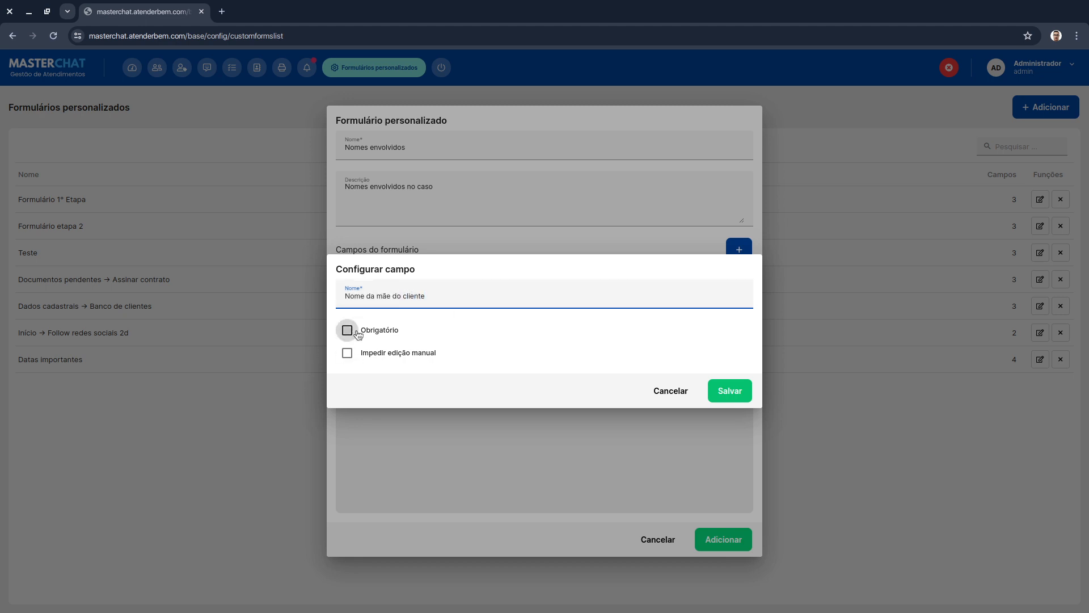
pyautogui.click(730, 390)
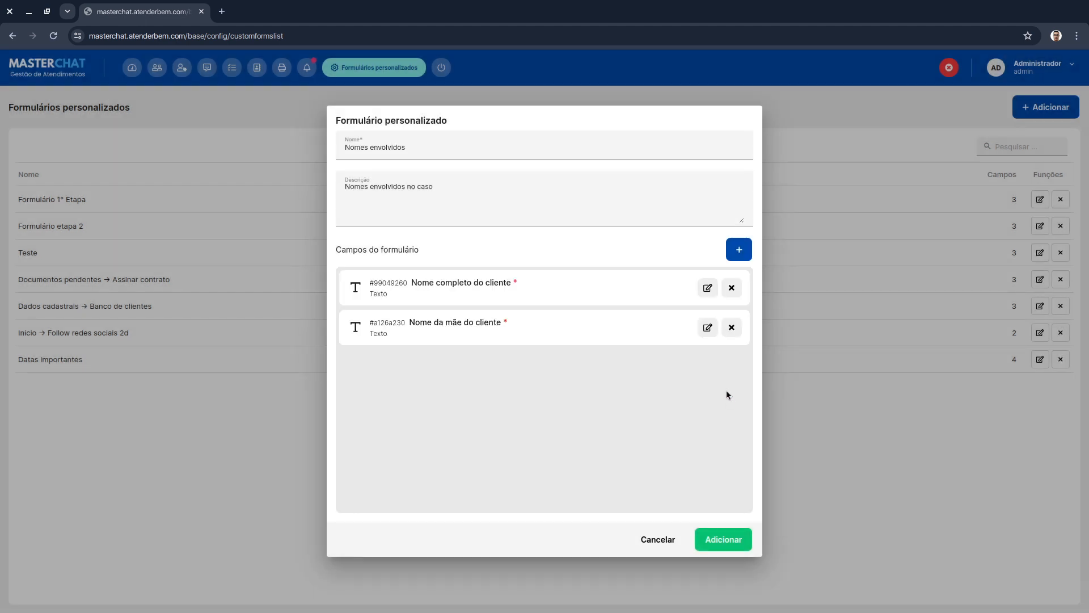
# - Add a required text field named Nome do pai do cliente and save the new form
pyautogui.click(740, 245)
pyautogui.click(702, 285)
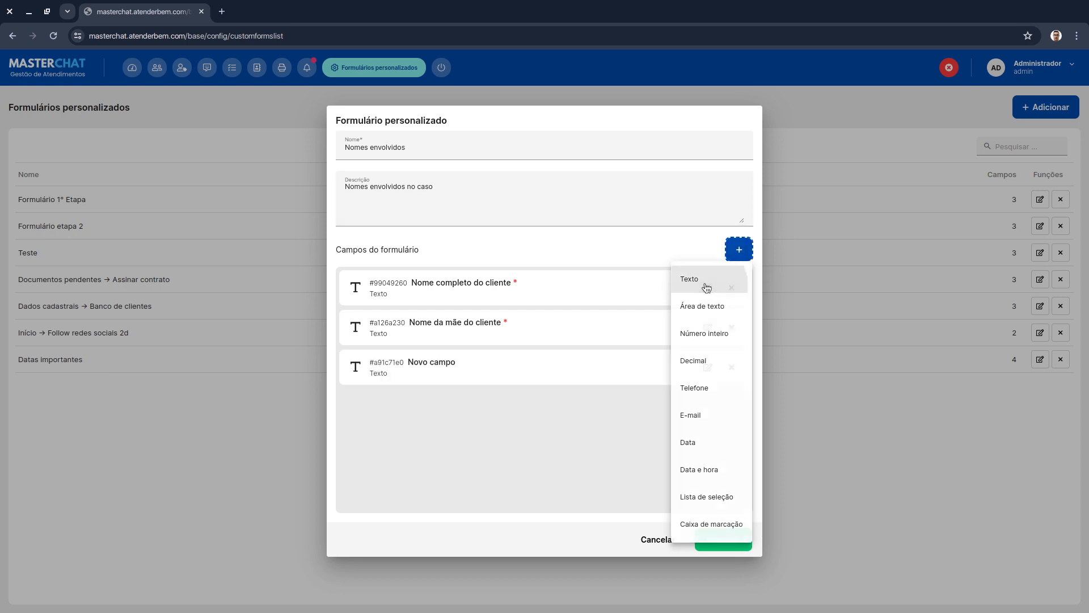
pyautogui.click(707, 372)
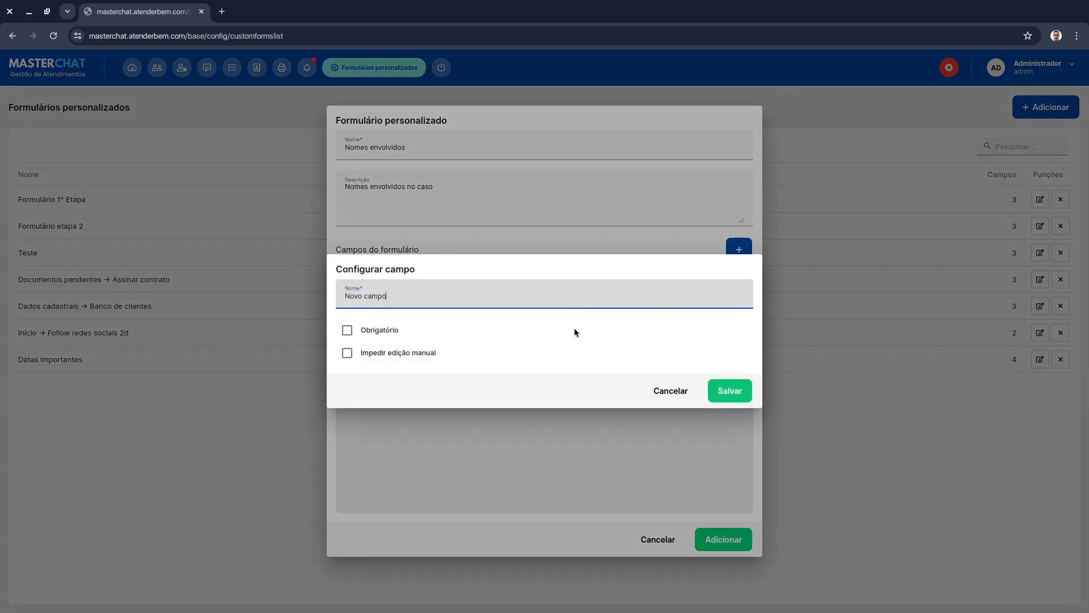
pyautogui.tripleClick(577, 298)
pyautogui.write('Nome do pai do')
pyautogui.click(347, 330)
pyautogui.click(728, 391)
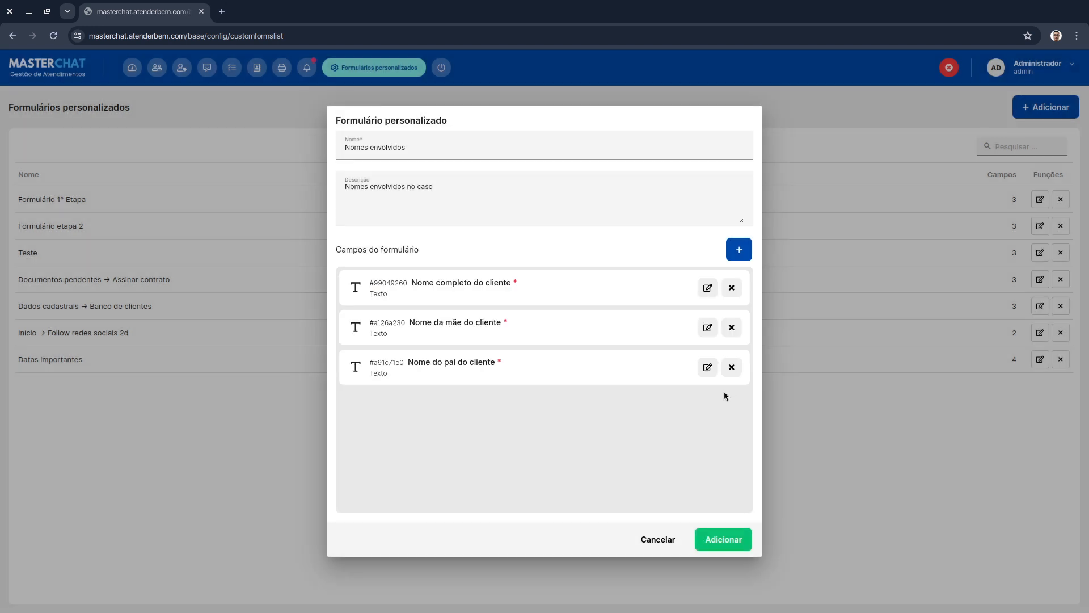
pyautogui.click(718, 537)
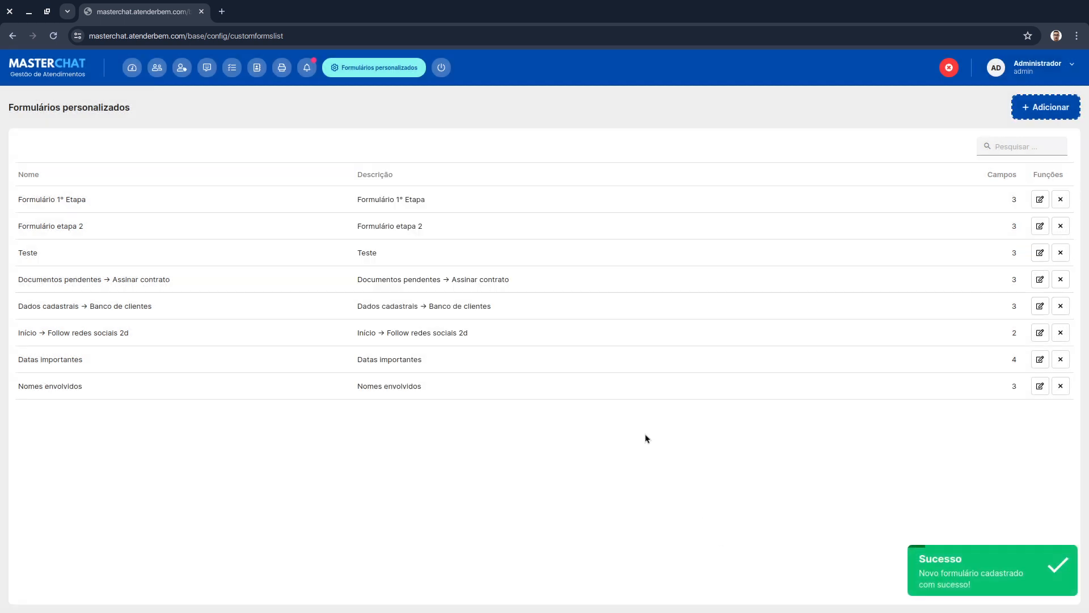
# - Reopen the Nomes envolvidos form for editing and add a text field named Testemunha 1
pyautogui.click(182, 68)
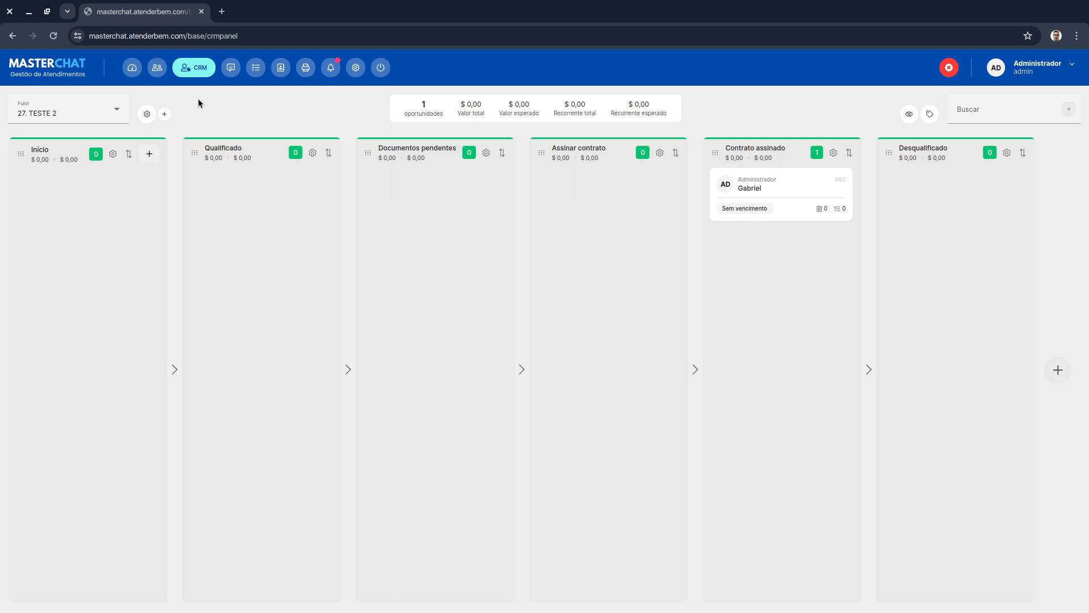
pyautogui.click(353, 64)
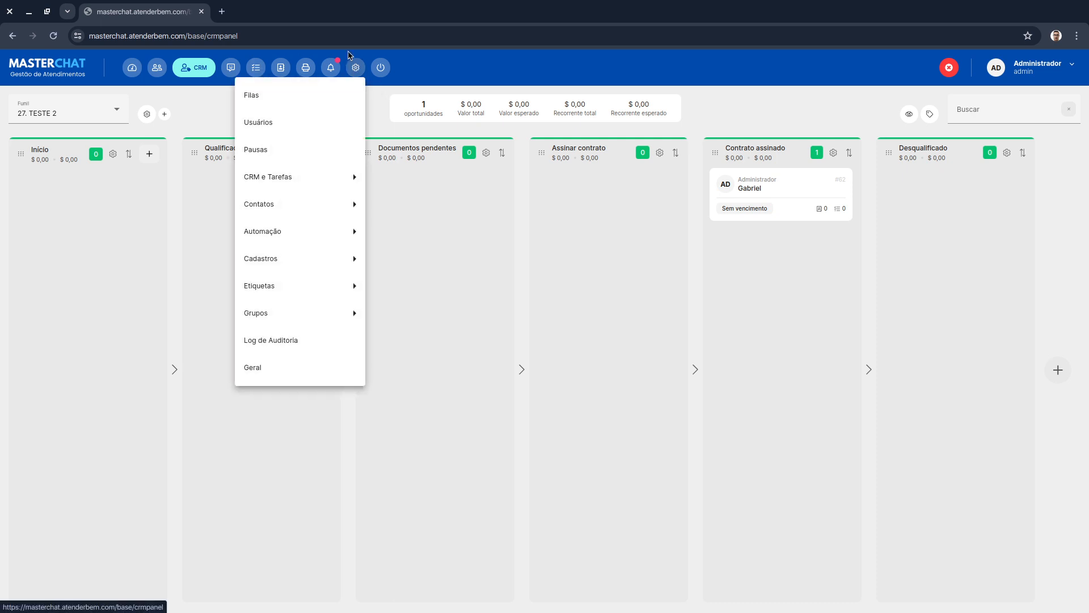
pyautogui.click(176, 262)
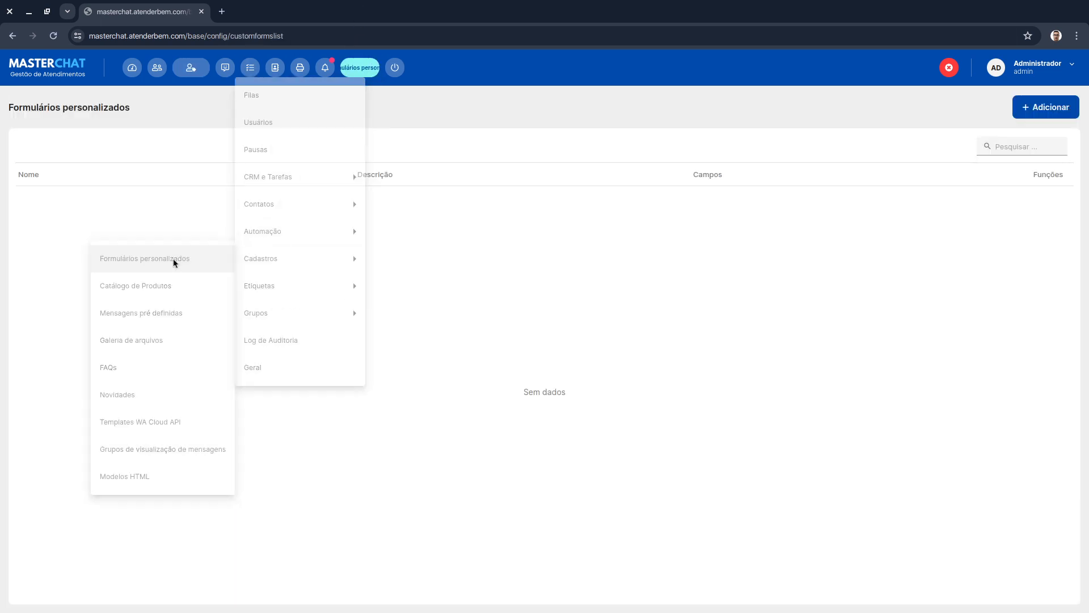
pyautogui.click(1040, 386)
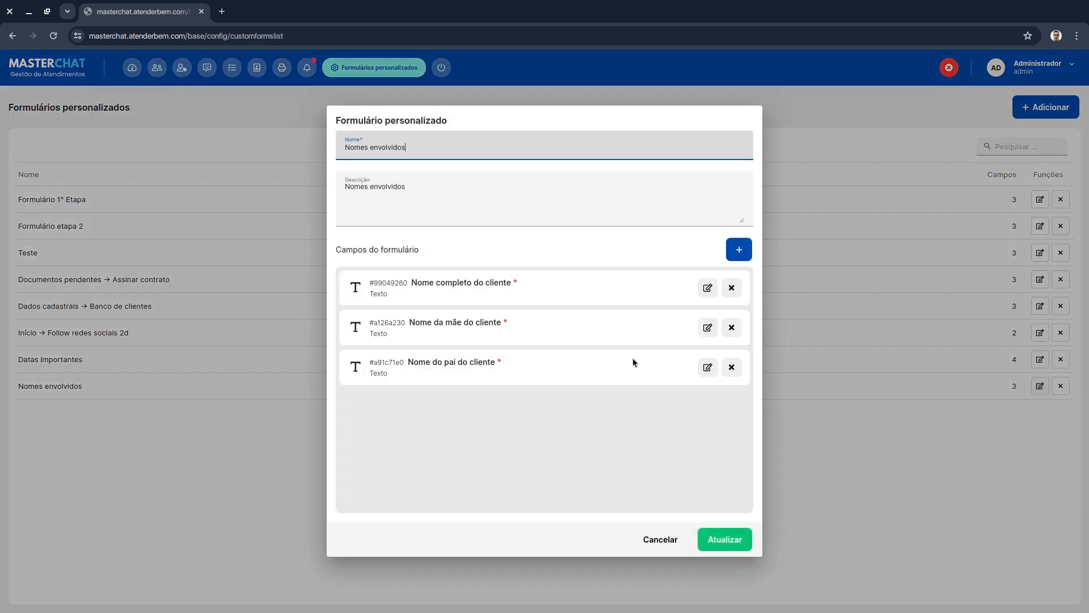
pyautogui.click(738, 250)
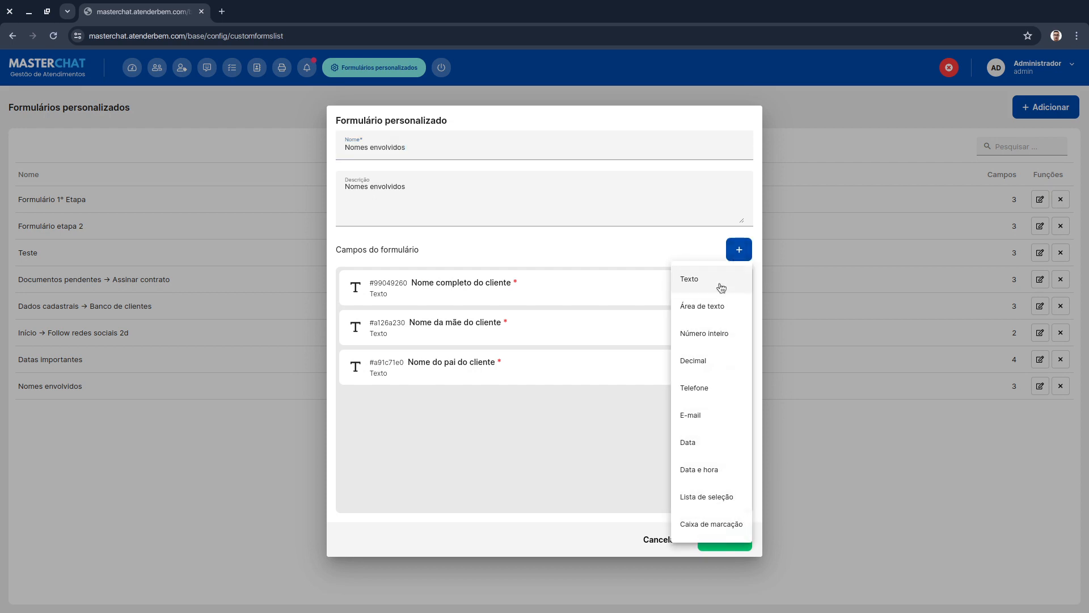
pyautogui.click(721, 288)
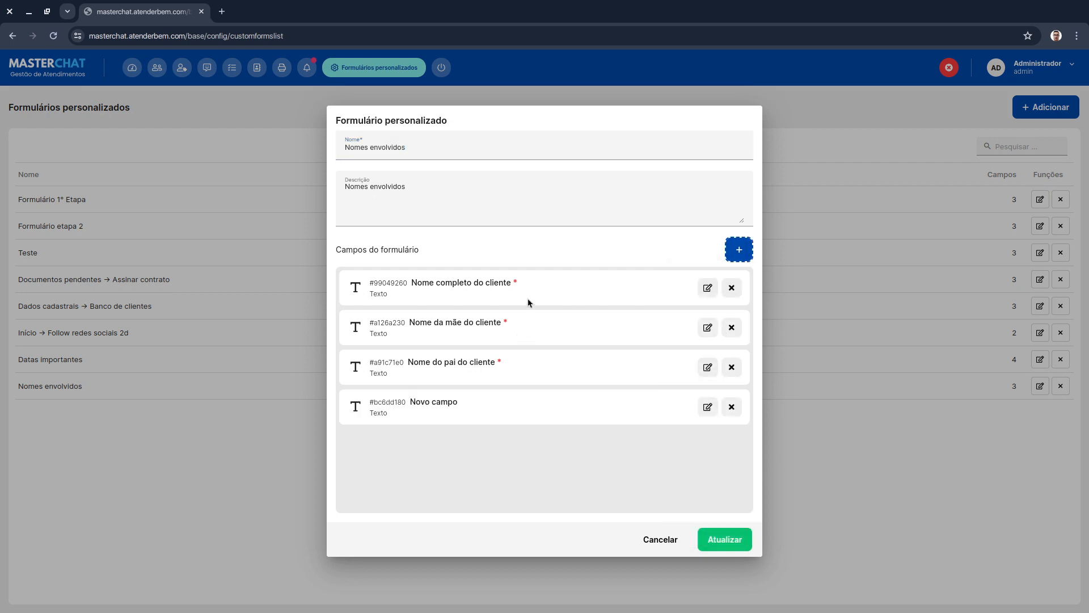
pyautogui.click(707, 407)
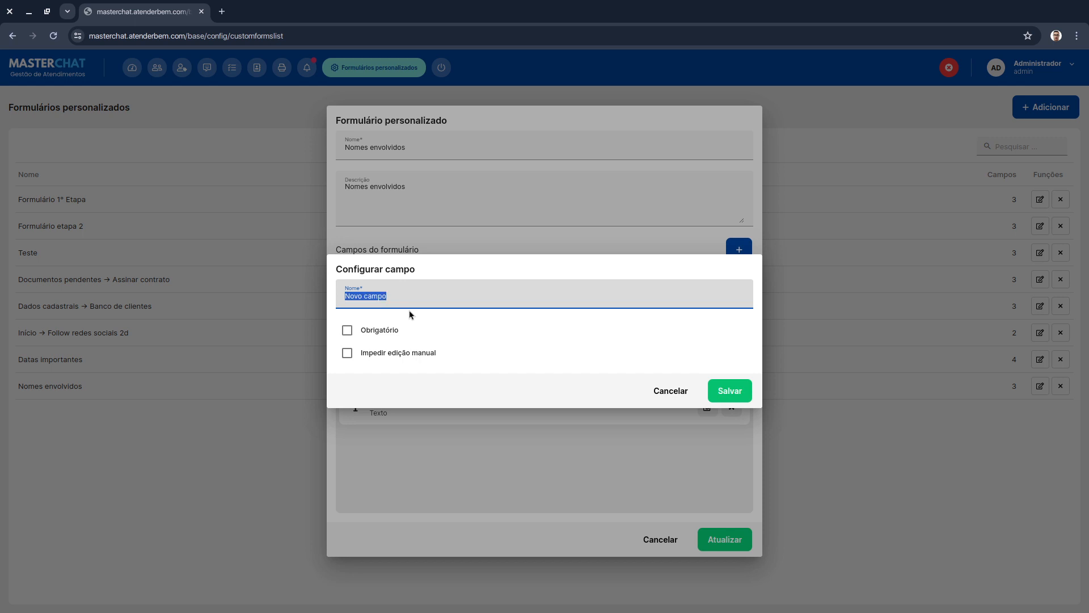
pyautogui.write('T')
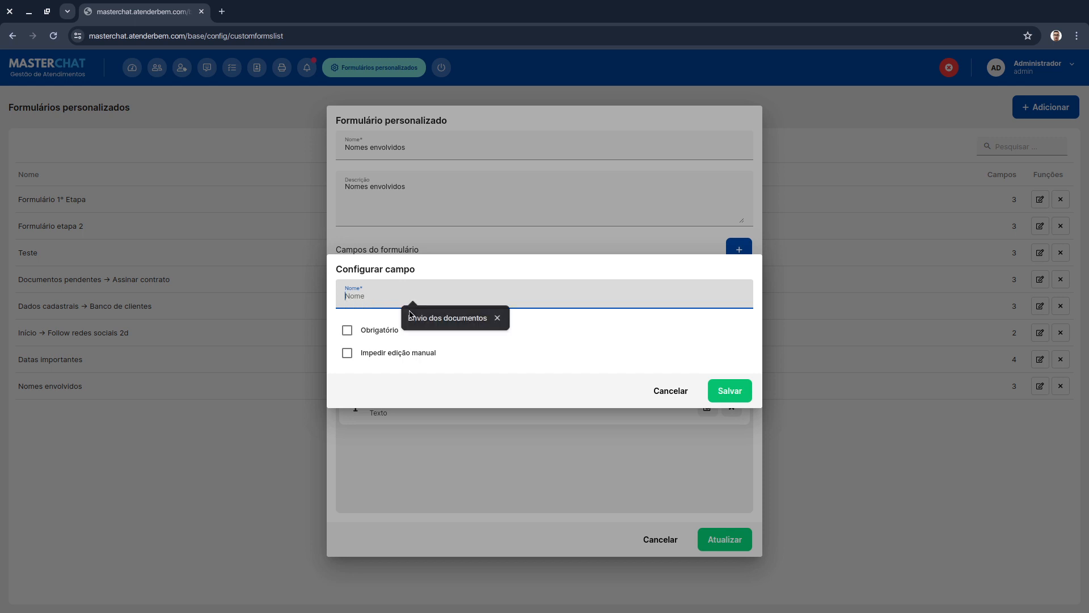
pyautogui.write('estem')
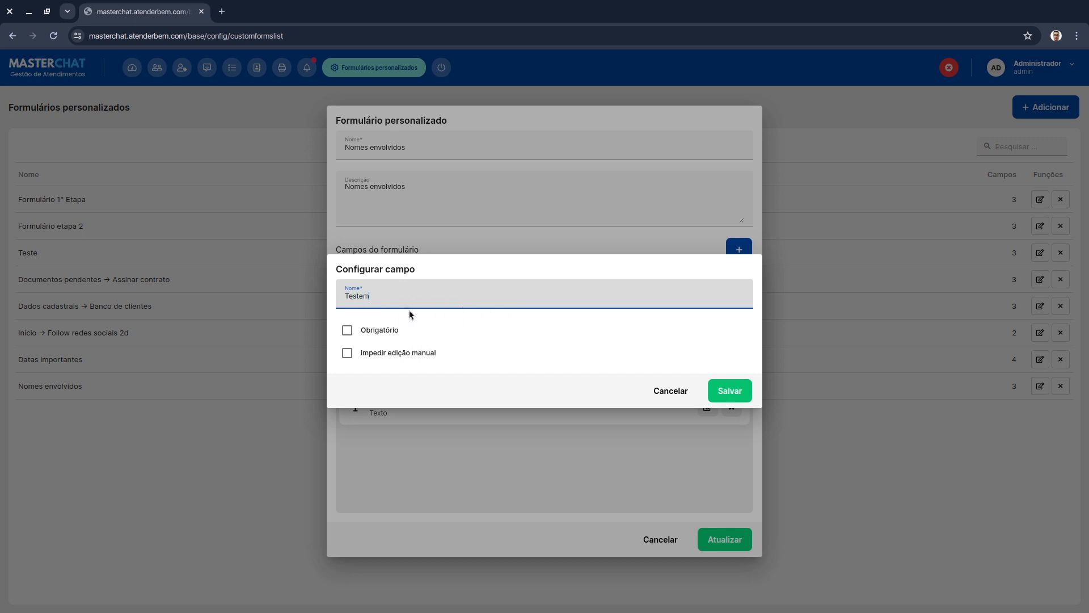
pyautogui.write('unha 1')
pyautogui.click(740, 391)
# - Add a required text field named Testemunha 2 to the Nomes envolvidos form and update the form
pyautogui.click(745, 251)
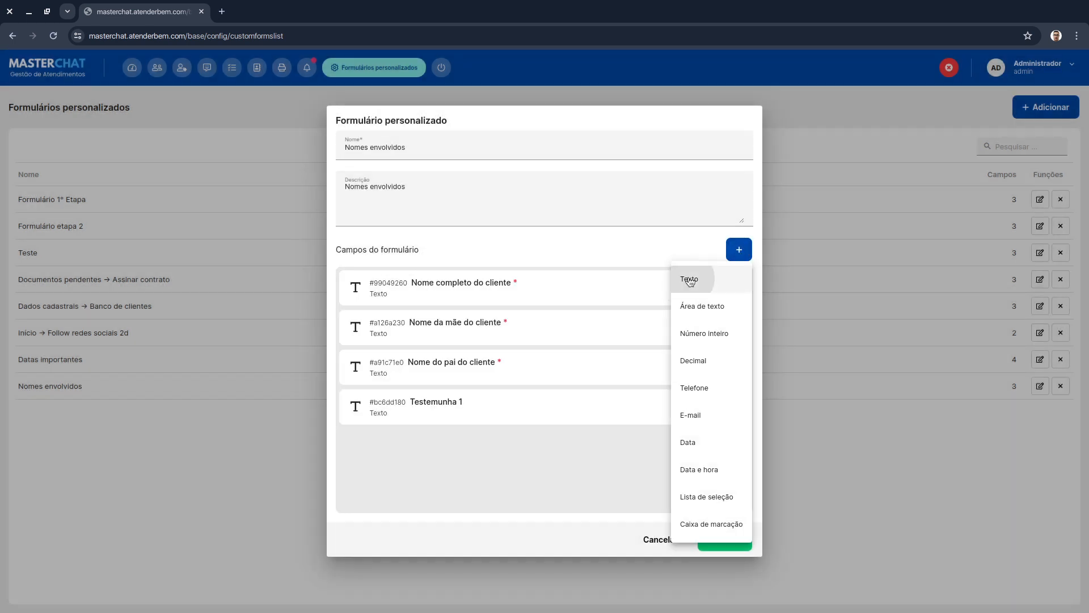
pyautogui.click(670, 290)
pyautogui.click(707, 447)
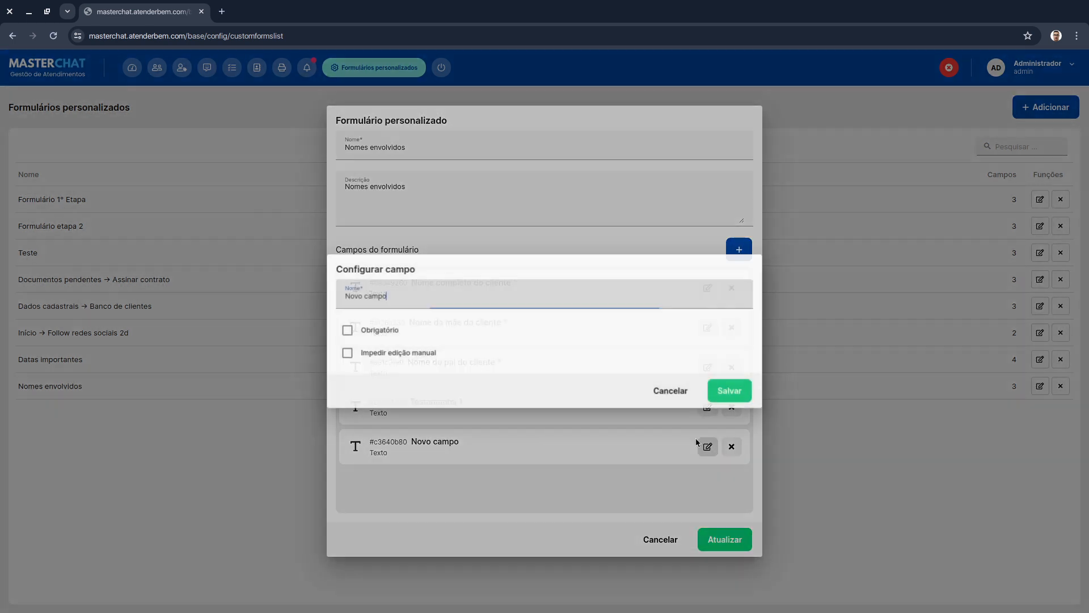
pyautogui.write('Testemunha 2')
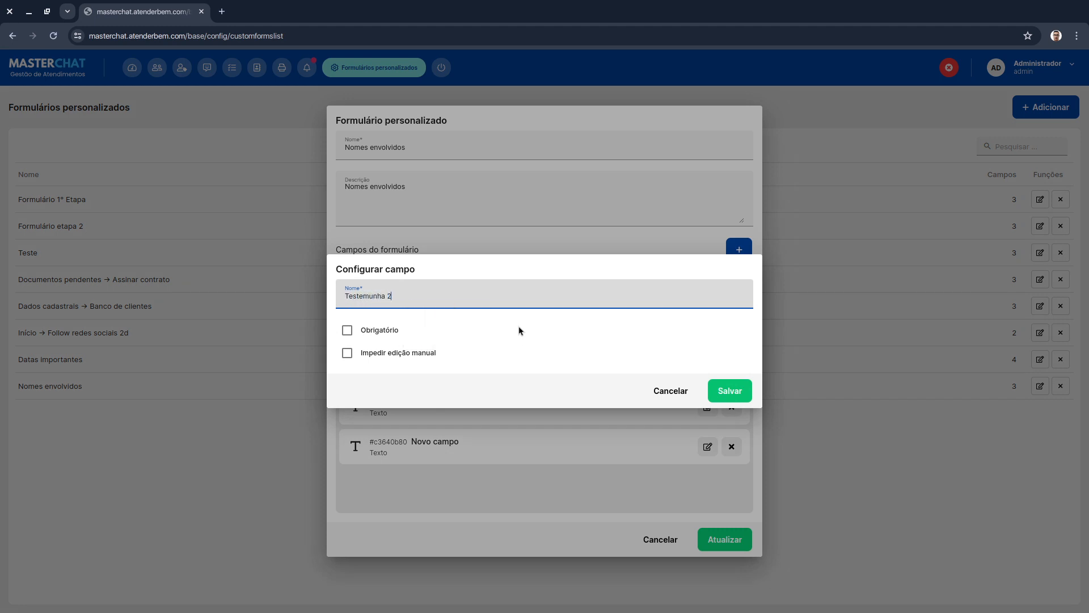
pyautogui.click(370, 330)
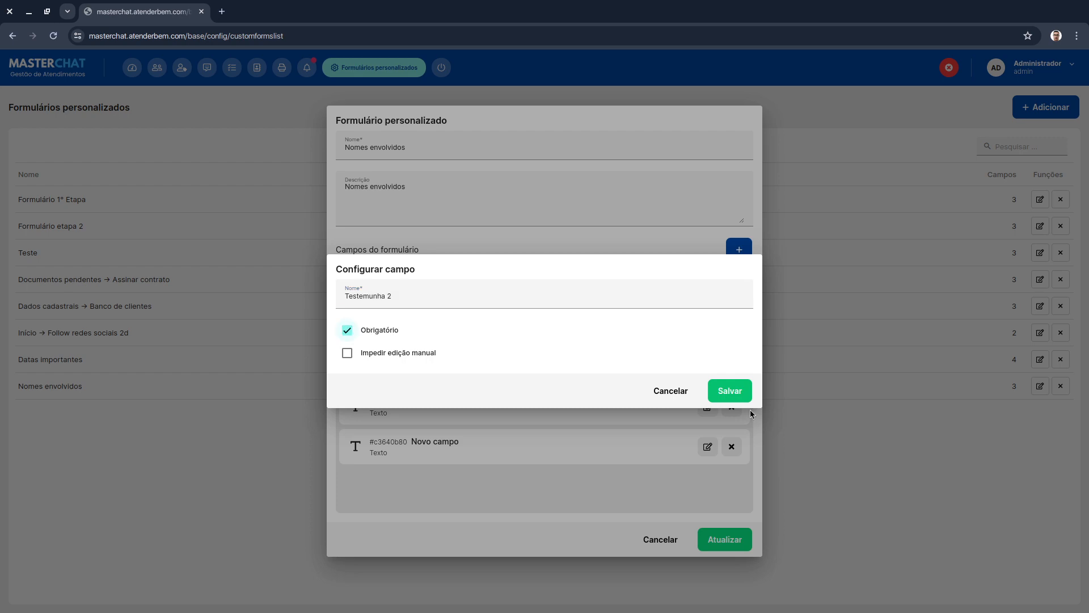
pyautogui.click(730, 390)
pyautogui.click(729, 538)
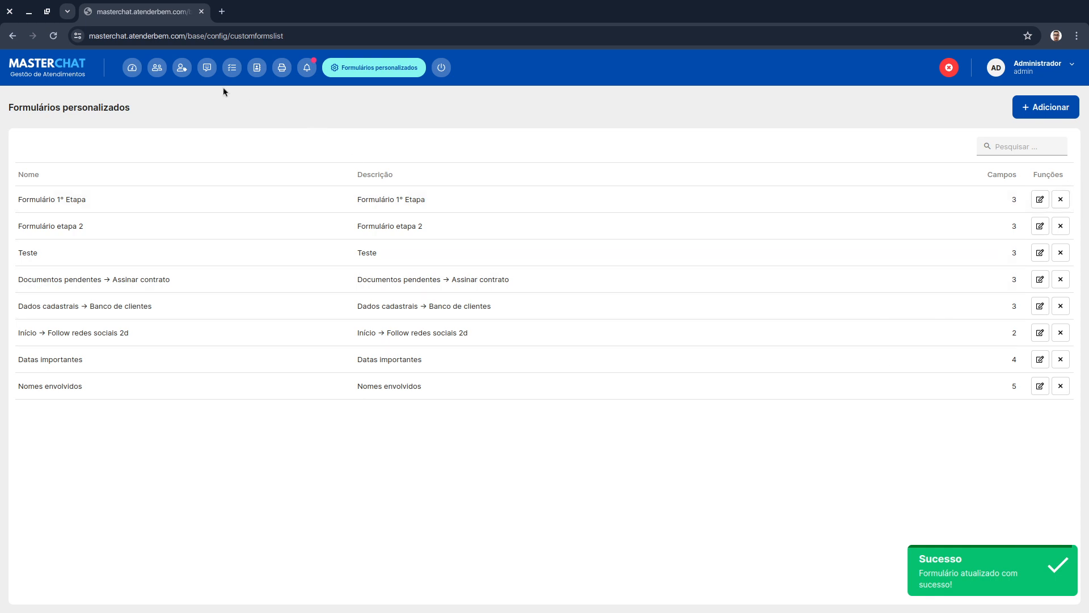
# - Open the CRM panel and add the Nomes envolvidos form to the TESTE 2 funnel's forms
pyautogui.click(181, 68)
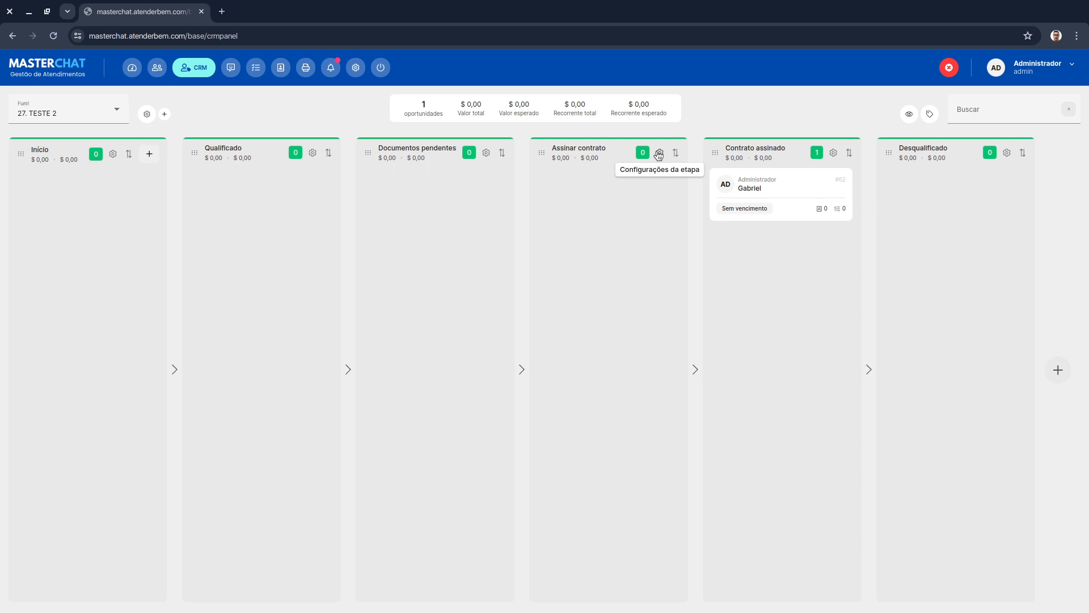
pyautogui.click(147, 114)
pyautogui.click(596, 385)
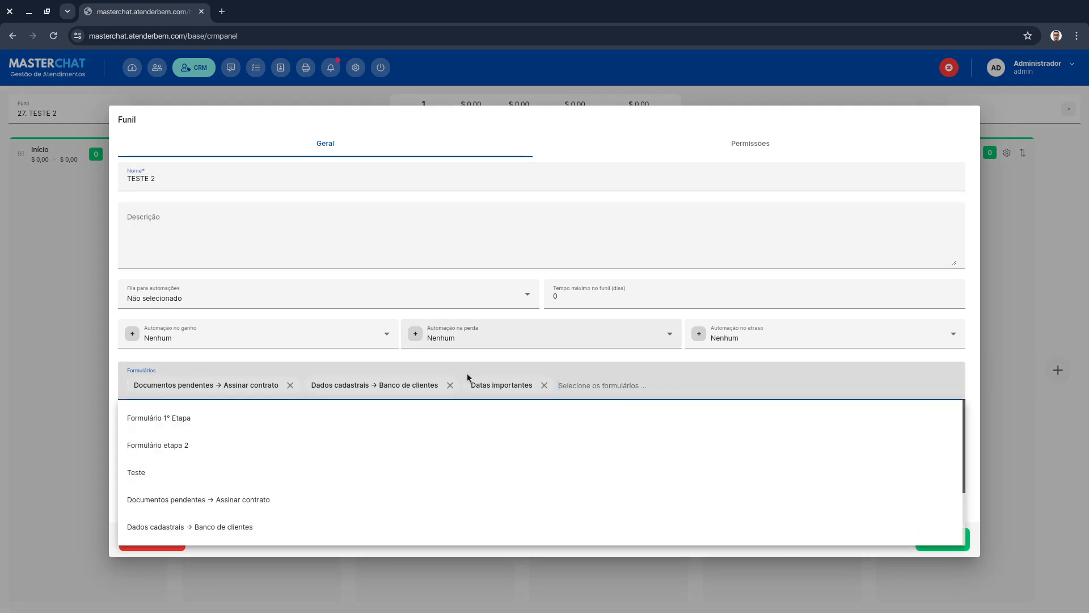
pyautogui.scroll(-3, 245, 499)
pyautogui.click(237, 522)
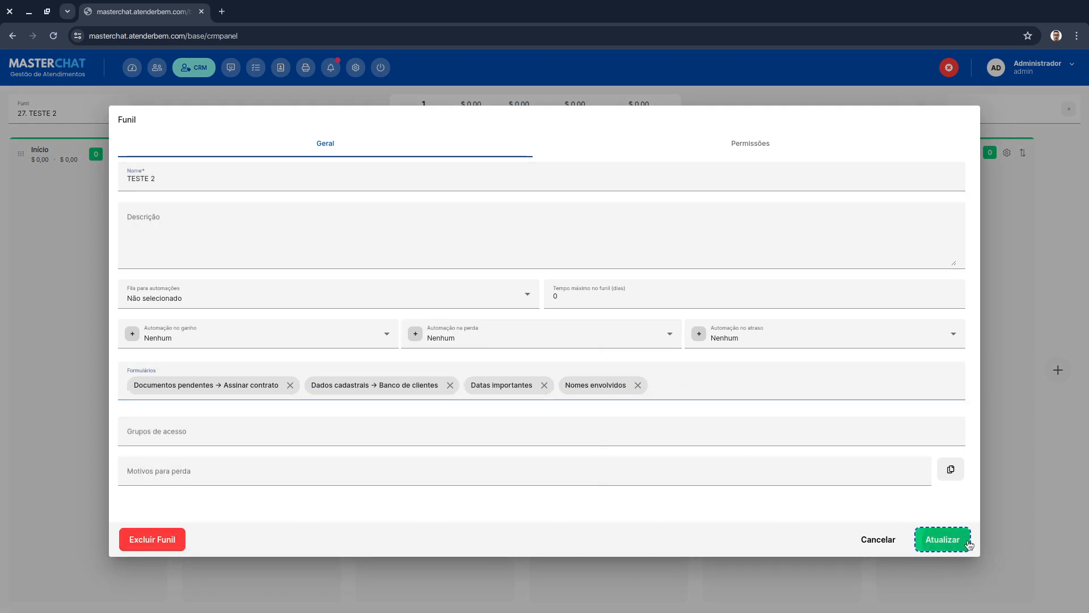
pyautogui.click(942, 538)
# - Make Nomes envolvidos a required form of the Assinar contrato stage
pyautogui.click(660, 152)
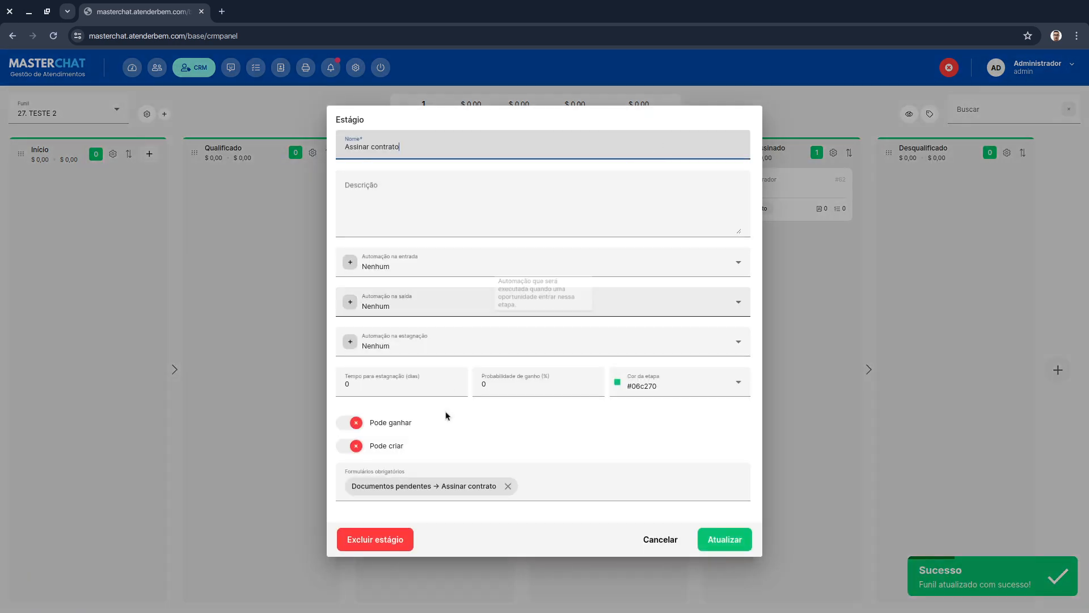
pyautogui.click(578, 473)
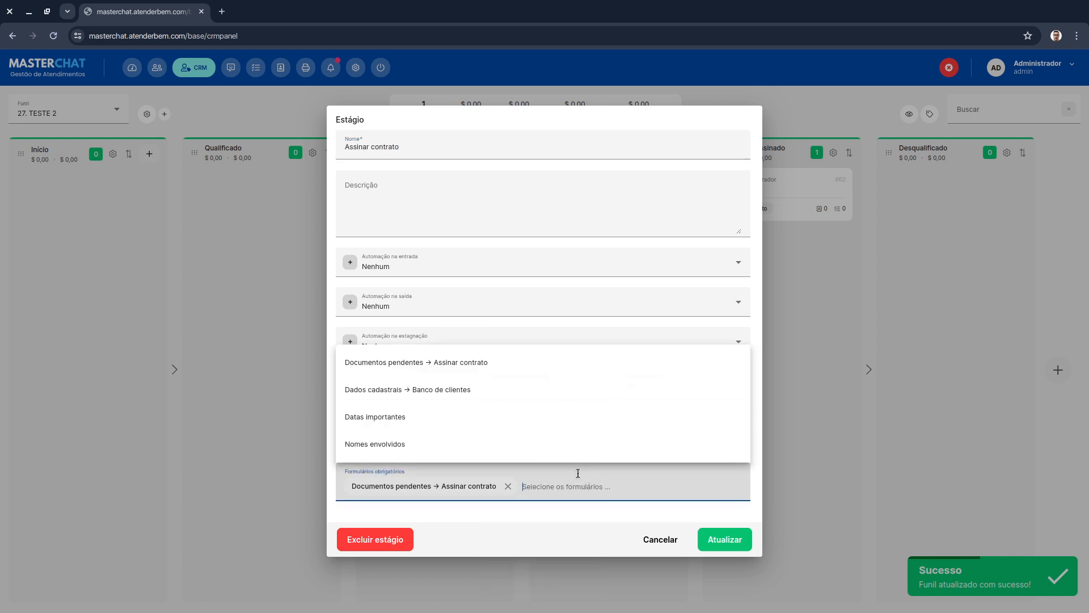
pyautogui.click(513, 446)
pyautogui.click(724, 538)
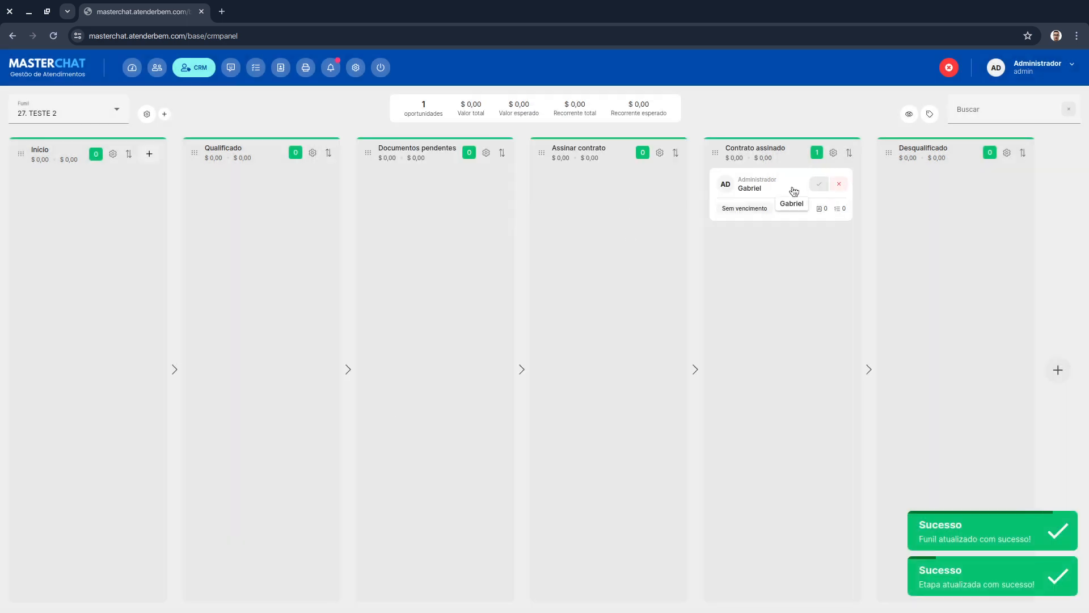
# - Try moving the opportunity from Contrato assinado to Assinar contrato, then open it on its Nomes envolvidos form
pyautogui.moveTo(792, 189); pyautogui.dragTo(589, 200)
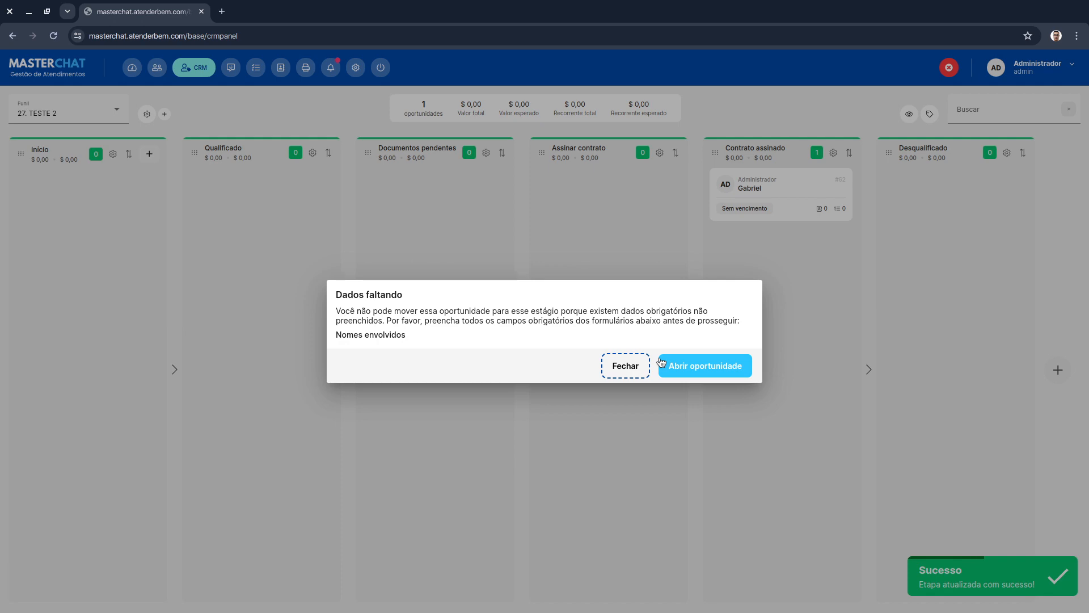
pyautogui.click(716, 367)
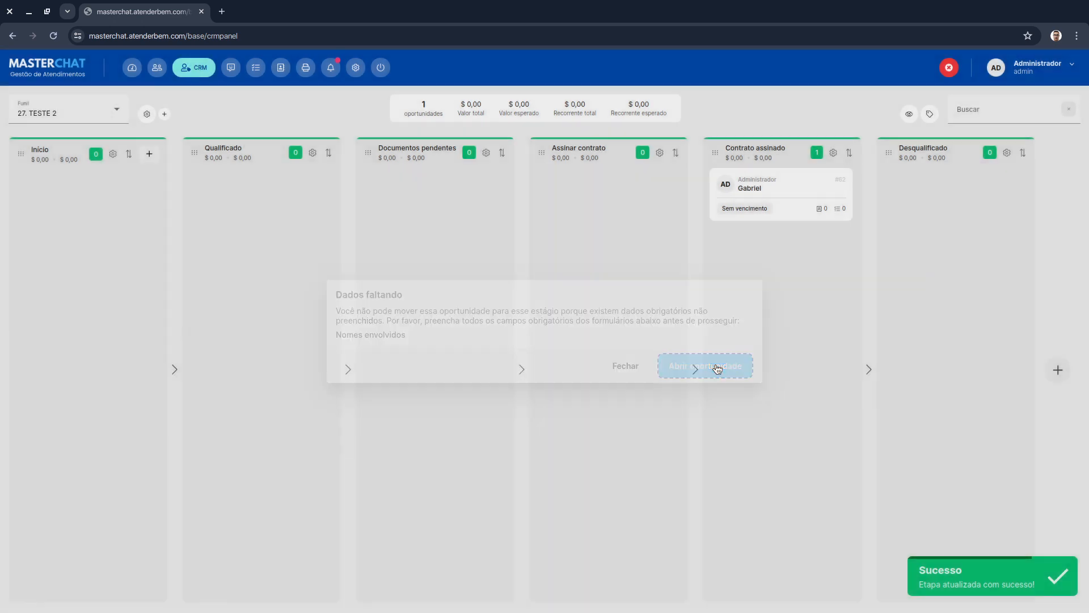
pyautogui.click(890, 170)
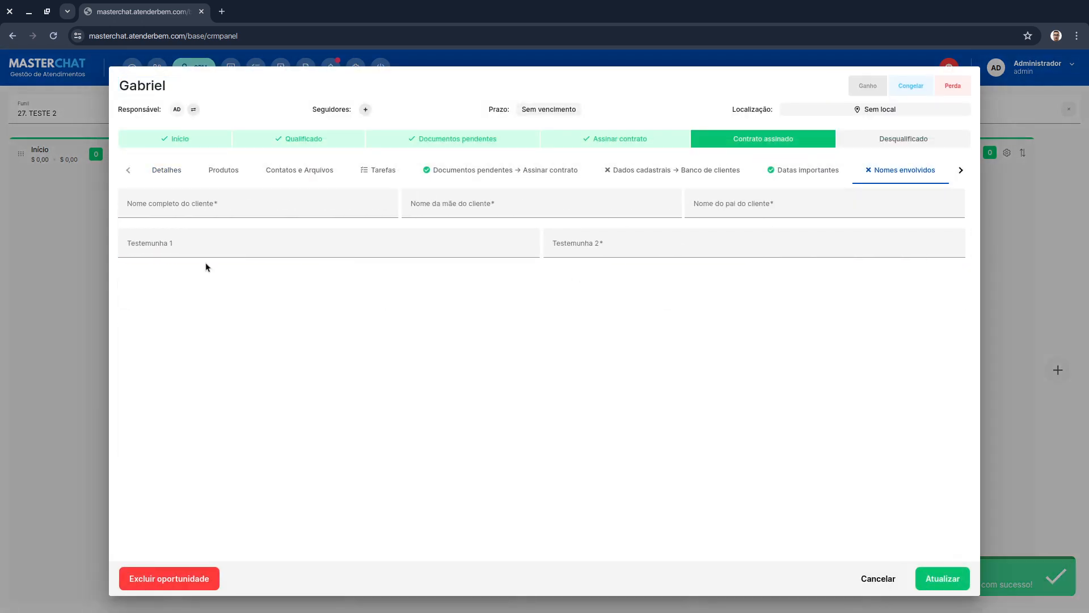
# - Fill the client's, mother's and father's name fields with Teste da silva, Teste Santos and Teste Junior
pyautogui.click(210, 202)
pyautogui.write('T')
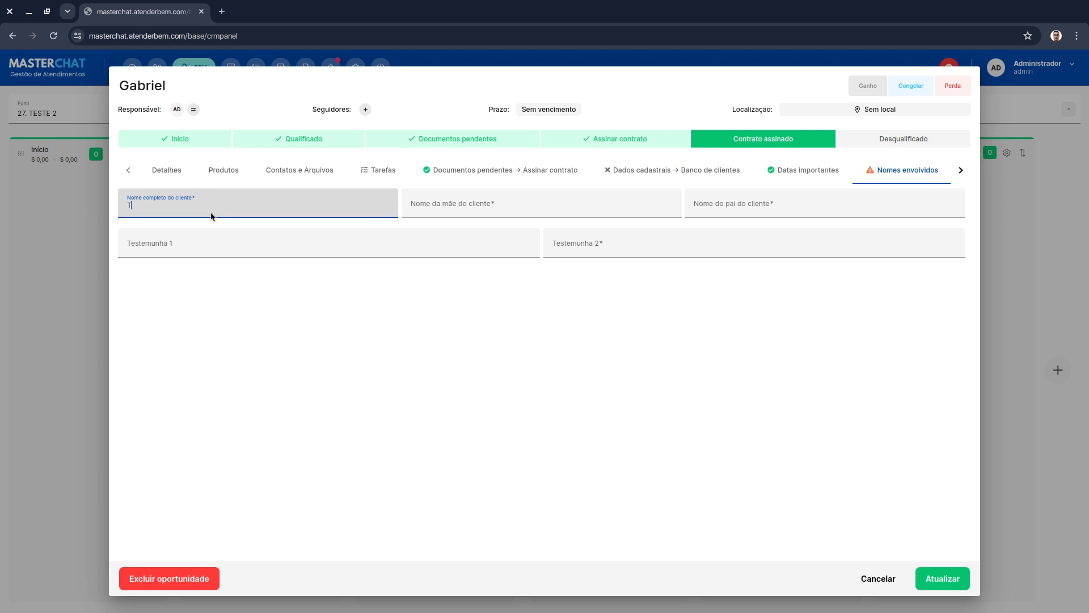
pyautogui.write('este da silva')
pyautogui.press('Tab')
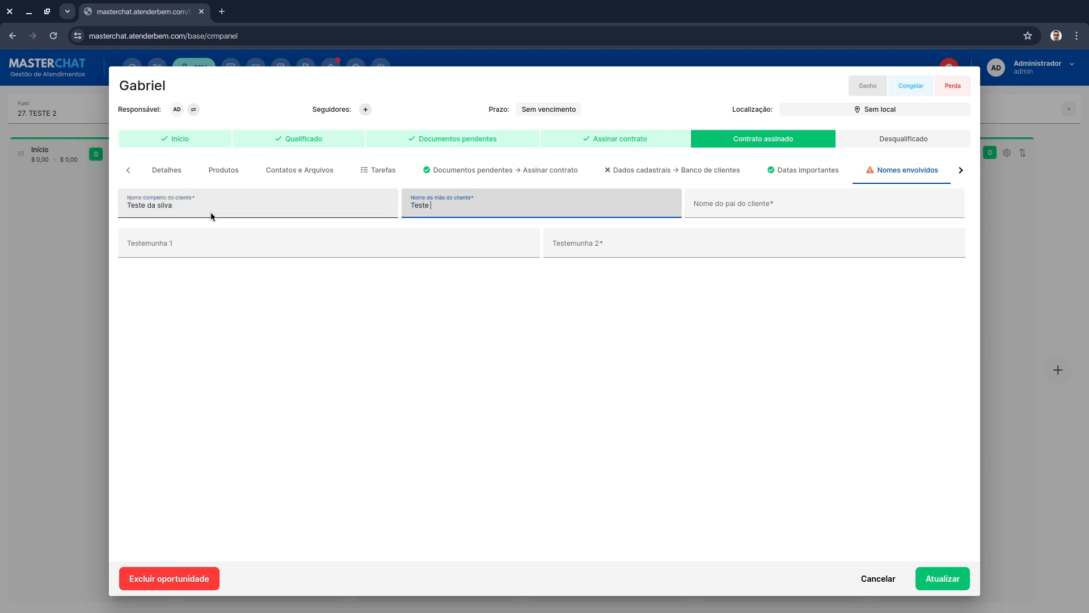
pyautogui.write('Teste Santos')
pyautogui.press('Tab')
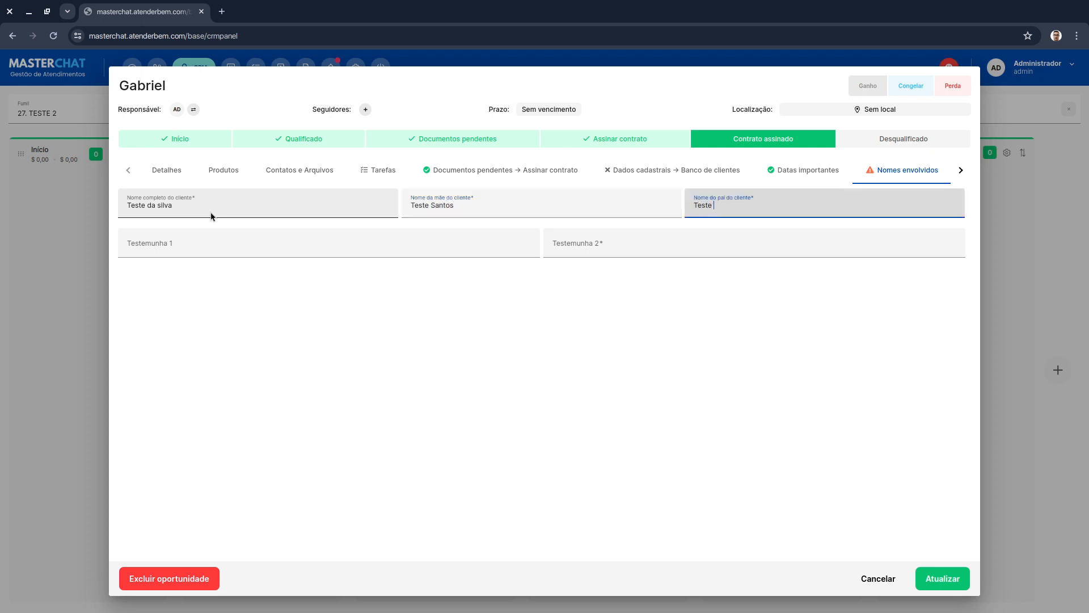
pyautogui.write('Teste Junior')
# - Fill Testemunha 1 with Teste Marcos and Testemunha 2 with Teste Alírio, and save the opportunity
pyautogui.click(227, 245)
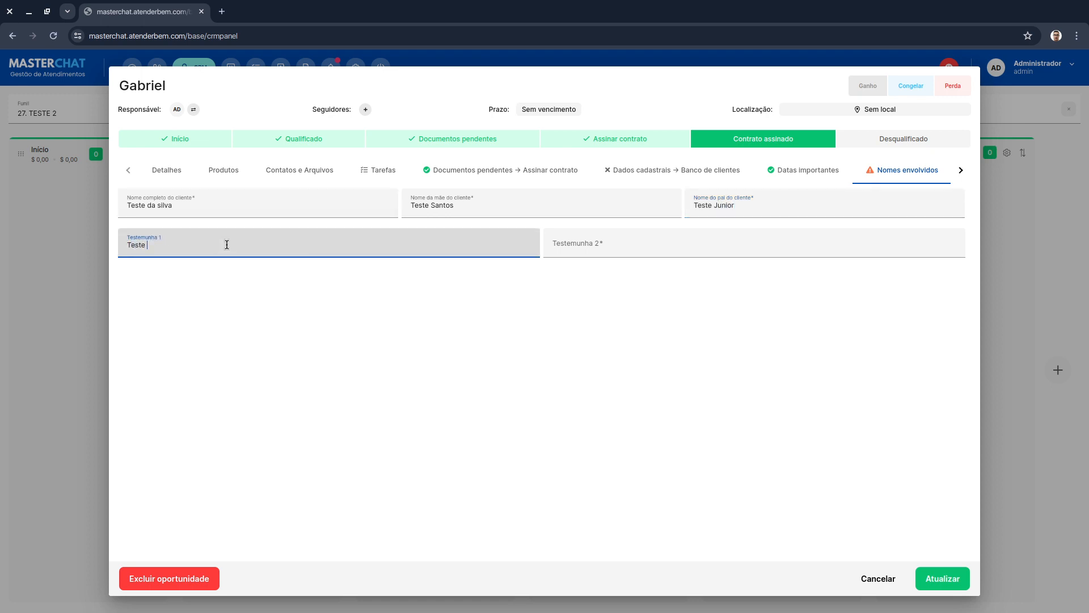
pyautogui.write('Teste Marcos')
pyautogui.press('Tab')
pyautogui.write('T')
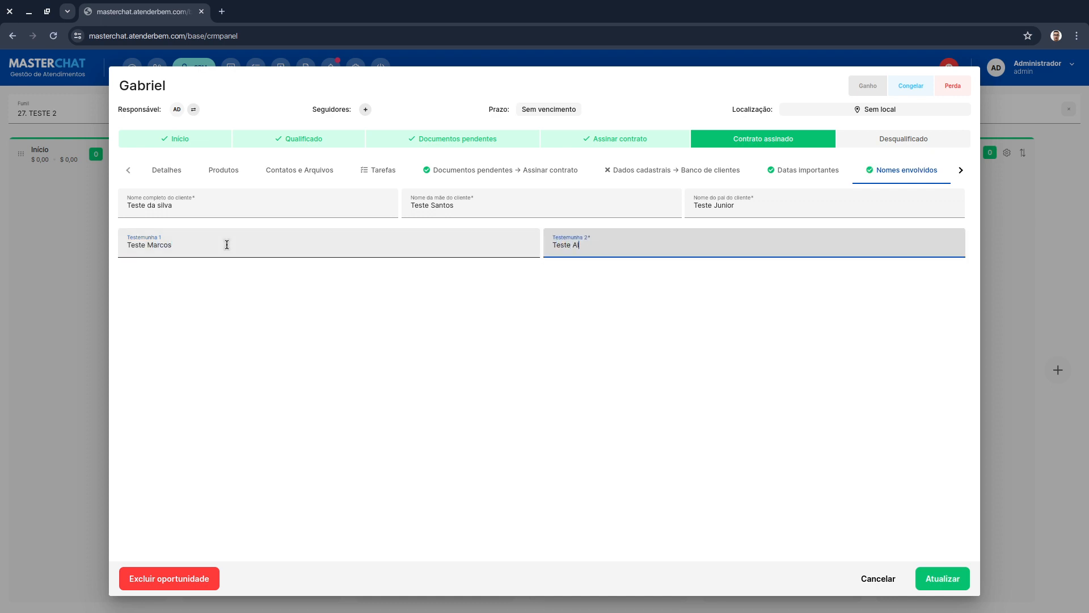
pyautogui.write('este Alírio')
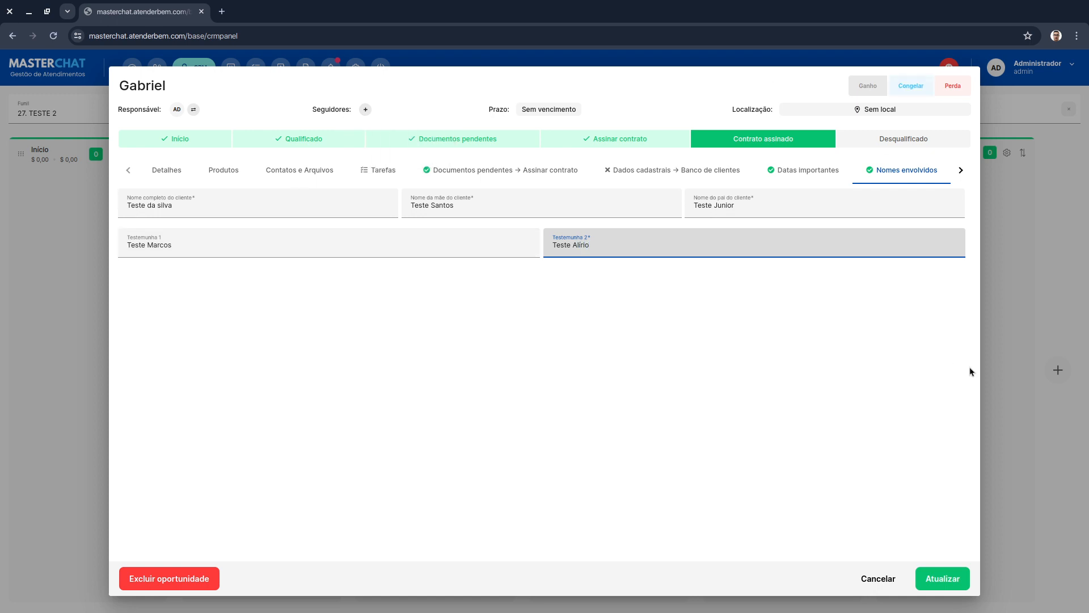
pyautogui.click(933, 574)
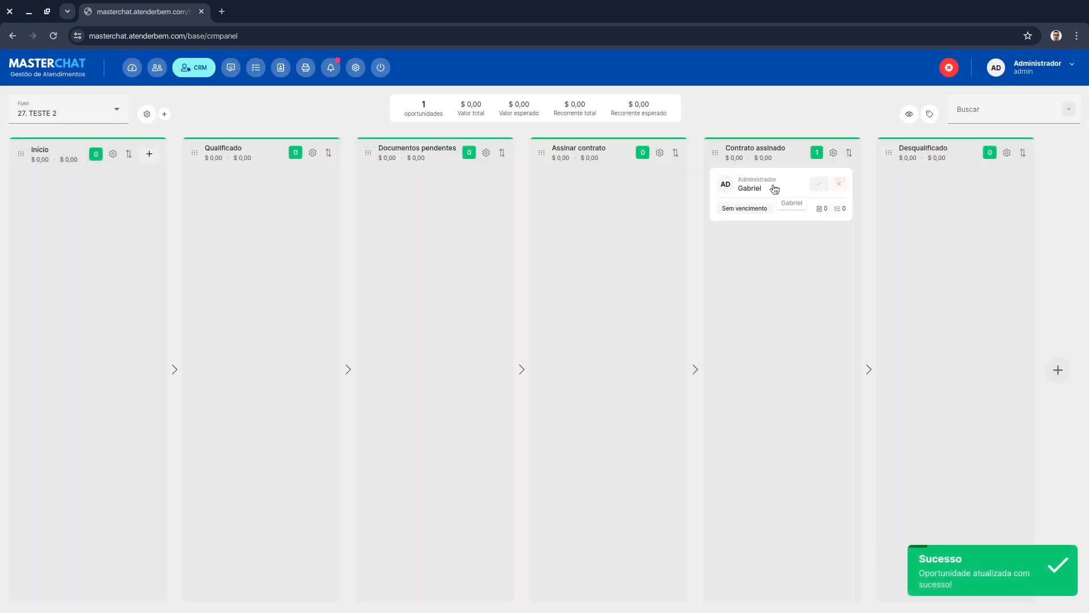
# - Move the opportunity into the Assinar contrato stage and switch to the Canva presentation
pyautogui.moveTo(774, 195); pyautogui.dragTo(627, 203)
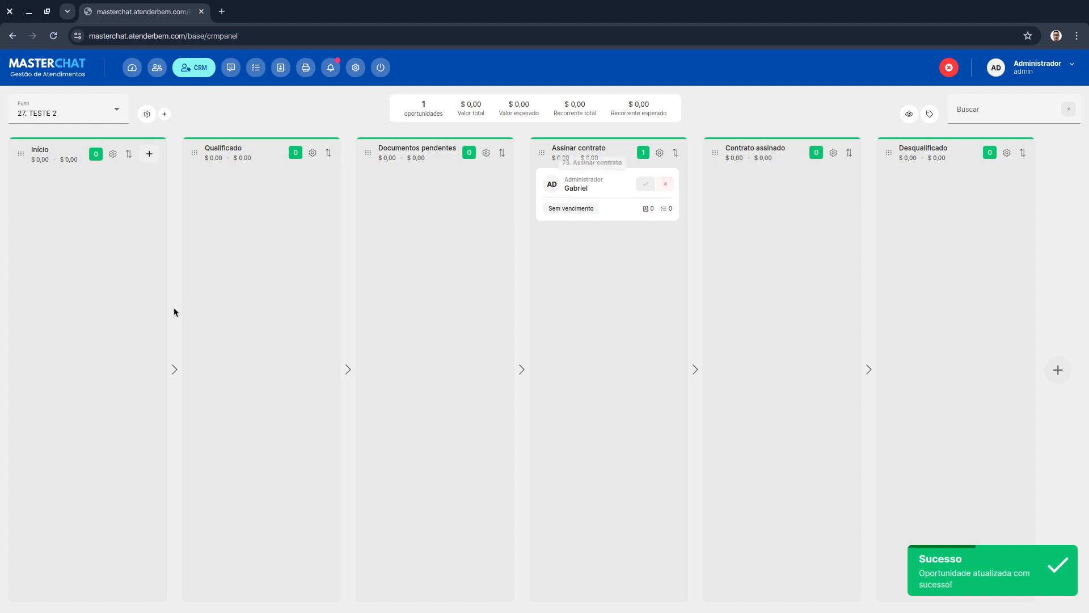
pyautogui.hotkey('alt', 'Tab')
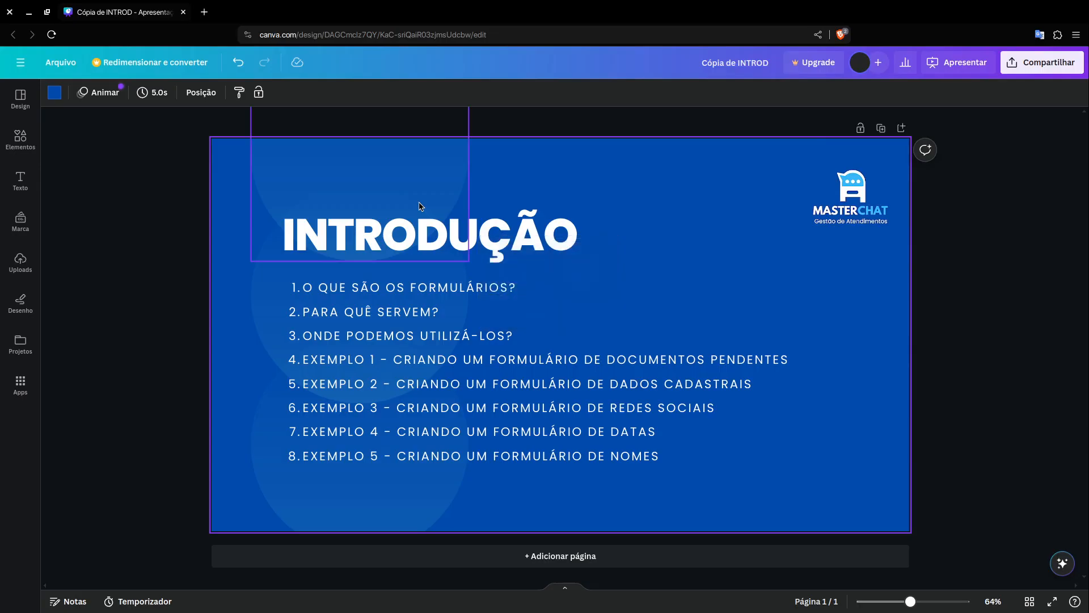